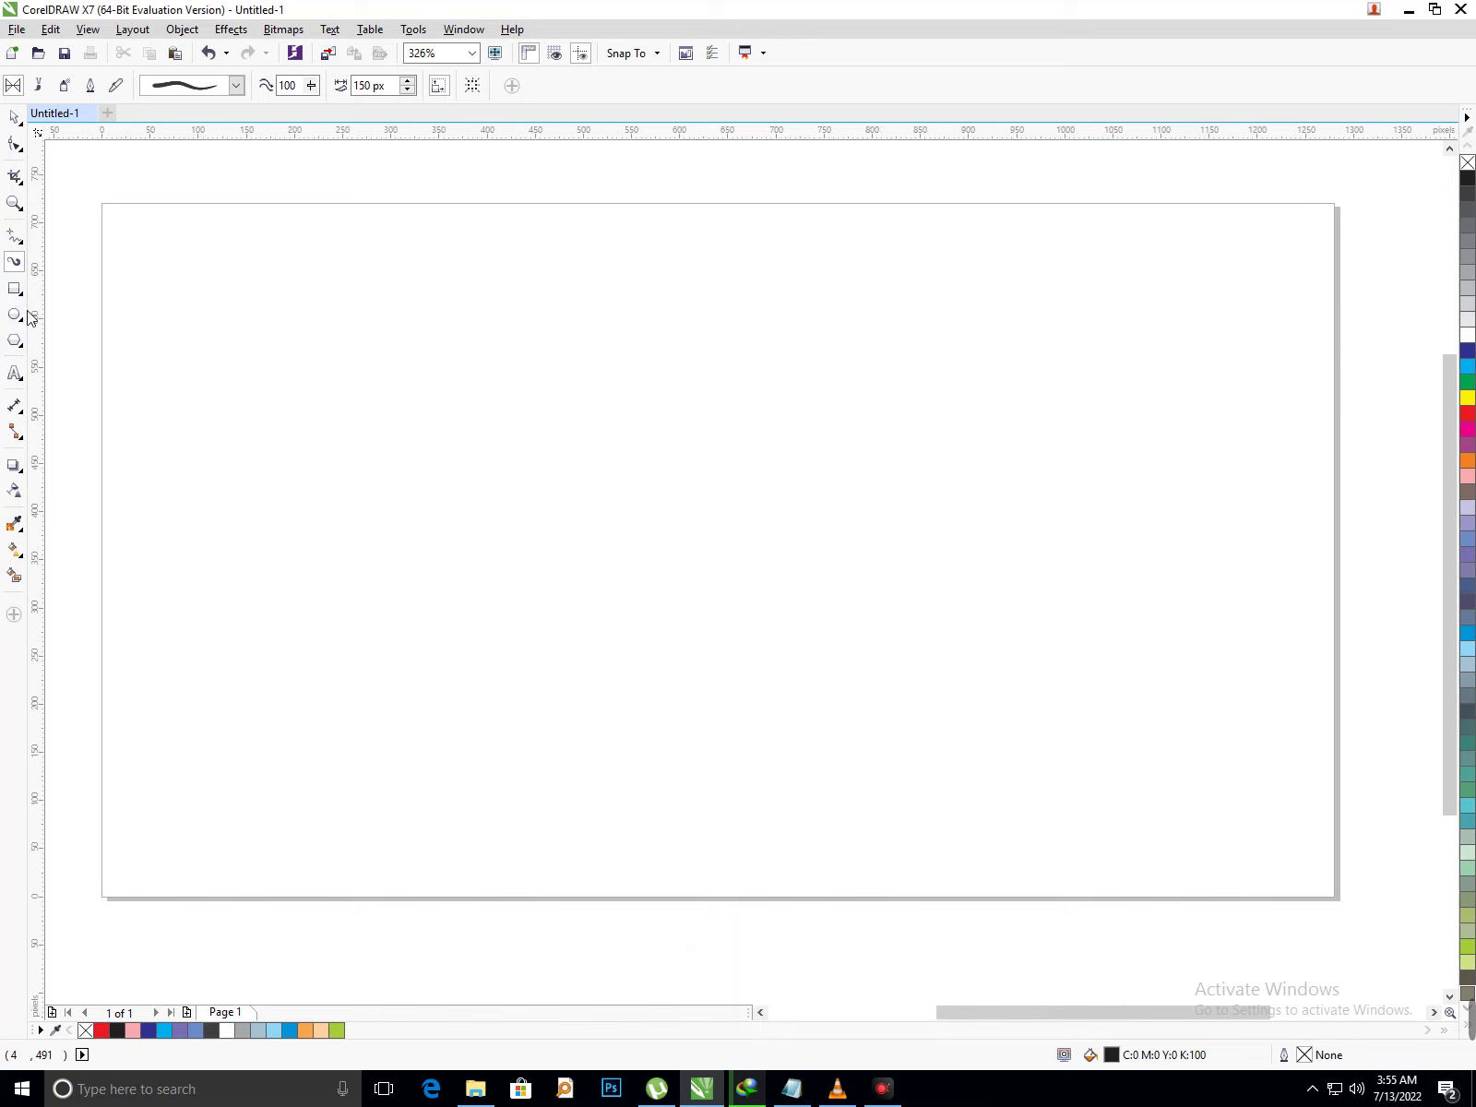
- Draw a horizontal freehand line about 366 px long near the middle of the page
left_click(25, 251)
left_click(69, 234)
left_click(433, 495)
left_click(625, 641)
mouse_move(625, 640)
left_mouse_down()
mouse_move(750, 527)
mouse_move(789, 526)
left_mouse_up()
left_click(793, 507)
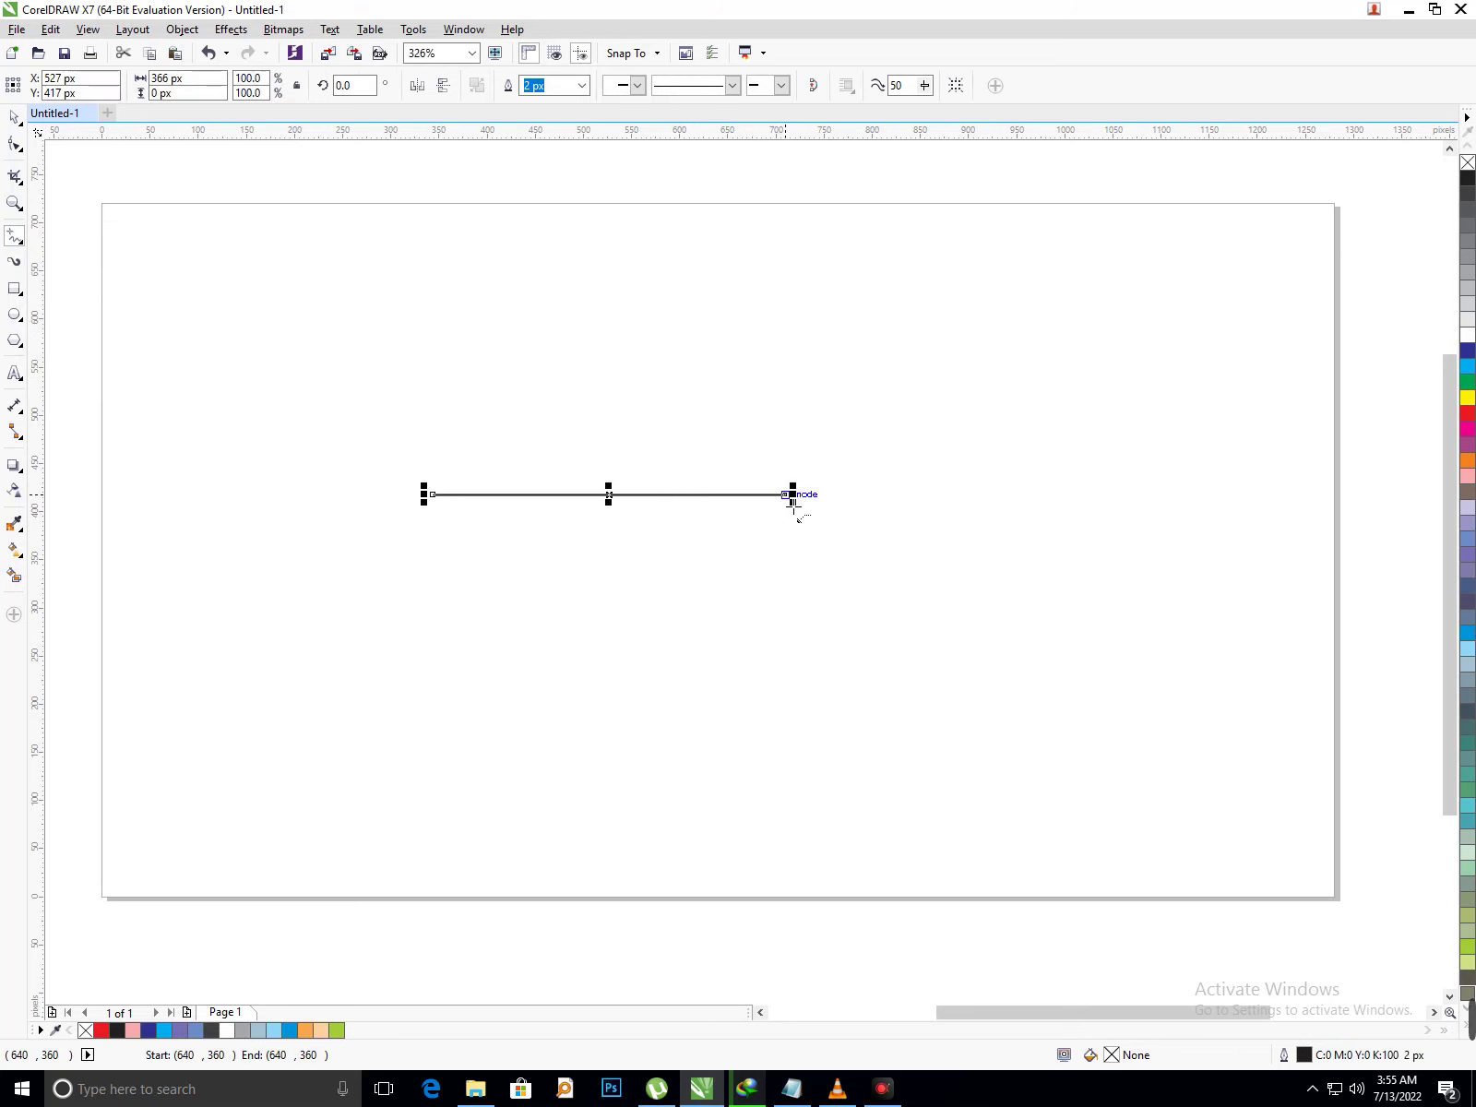
- Switch to Notepad and add the note "We have a line we want to apply artistic media tool", then return to CorelDRAW
left_click(789, 1079)
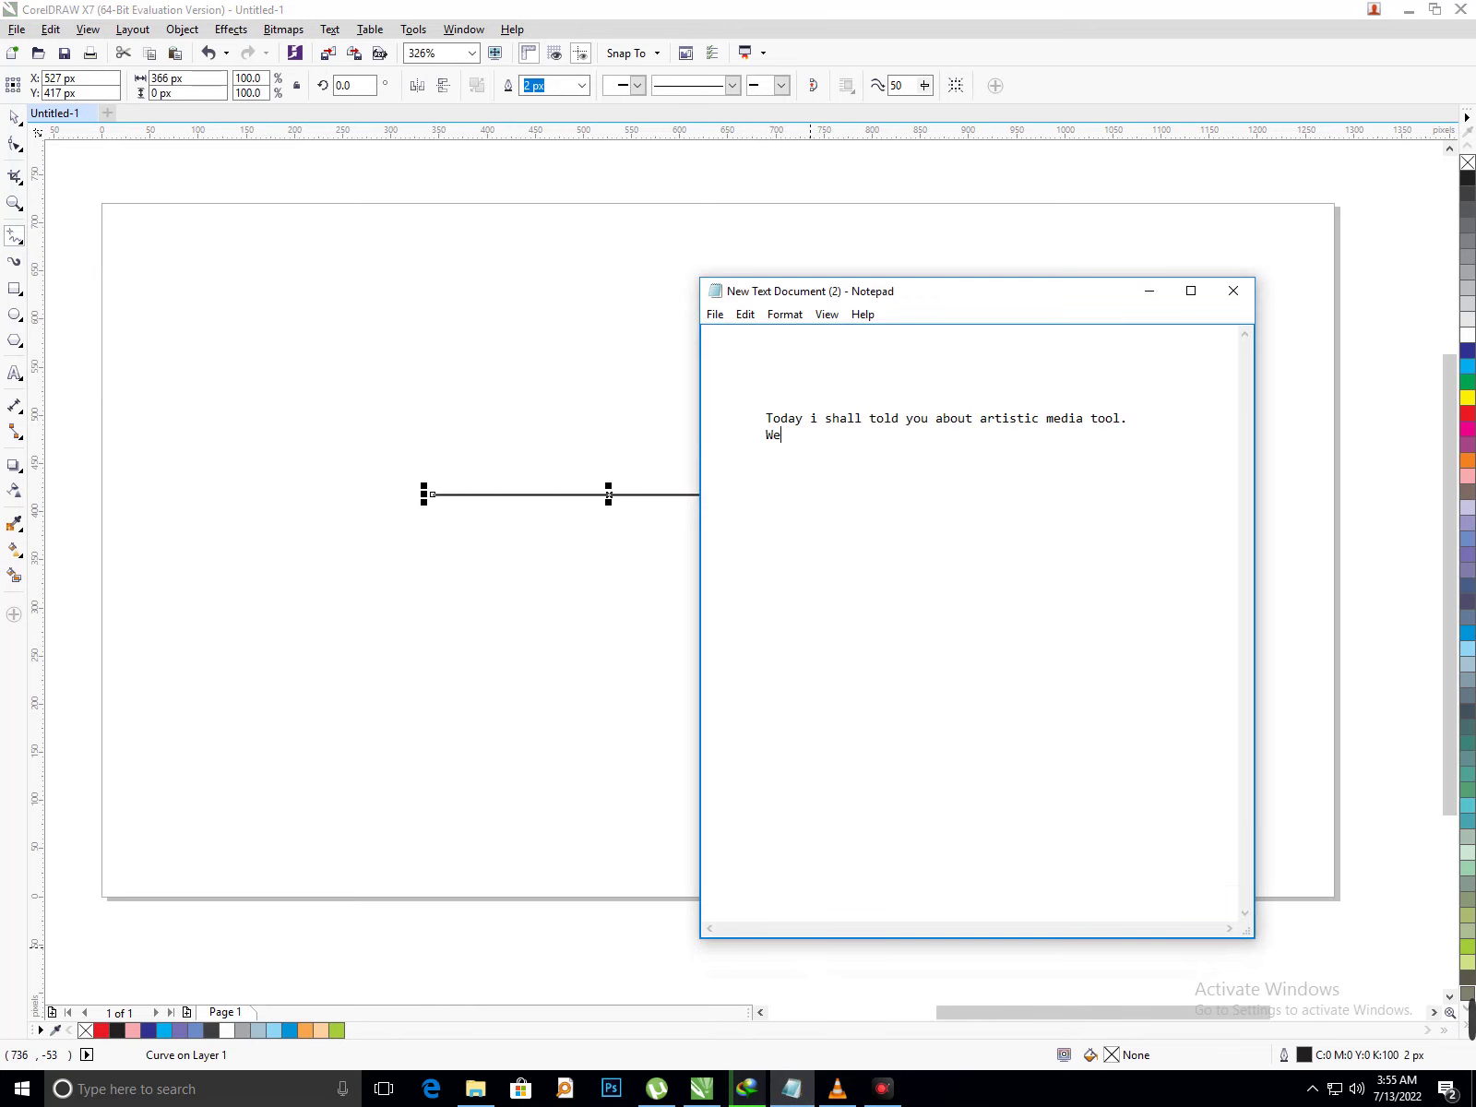
type("h")
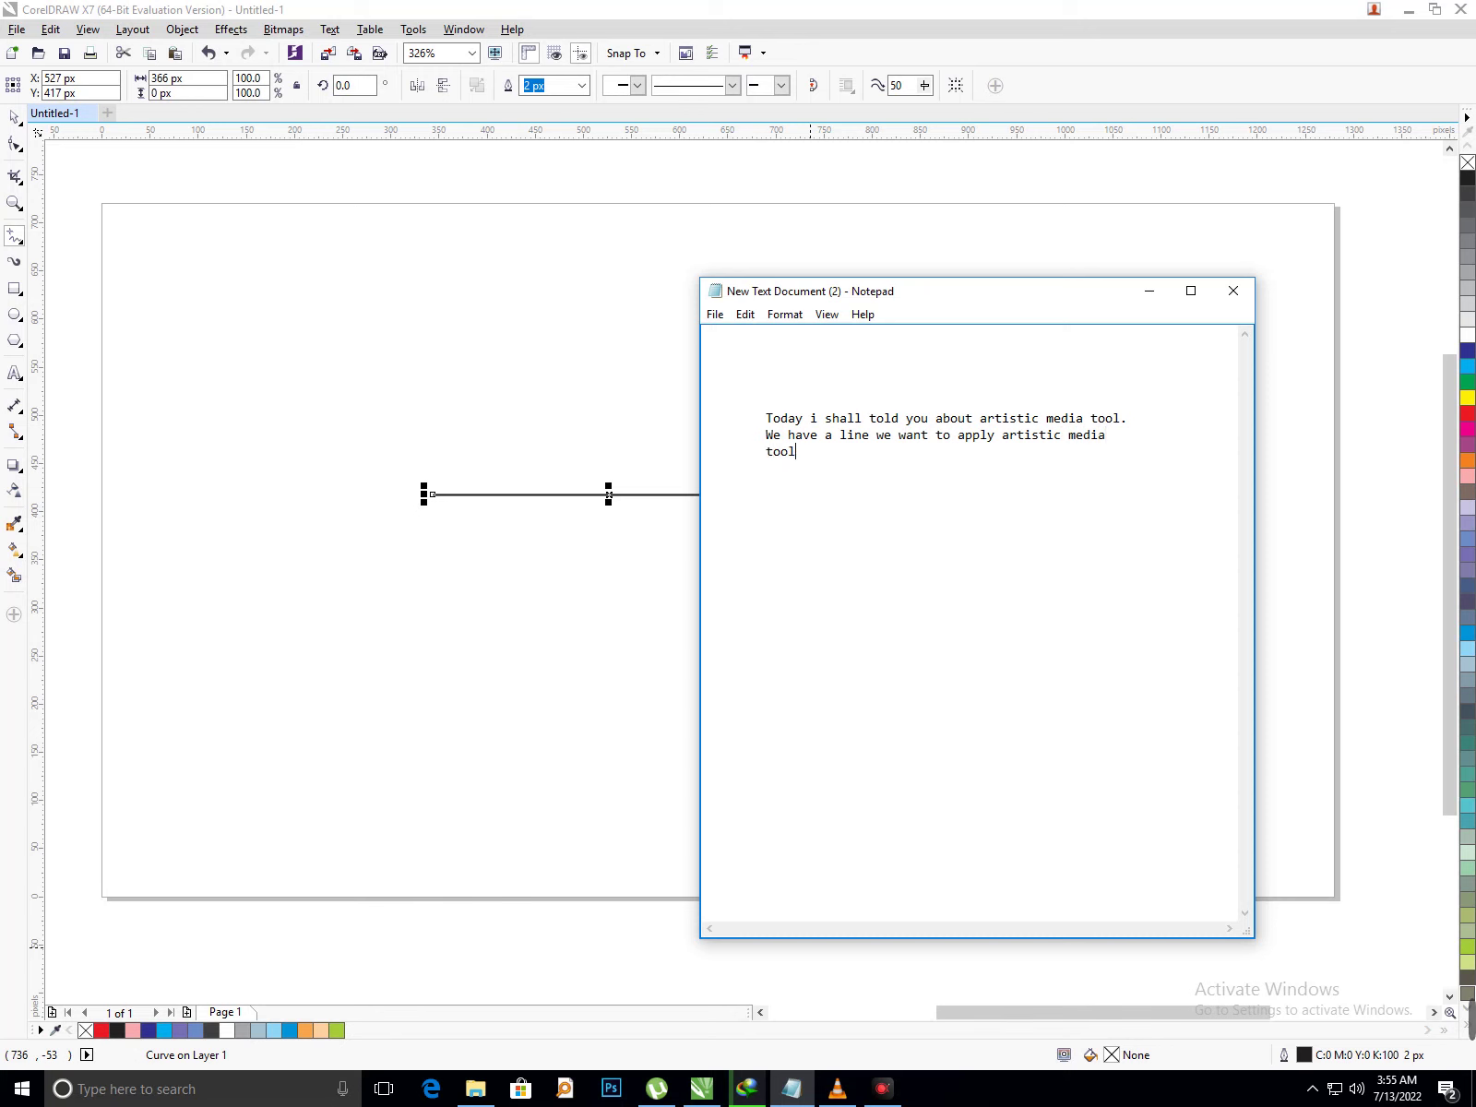
left_click(1164, 293)
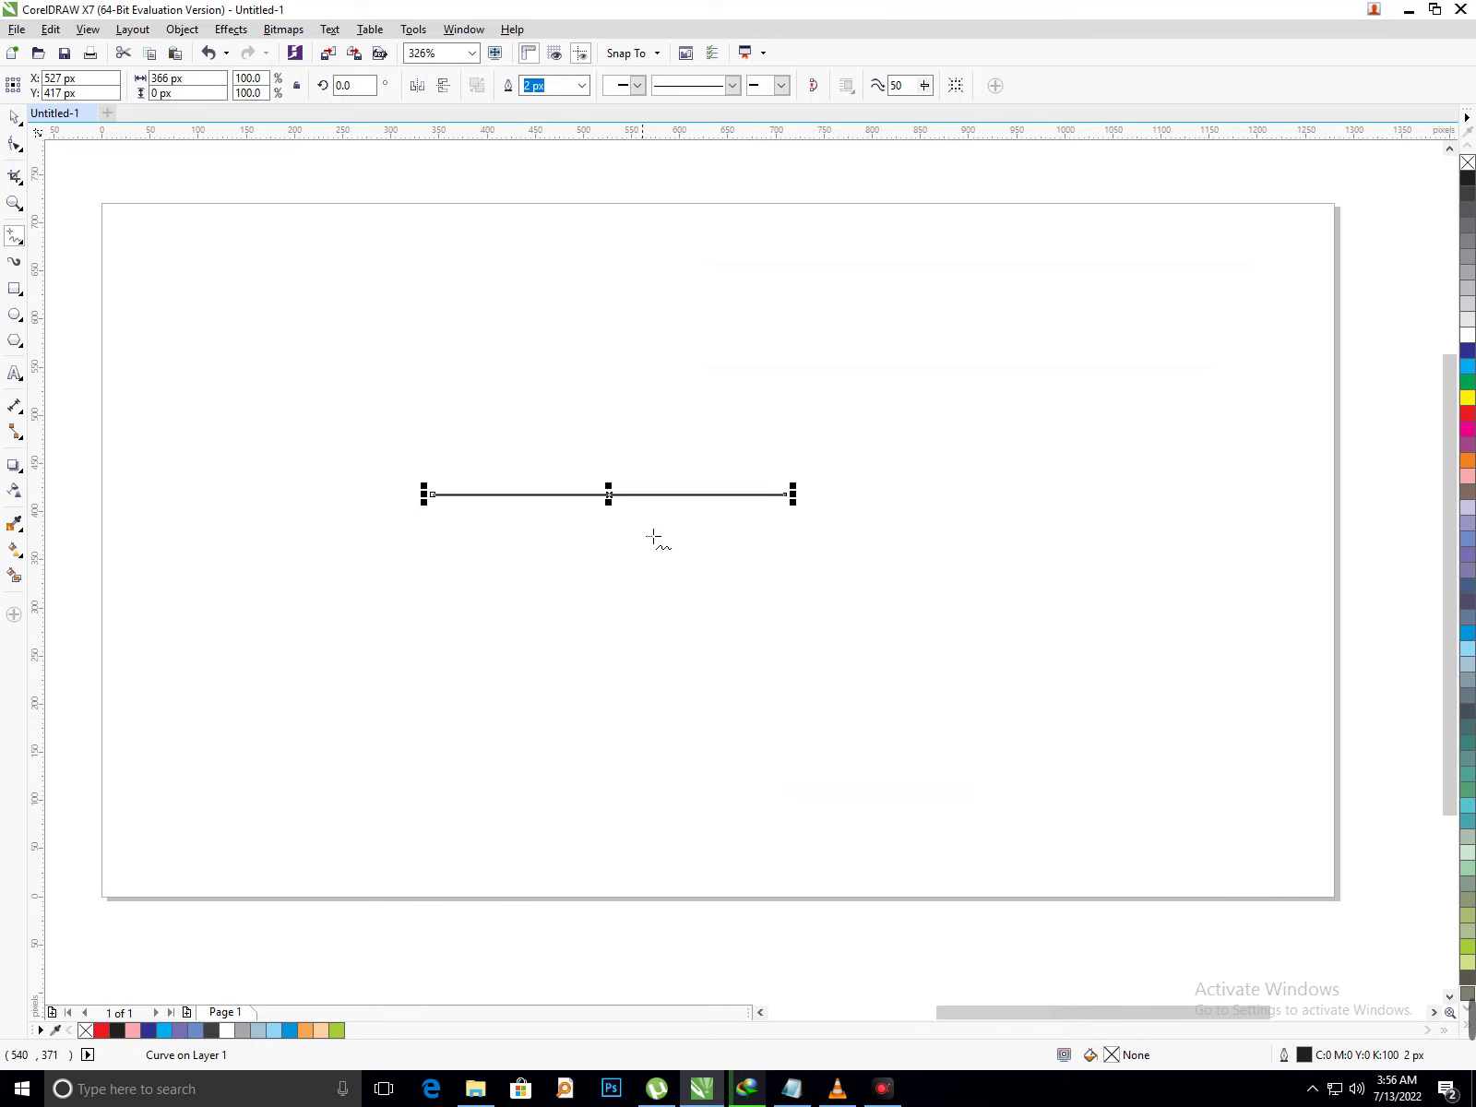
- Apply an Artistic Media preset to the line, trying the round-ended pinched stroke before settling on the round-headed stroke tapering to a point
left_click(14, 262)
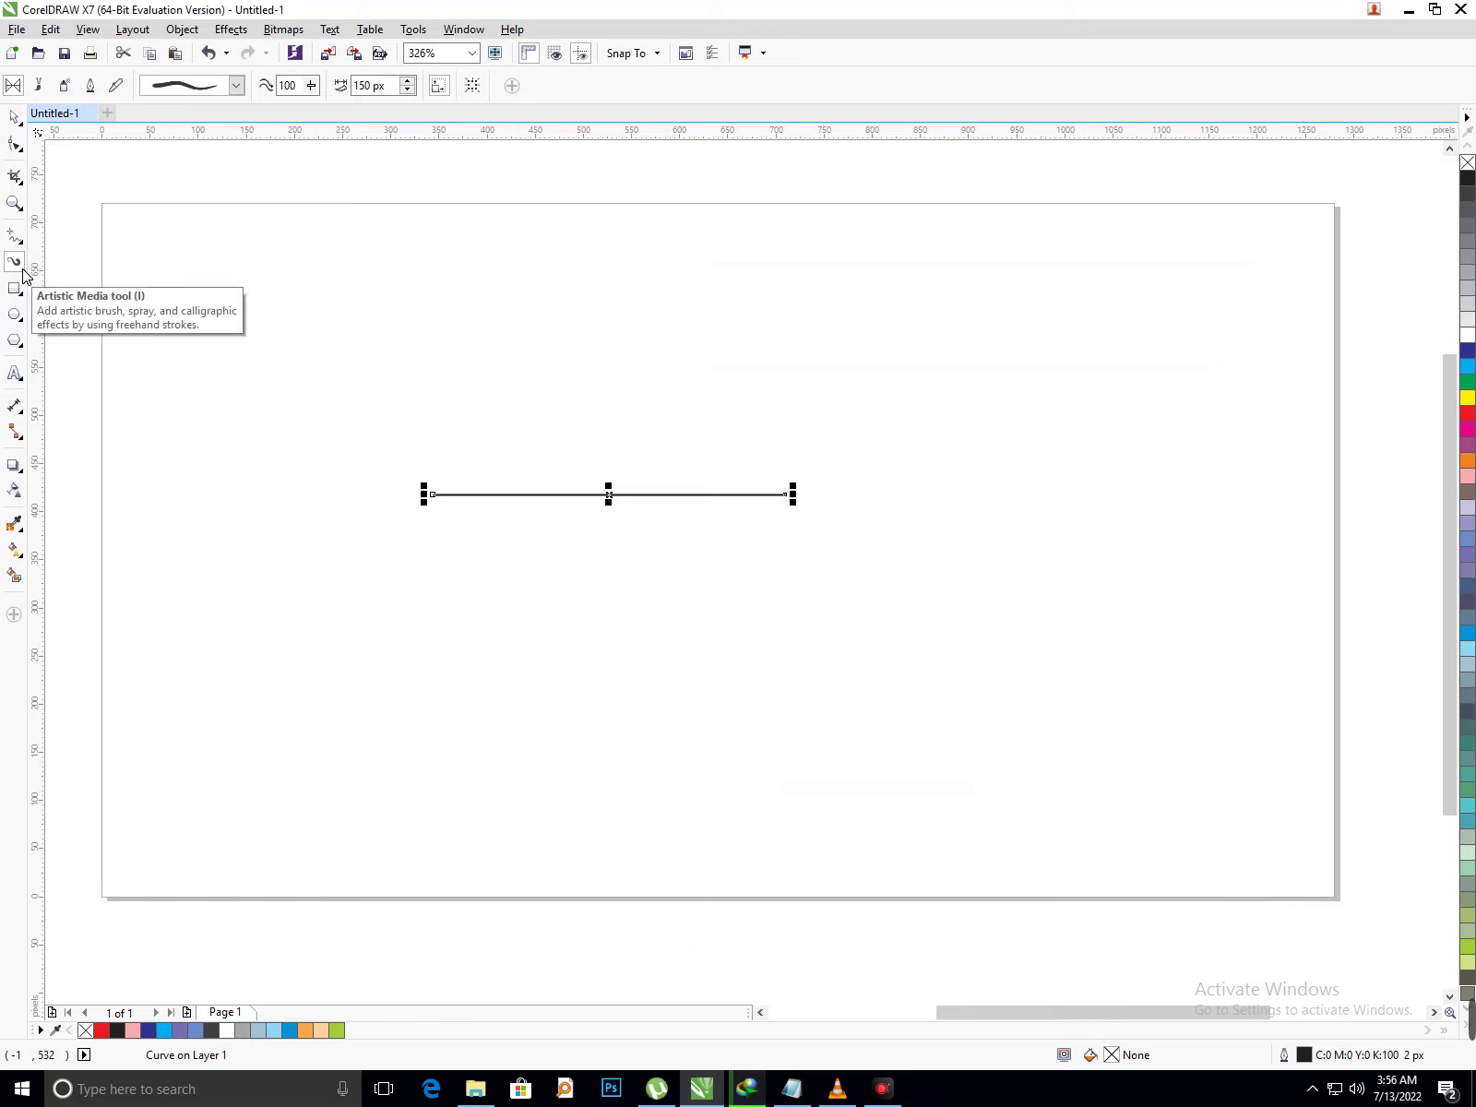
left_click(236, 85)
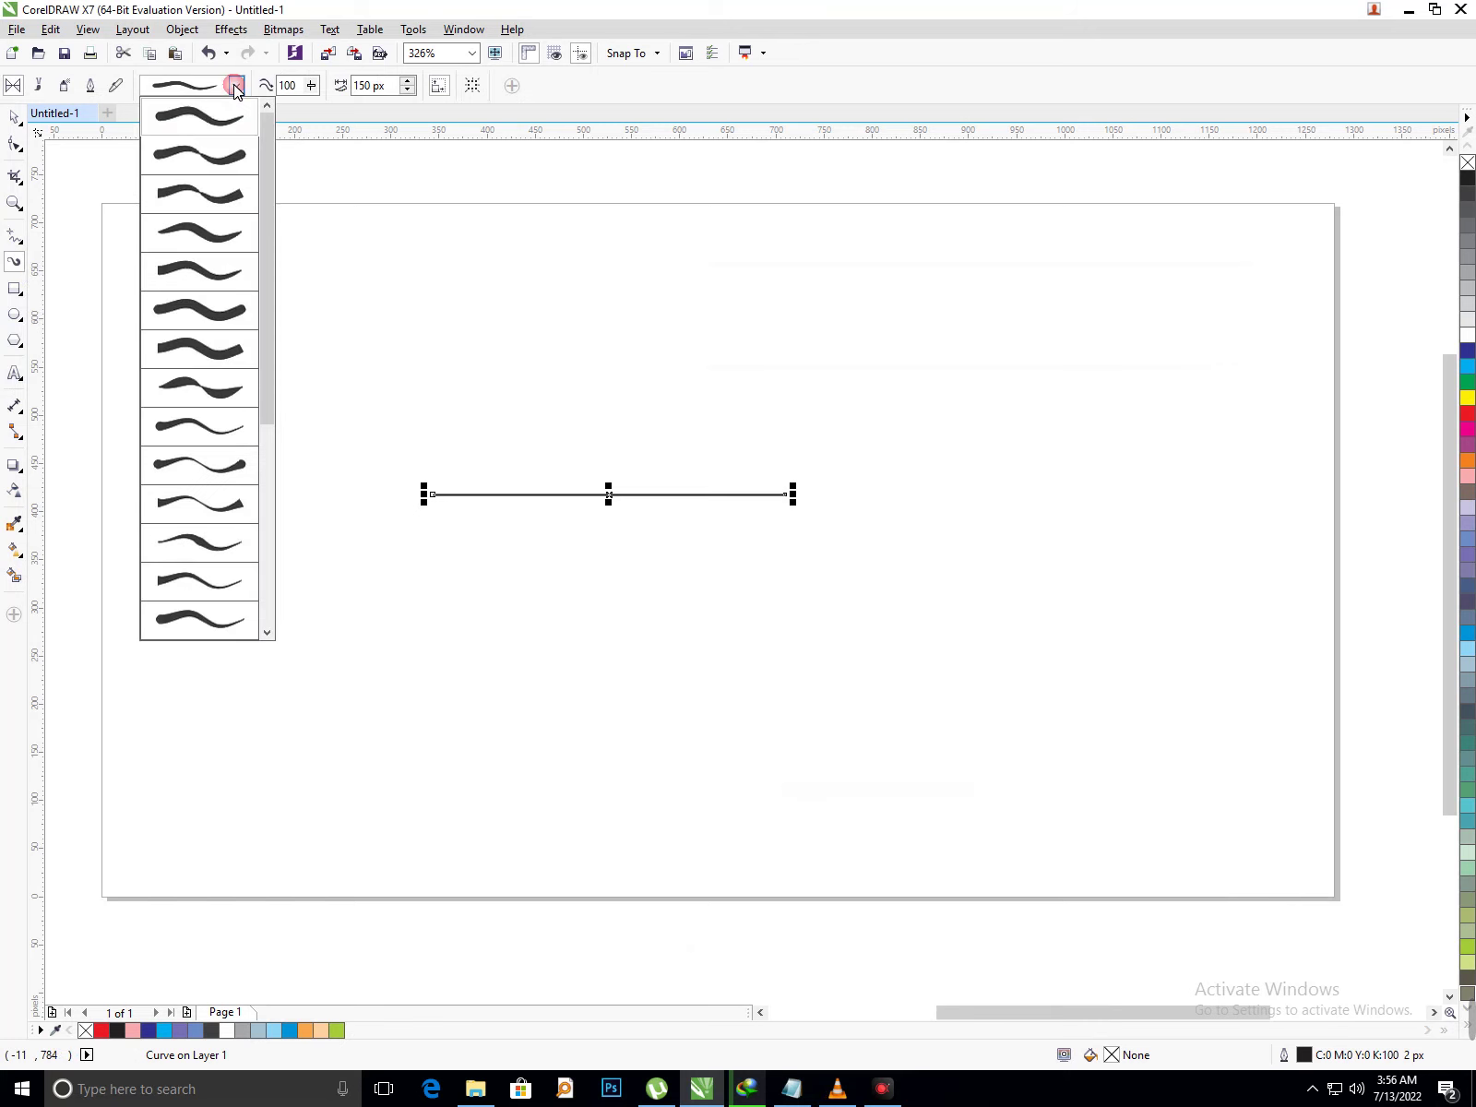
left_click(206, 169)
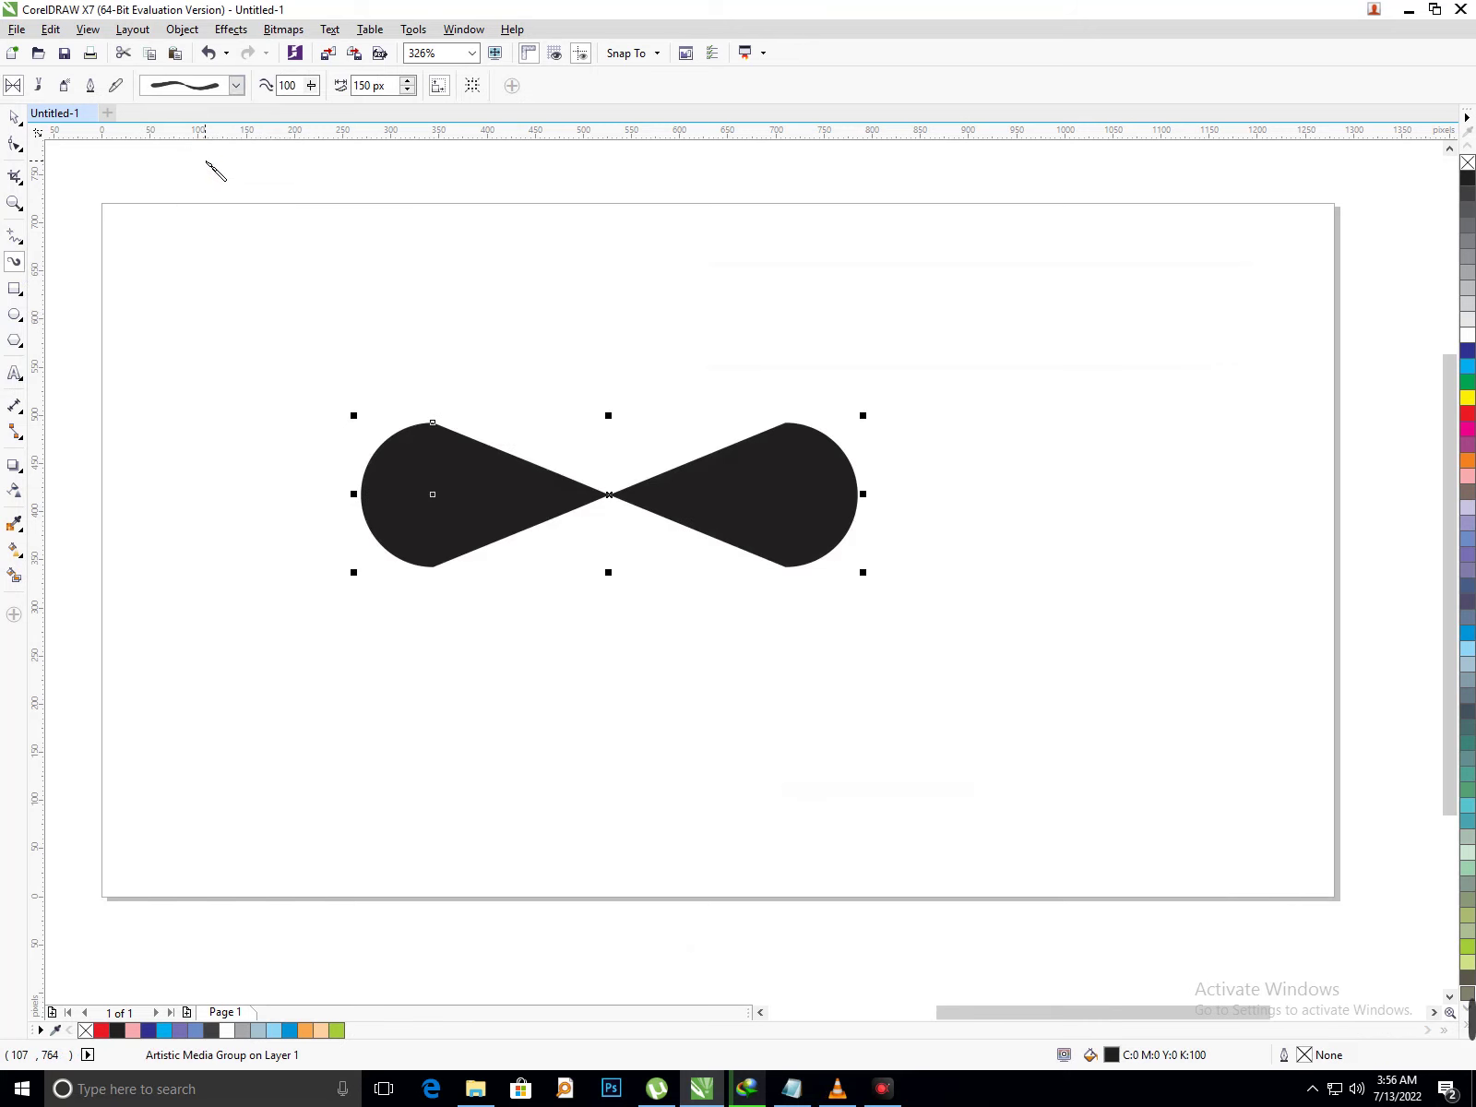
left_click(236, 85)
left_click(221, 145)
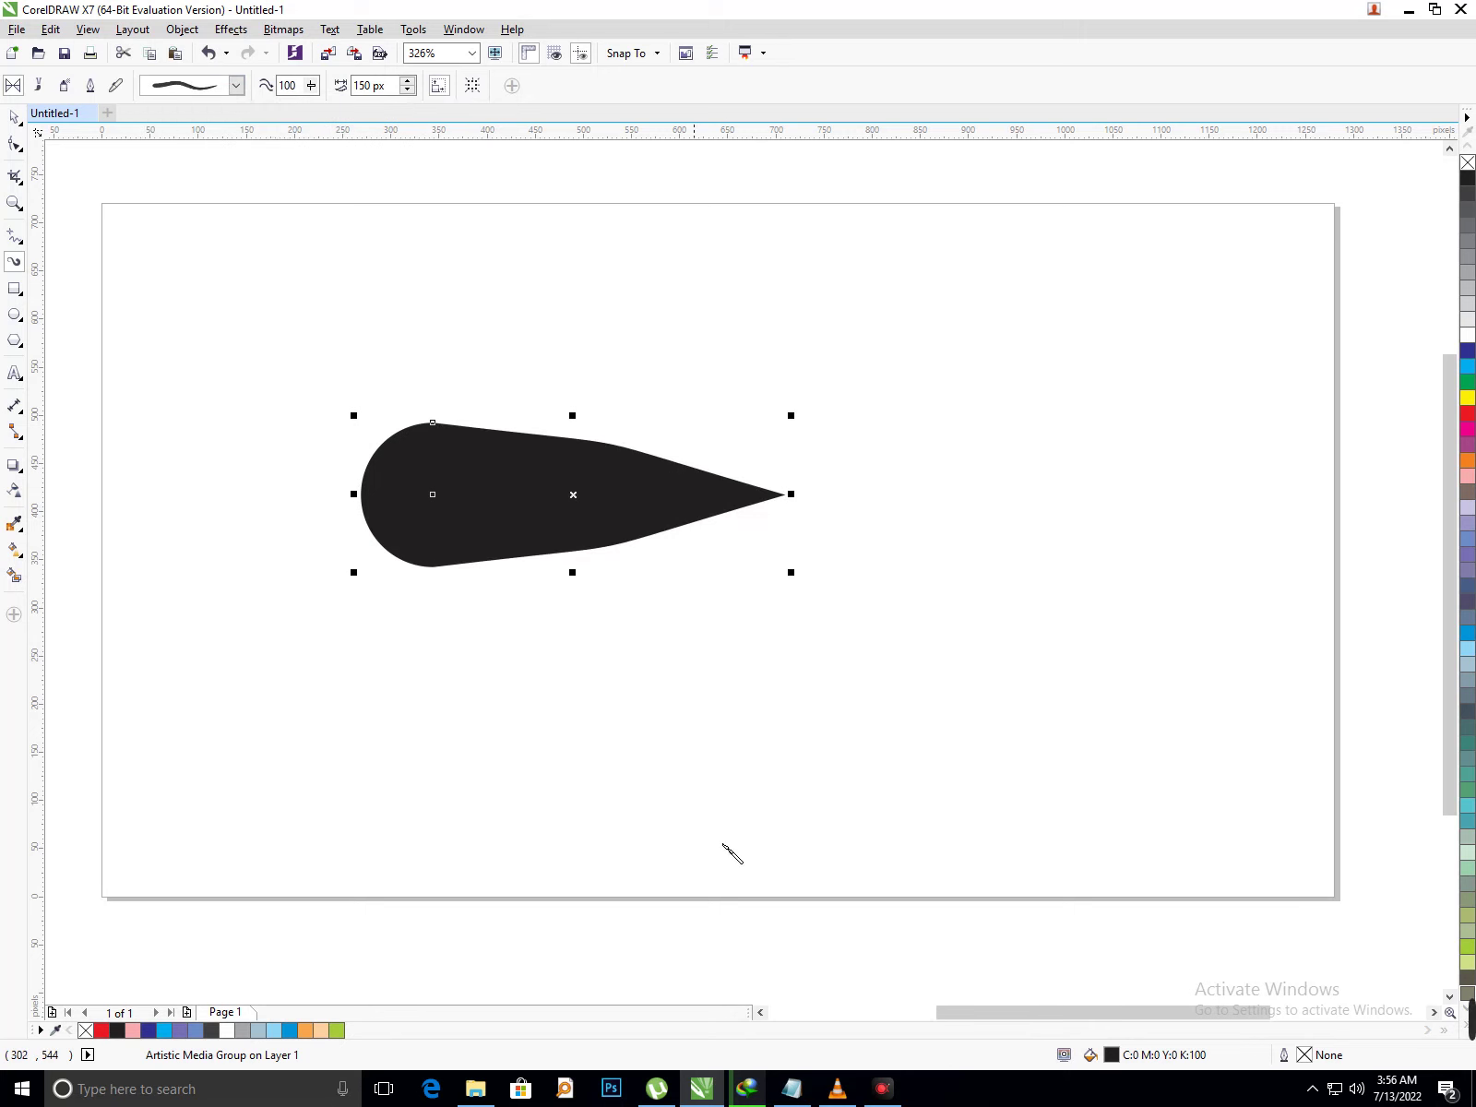
- Switch to Notepad and add "its weidth you can decrease" to the note, then return to CorelDRAW
left_click(790, 1088)
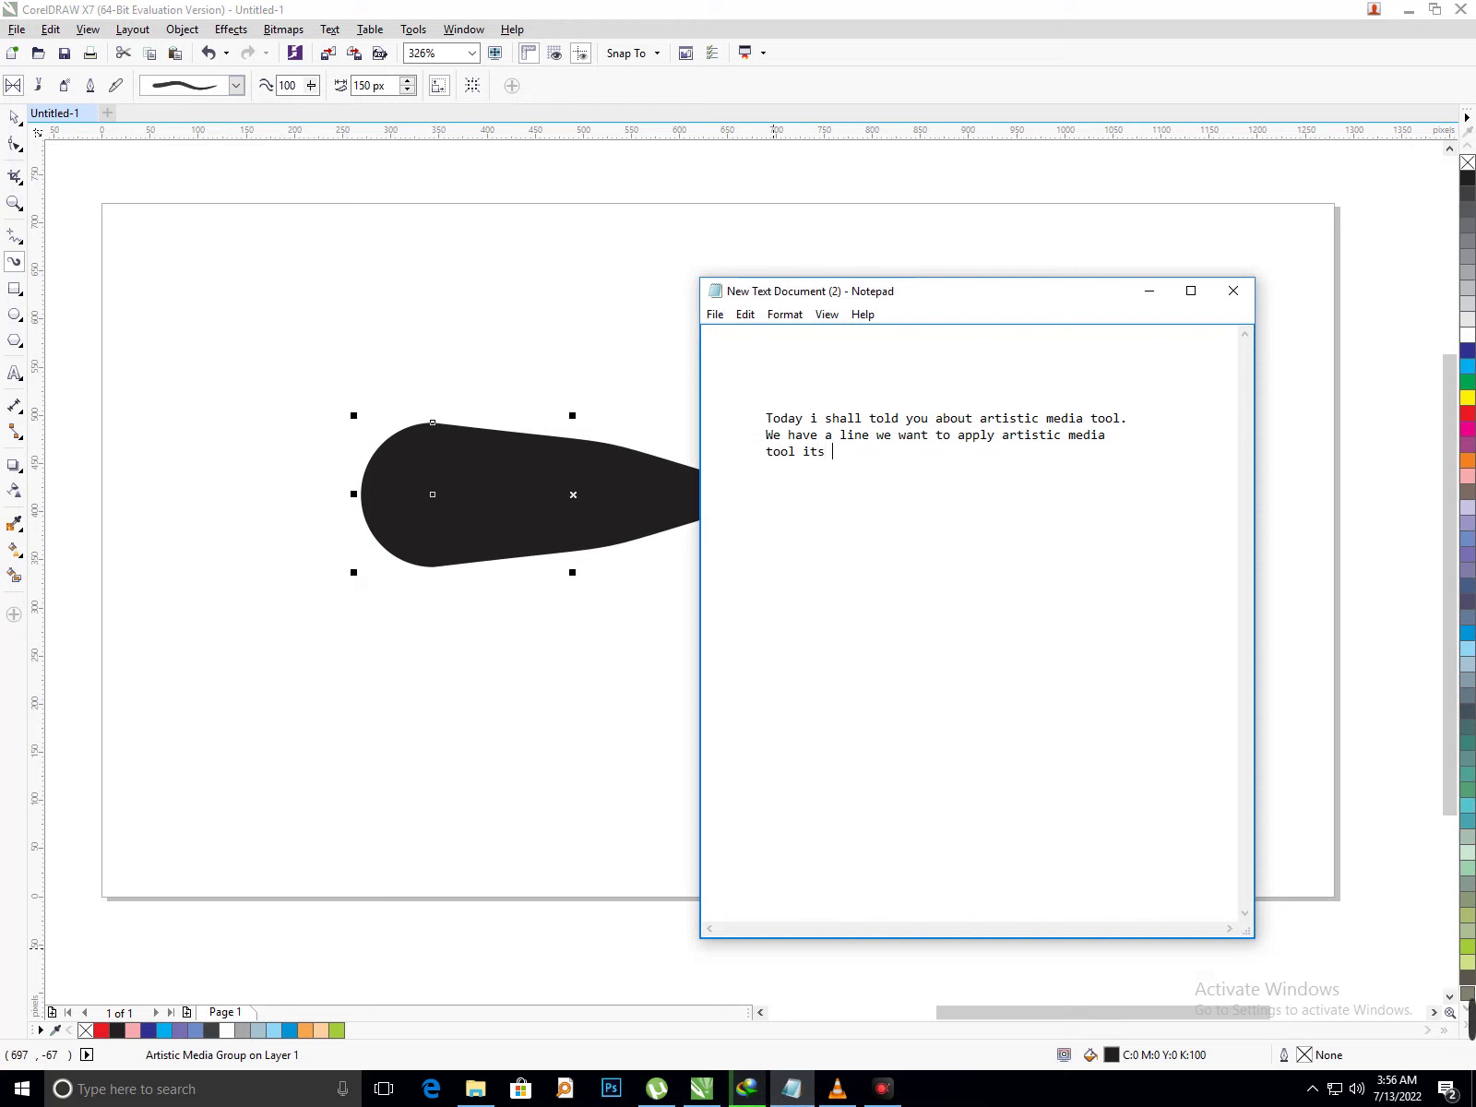
type("dth you can decrease")
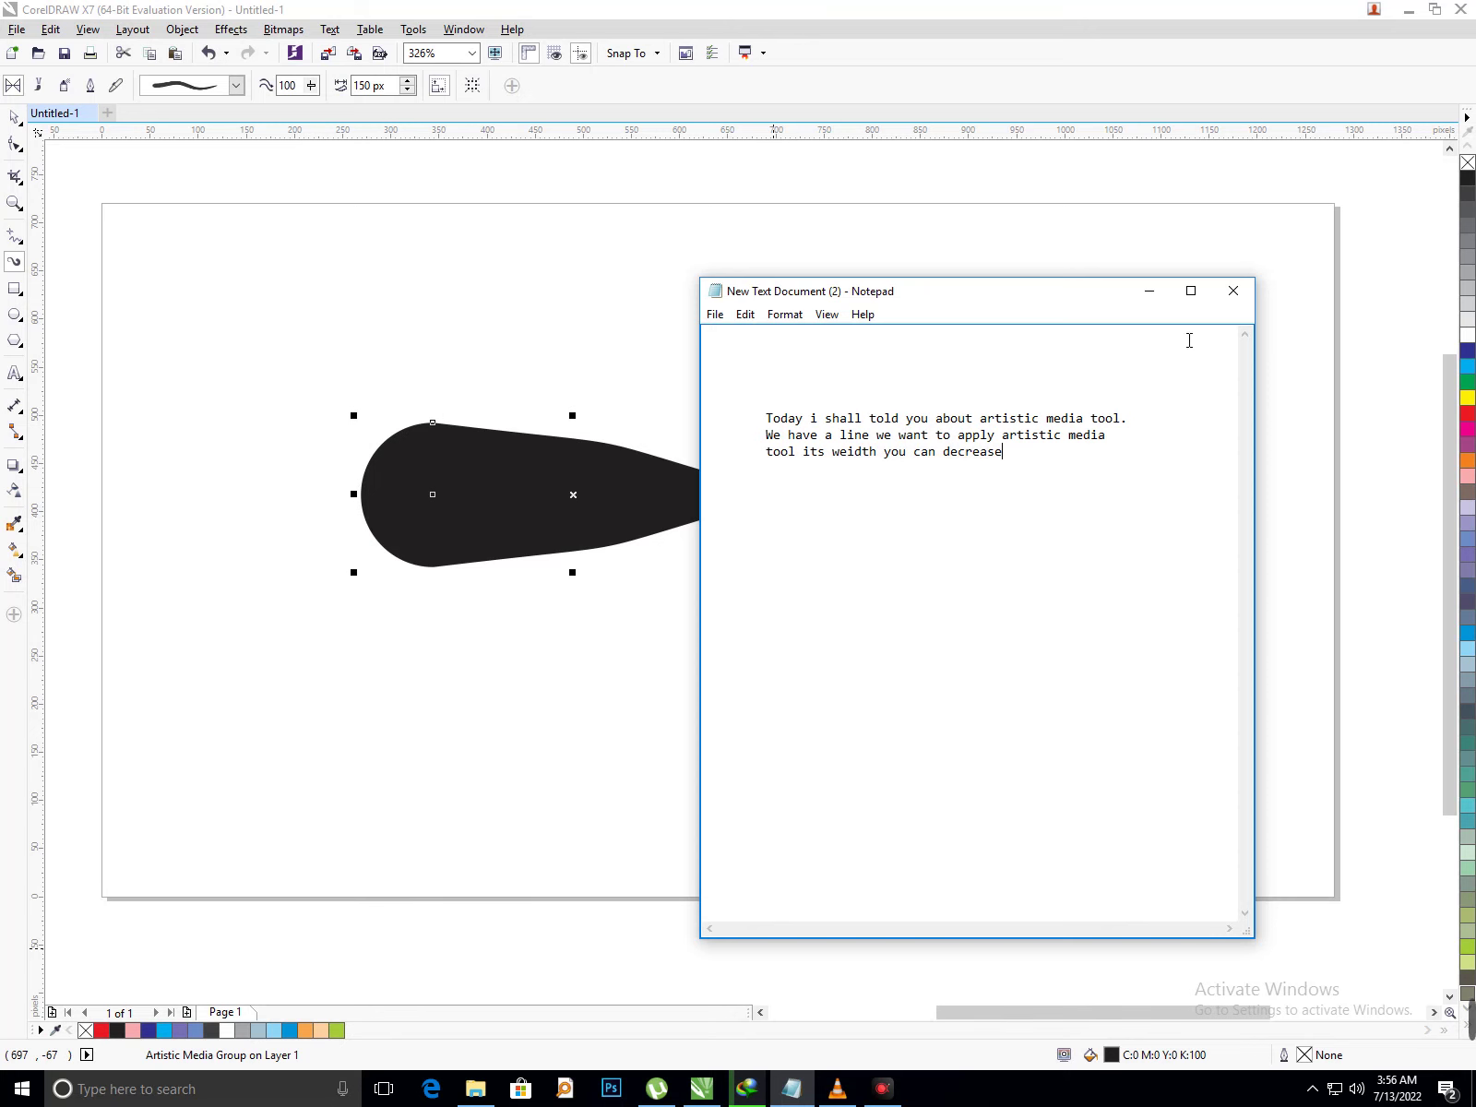
left_click(1148, 291)
- Set the freehand smoothing to 23 and the artistic stroke's width to 100 px
left_click(311, 85)
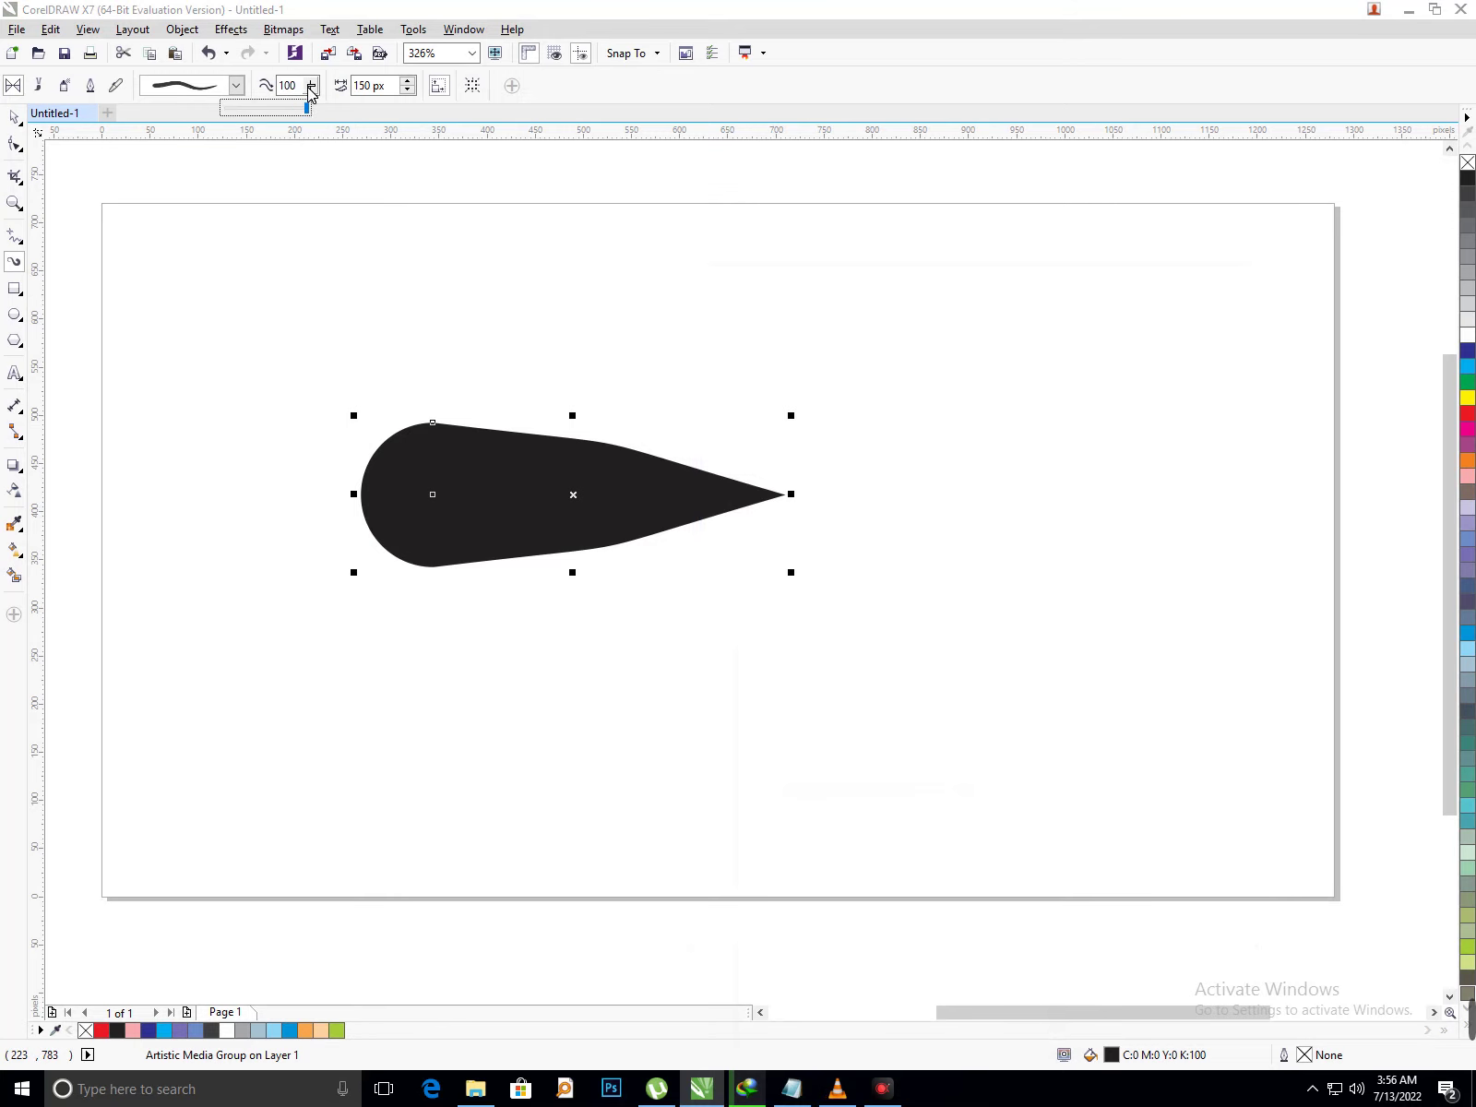
mouse_move(273, 108)
left_mouse_down()
mouse_move(253, 109)
mouse_move(315, 166)
mouse_move(330, 102)
mouse_move(323, 144)
mouse_move(281, 115)
left_mouse_up()
left_click(311, 86)
left_click(311, 86)
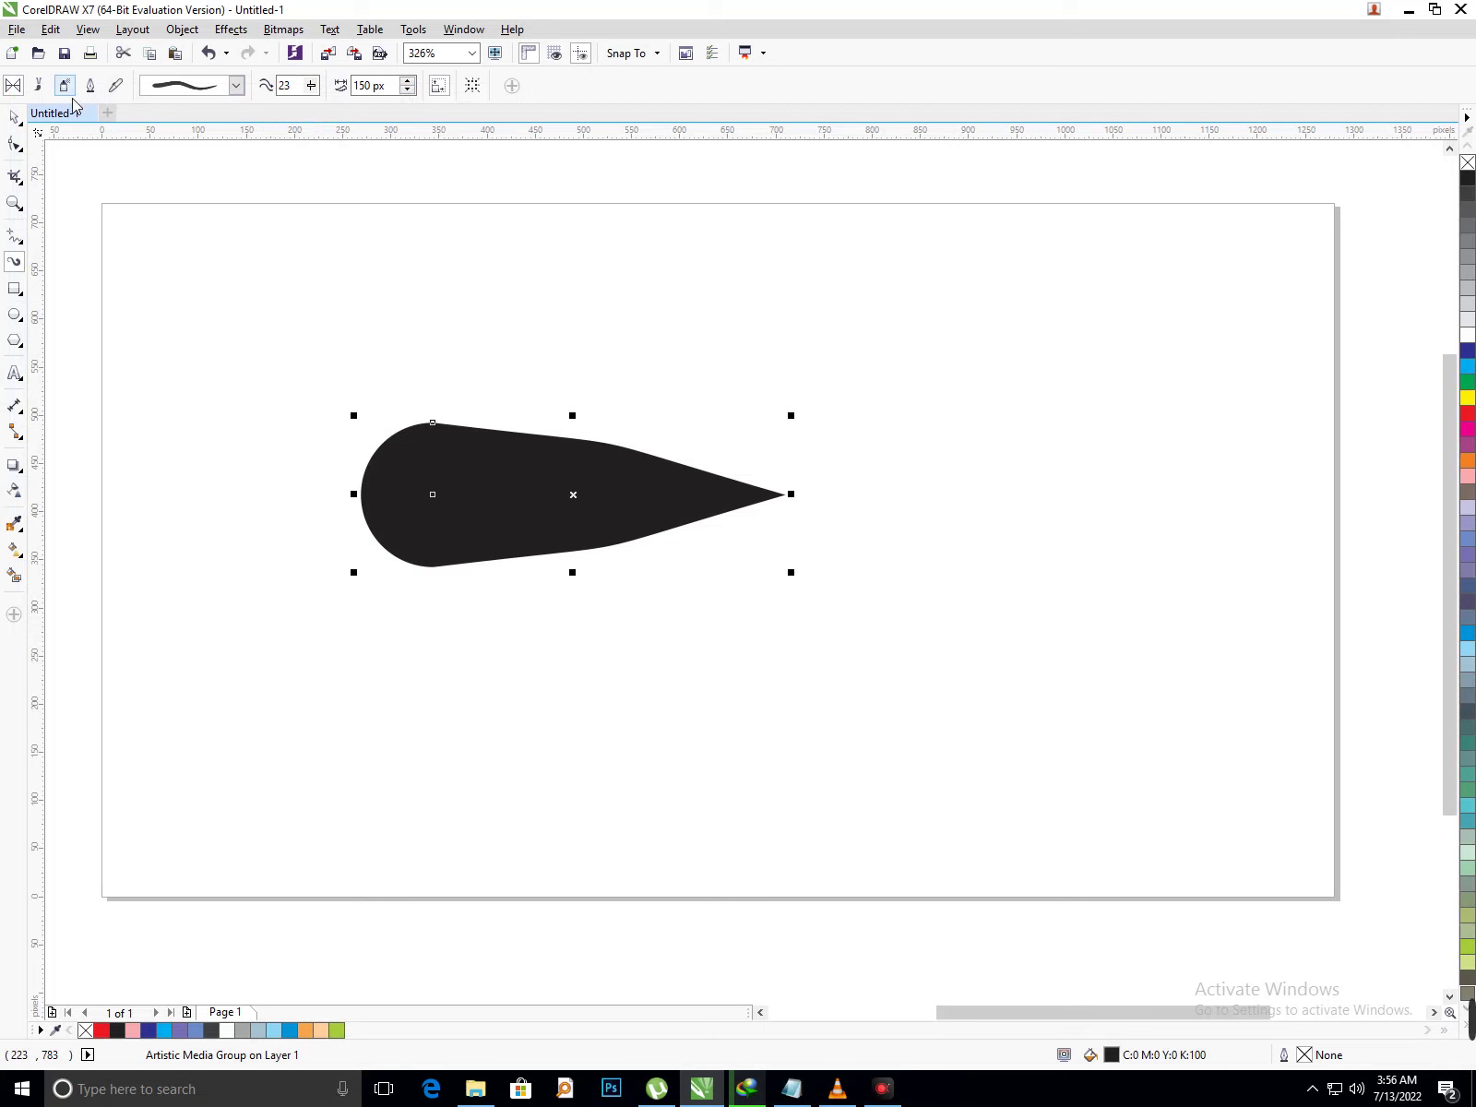
left_click(368, 86)
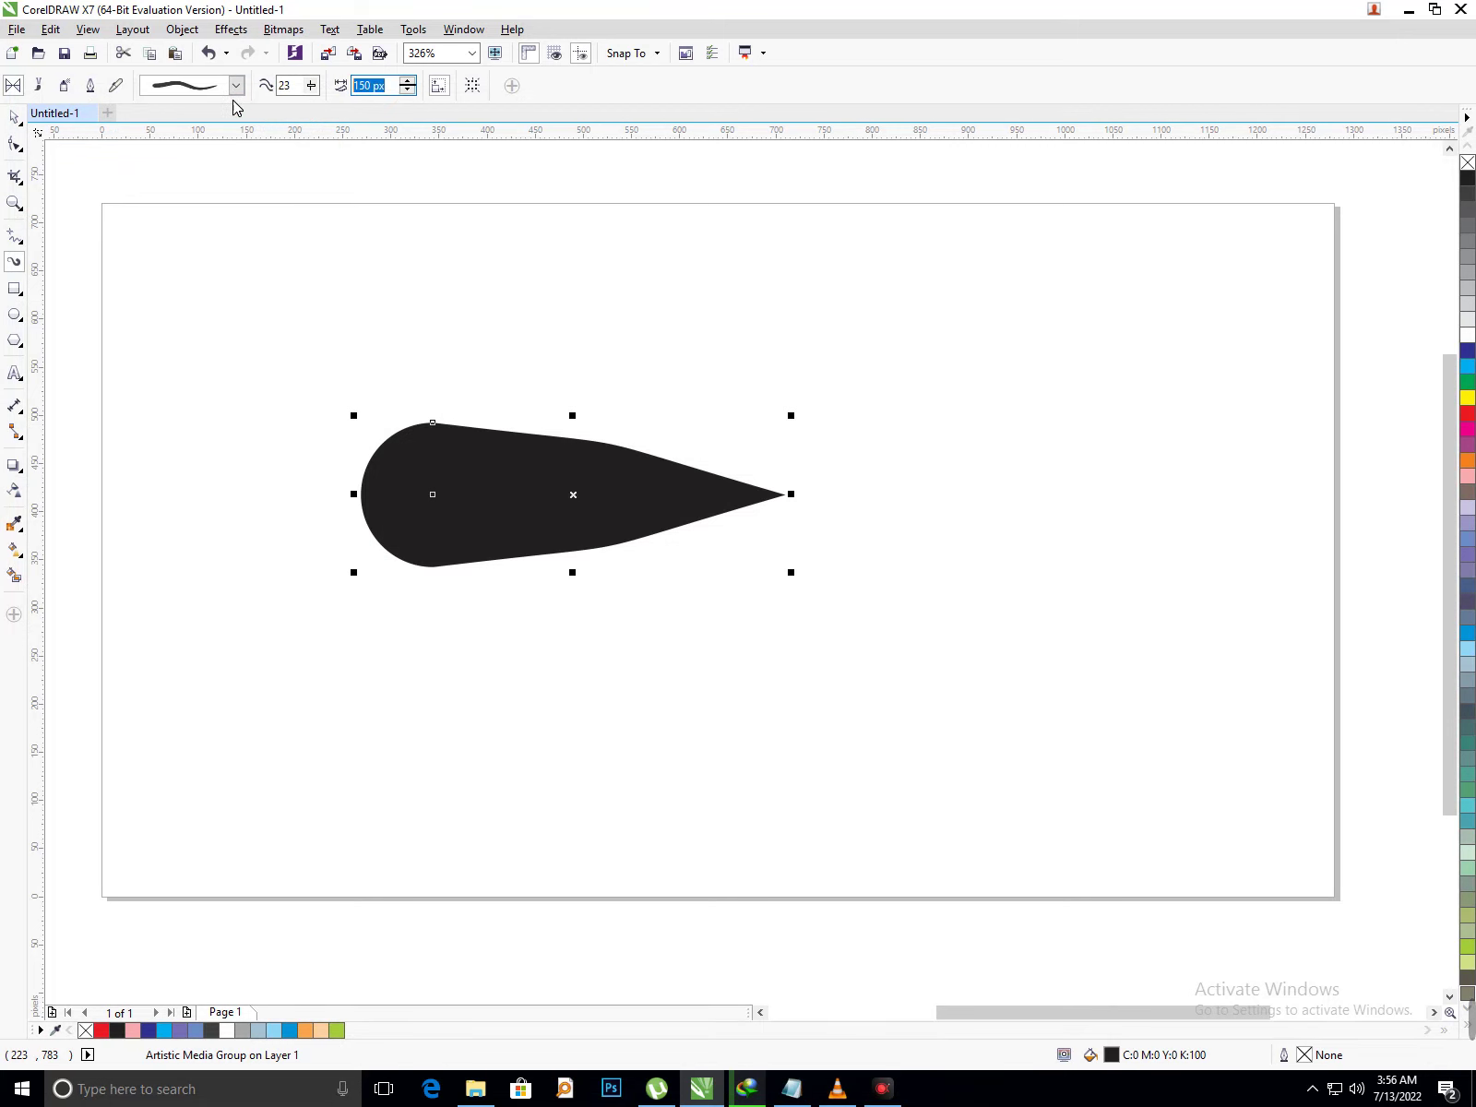
type("100")
key("Return")
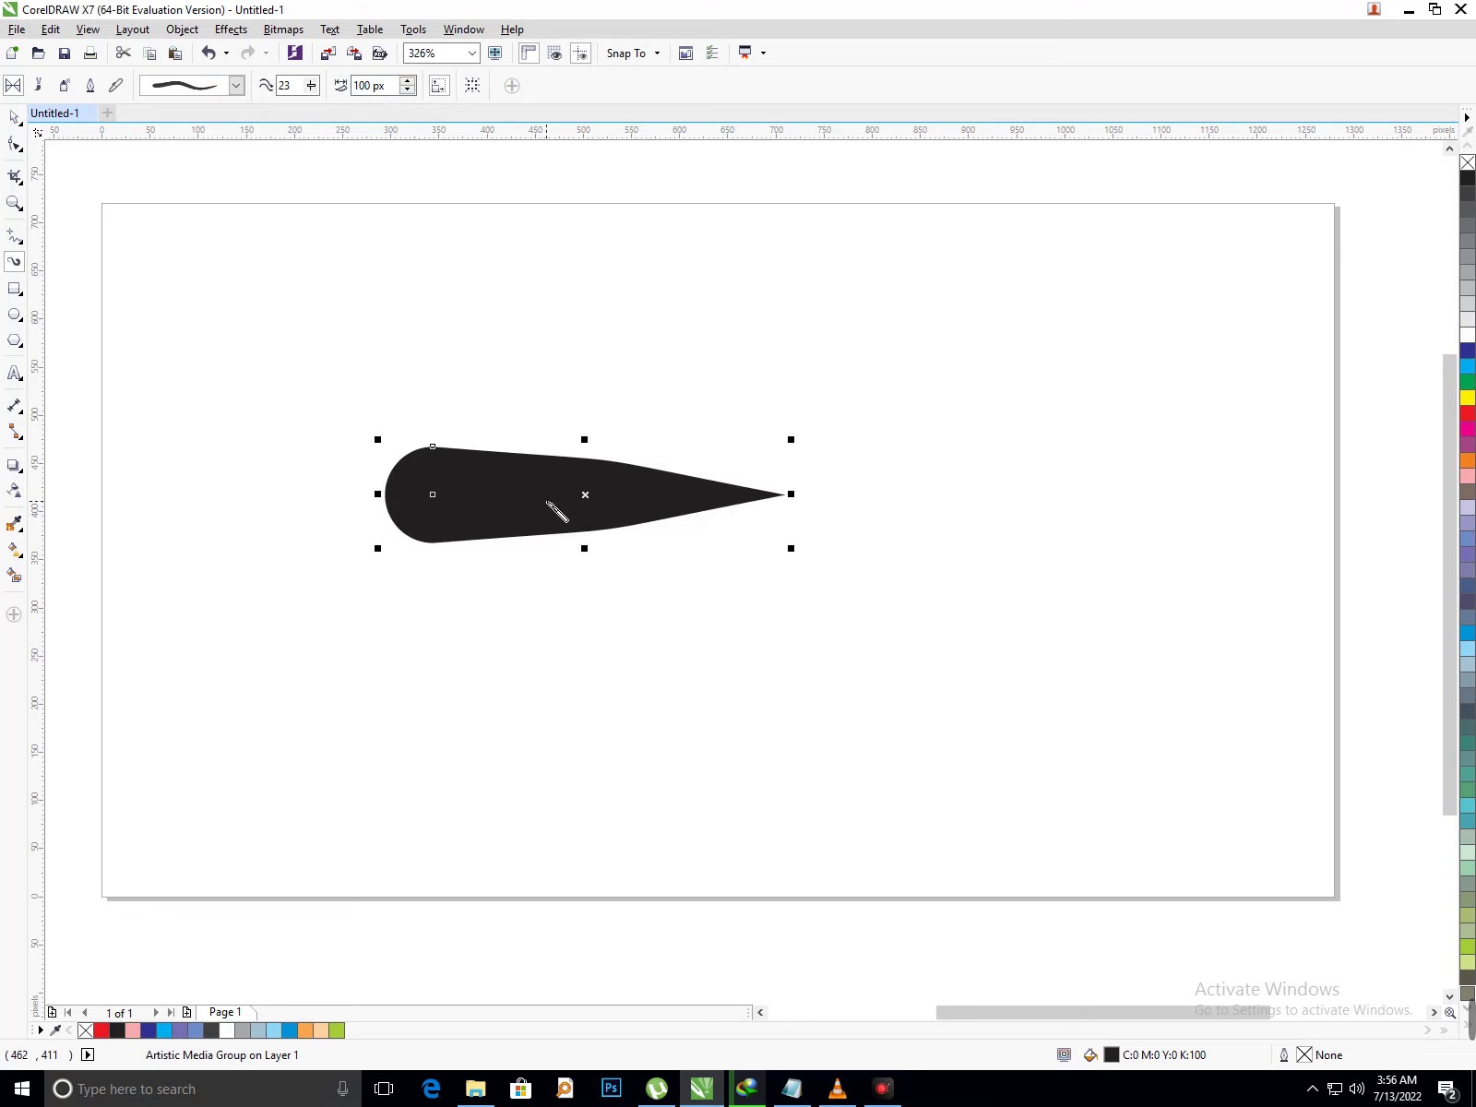
- Change the freehand smoothing to 2, then to 10
left_click_drag(308, 92, 202, 107)
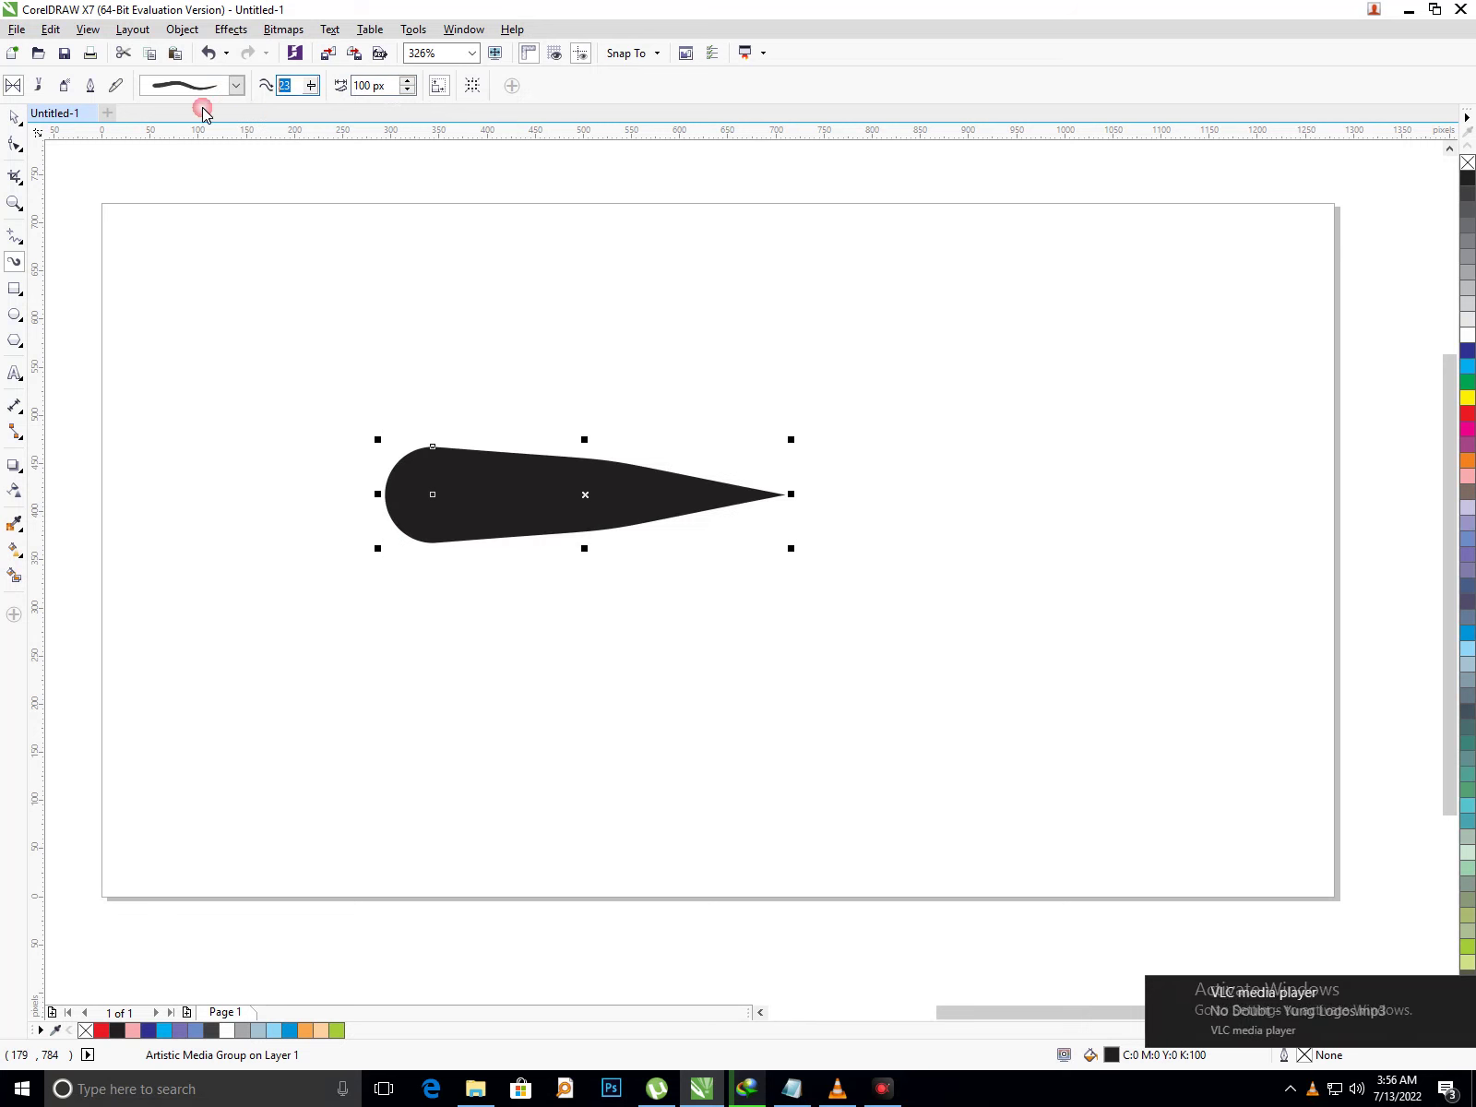
type("2")
key("Return")
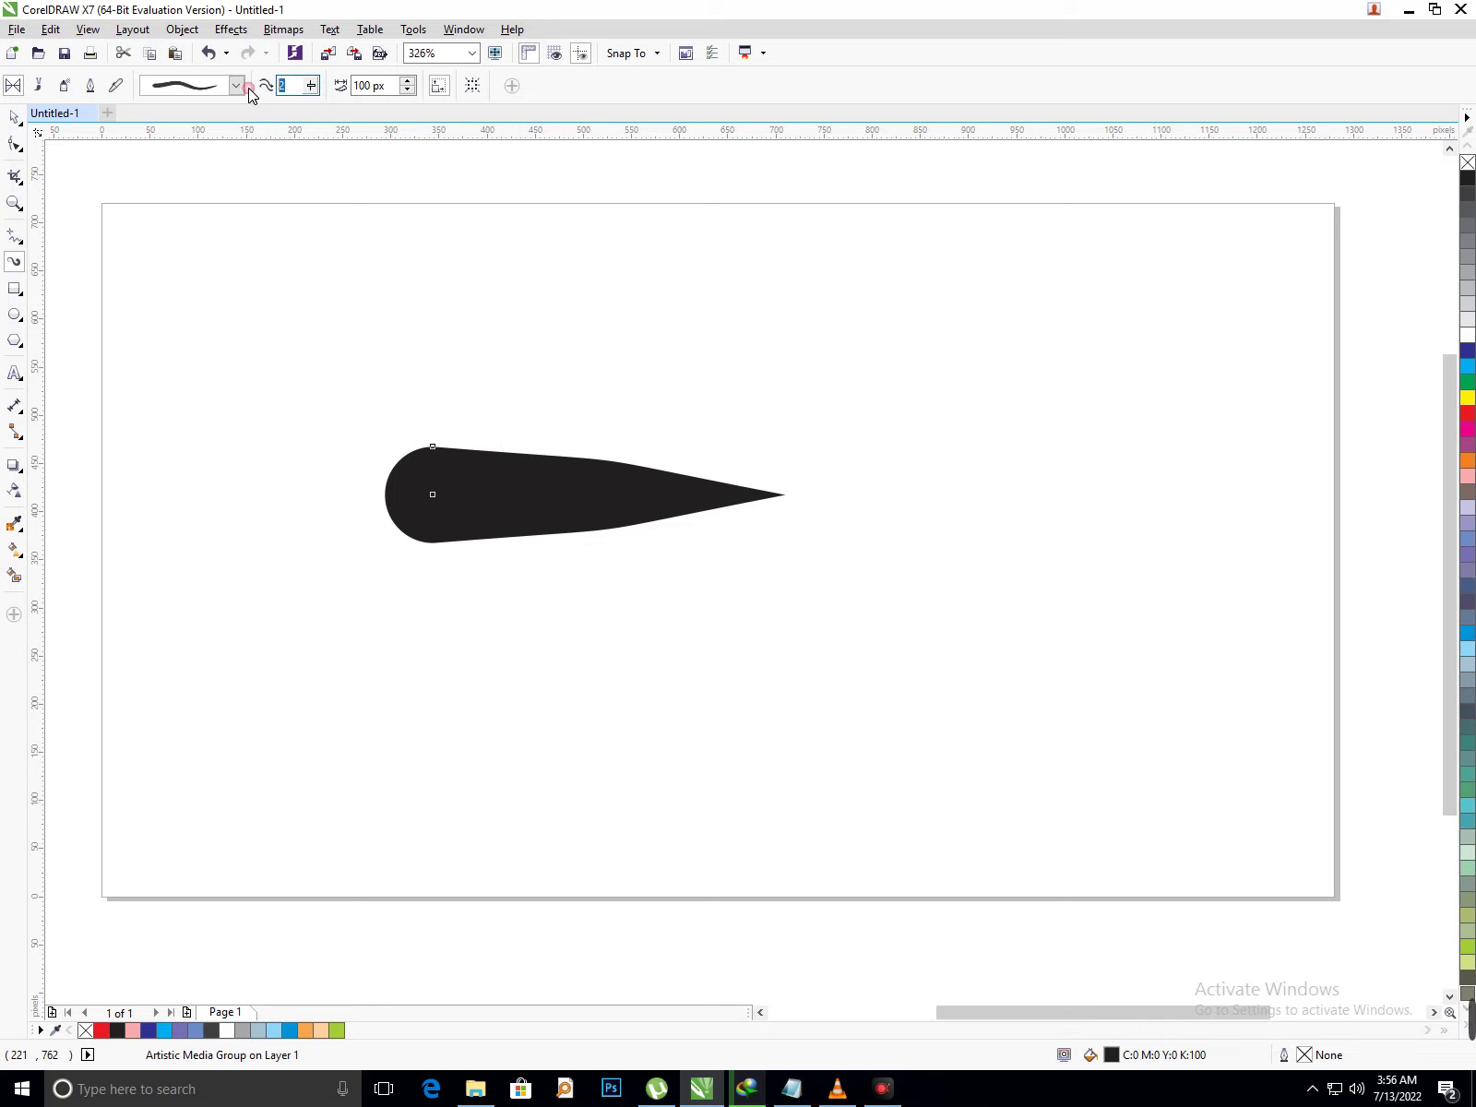
type("10")
- Move the artistic stroke slightly down and to the right, and gradually reduce its stroke width to 28 px
left_click(16, 115)
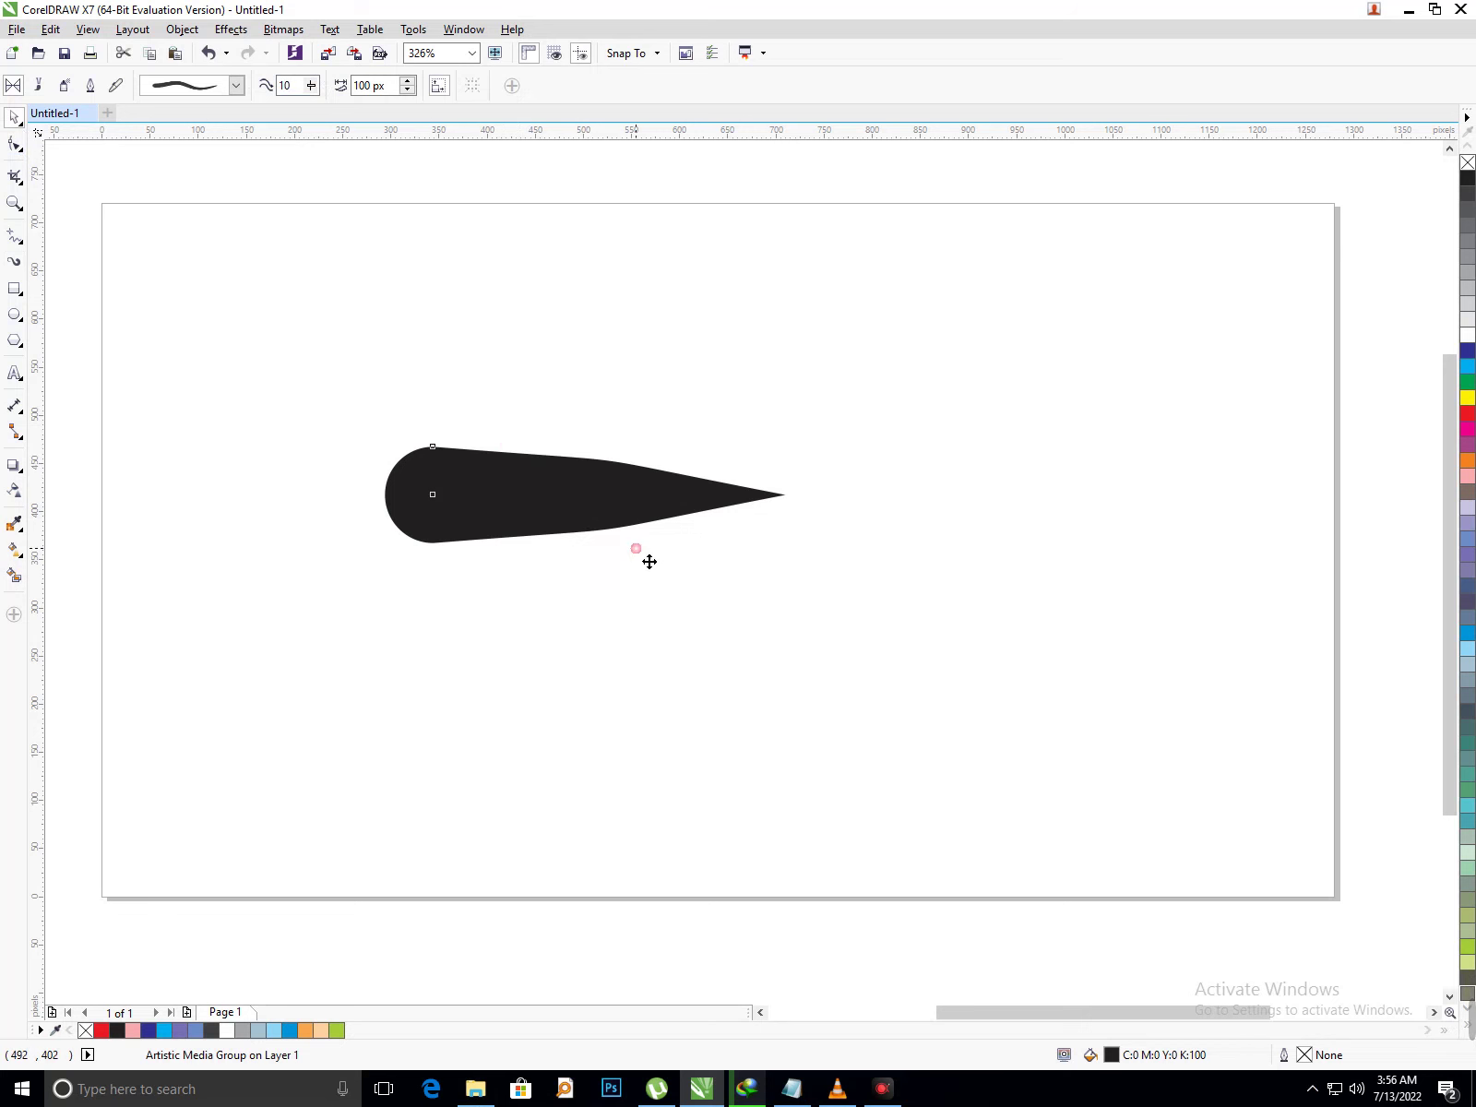
left_click_drag(649, 560, 708, 599)
left_click(406, 90)
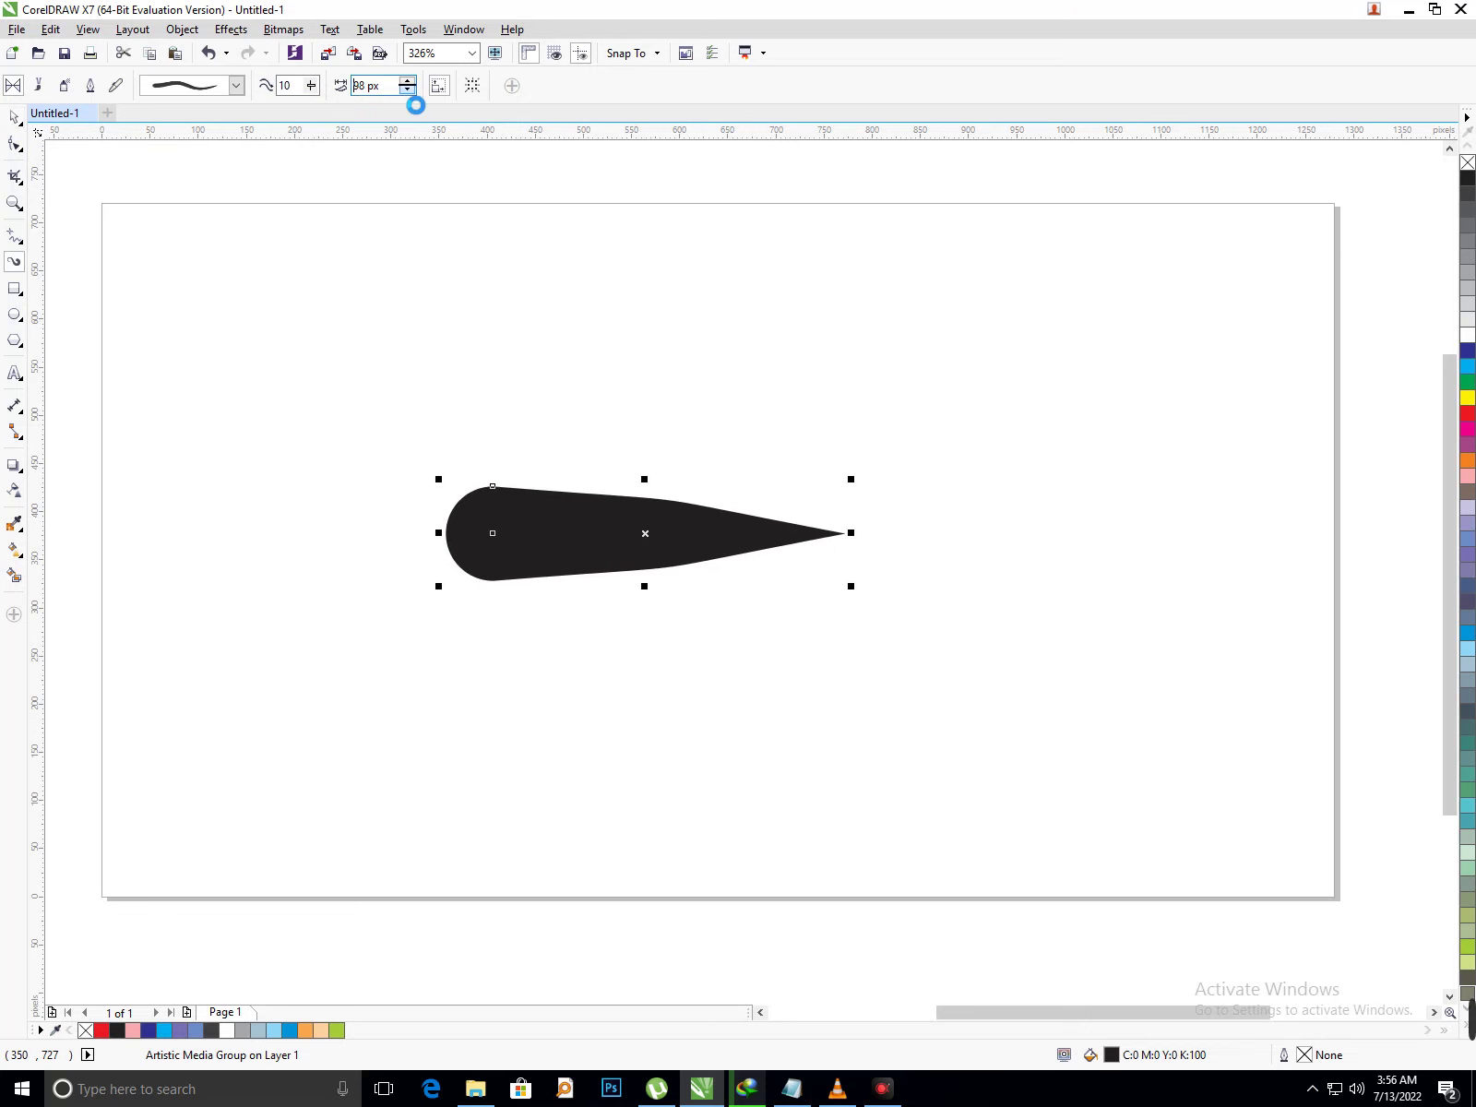
left_click(405, 91)
left_click(406, 91)
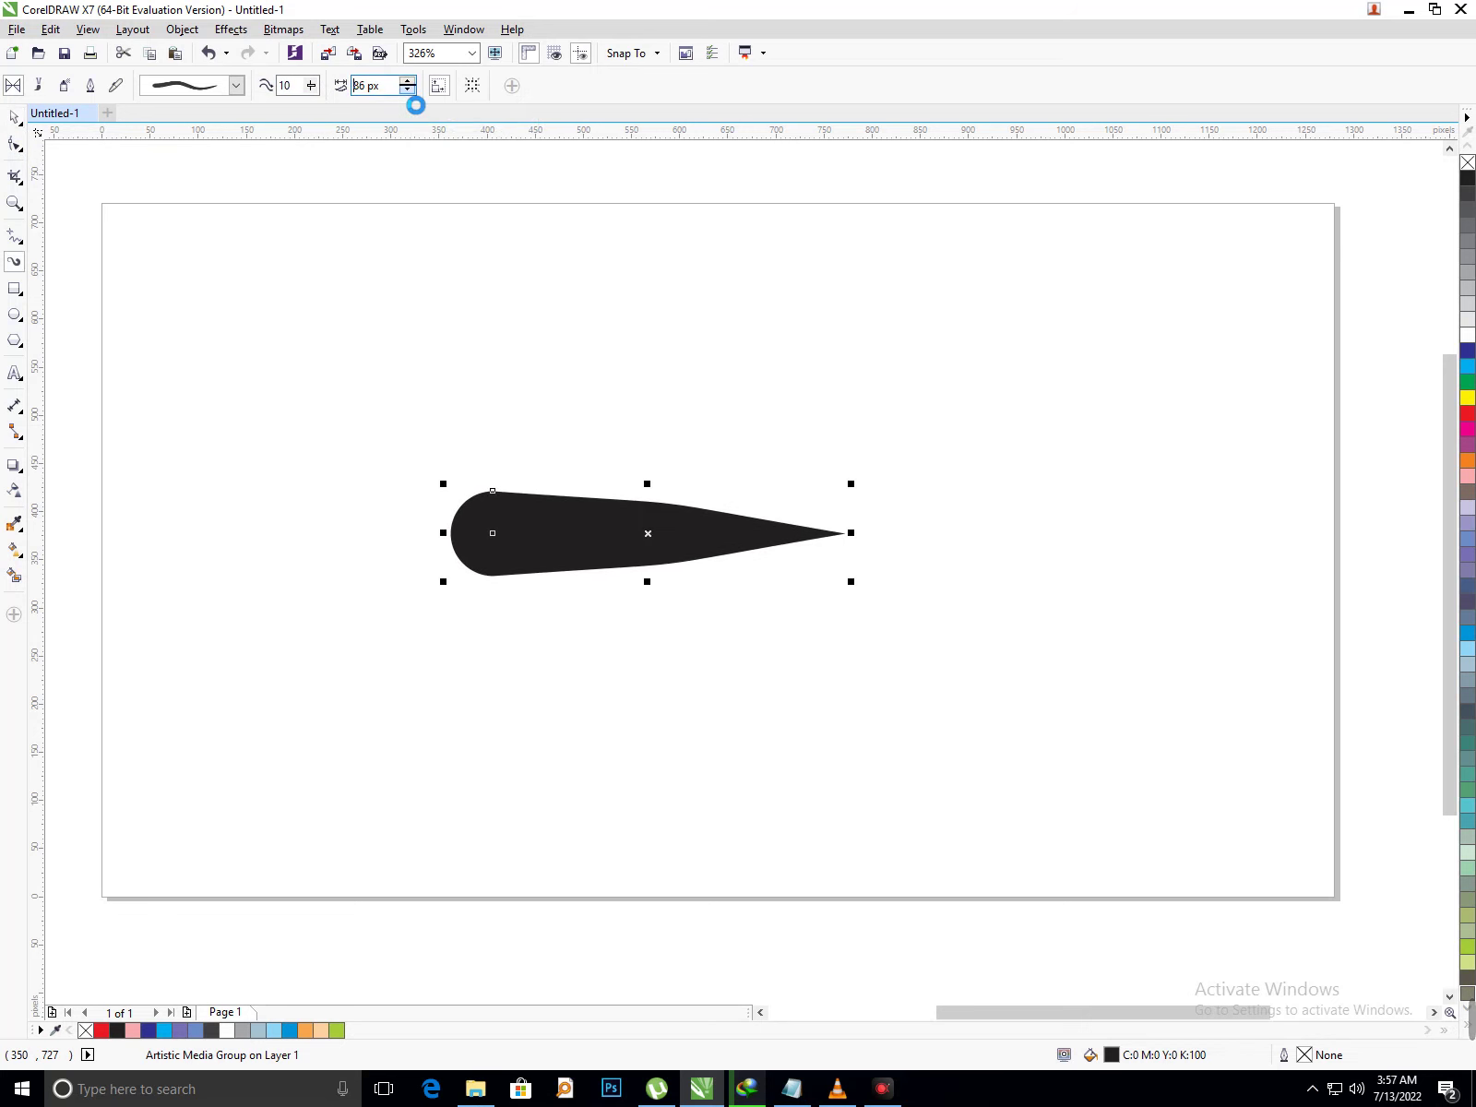
left_click(406, 91)
left_click(406, 91)
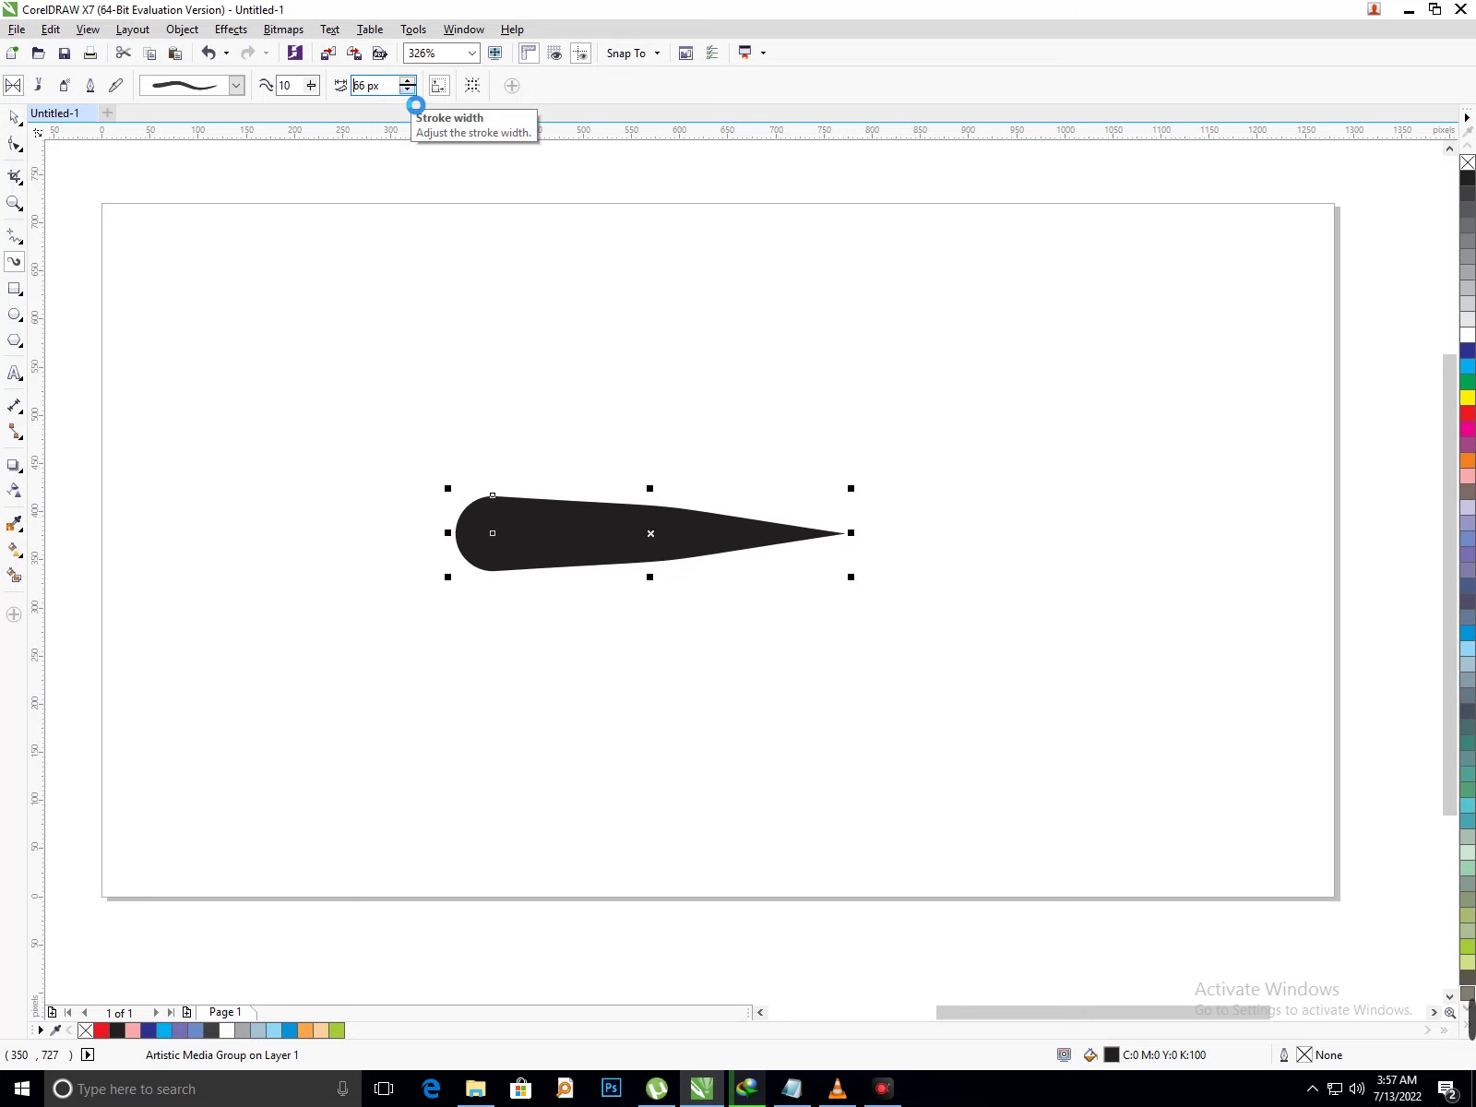
left_click(407, 91)
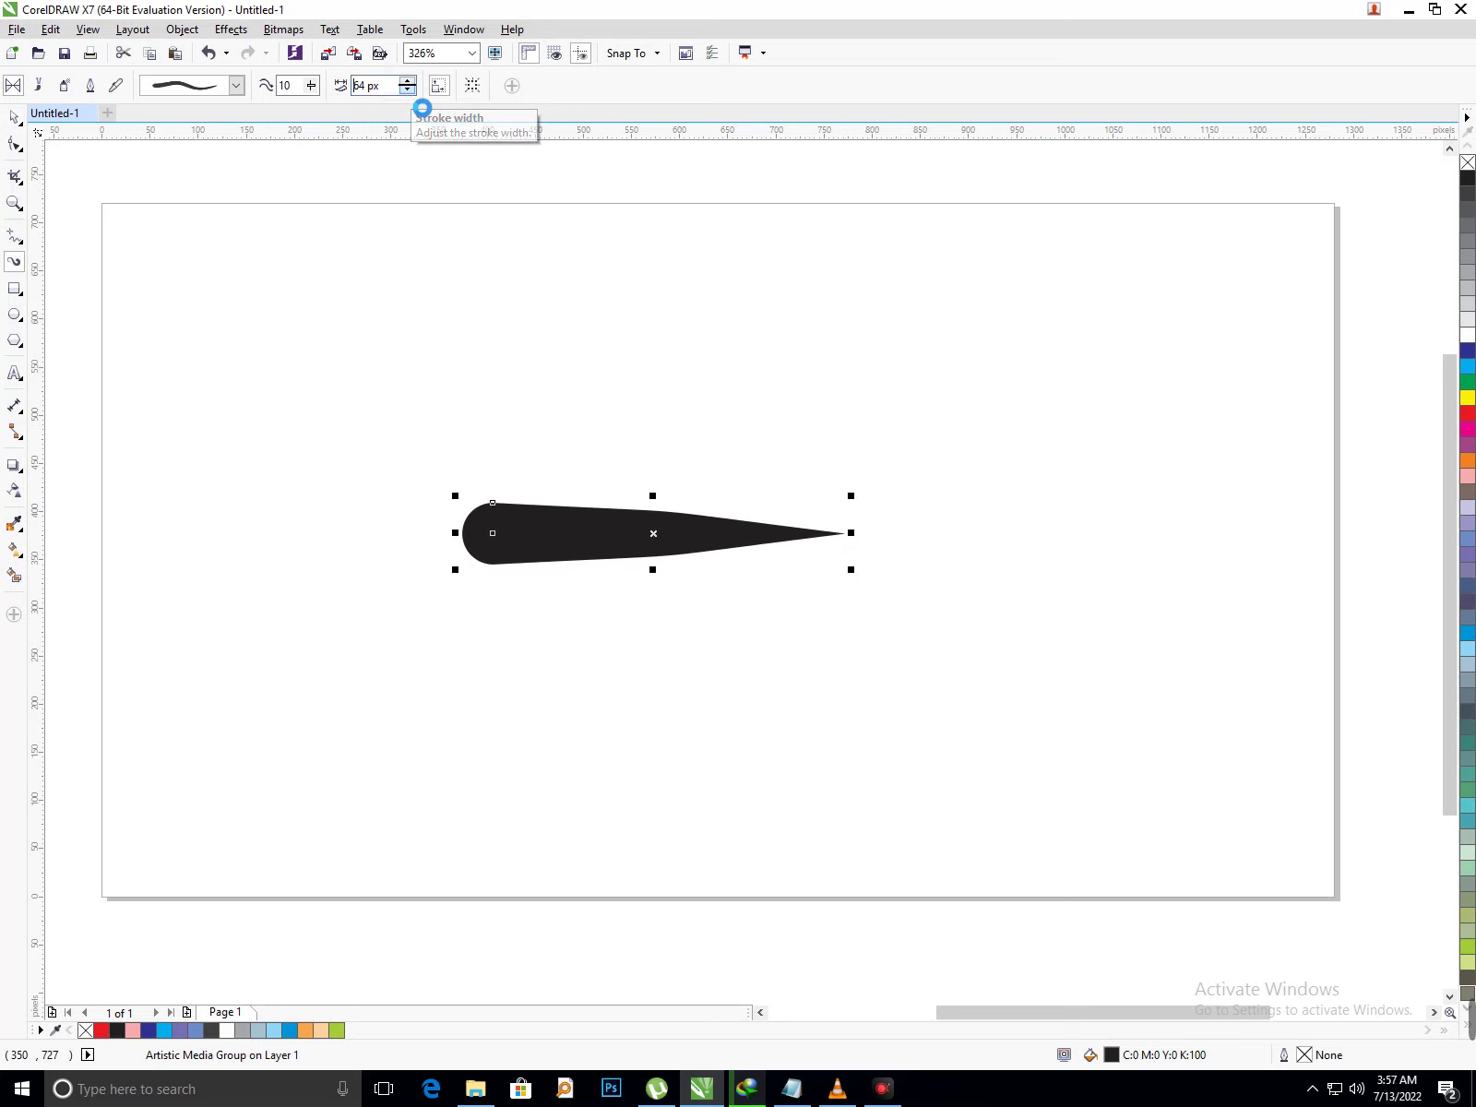
left_click(406, 91)
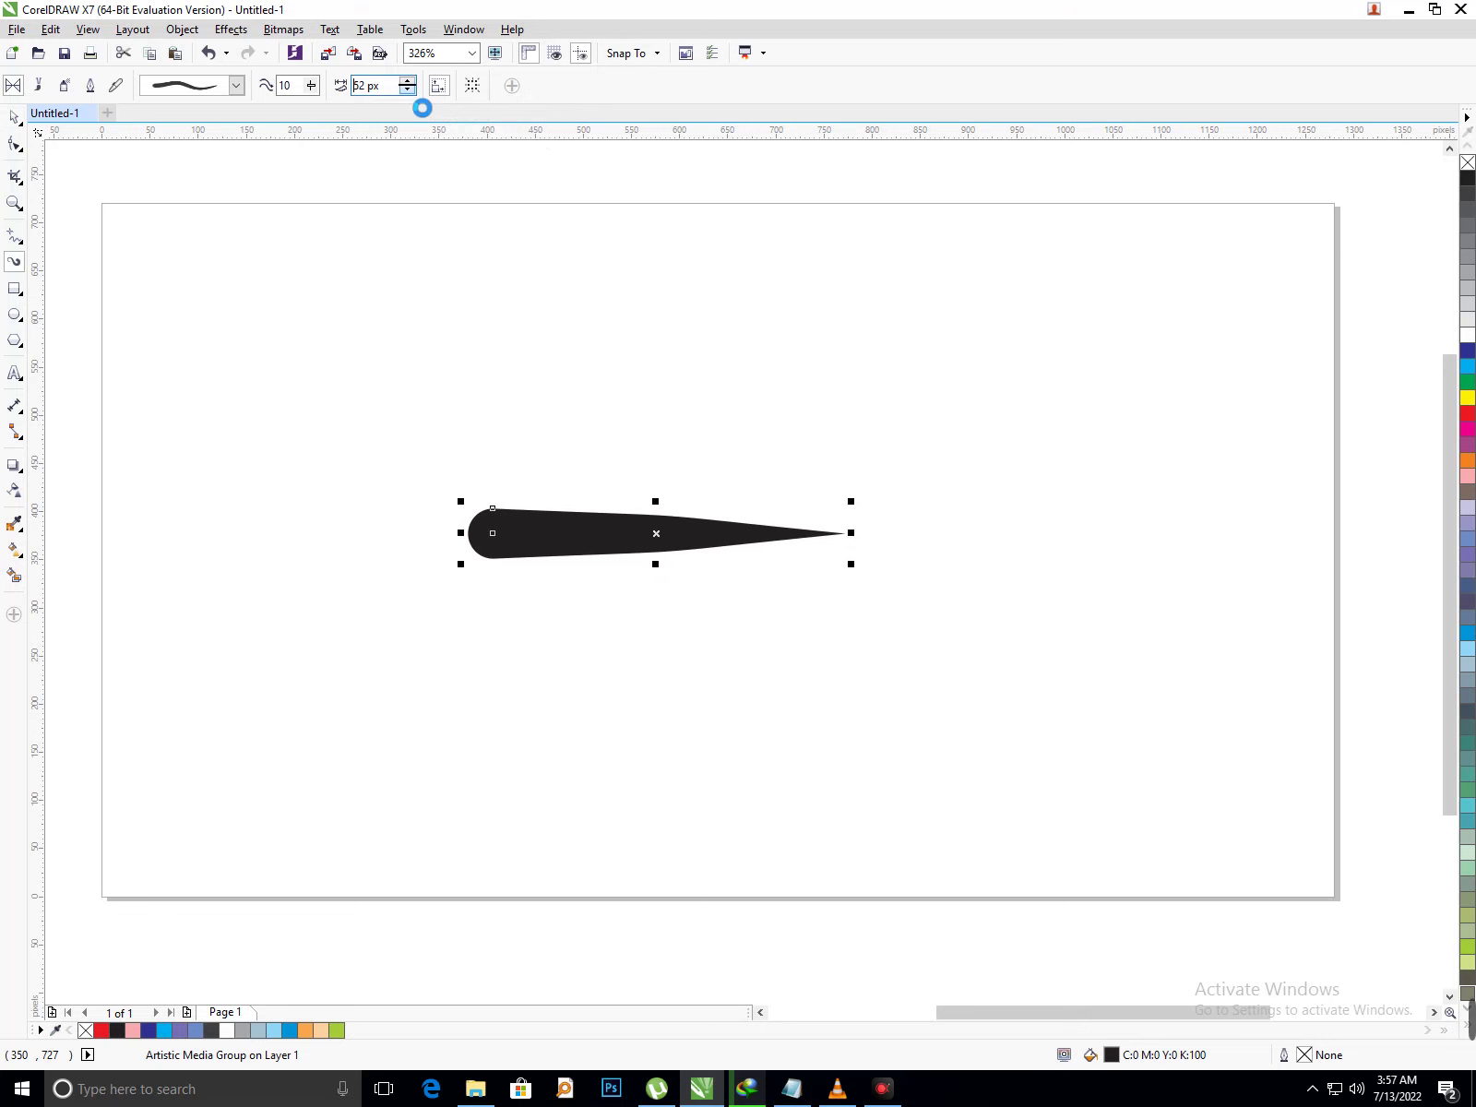
left_click(407, 90)
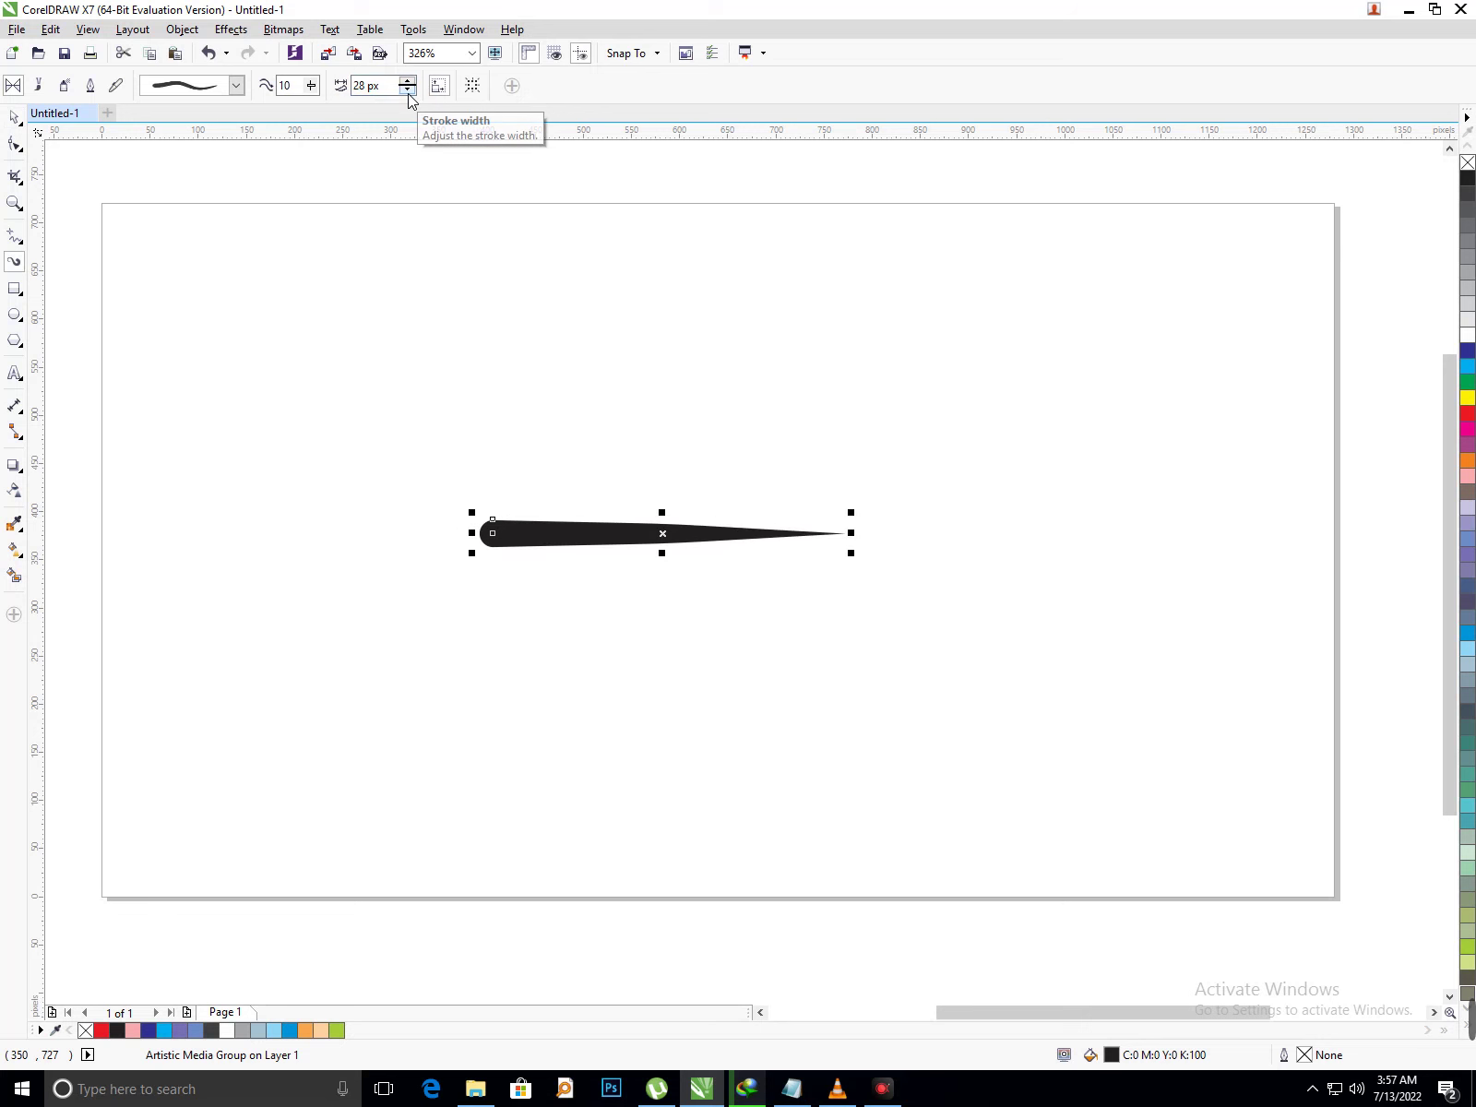
- Move the artistic stroke back up and to the left, and apply the uniform flat-ended preset to it
left_click(558, 382)
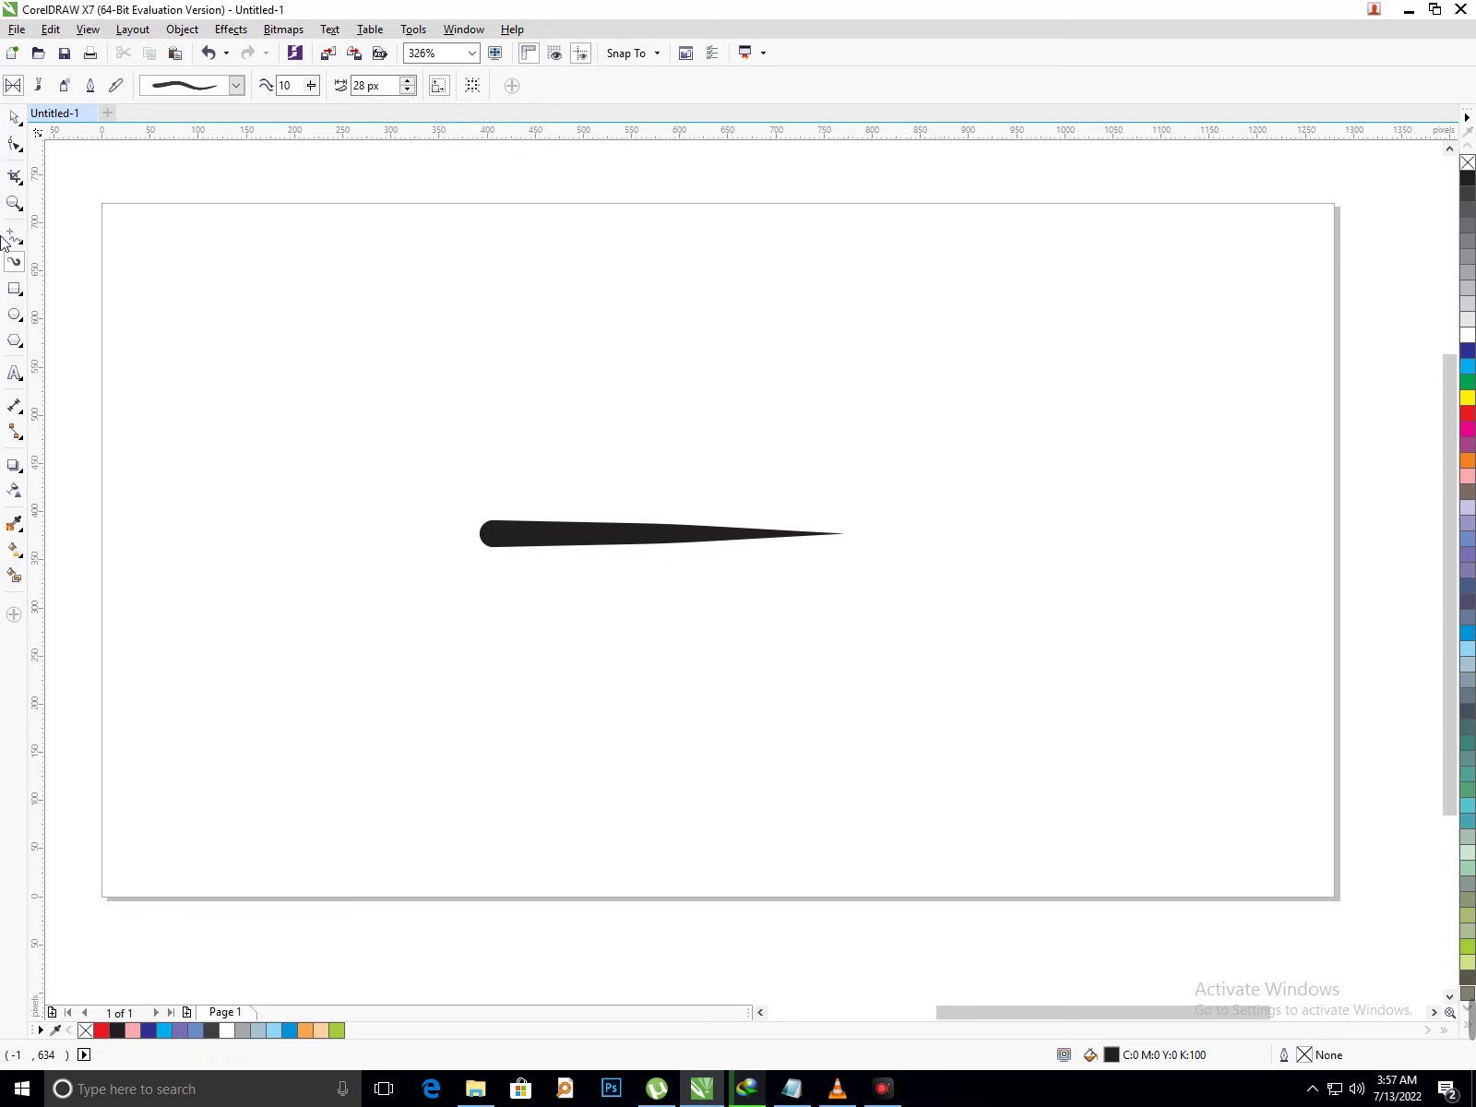
left_click(13, 127)
mouse_move(609, 552)
left_mouse_down()
mouse_move(542, 558)
mouse_move(557, 506)
left_mouse_up()
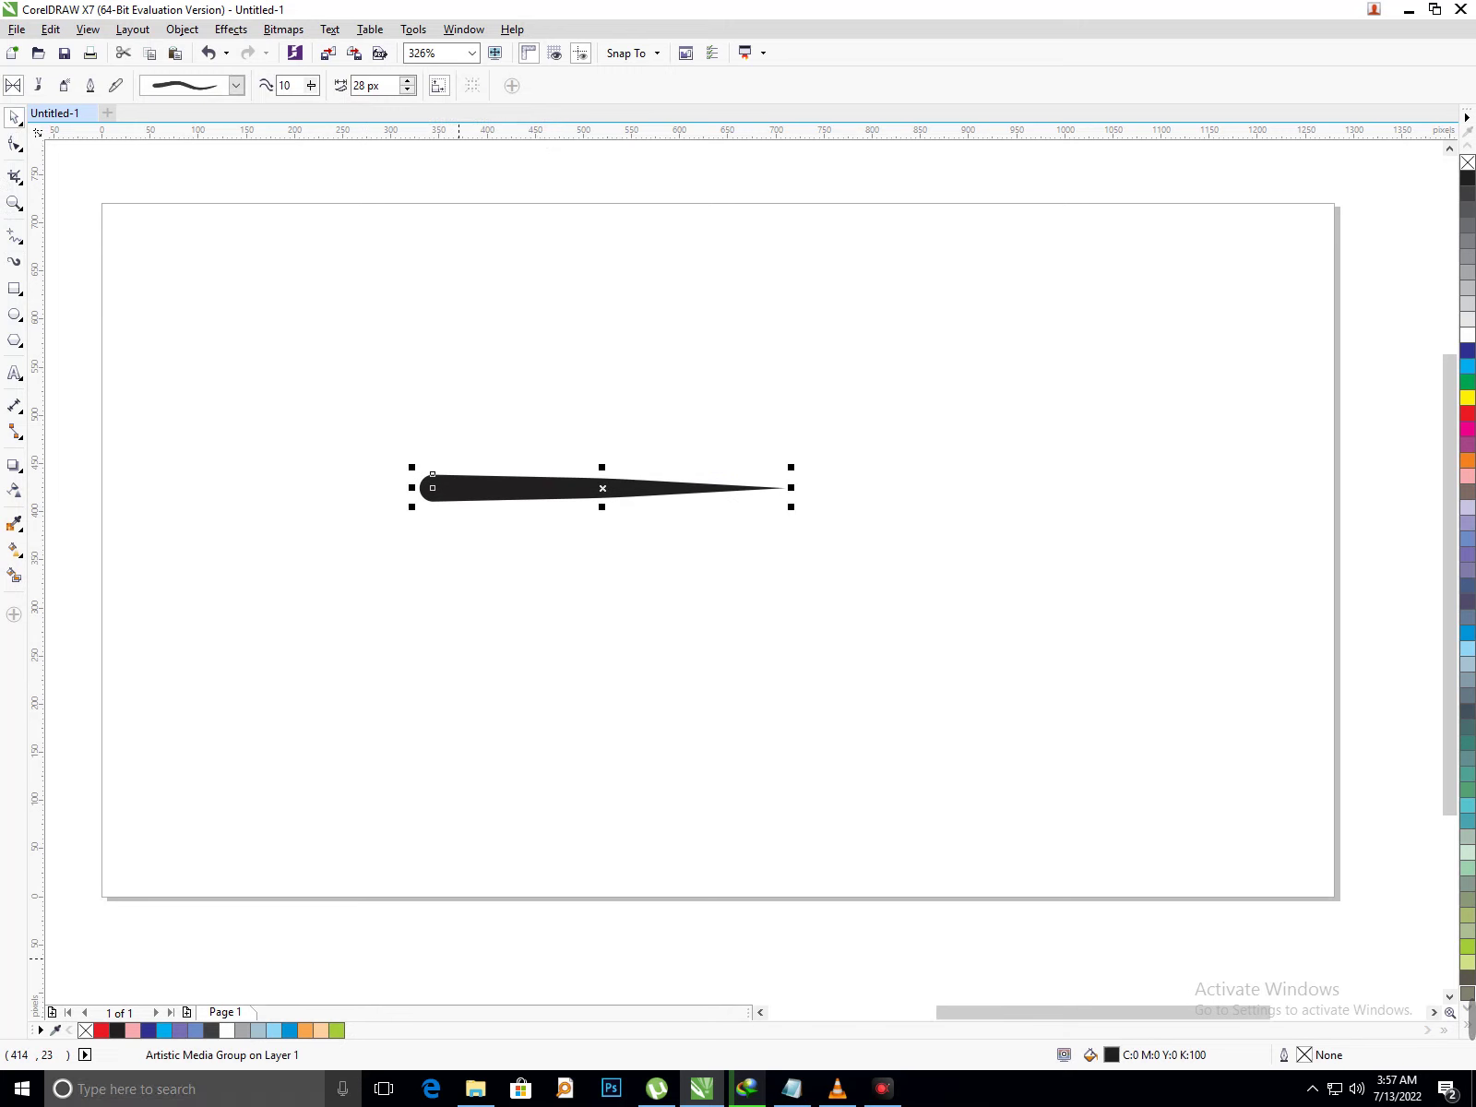
left_click(236, 86)
left_click(214, 357)
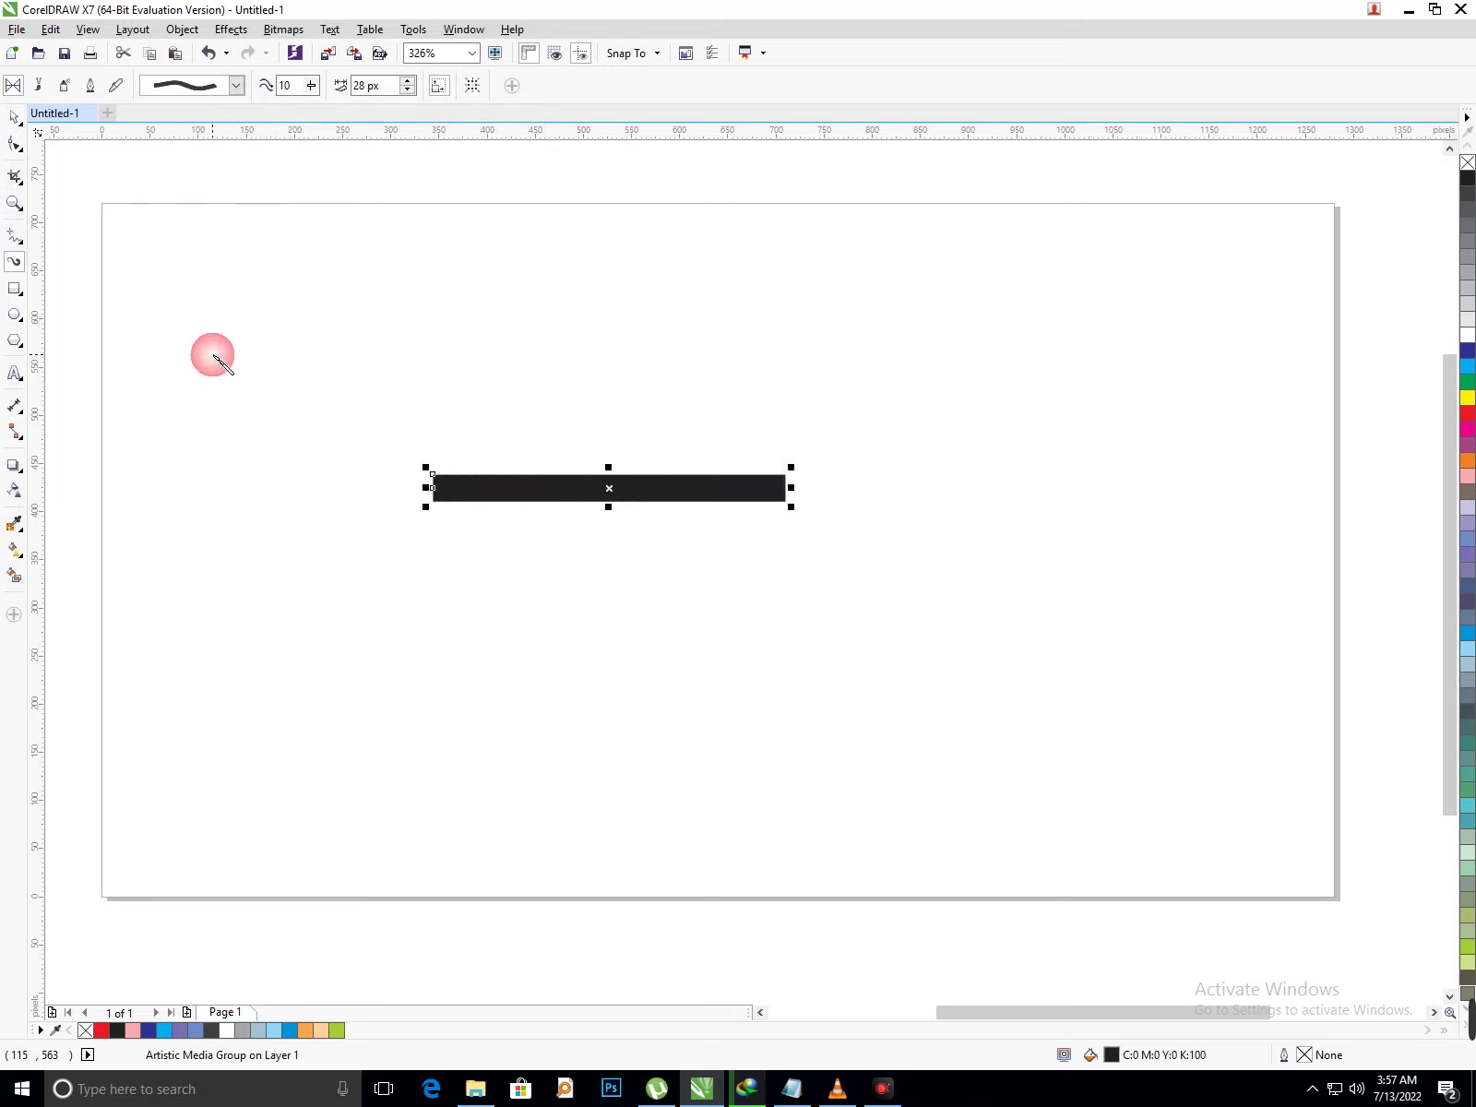
- Switch to Notepad and add the line "here is some design", then return to CorelDRAW
left_click(791, 1088)
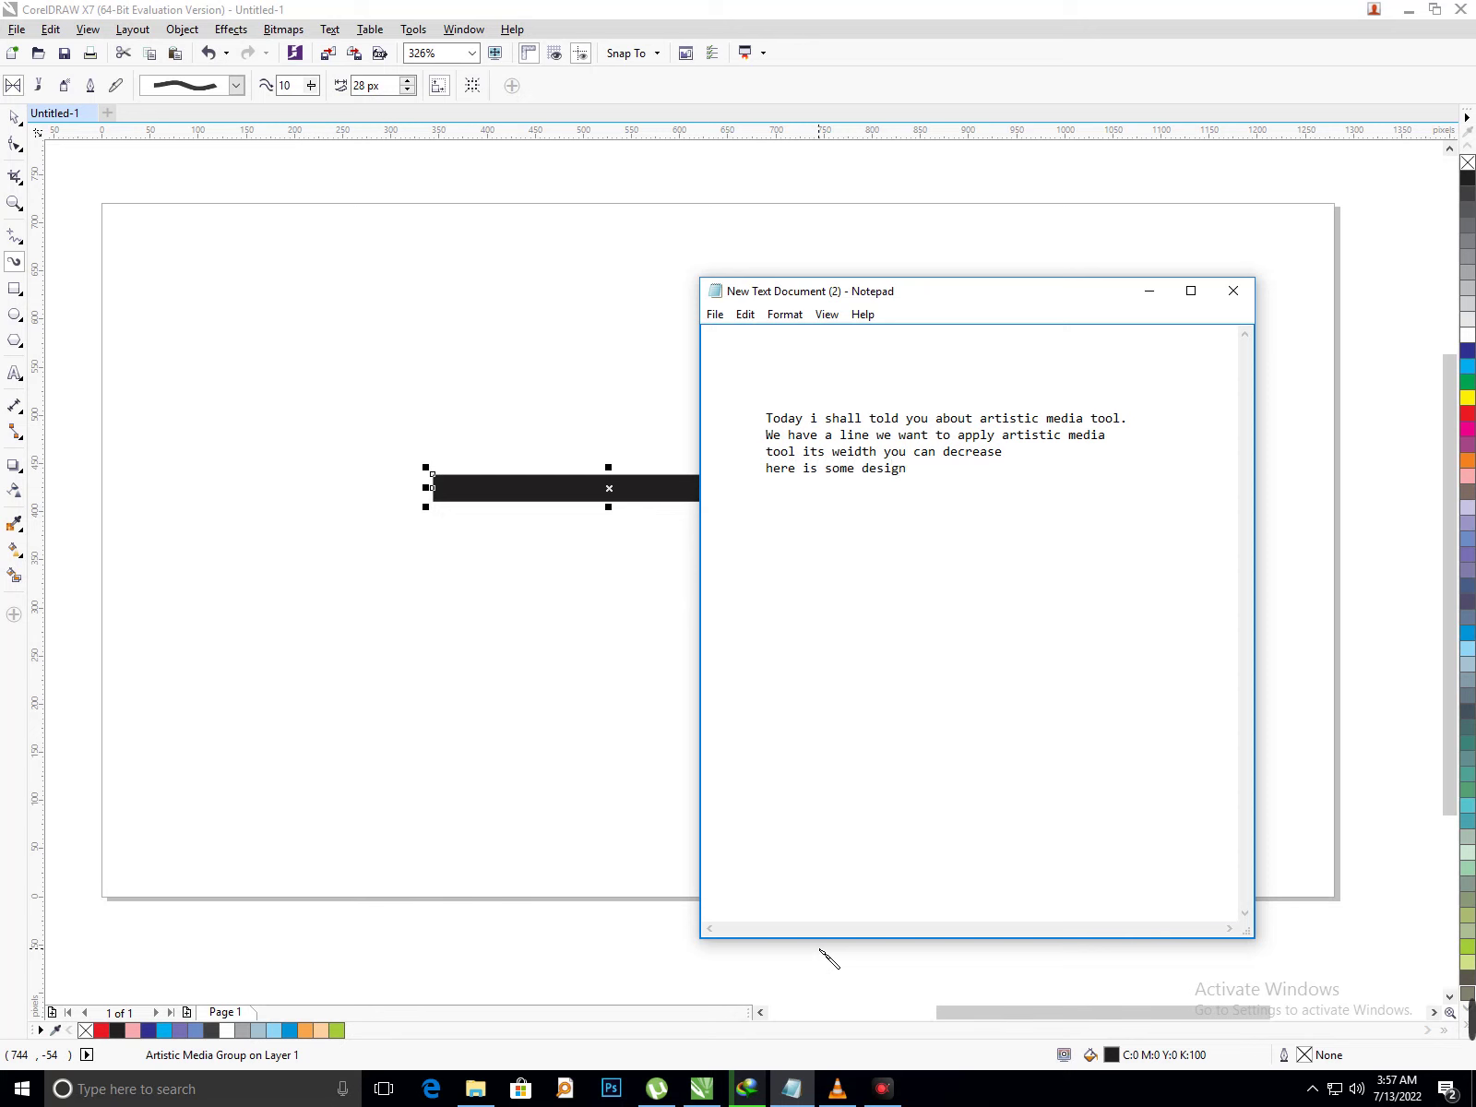
left_click(1149, 290)
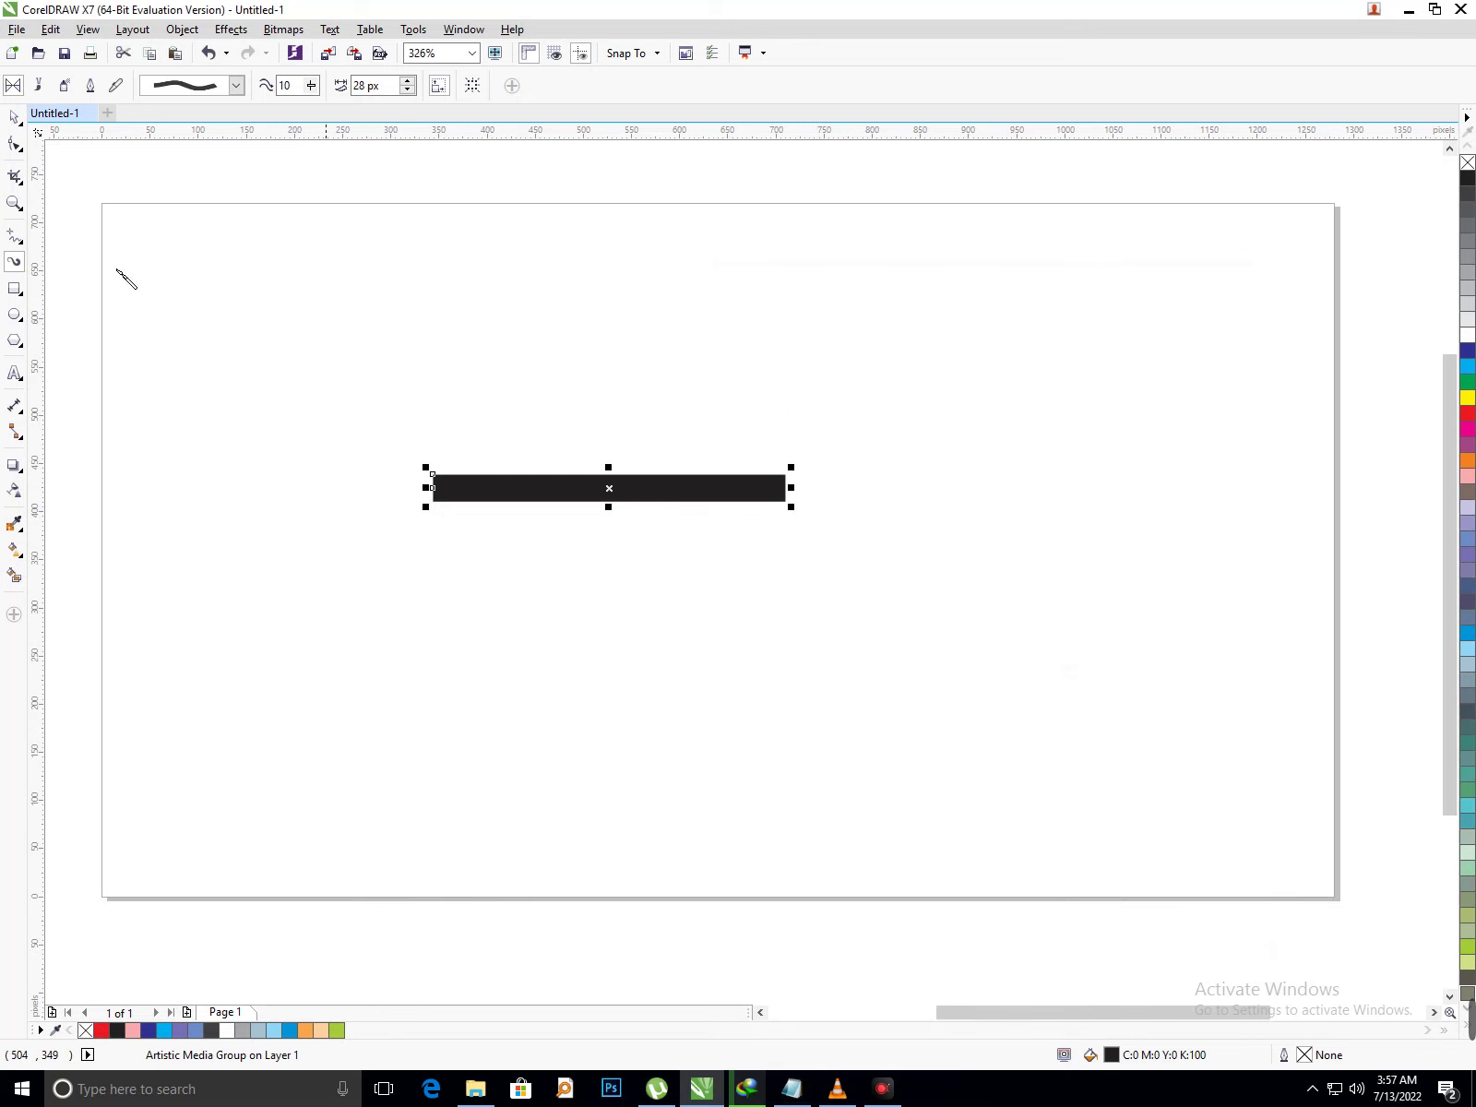
- Apply the thin round-headed tapering preset to the stroke, then replace it with the thin flat-headed tapering preset
left_click(237, 86)
left_click(213, 431)
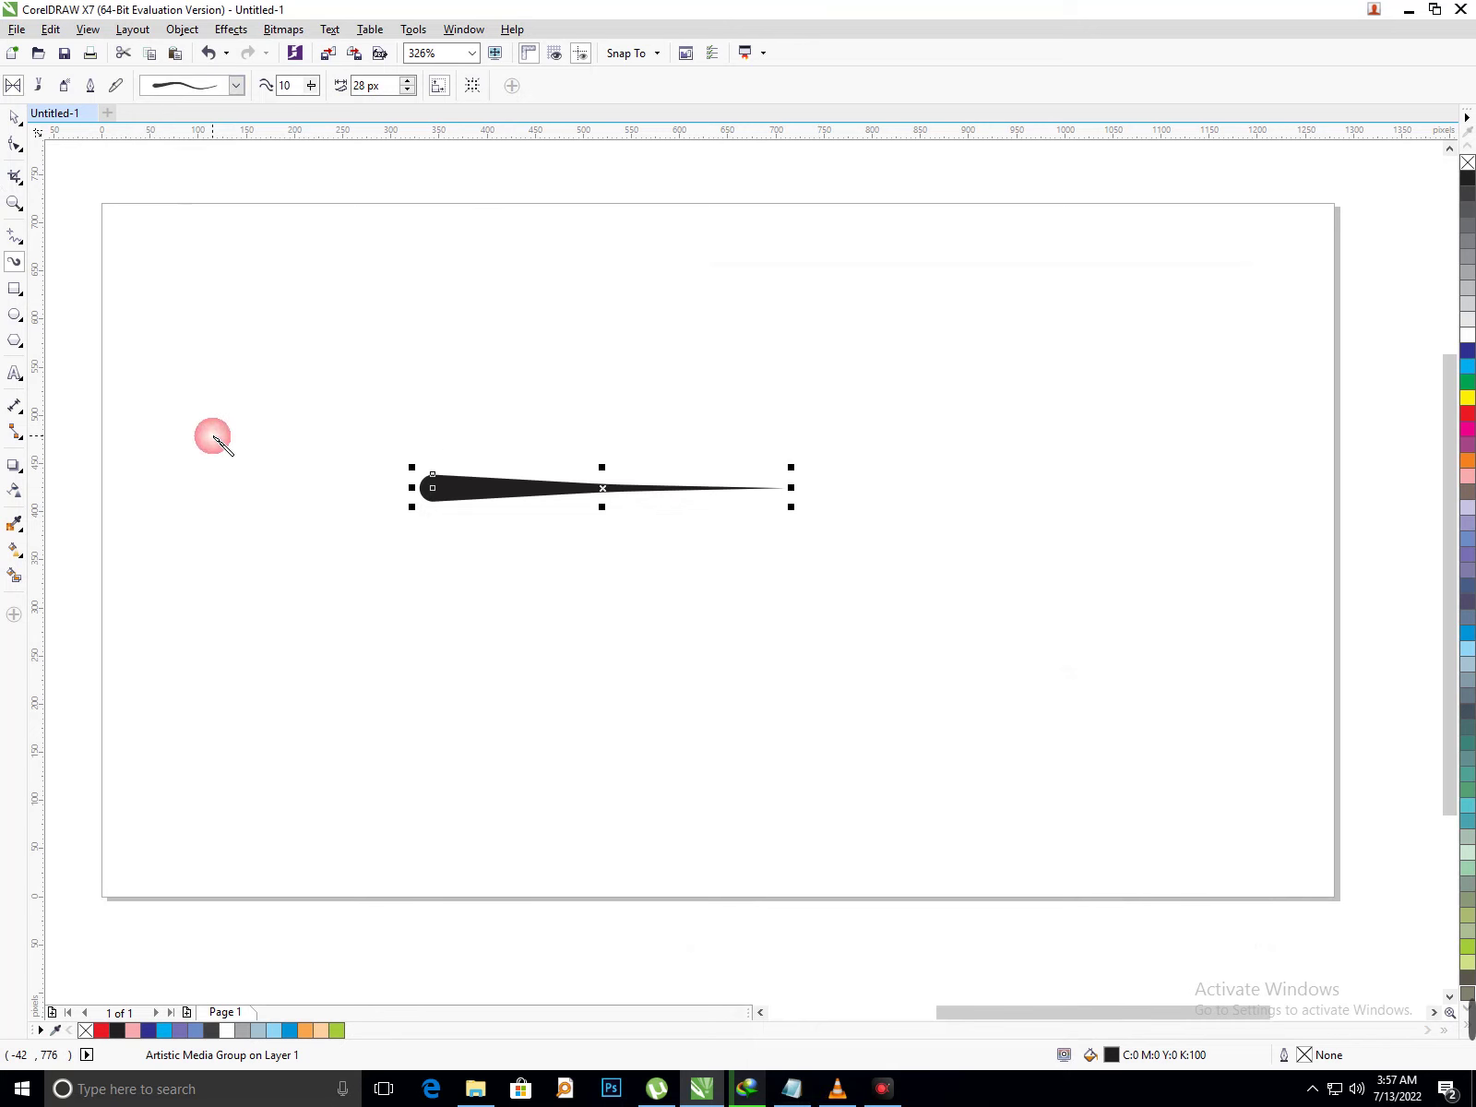
left_click(14, 117)
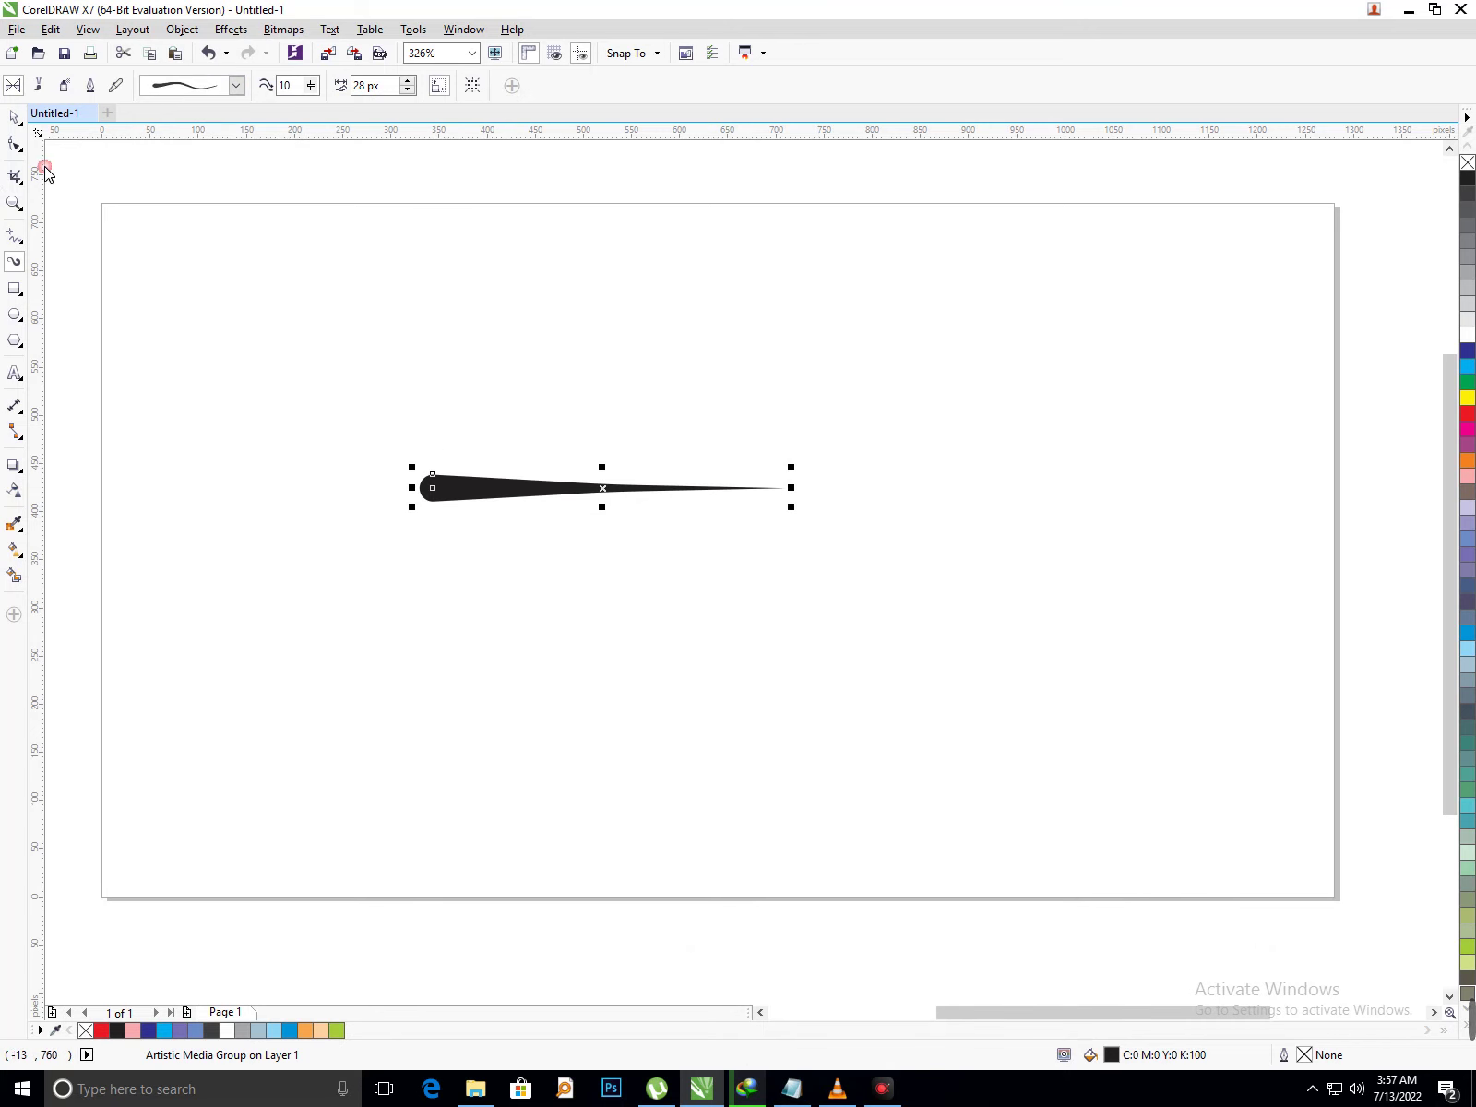
left_click(99, 250)
left_click(492, 487)
left_click(237, 85)
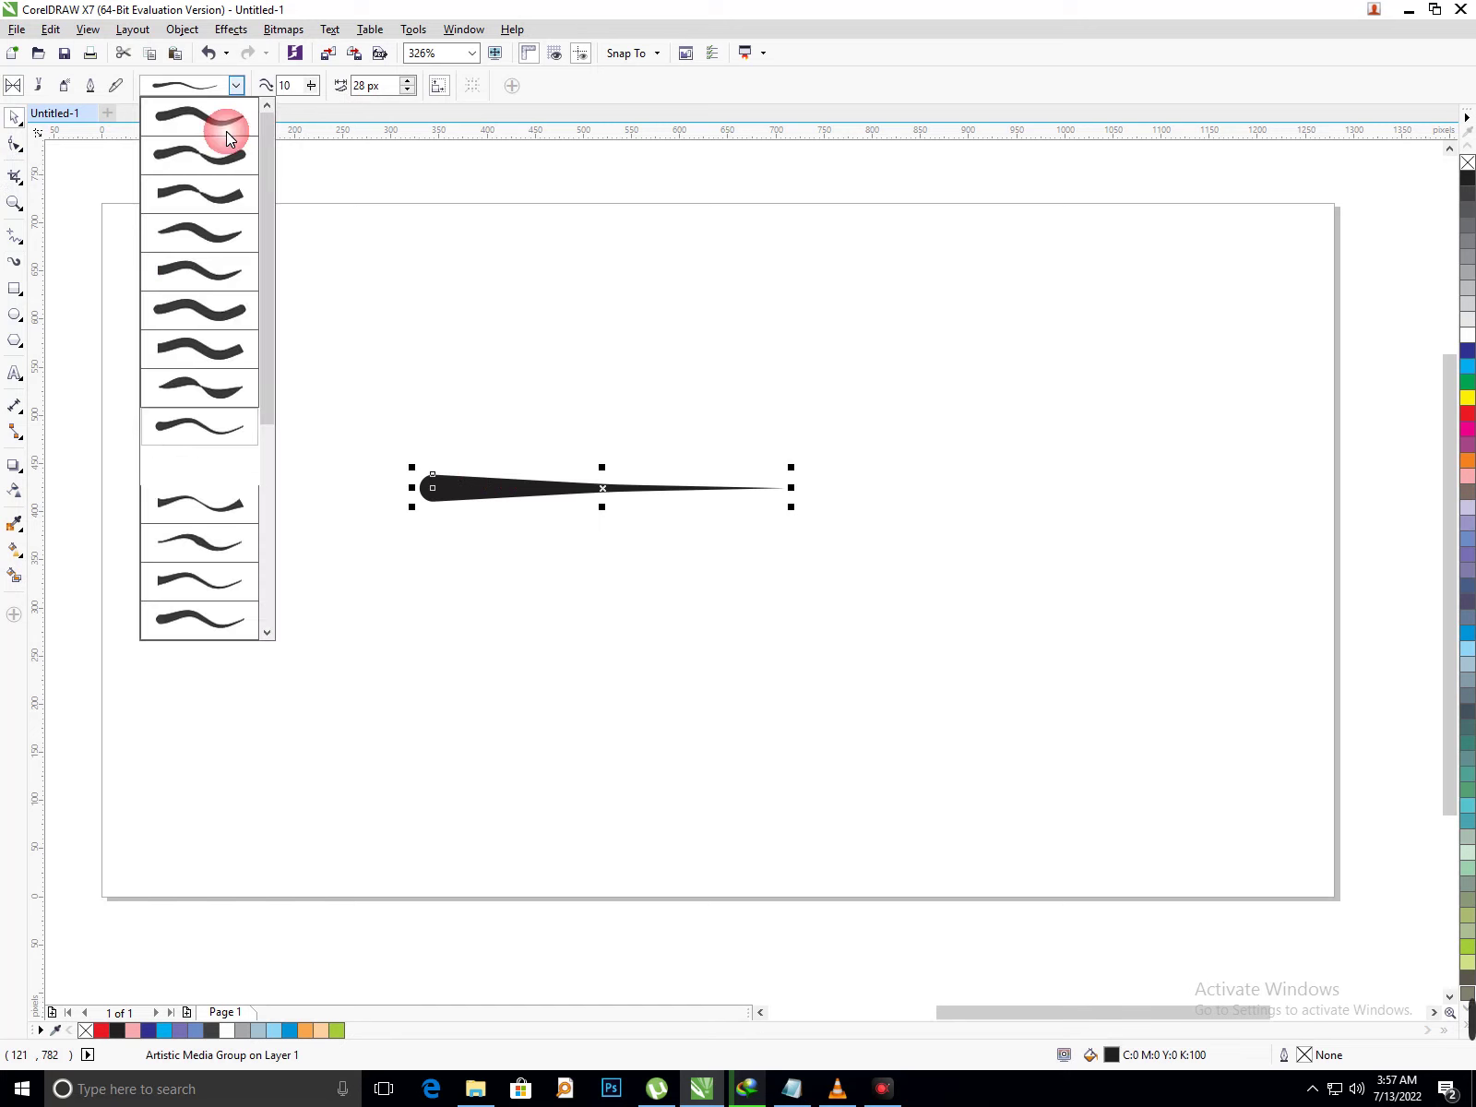
left_click(214, 581)
left_click(330, 391)
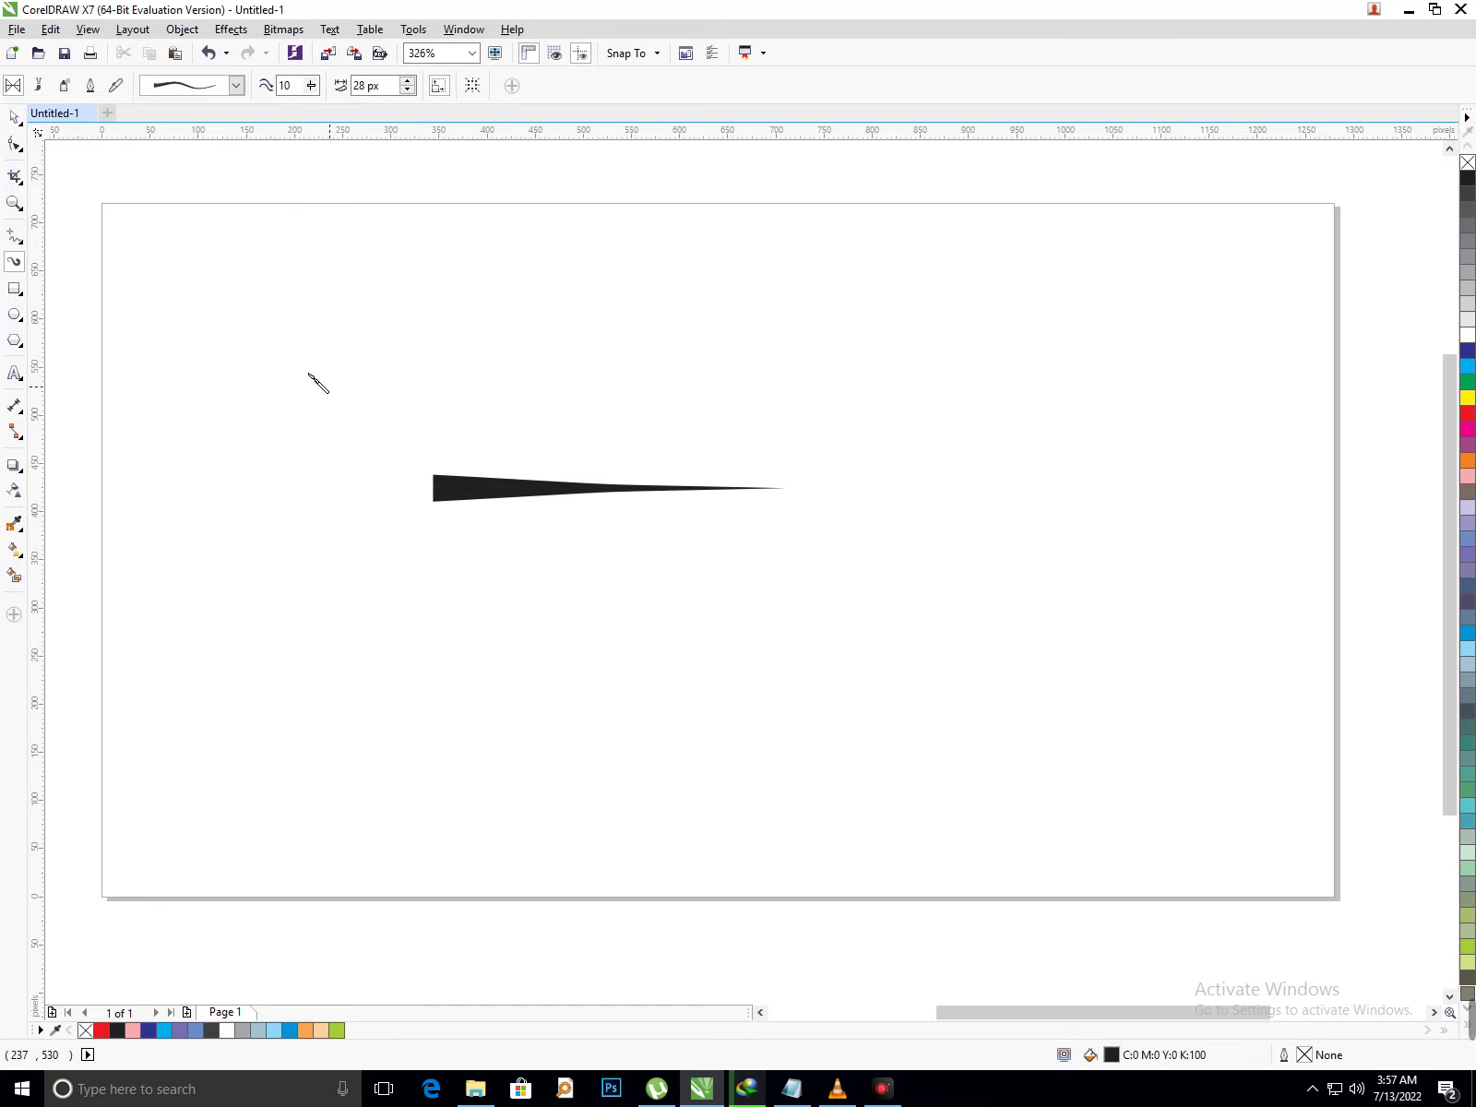
- Select the artistic stroke and apply the thicker preset with a rounded start, even first half and pointed end
left_click(13, 117)
left_click(461, 493)
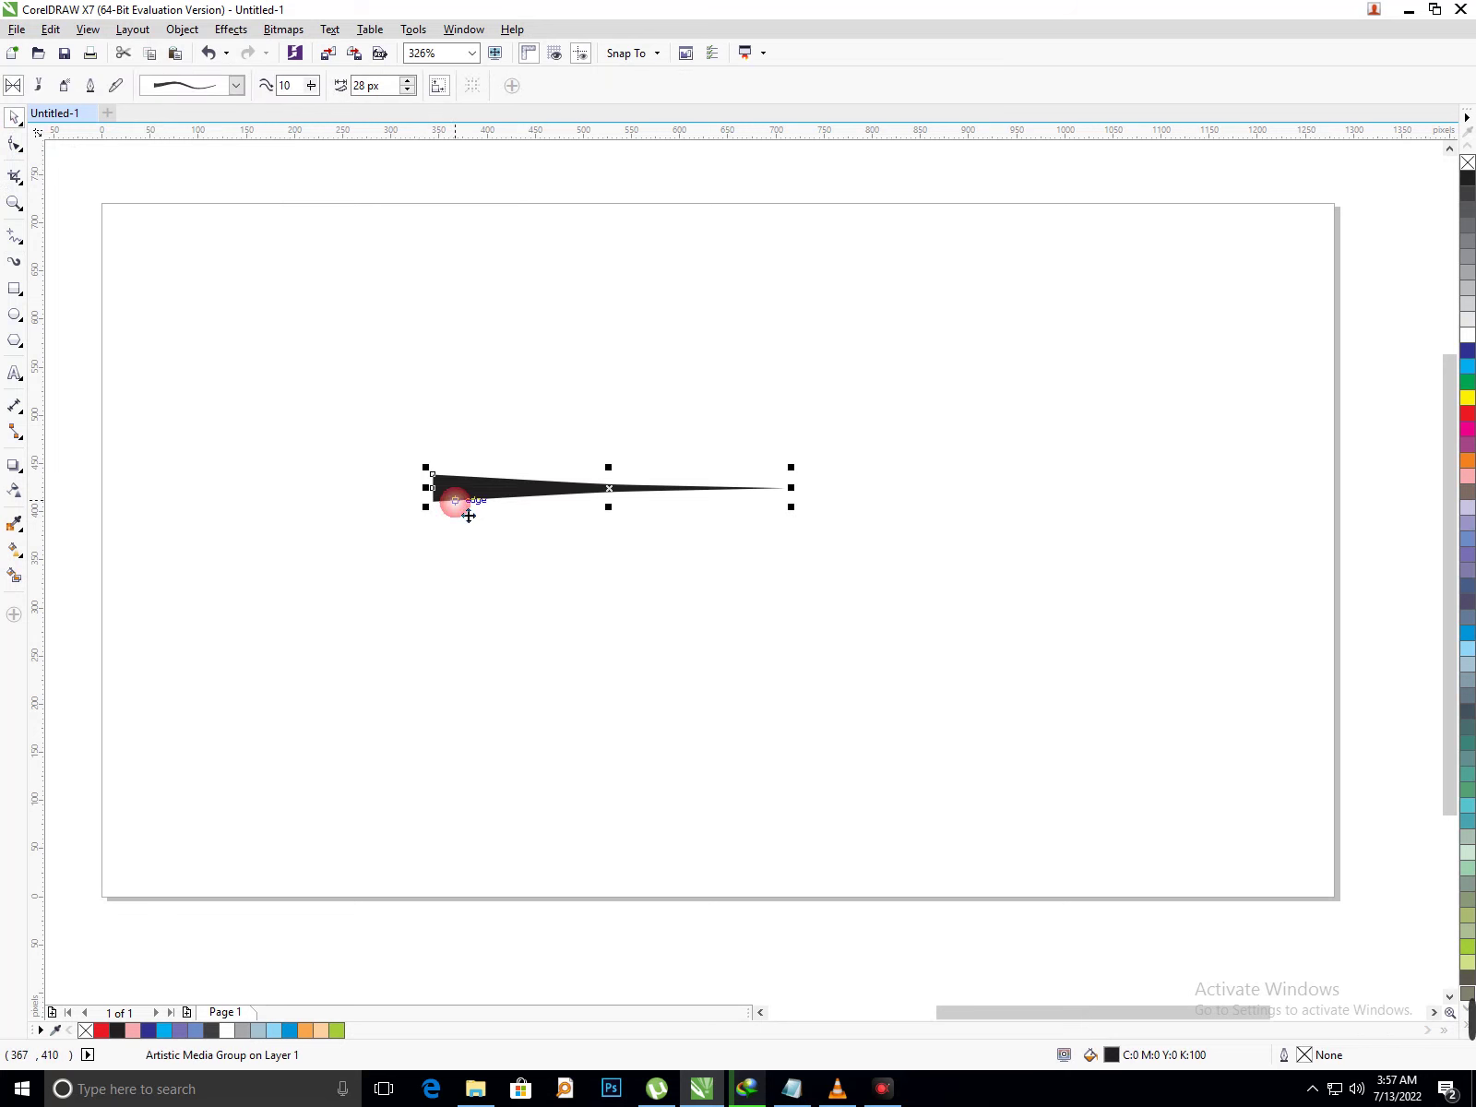
left_click(237, 86)
scroll(264, 195, "down", 5)
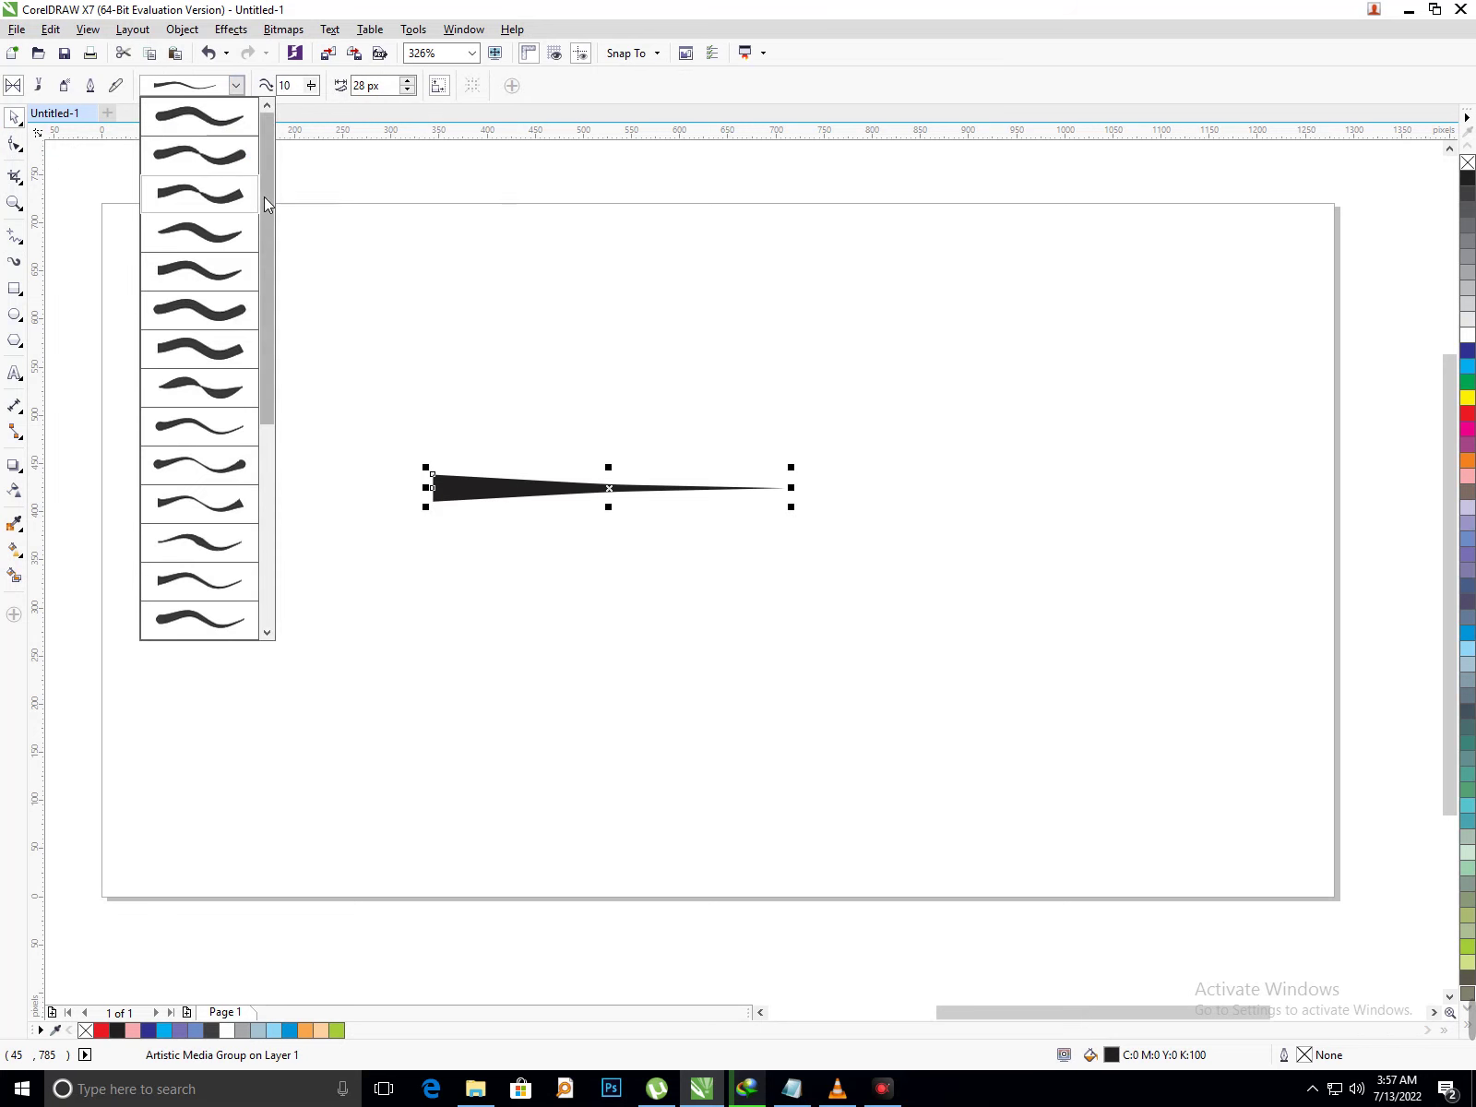
left_click(237, 513)
left_click(189, 469)
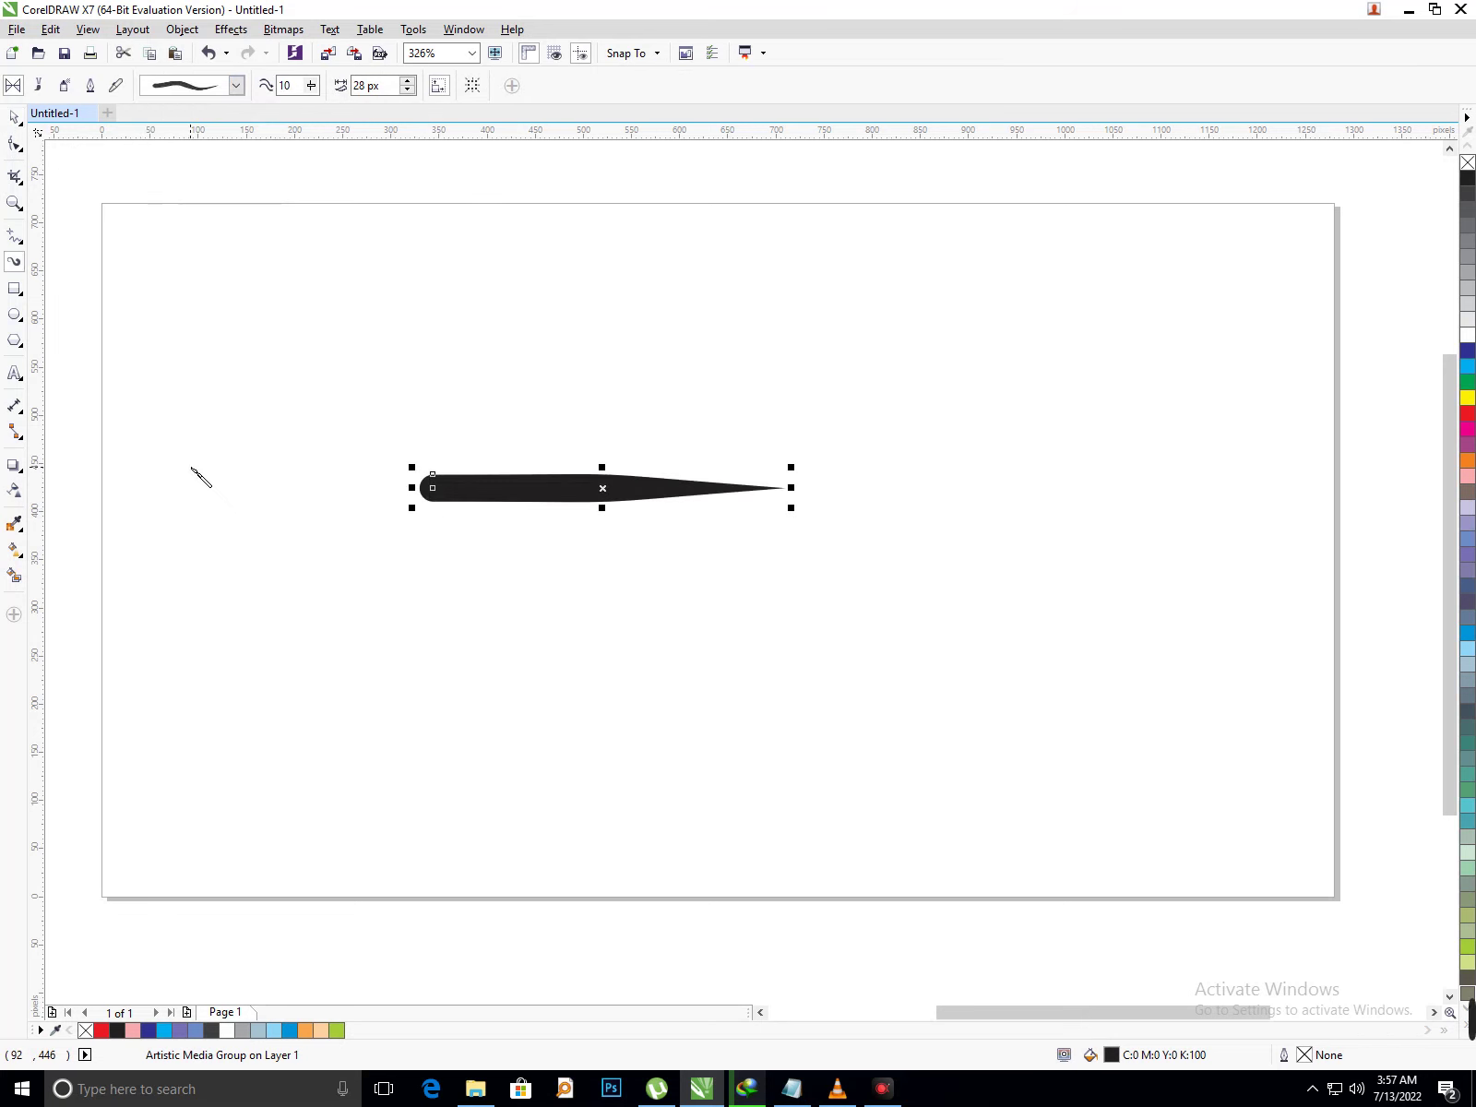
- Select the tapering artistic stroke and fill it with red
key("space")
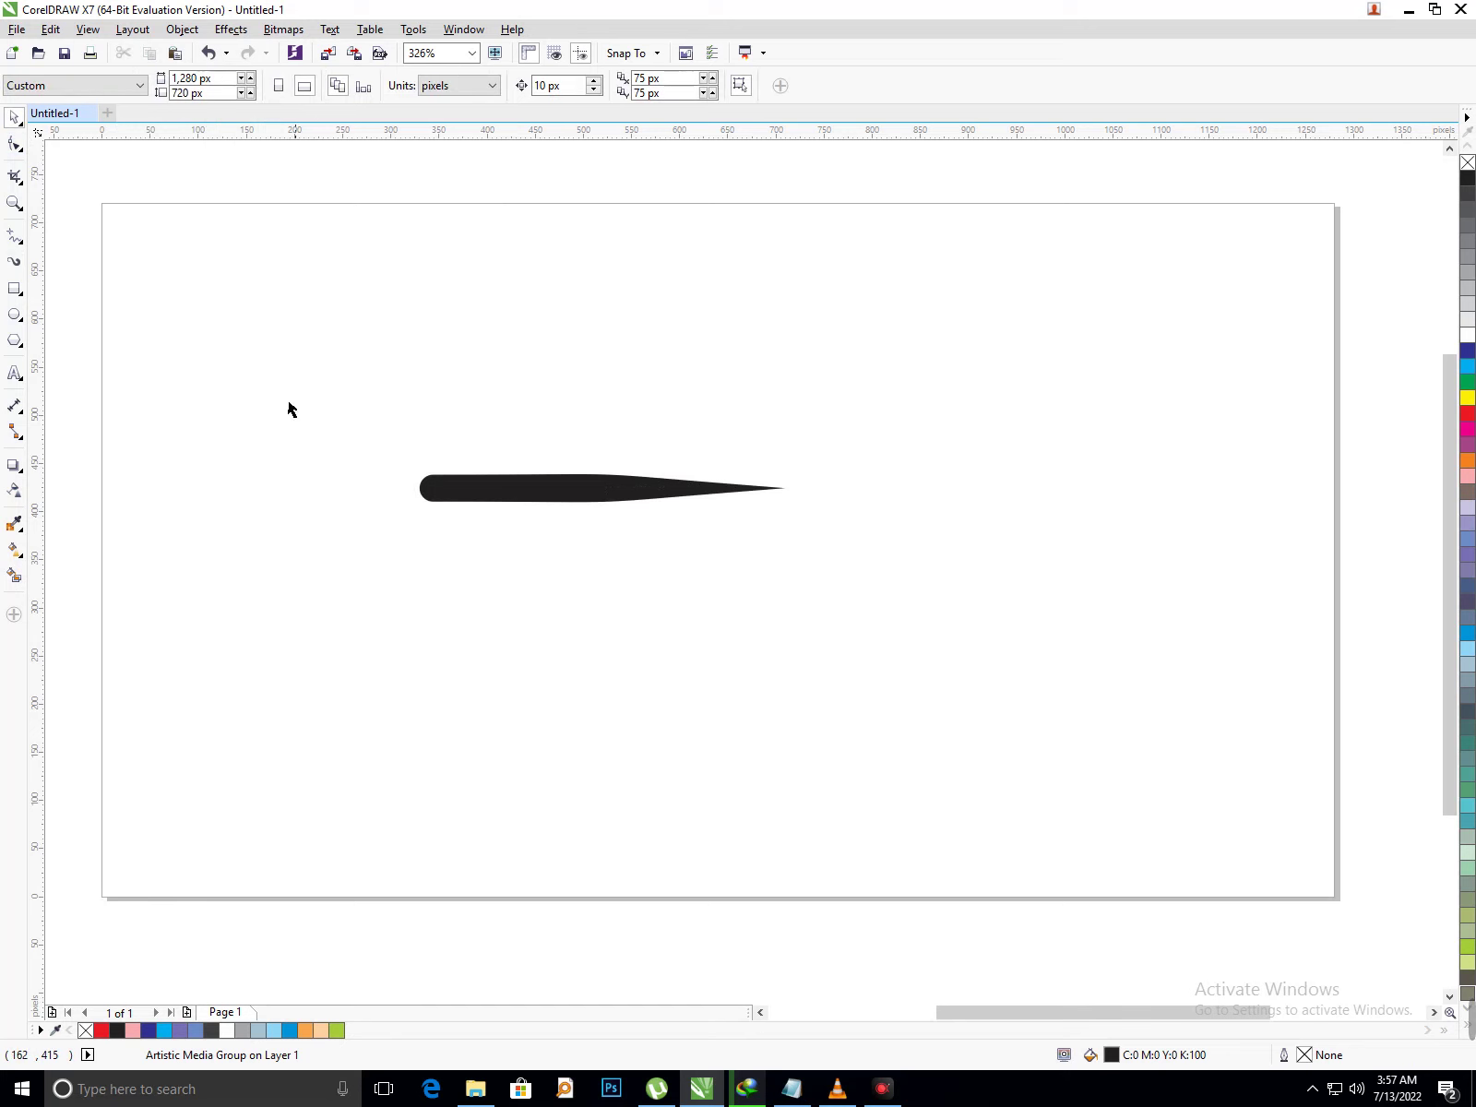
left_click(1006, 659)
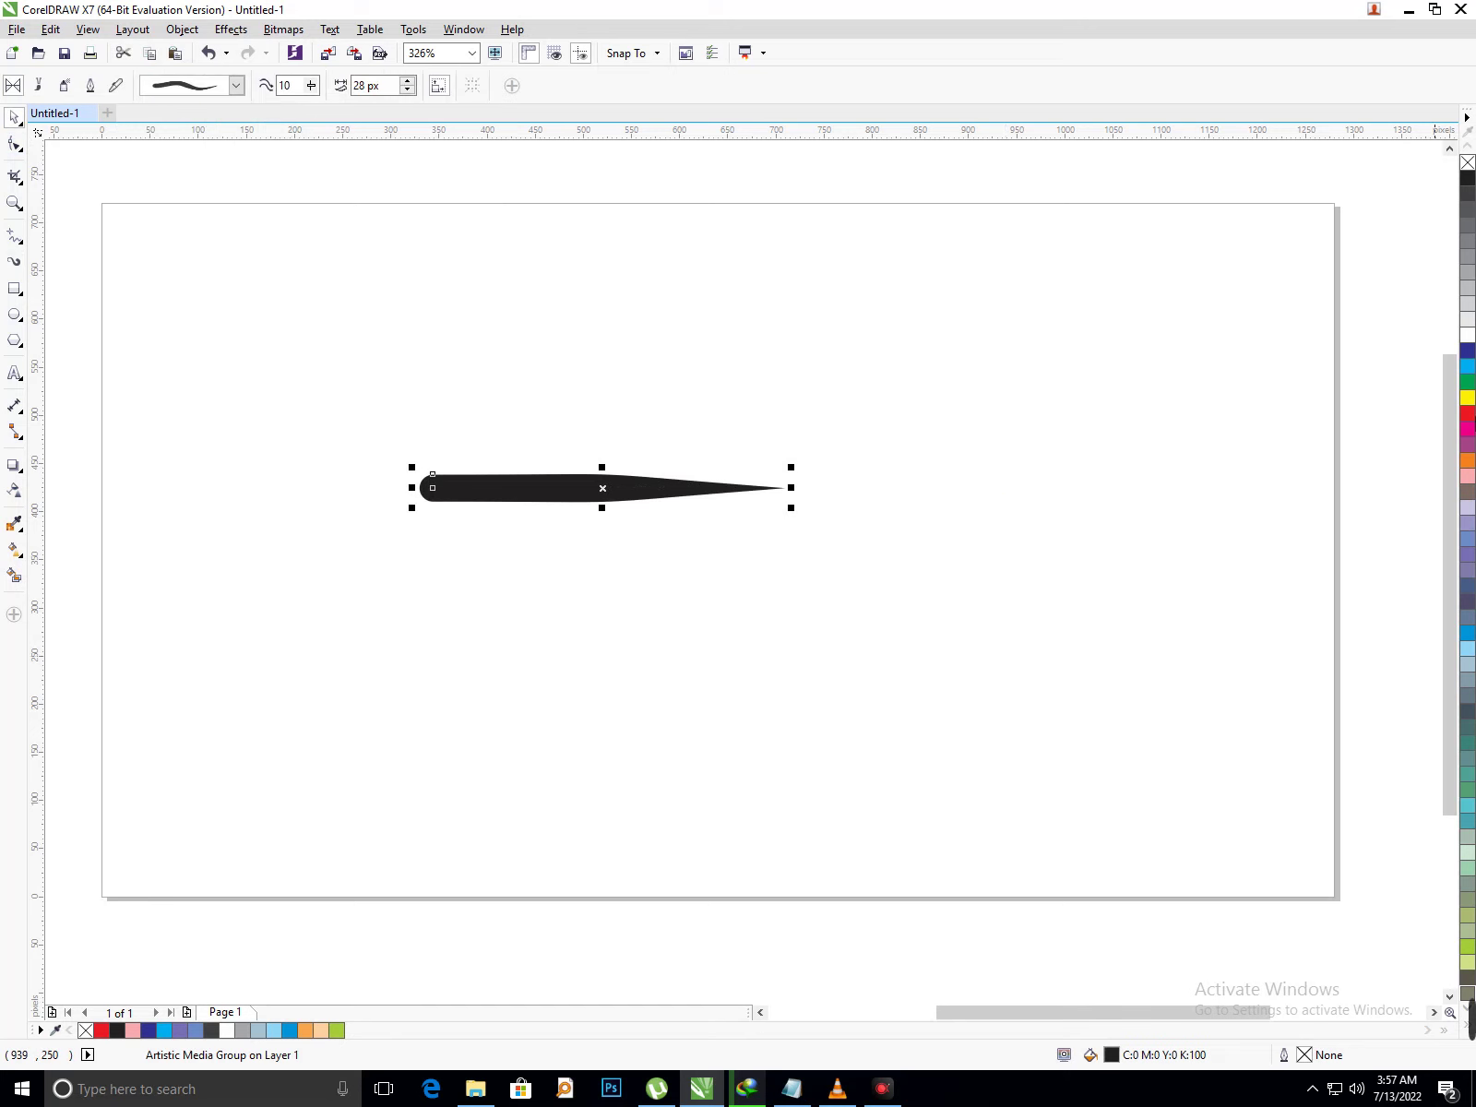
left_click(1466, 413)
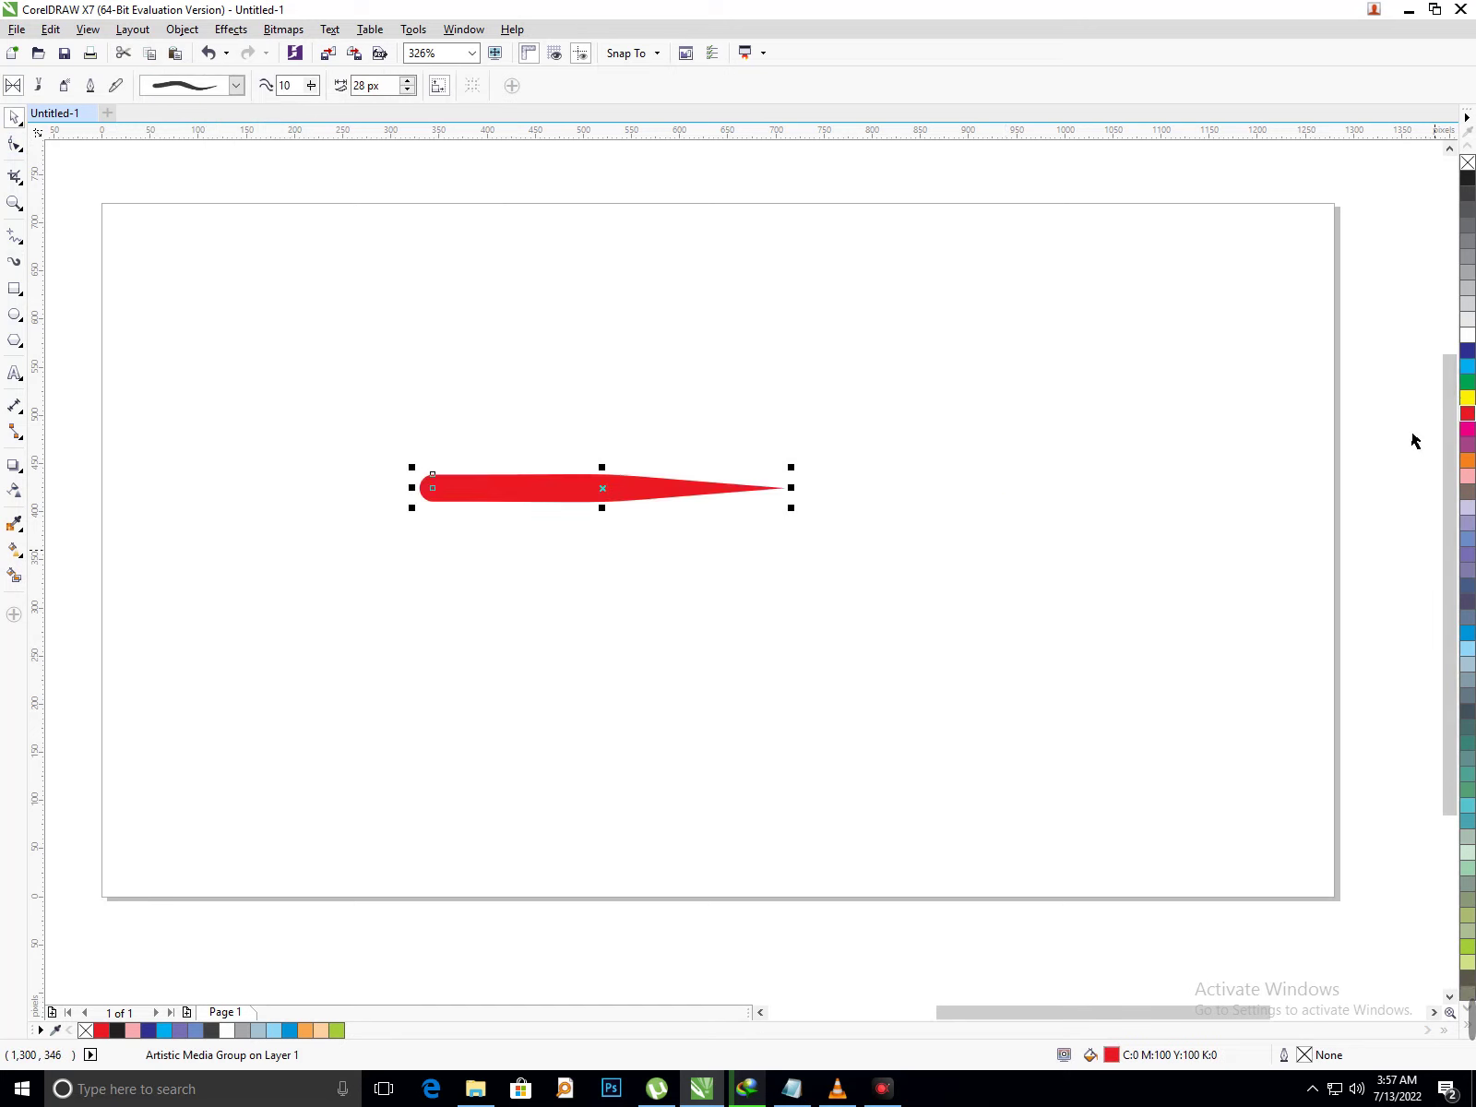
- Duplicate the red stroke just above the original and rotate the copy clockwise so it crosses the original diagonally
left_click_drag(636, 508, 651, 473)
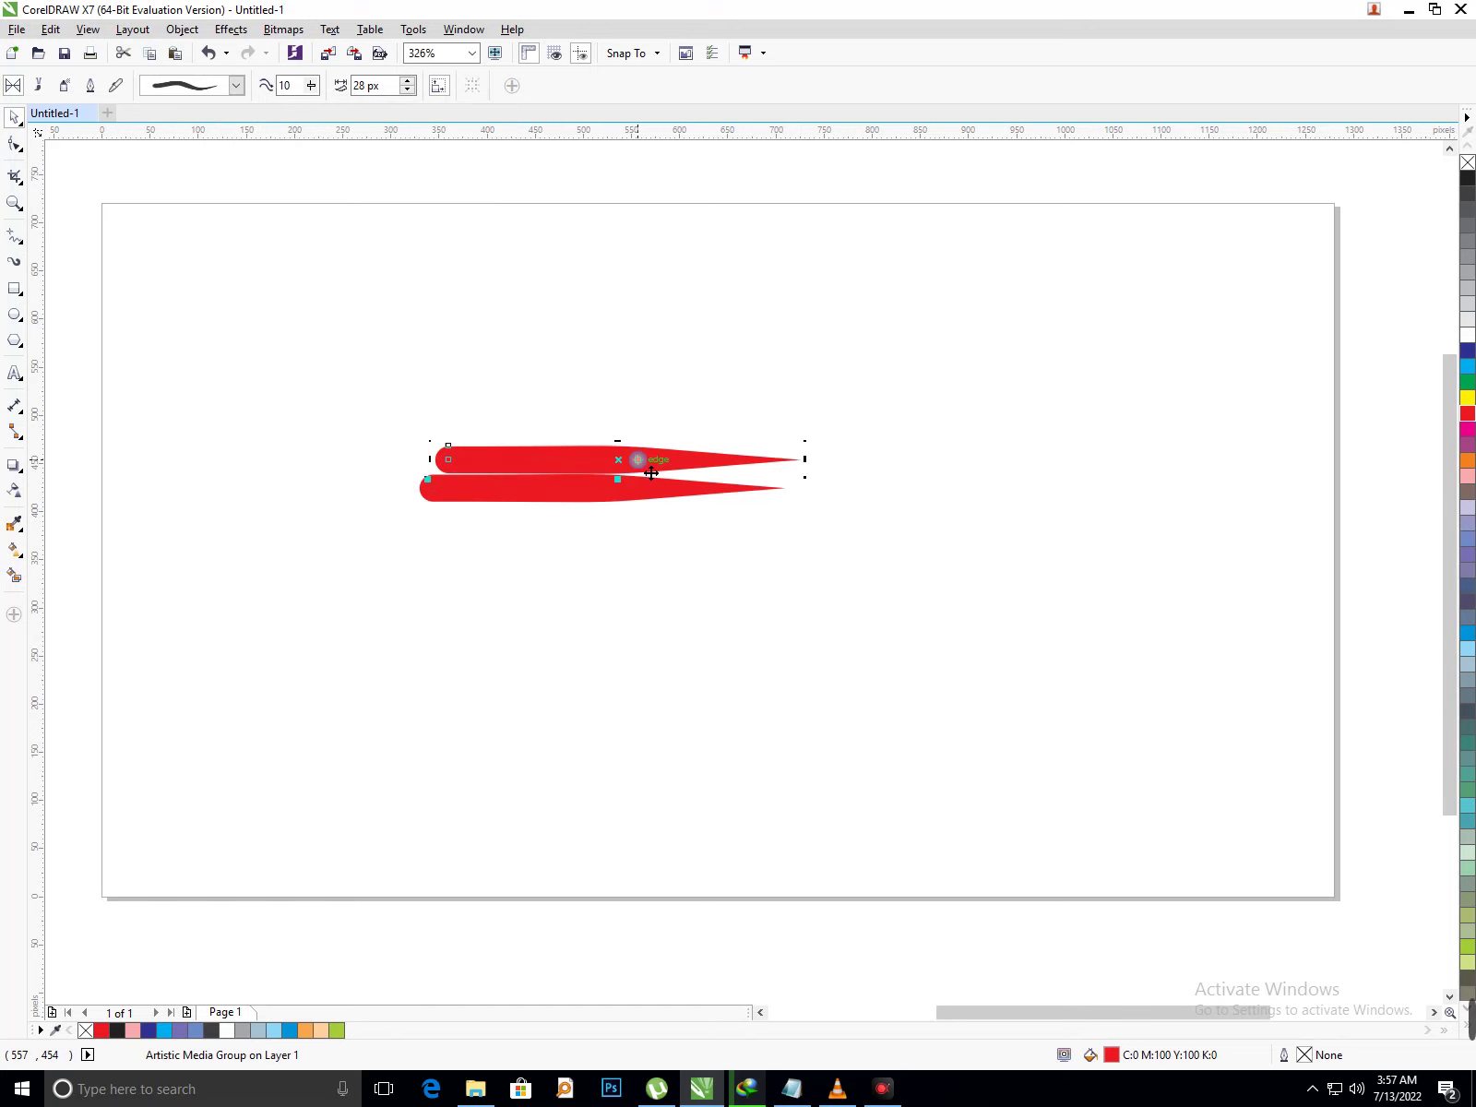
left_click(651, 473)
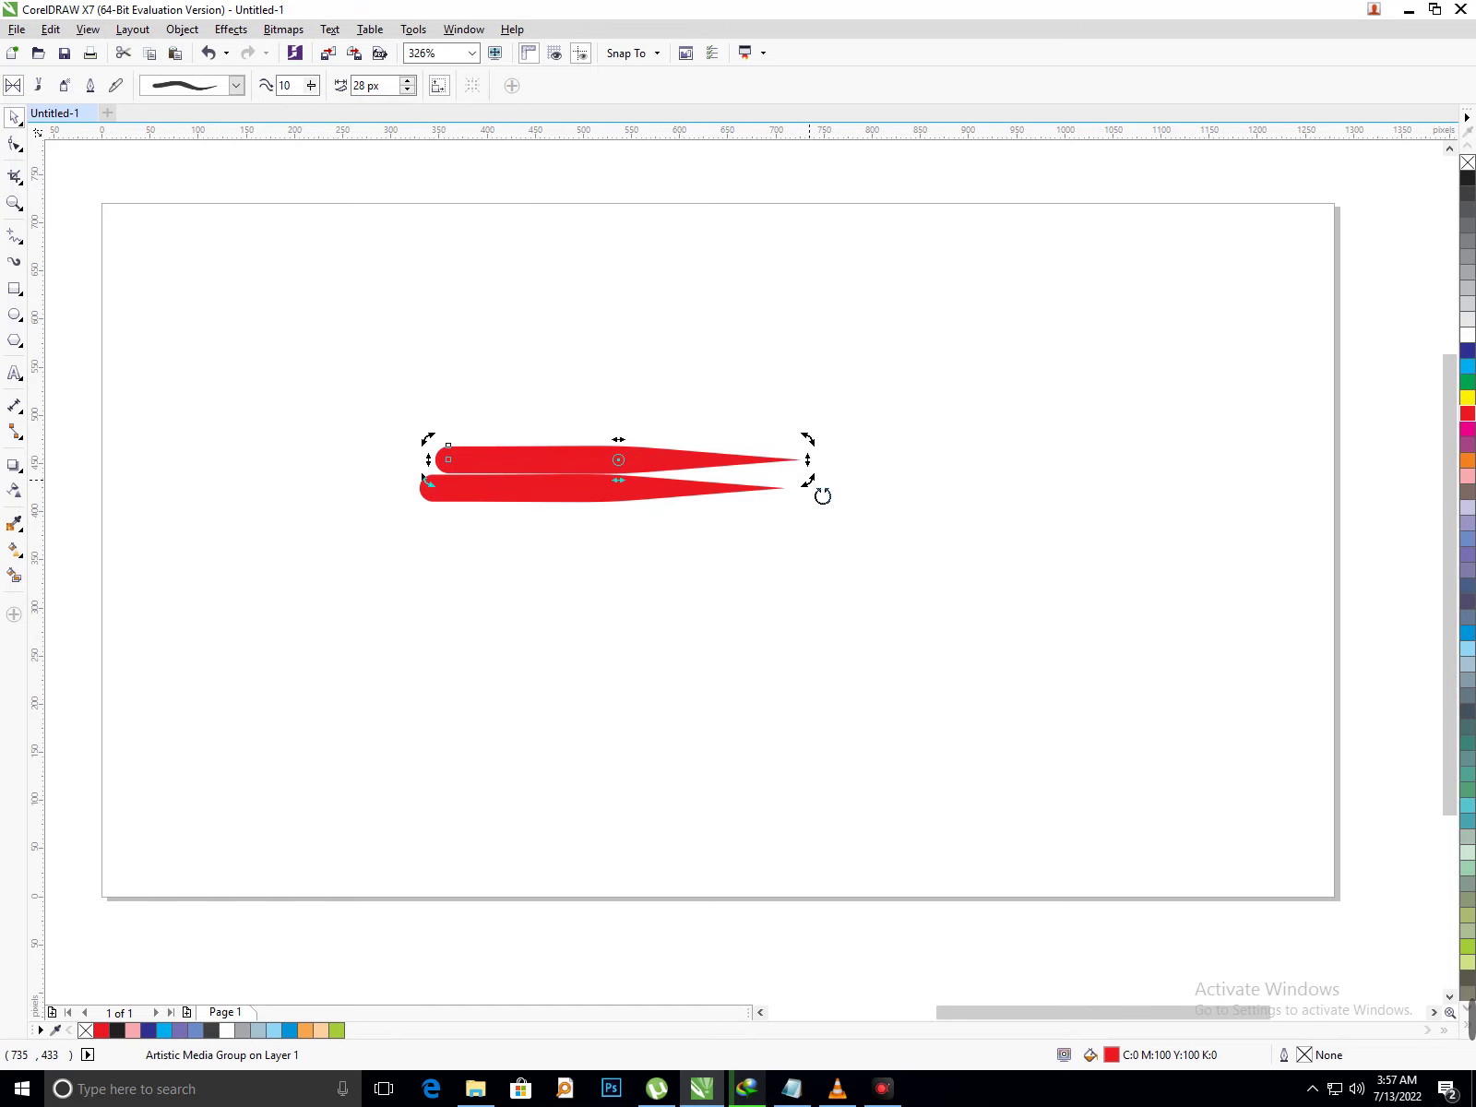
mouse_move(822, 495)
left_mouse_down()
mouse_move(727, 625)
mouse_move(715, 612)
left_mouse_up()
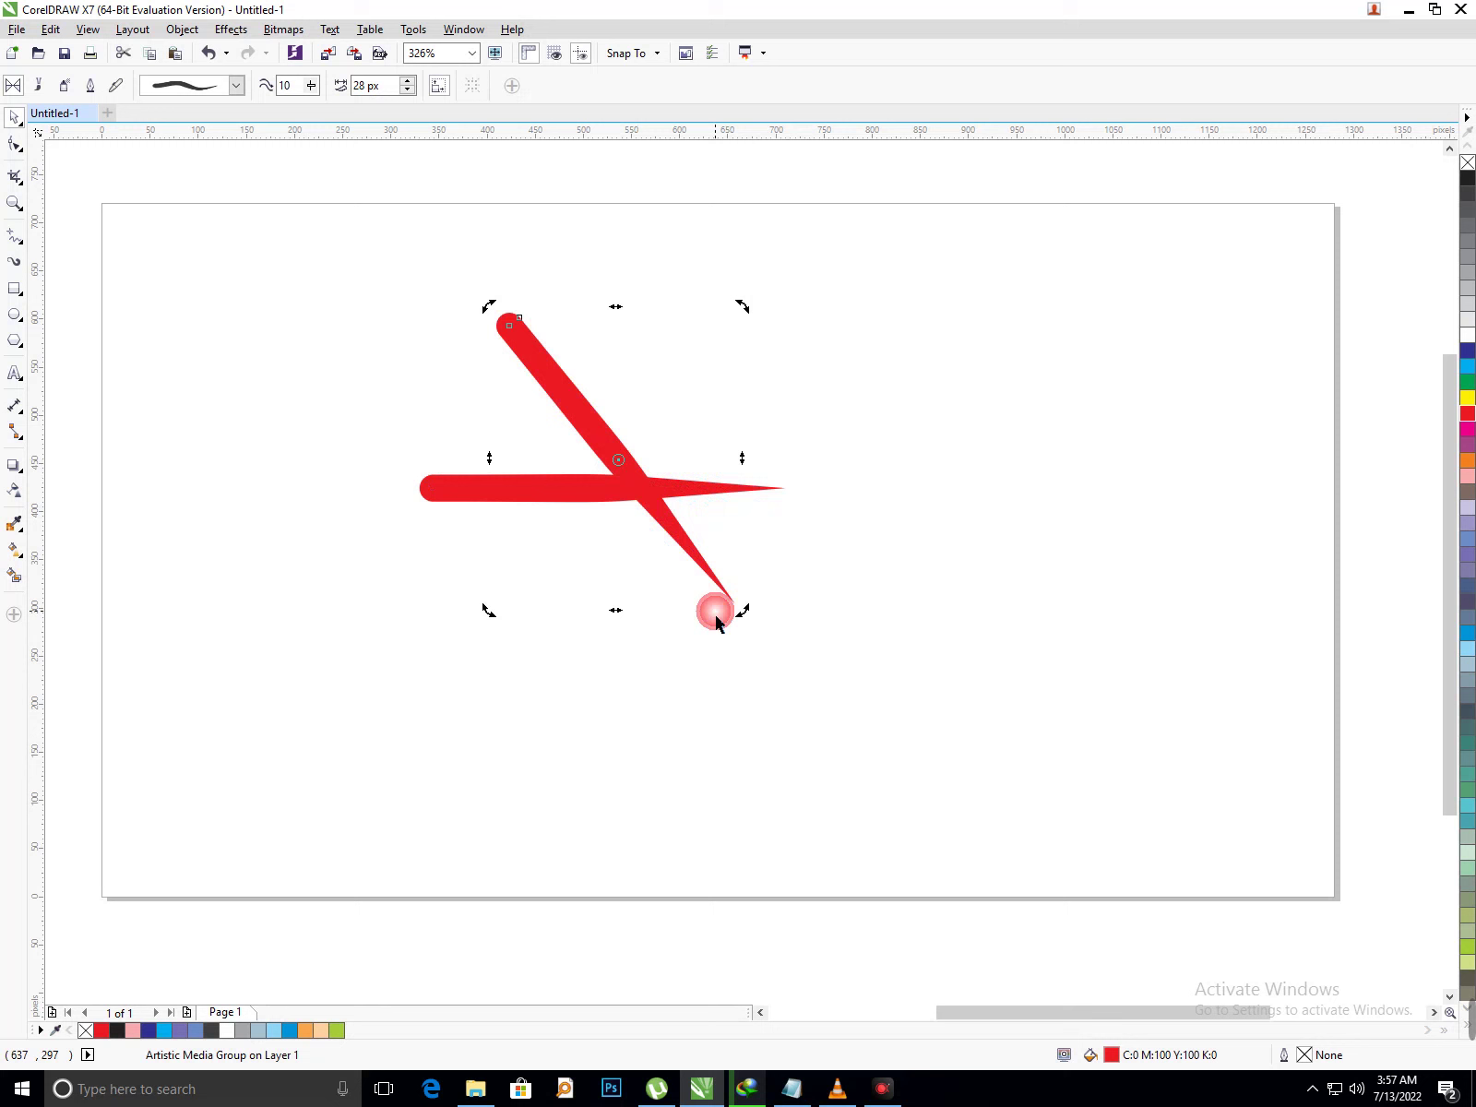
- Shift the rotated copy slightly down and to the left, and fill it with black
left_click(687, 549)
mouse_move(687, 548)
left_mouse_down()
mouse_move(646, 553)
mouse_move(661, 554)
left_mouse_up()
left_click(1466, 181)
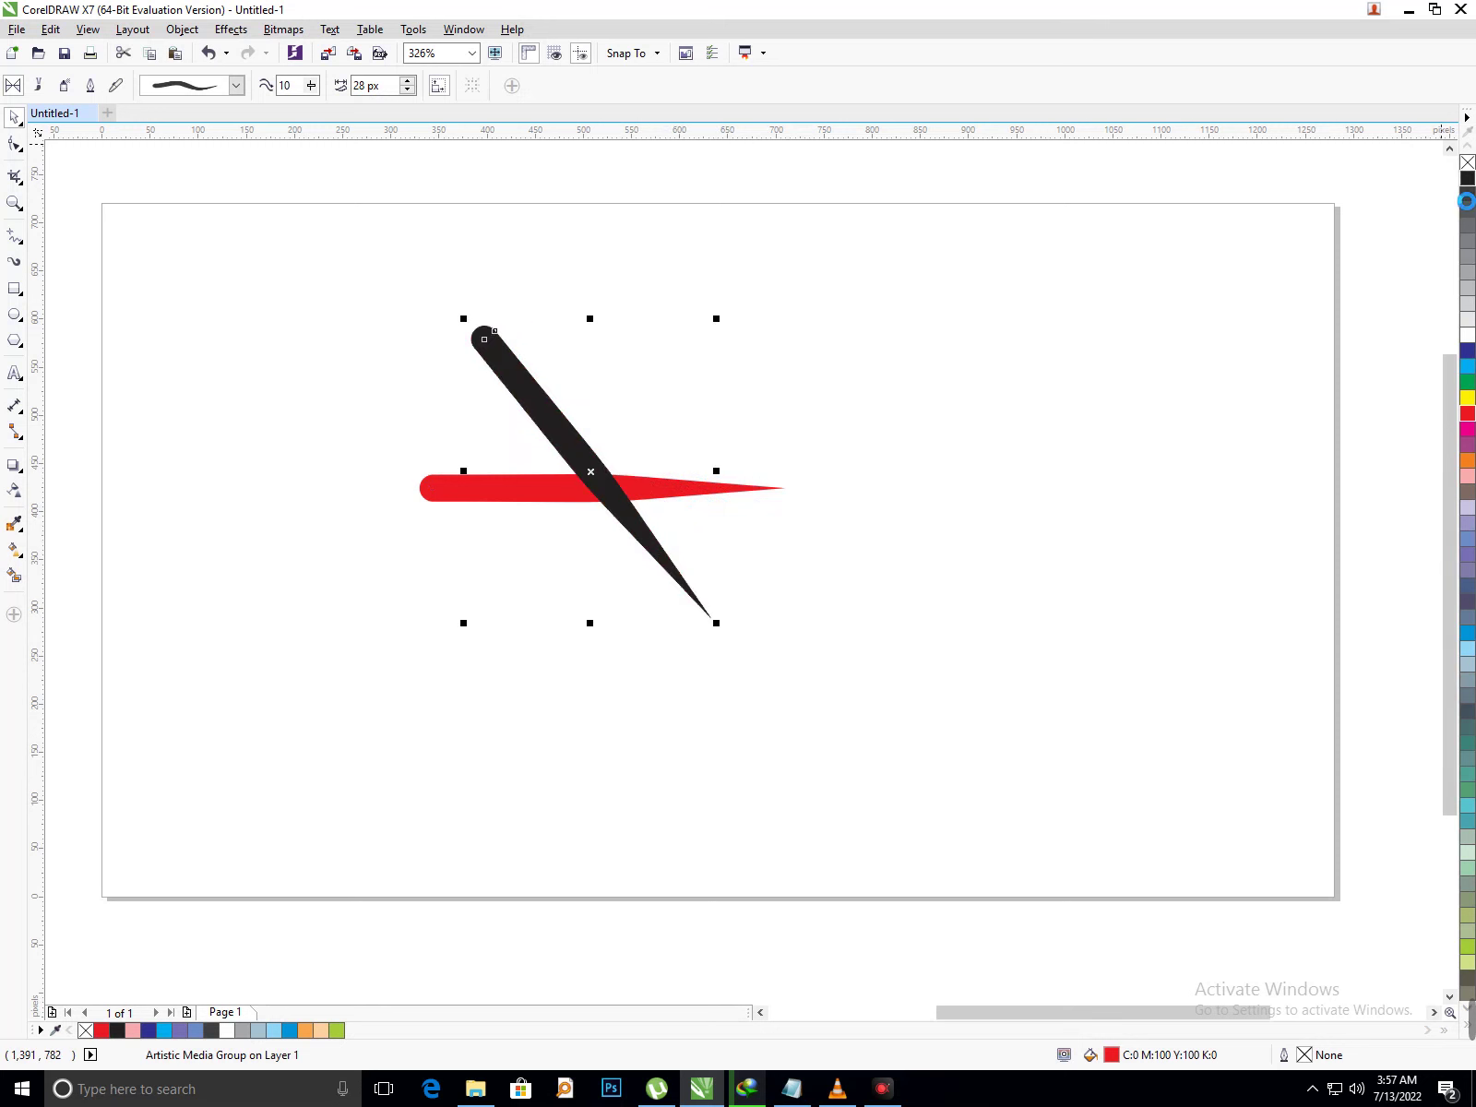
- Select the red and black artistic strokes together and delete them from the page
left_click(1206, 498)
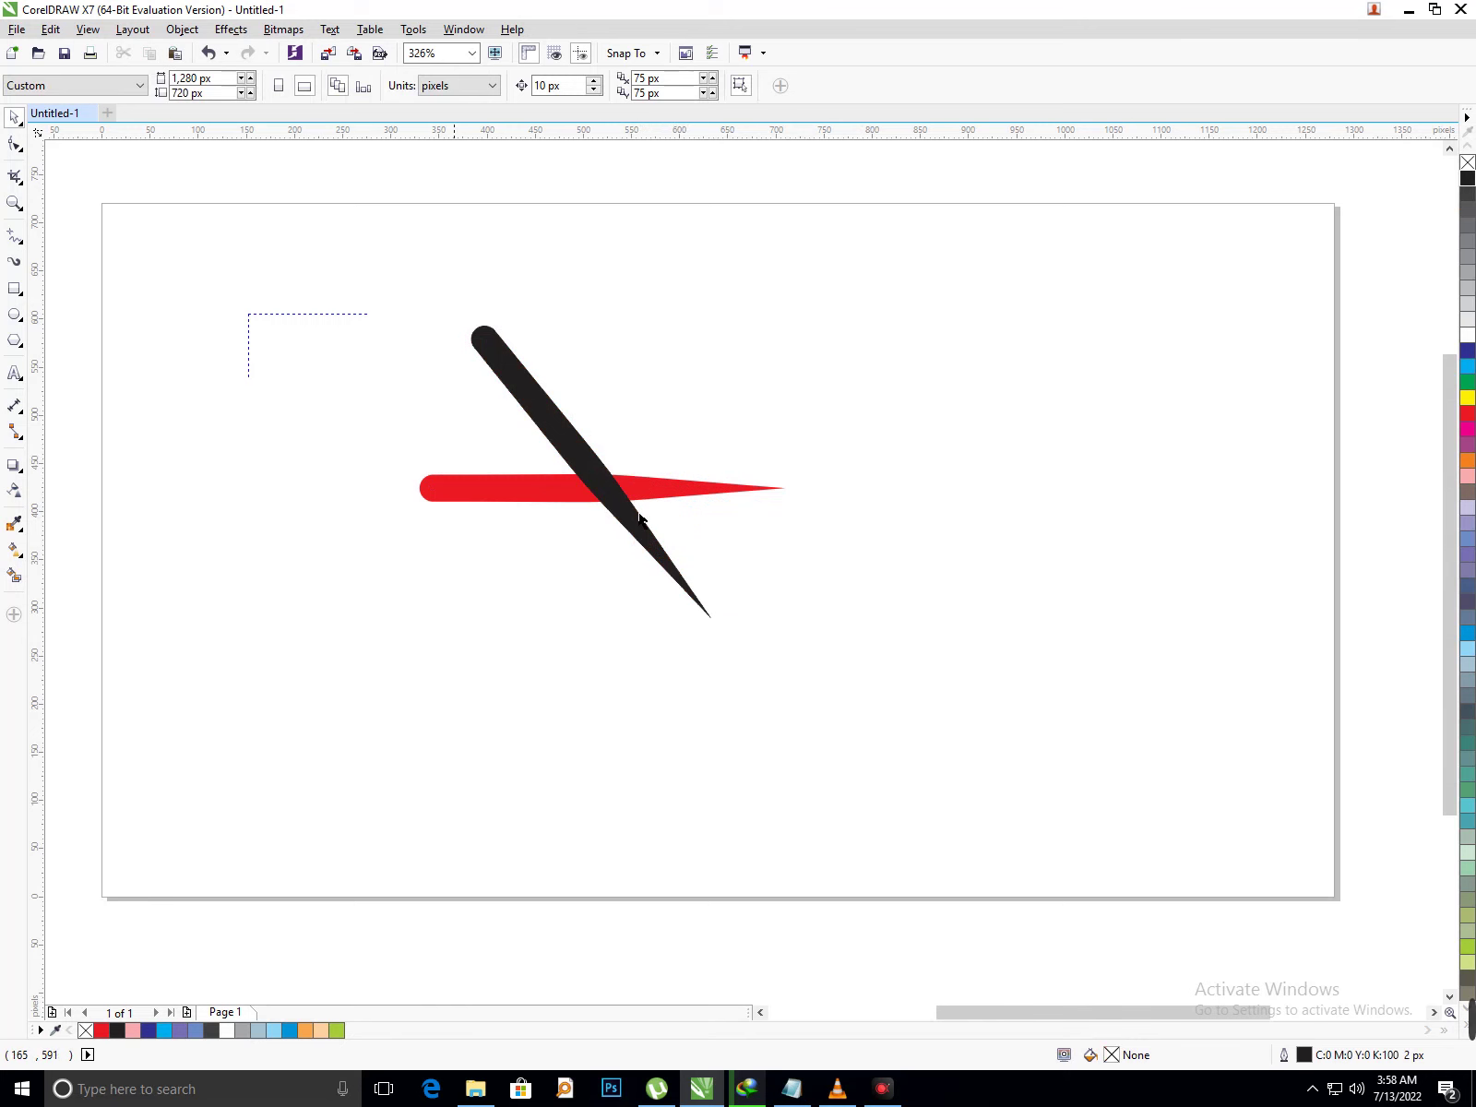
left_click_drag(640, 520, 1005, 733)
key("Delete")
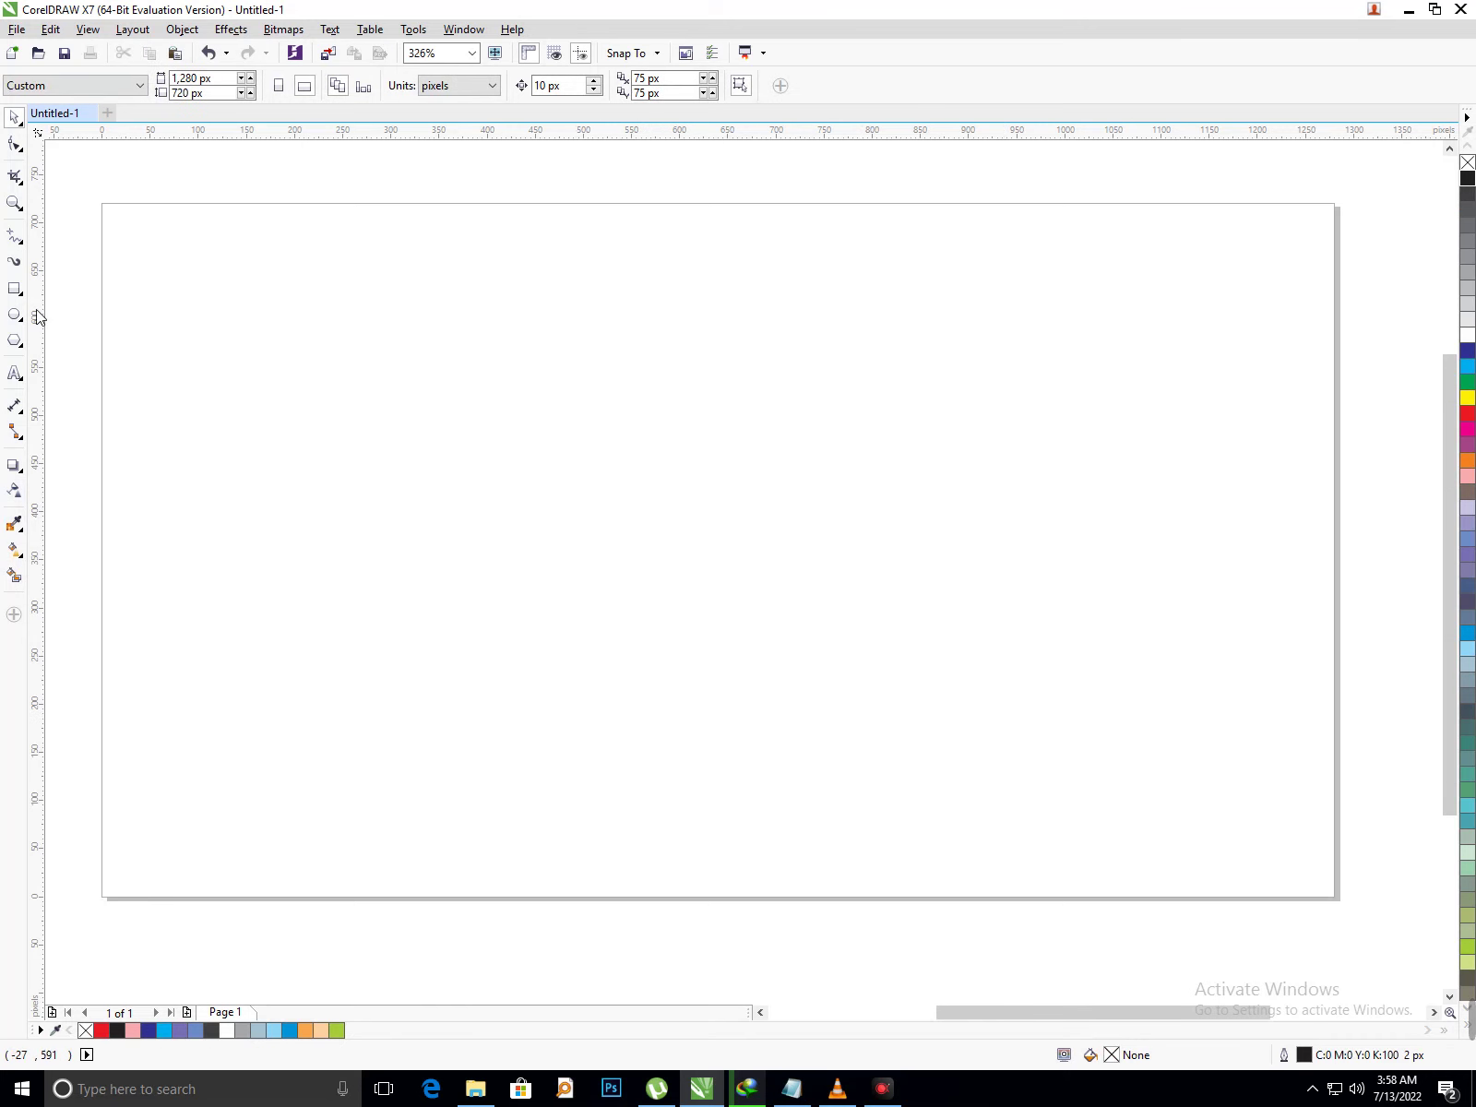
- Draw an open S-shaped curve about 319 px wide and 66 px tall with the Pen tool, undoing the stray end segments
left_click(23, 245)
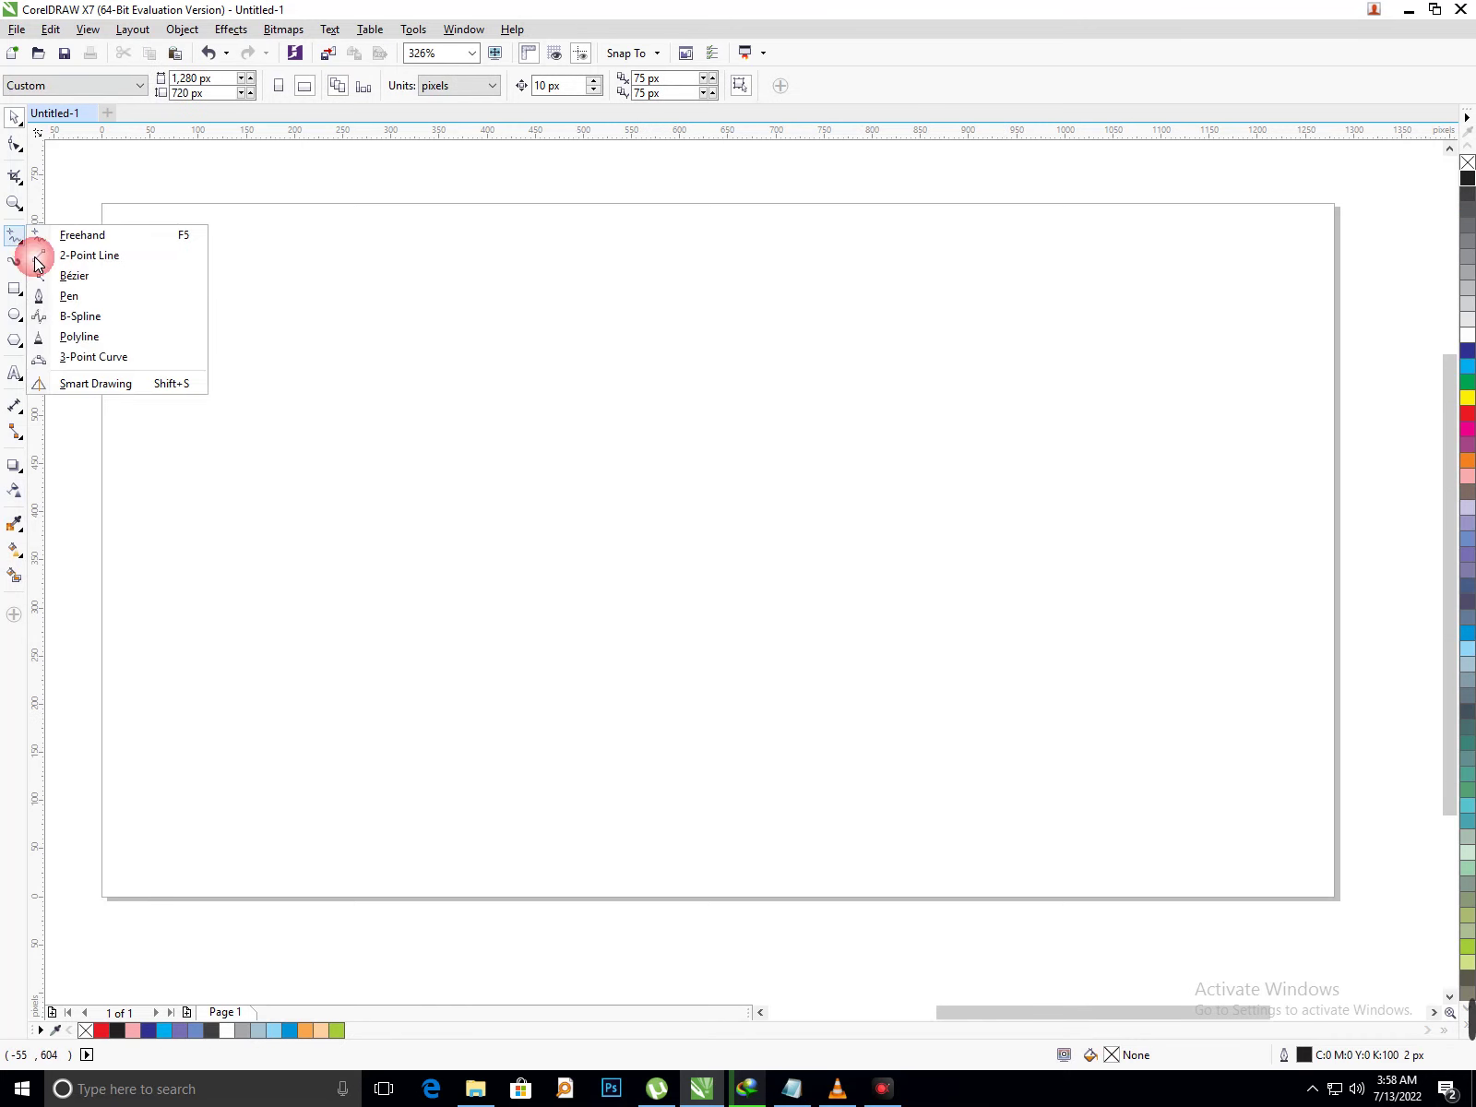
left_click(69, 294)
left_click(303, 508)
left_click_drag(447, 470, 572, 541)
left_click(611, 478)
left_click(667, 441)
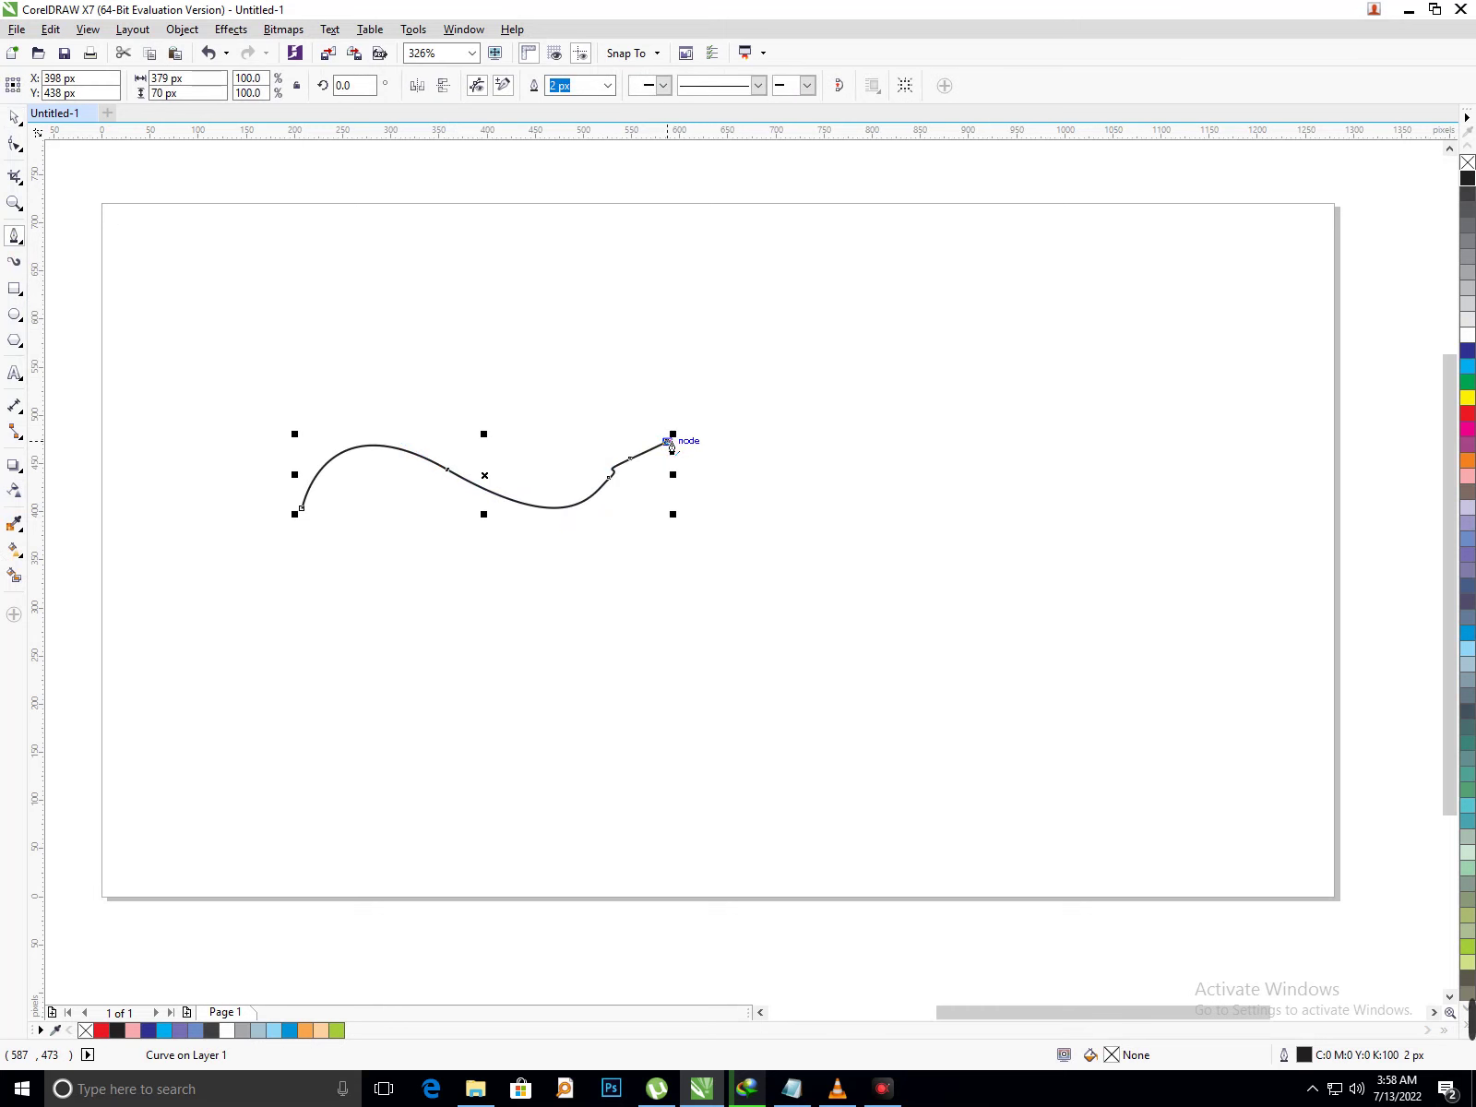
key("ctrl+z")
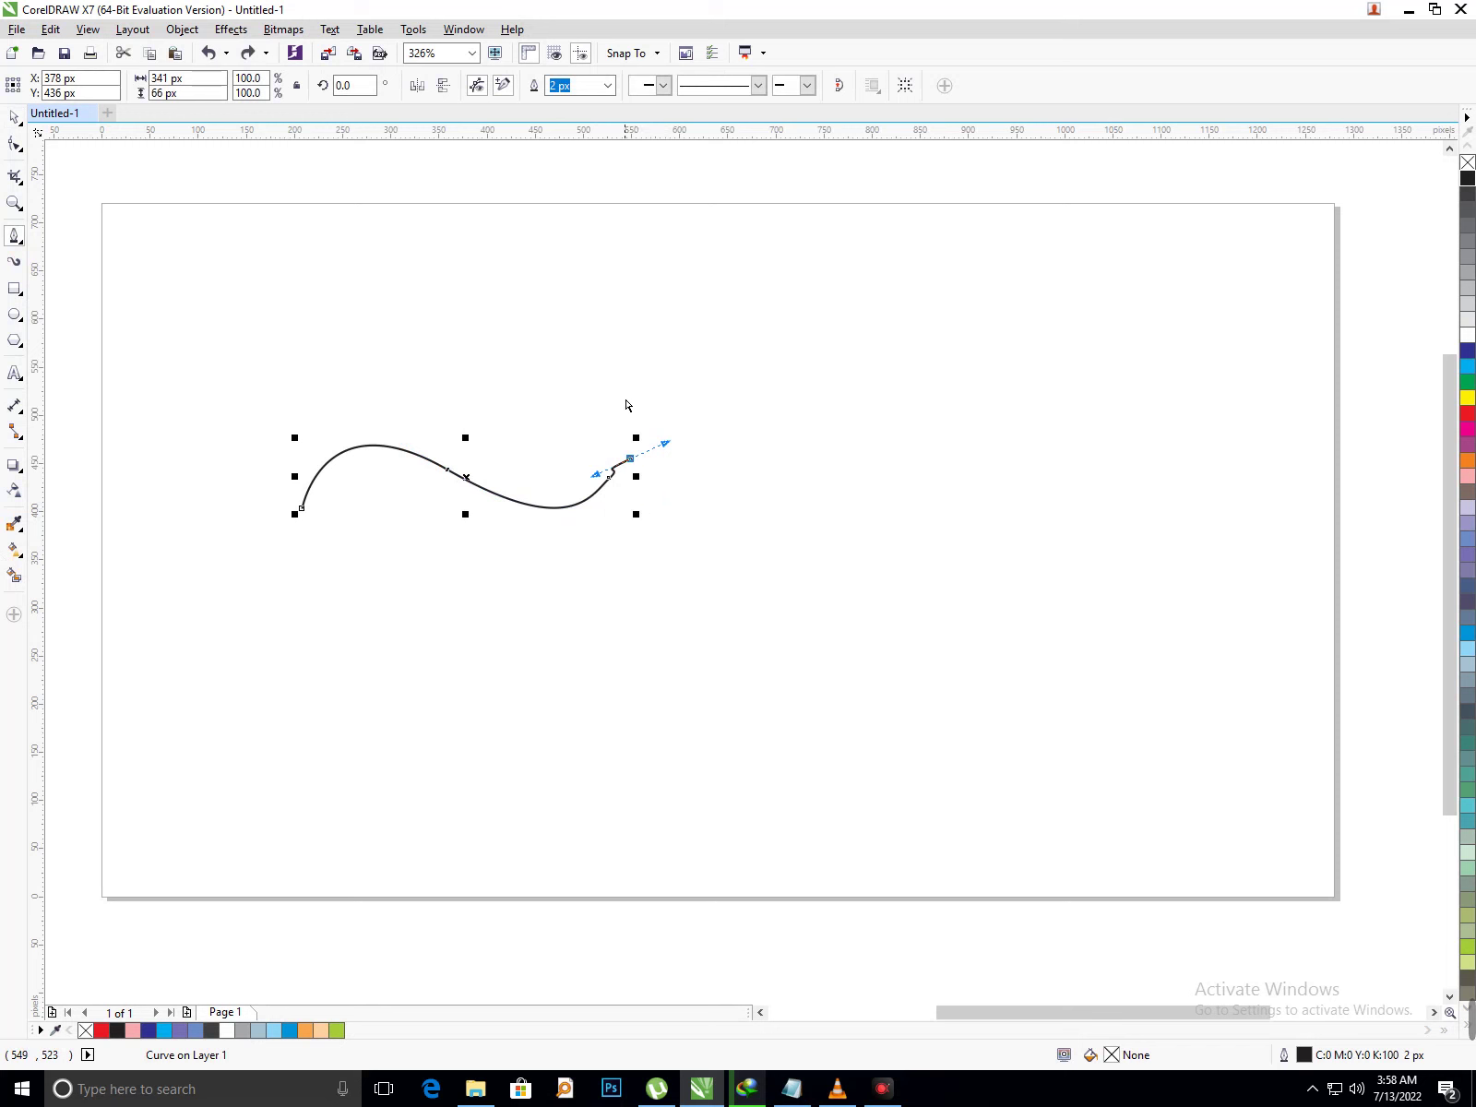
key("ctrl+z")
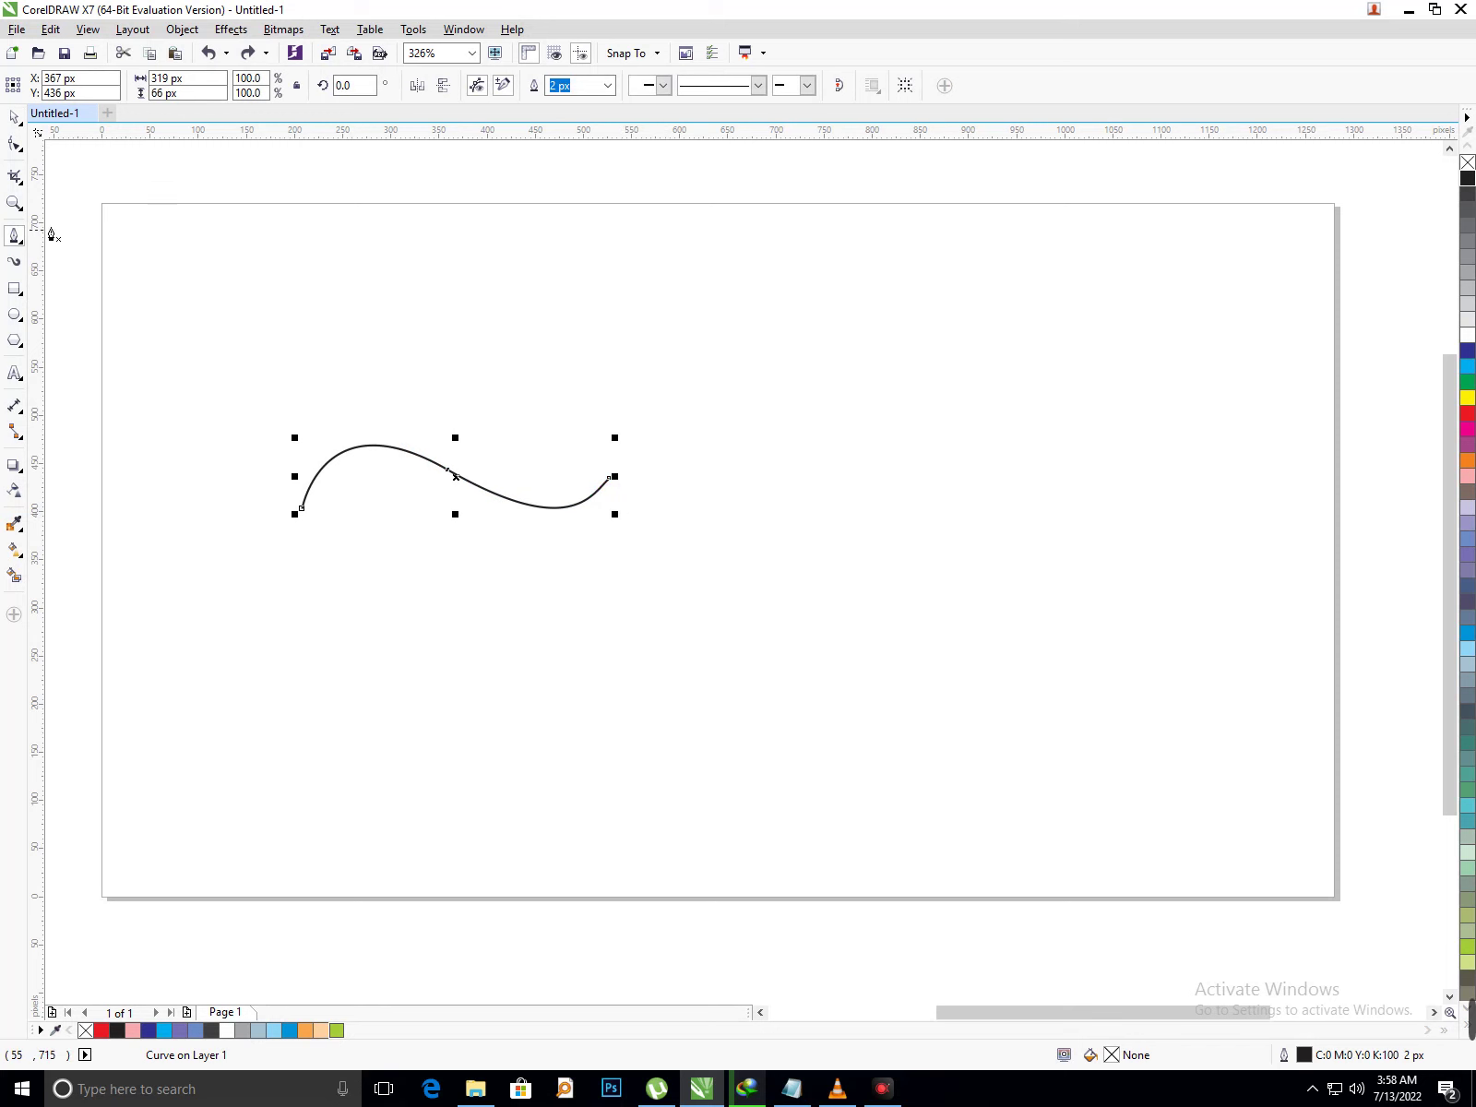
- Apply the thin Artistic Media preset with two pointed ends to the curve, then replace it with the thin round-headed tapering preset
left_click(14, 261)
left_click(236, 86)
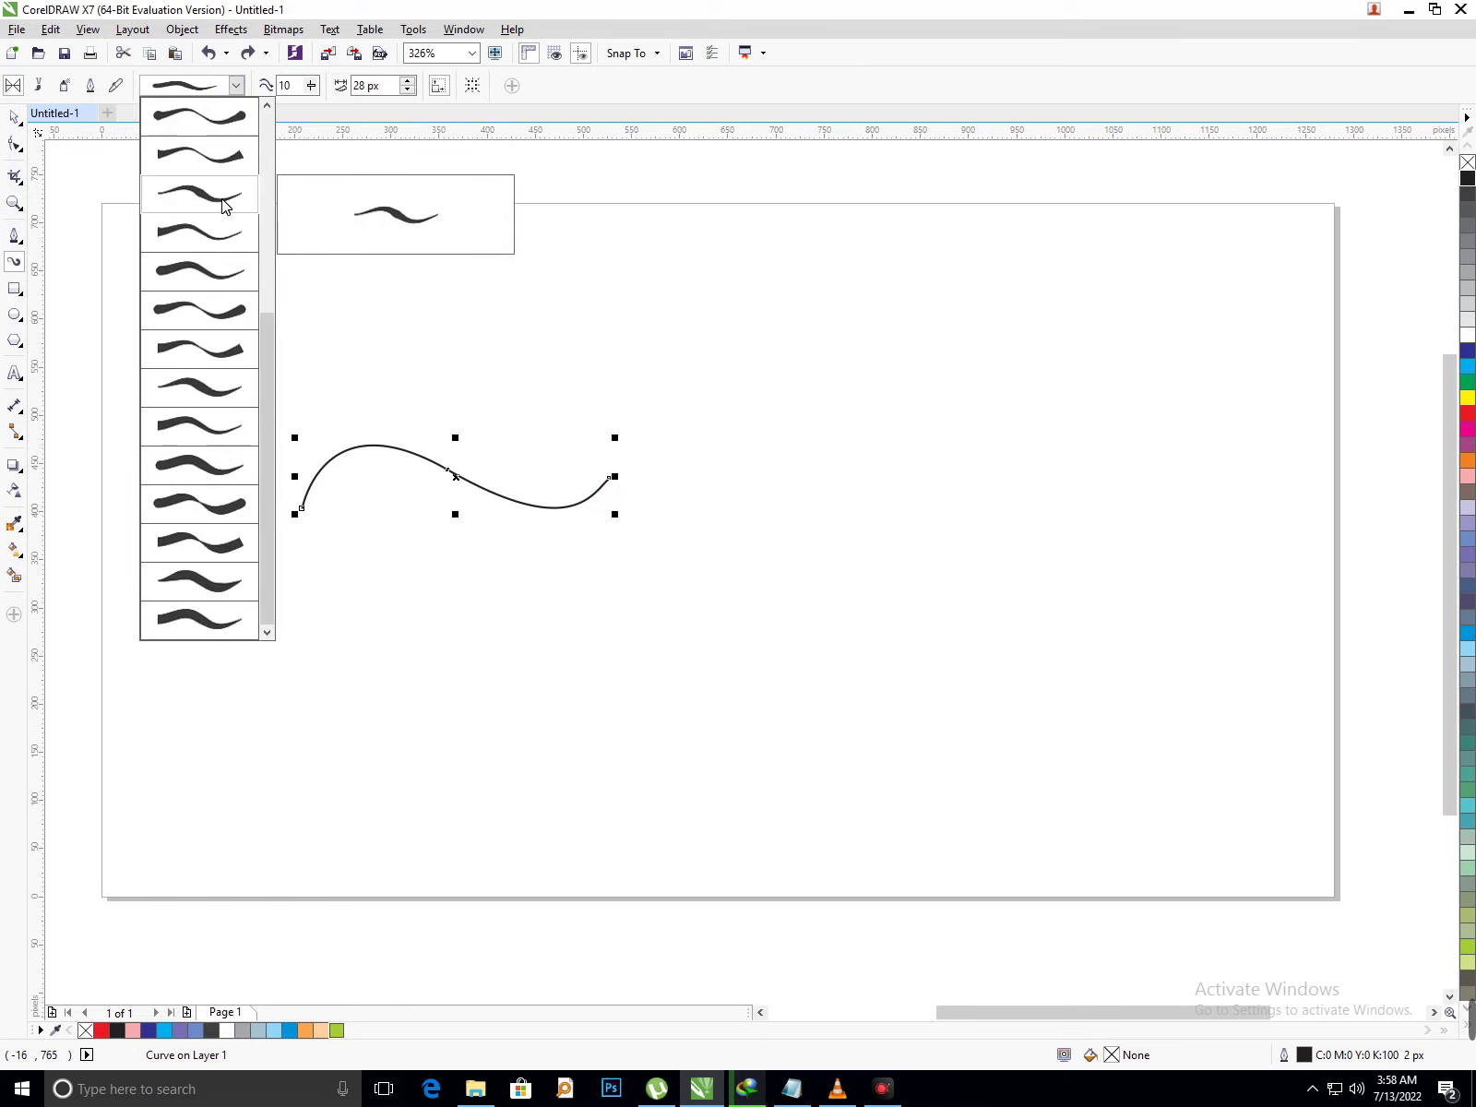
left_click(222, 202)
left_click(236, 86)
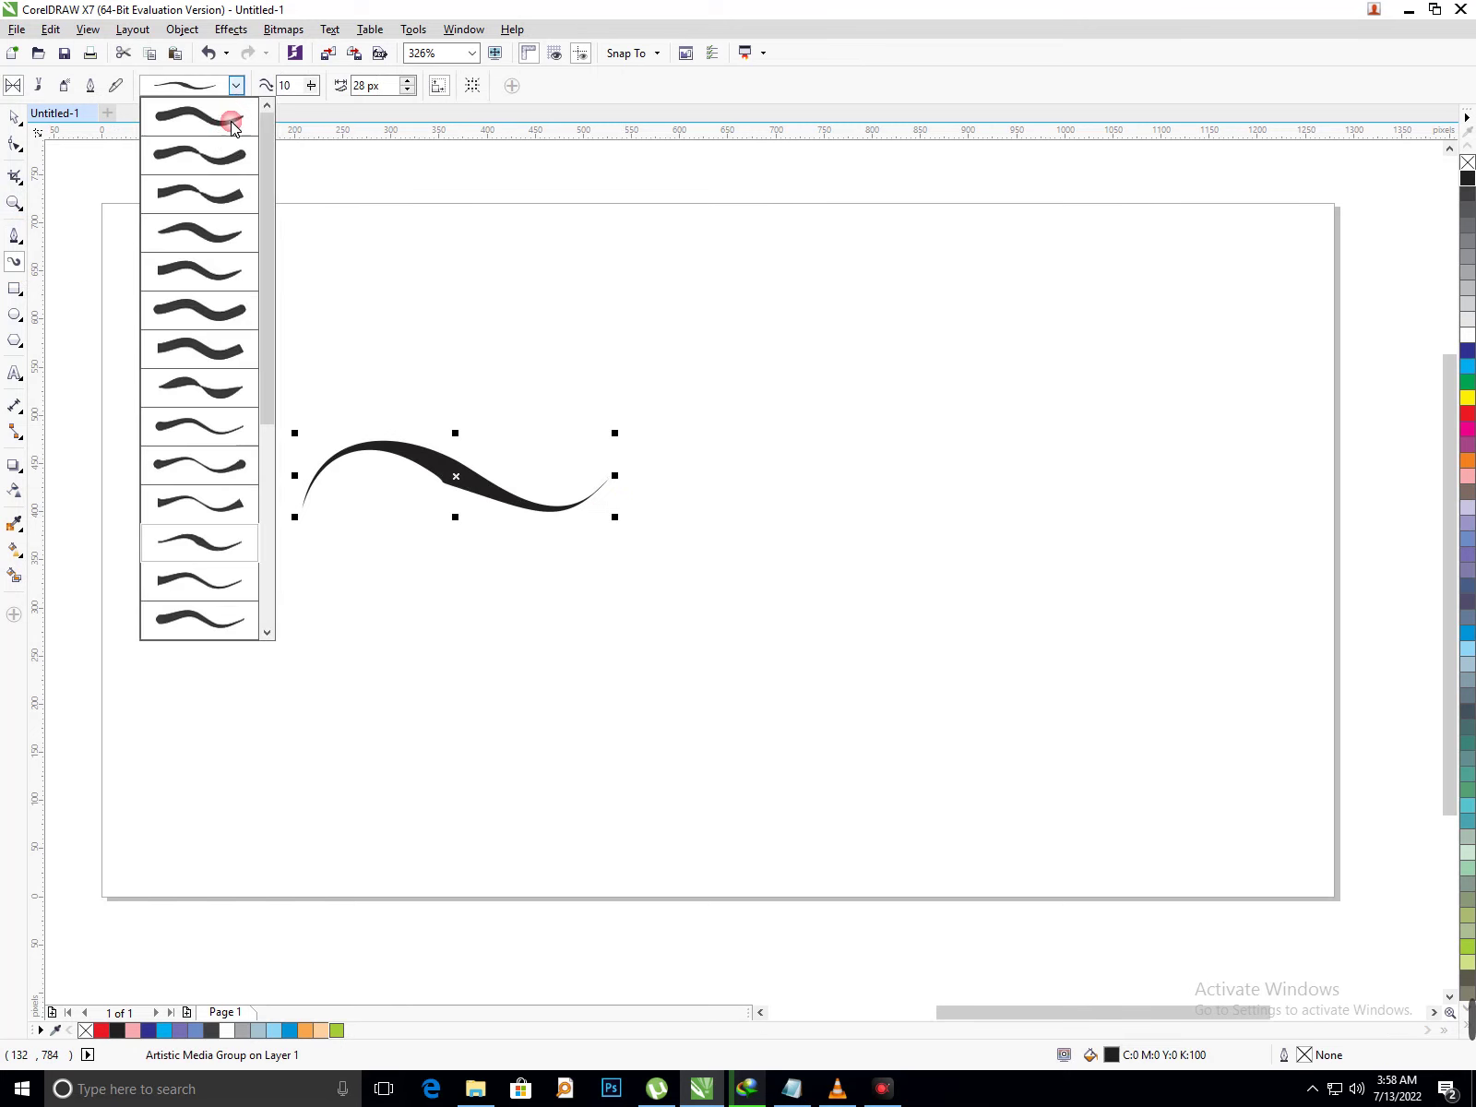
left_click(211, 430)
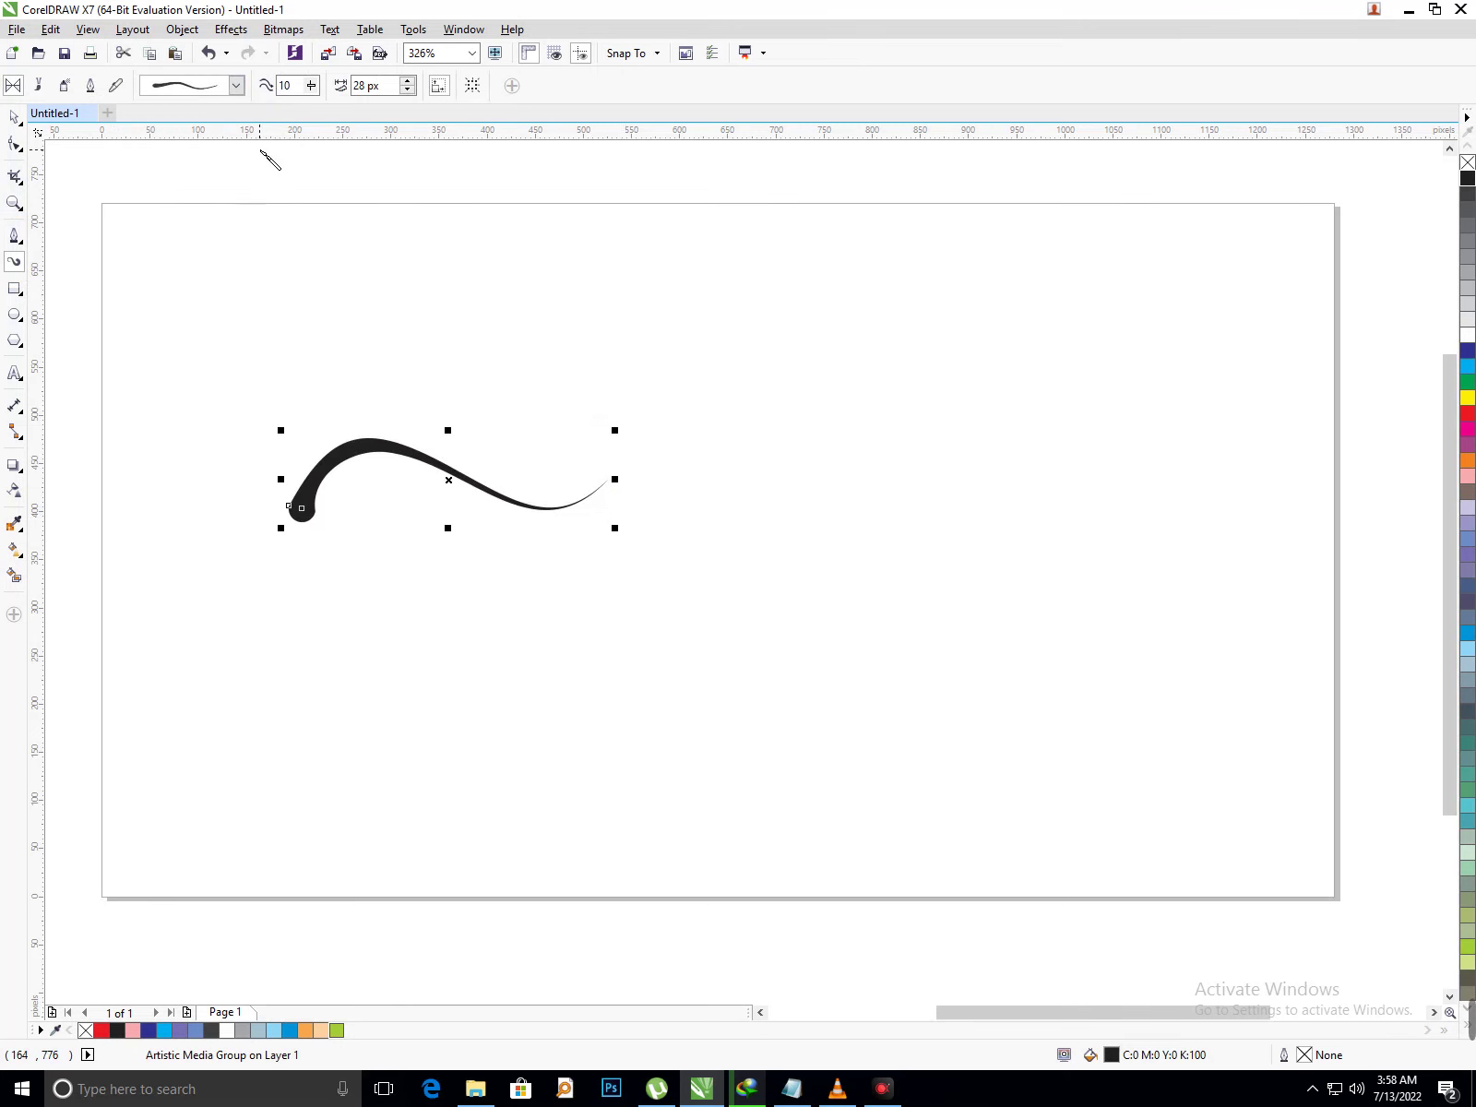
- Change the curve's artistic stroke to the evenly thick preset that tapers to a point at both ends
left_click(236, 85)
scroll(235, 537, "down", 5)
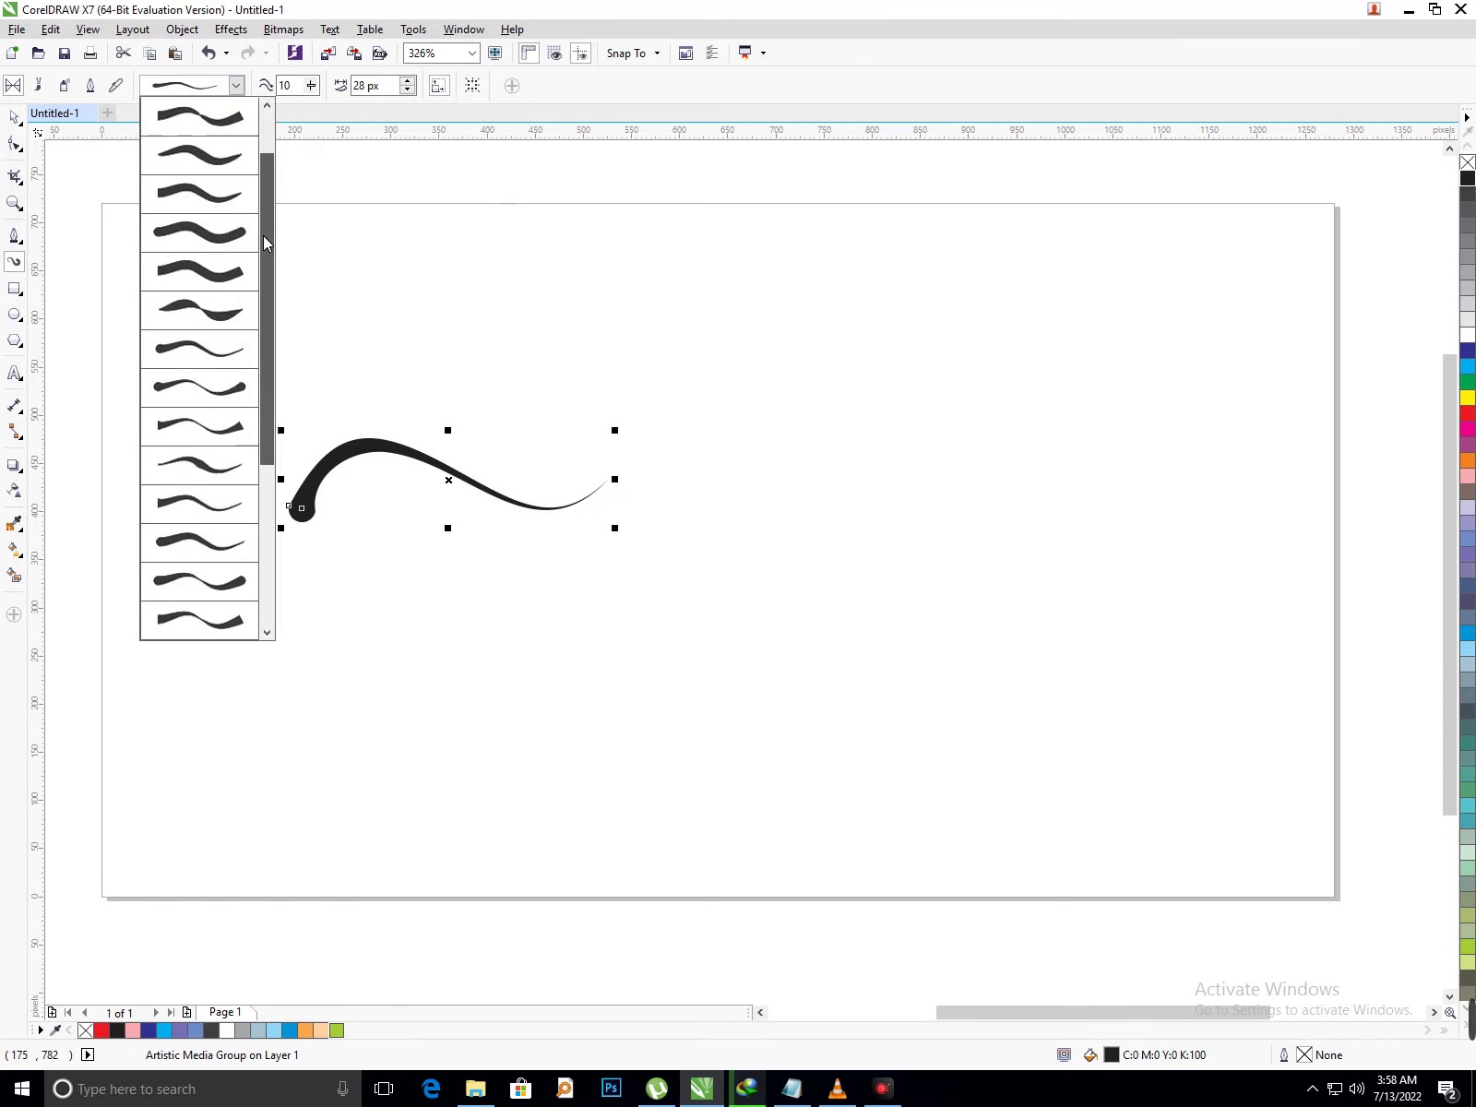
left_click(196, 569)
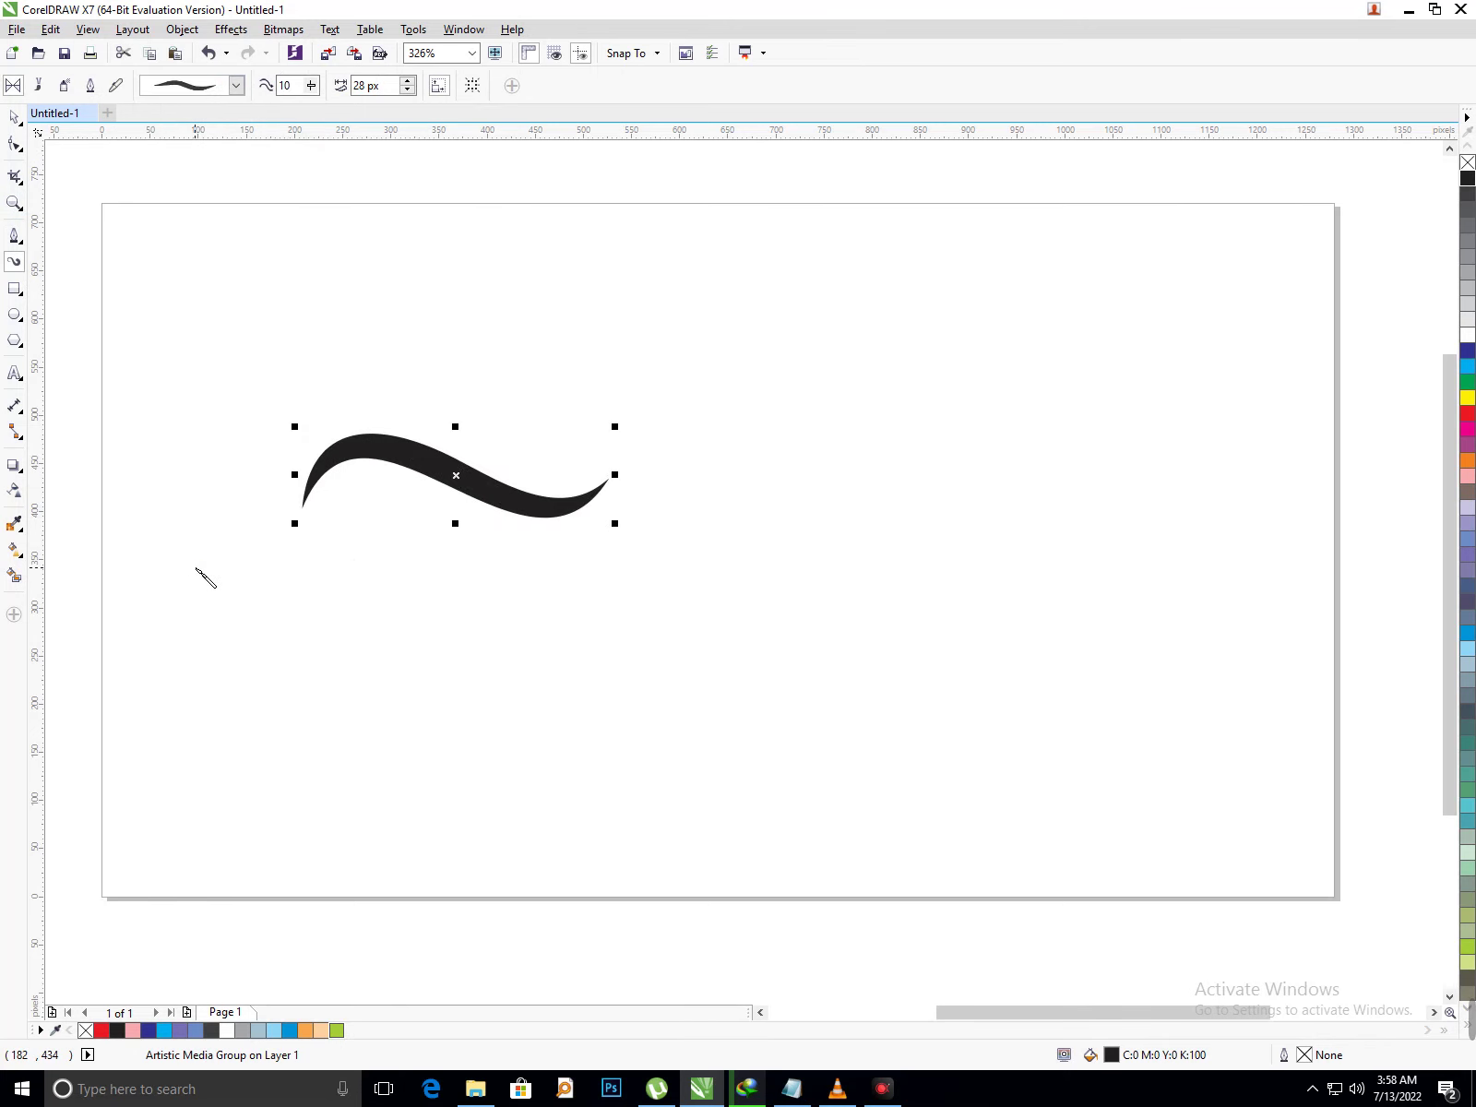
- Move the wavy artistic stroke down and to the right, past the middle of the page
left_click(14, 117)
left_click(224, 346)
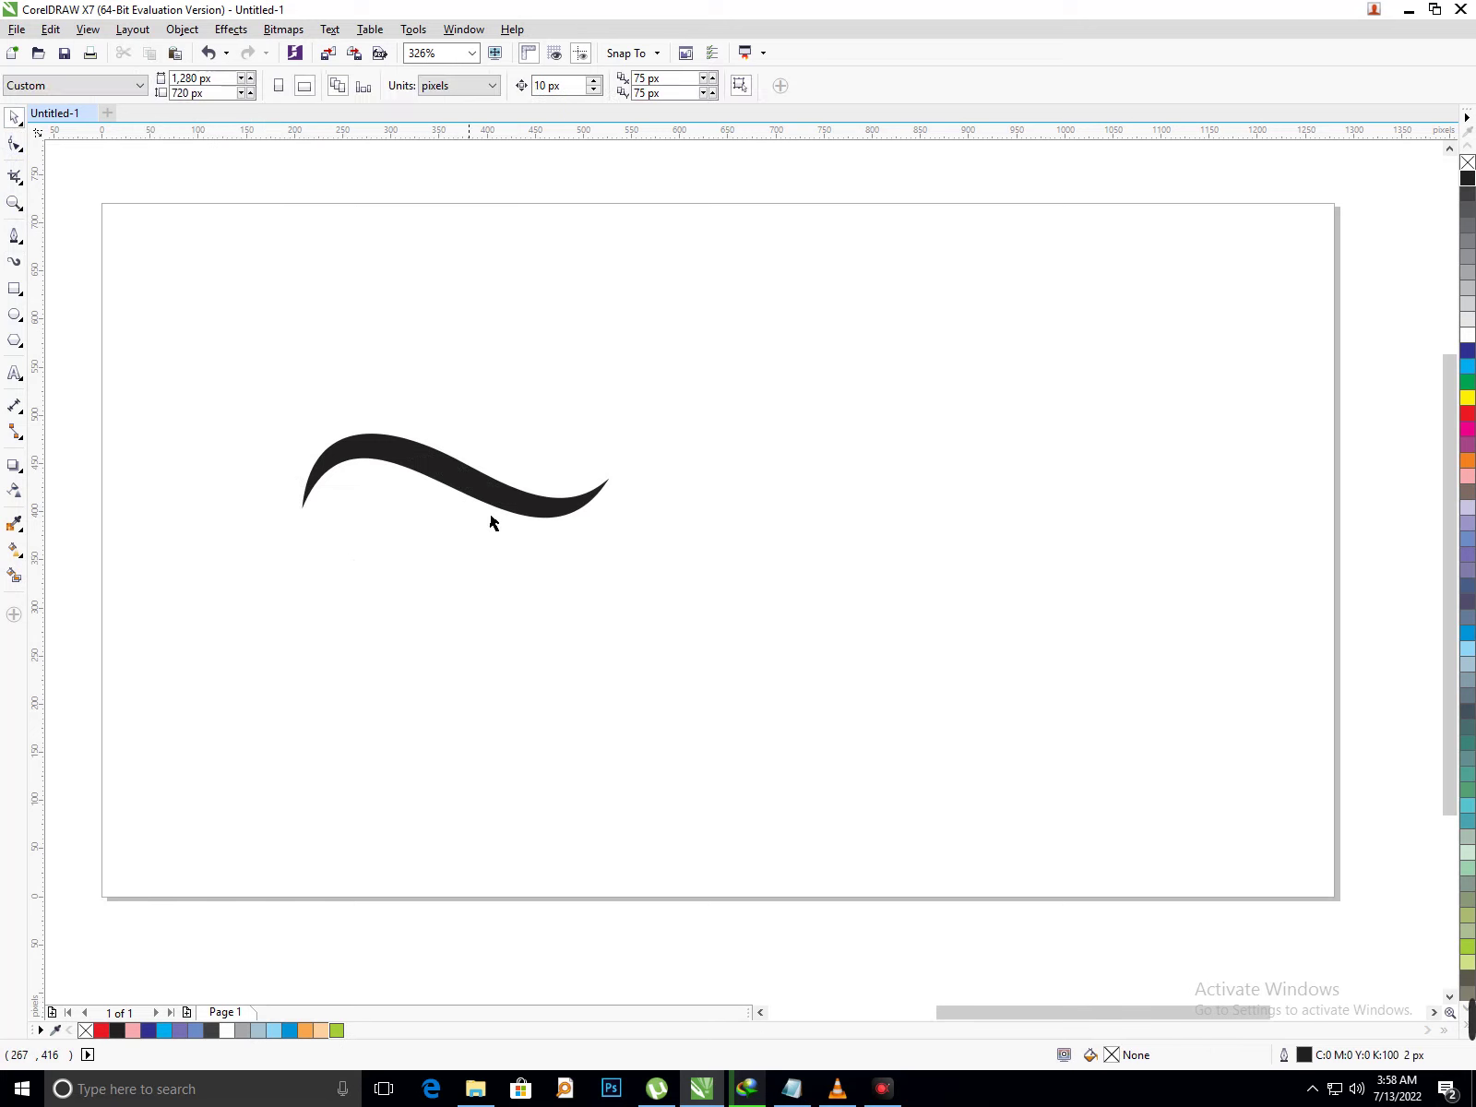
mouse_move(491, 517)
left_mouse_down()
mouse_move(898, 617)
mouse_move(849, 609)
mouse_move(883, 613)
left_mouse_up()
- Add a rotated copy of the wavy stroke crossing the original, and fill the copy with red
left_click(883, 612)
mouse_move(1017, 650)
left_mouse_down()
mouse_move(997, 501)
mouse_move(1002, 526)
mouse_move(938, 563)
left_mouse_up()
left_click(900, 572)
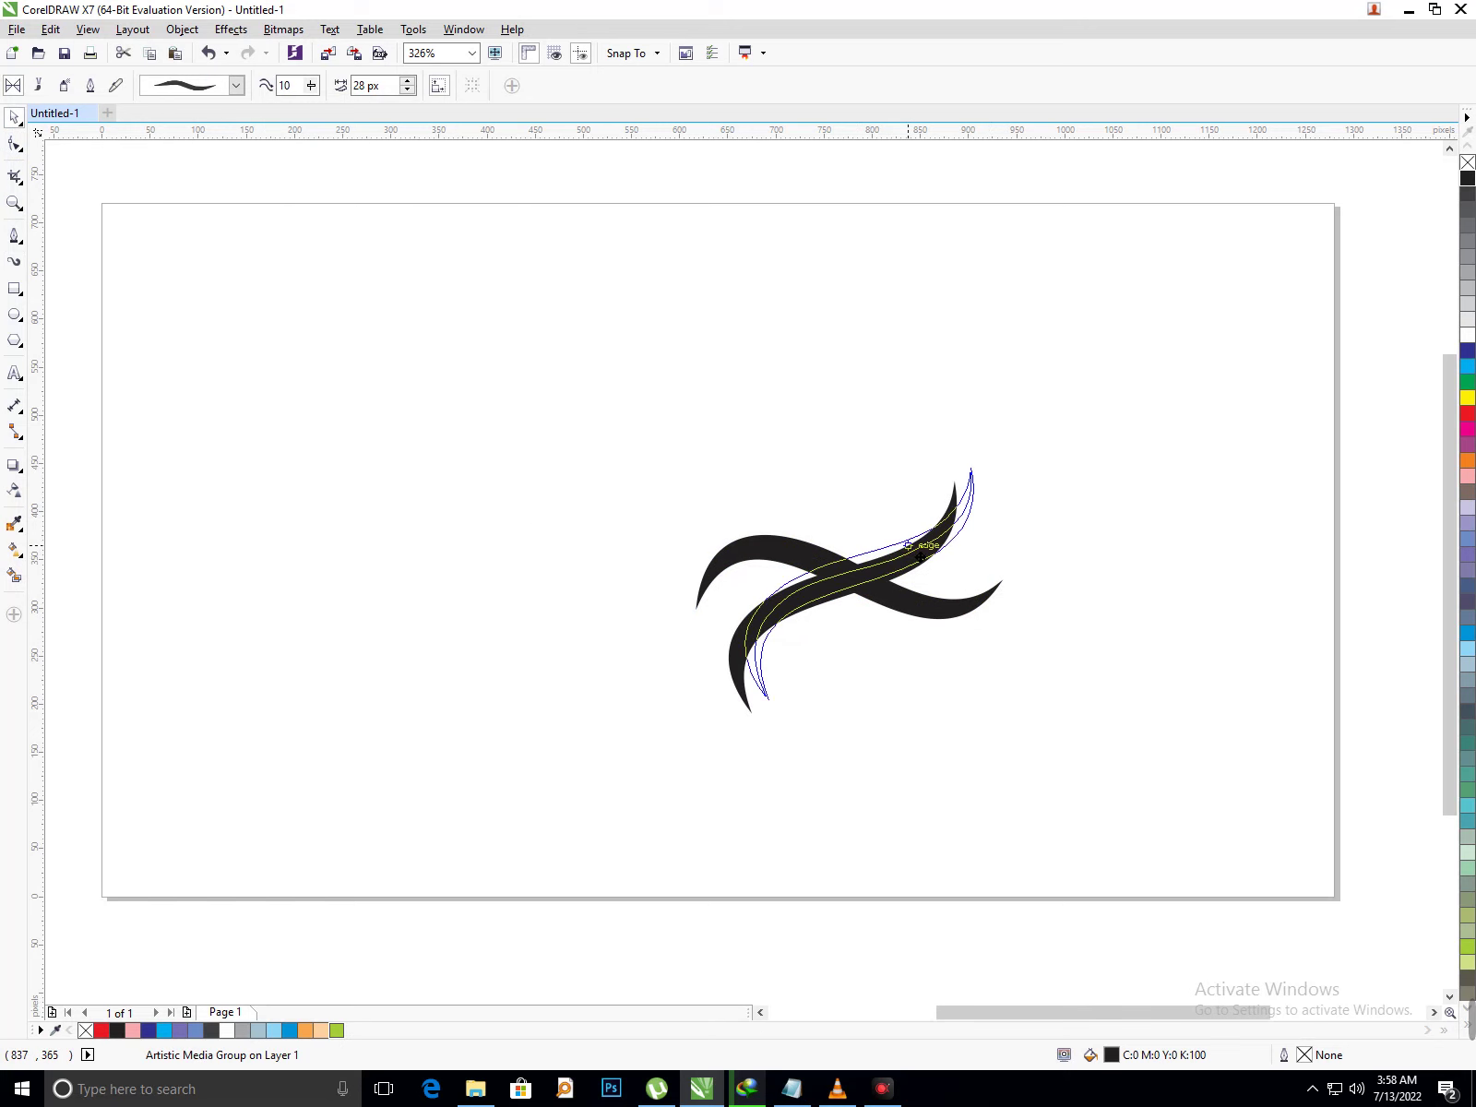
left_click(1466, 413)
- Select the black and red wavy strokes together and delete them
left_click(1097, 537)
left_click_drag(351, 415, 1126, 807)
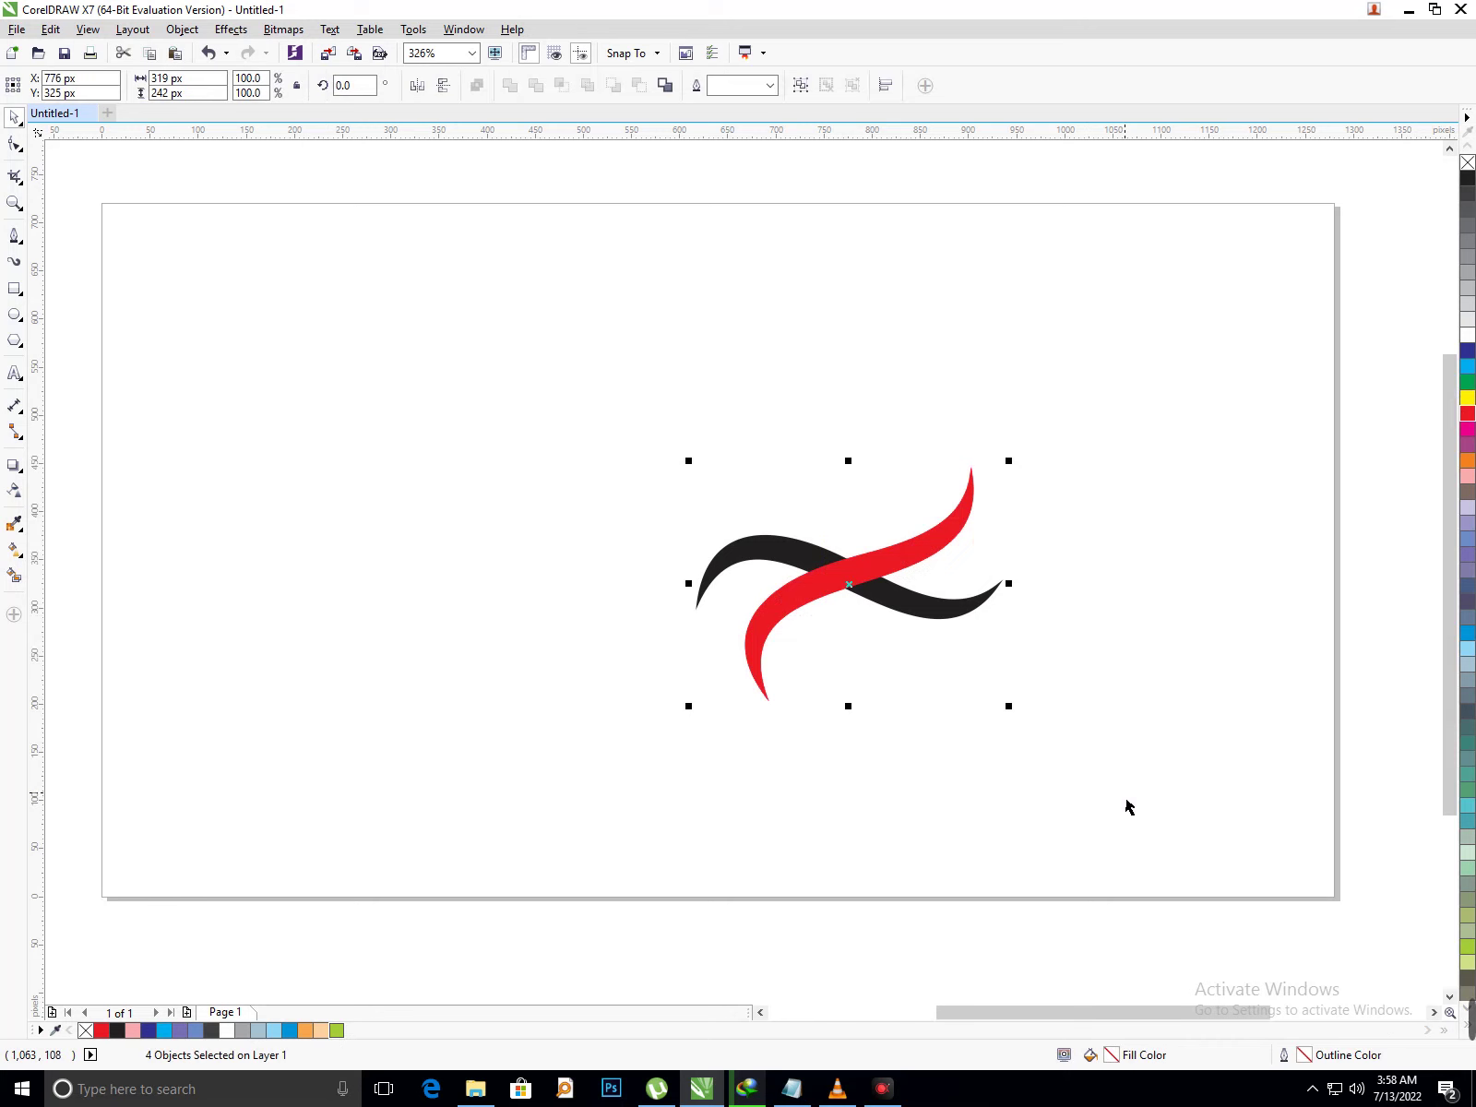
key("Delete")
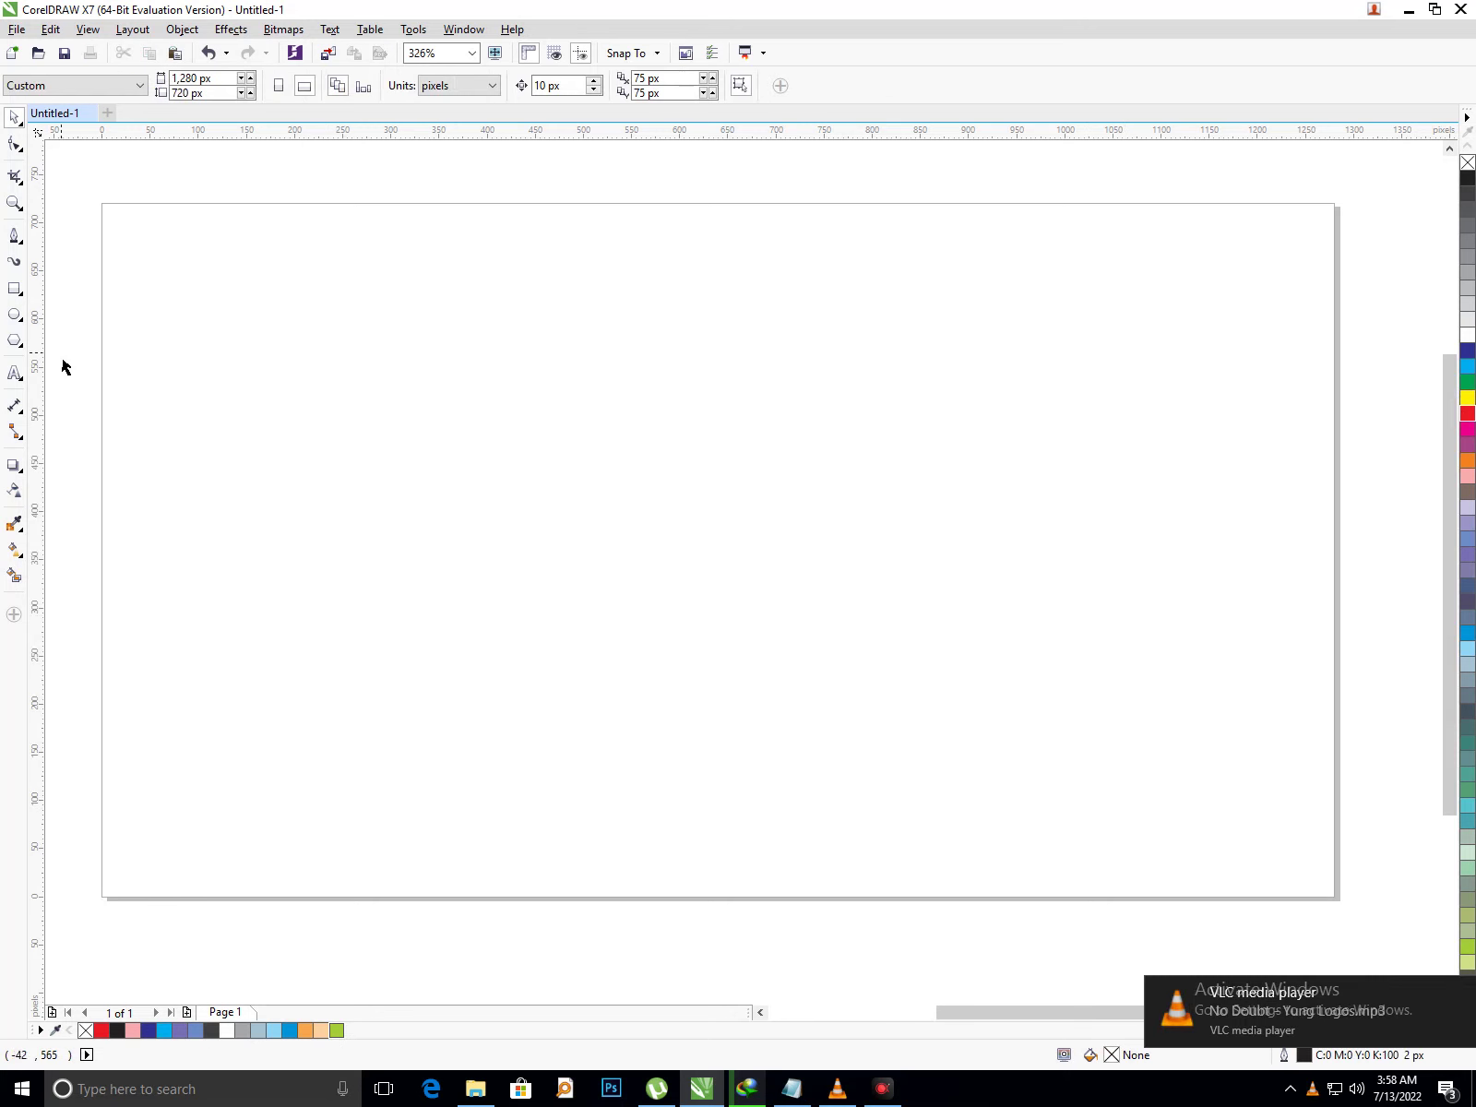
- Draw a straight diagonal line about 123 px wide and 173 px tall near the page's upper left with the Pen tool
left_click(14, 235)
left_click(344, 316)
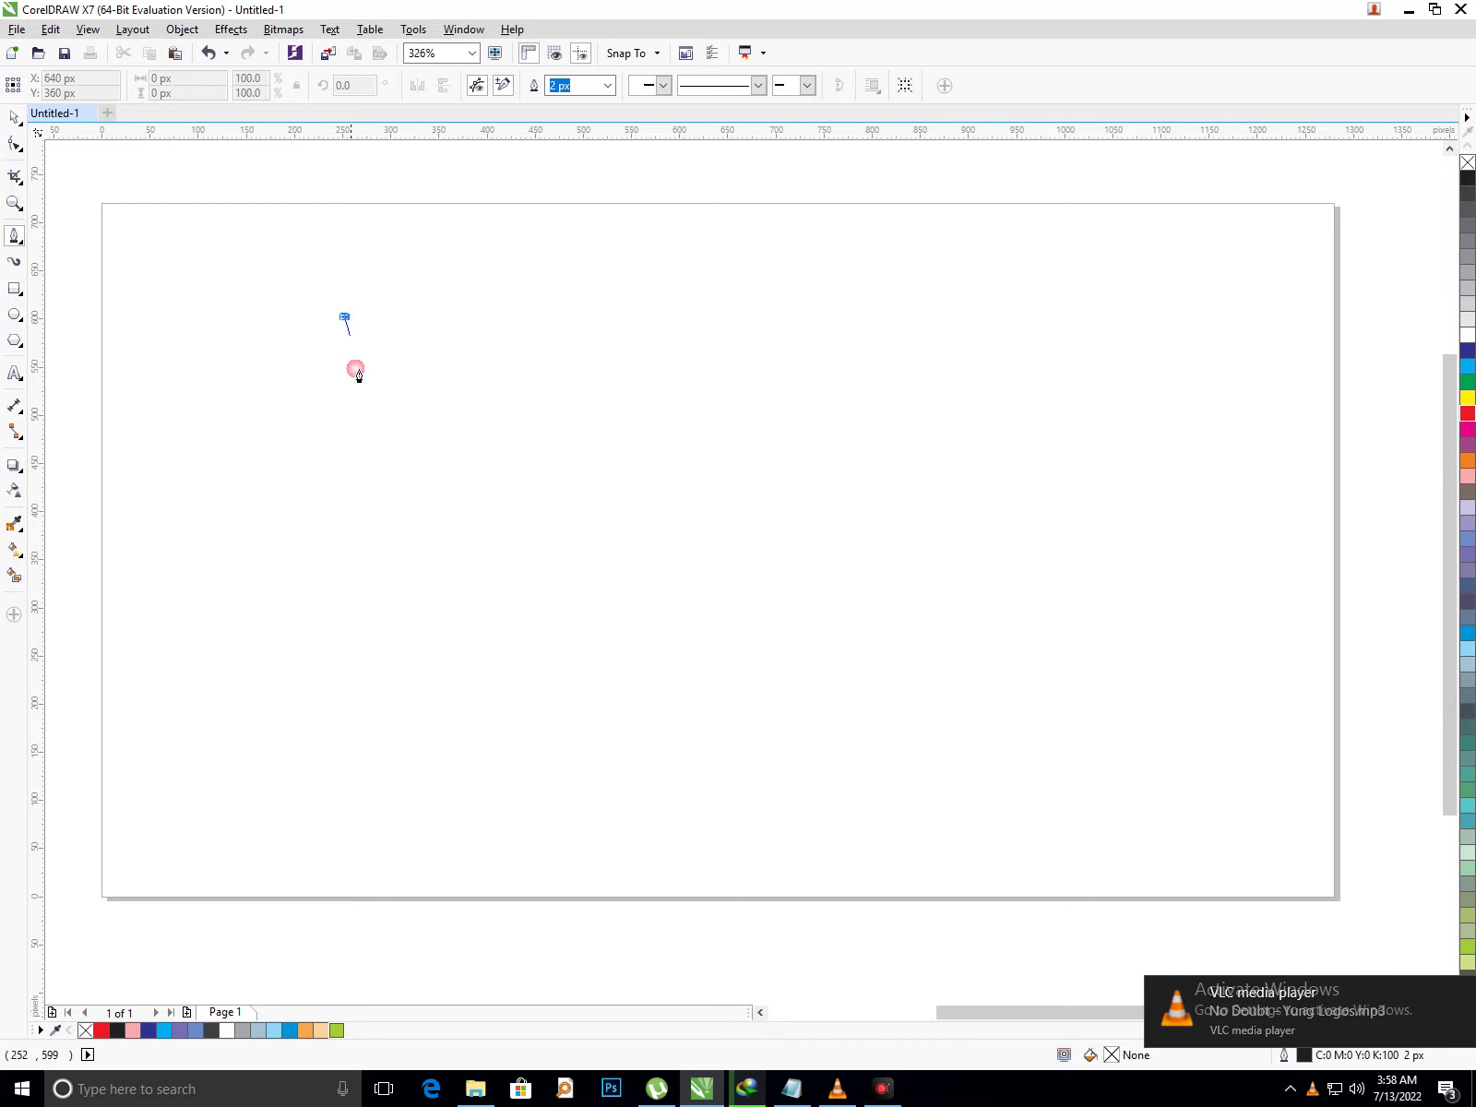
double_click(226, 483)
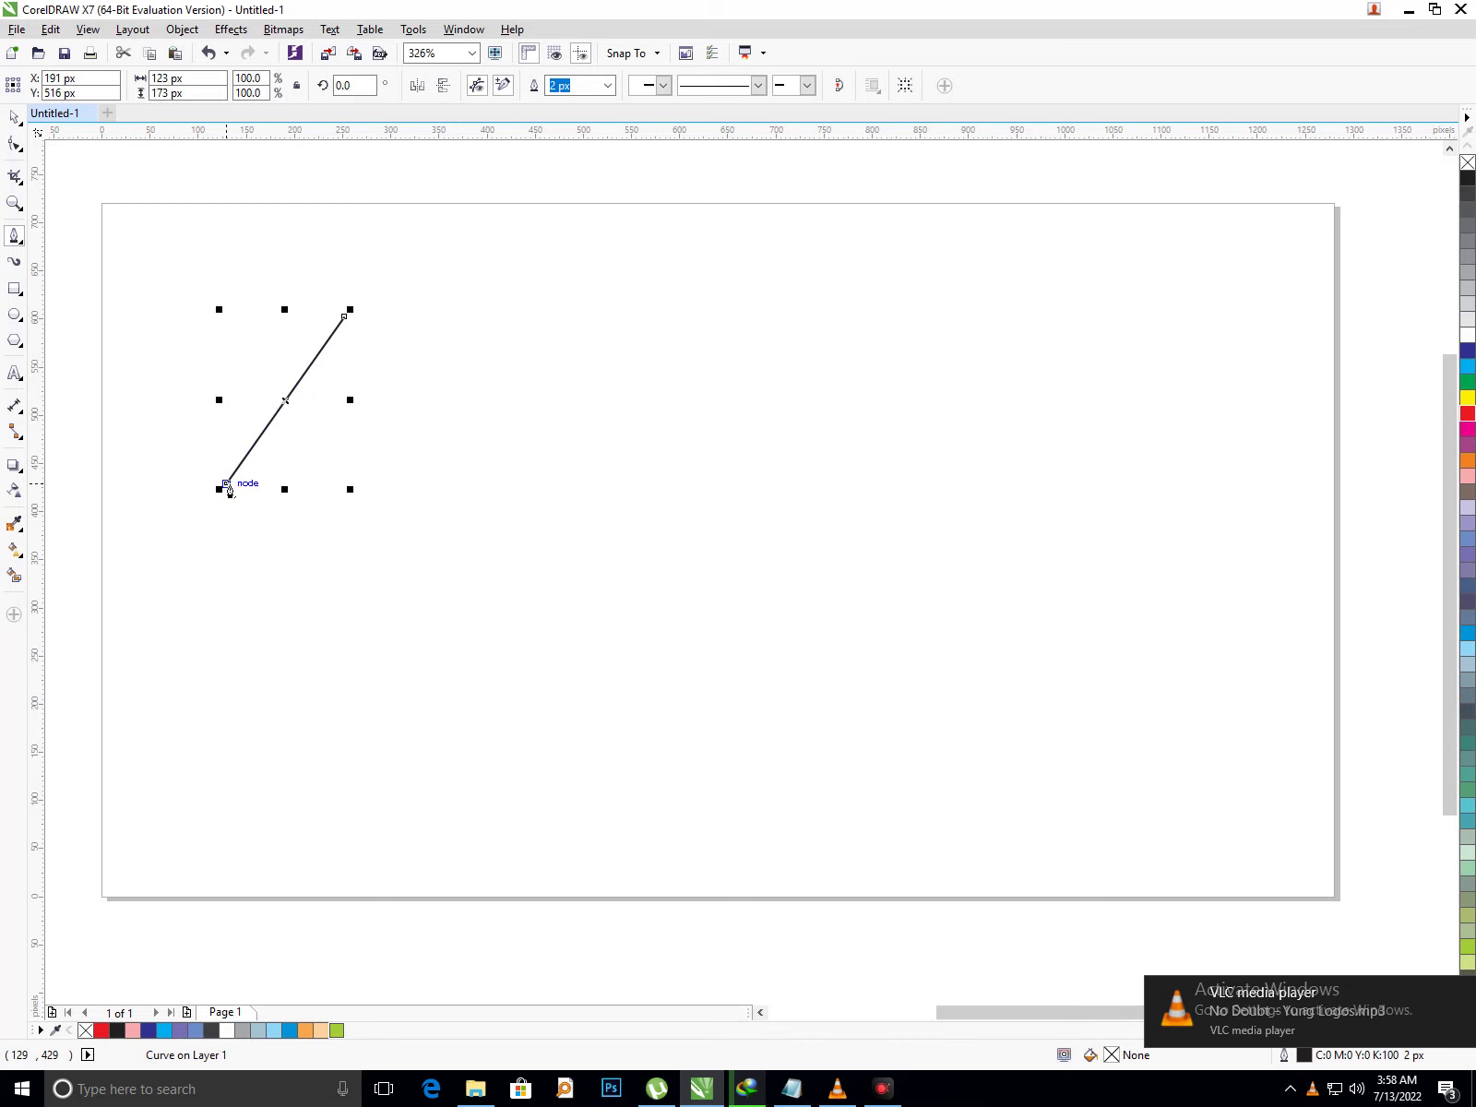
- Apply the Artistic Media preset with a thick middle and two pointed ends to the diagonal line
left_click(14, 262)
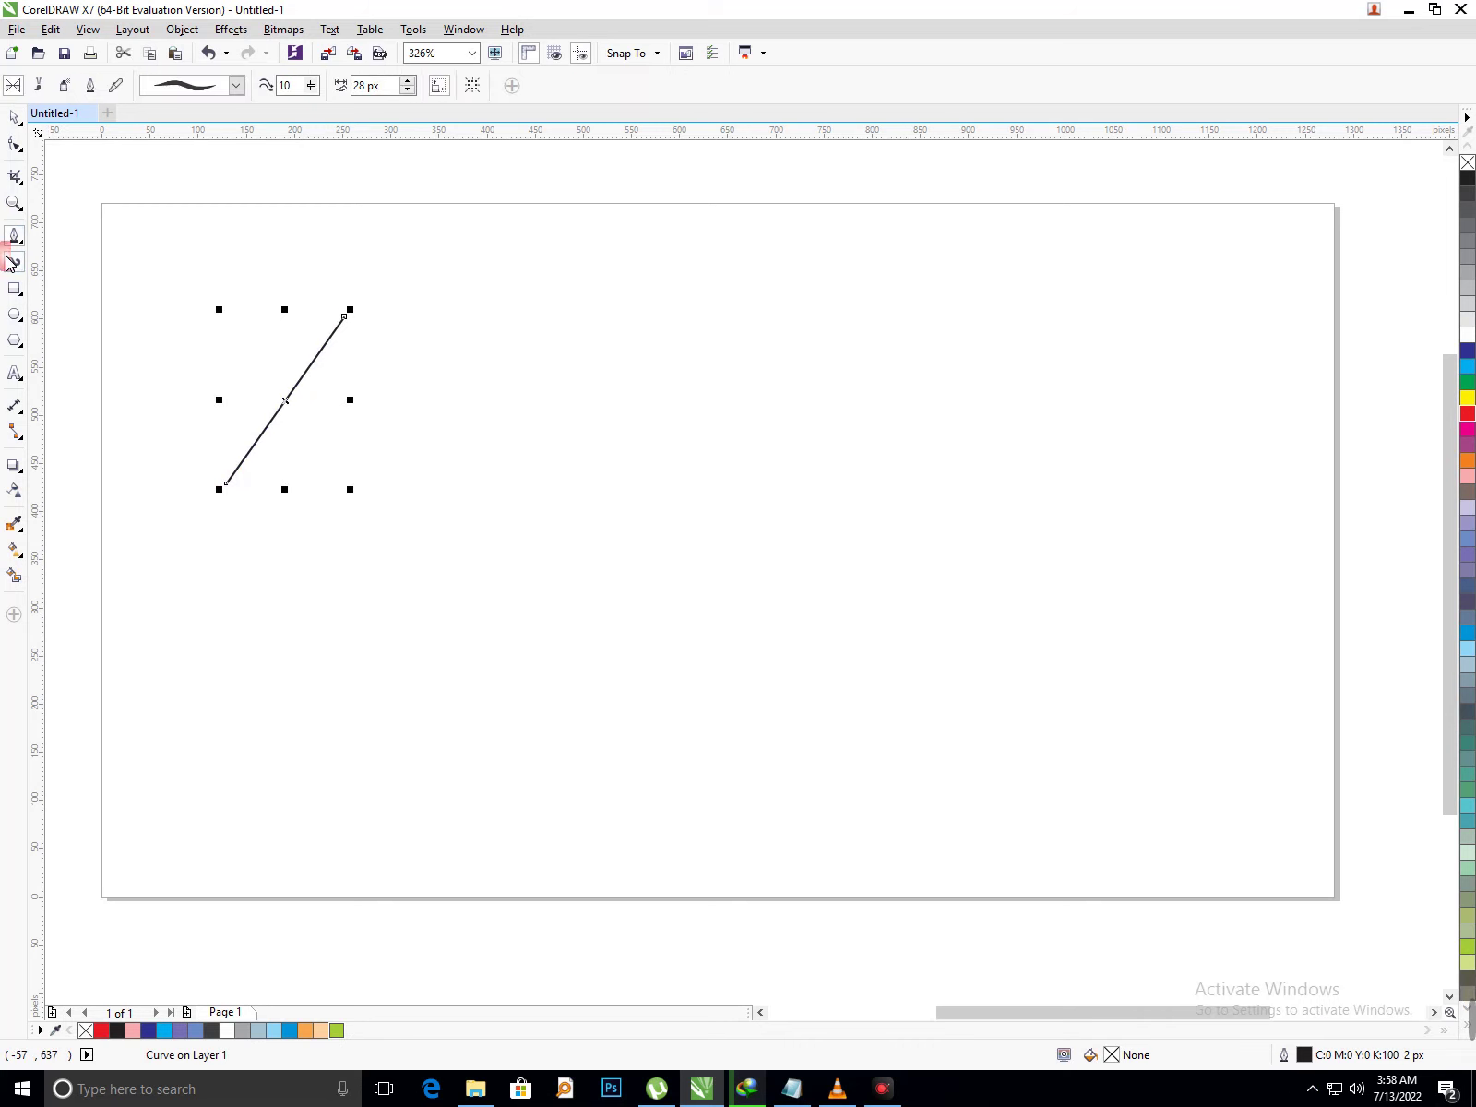
left_click(237, 85)
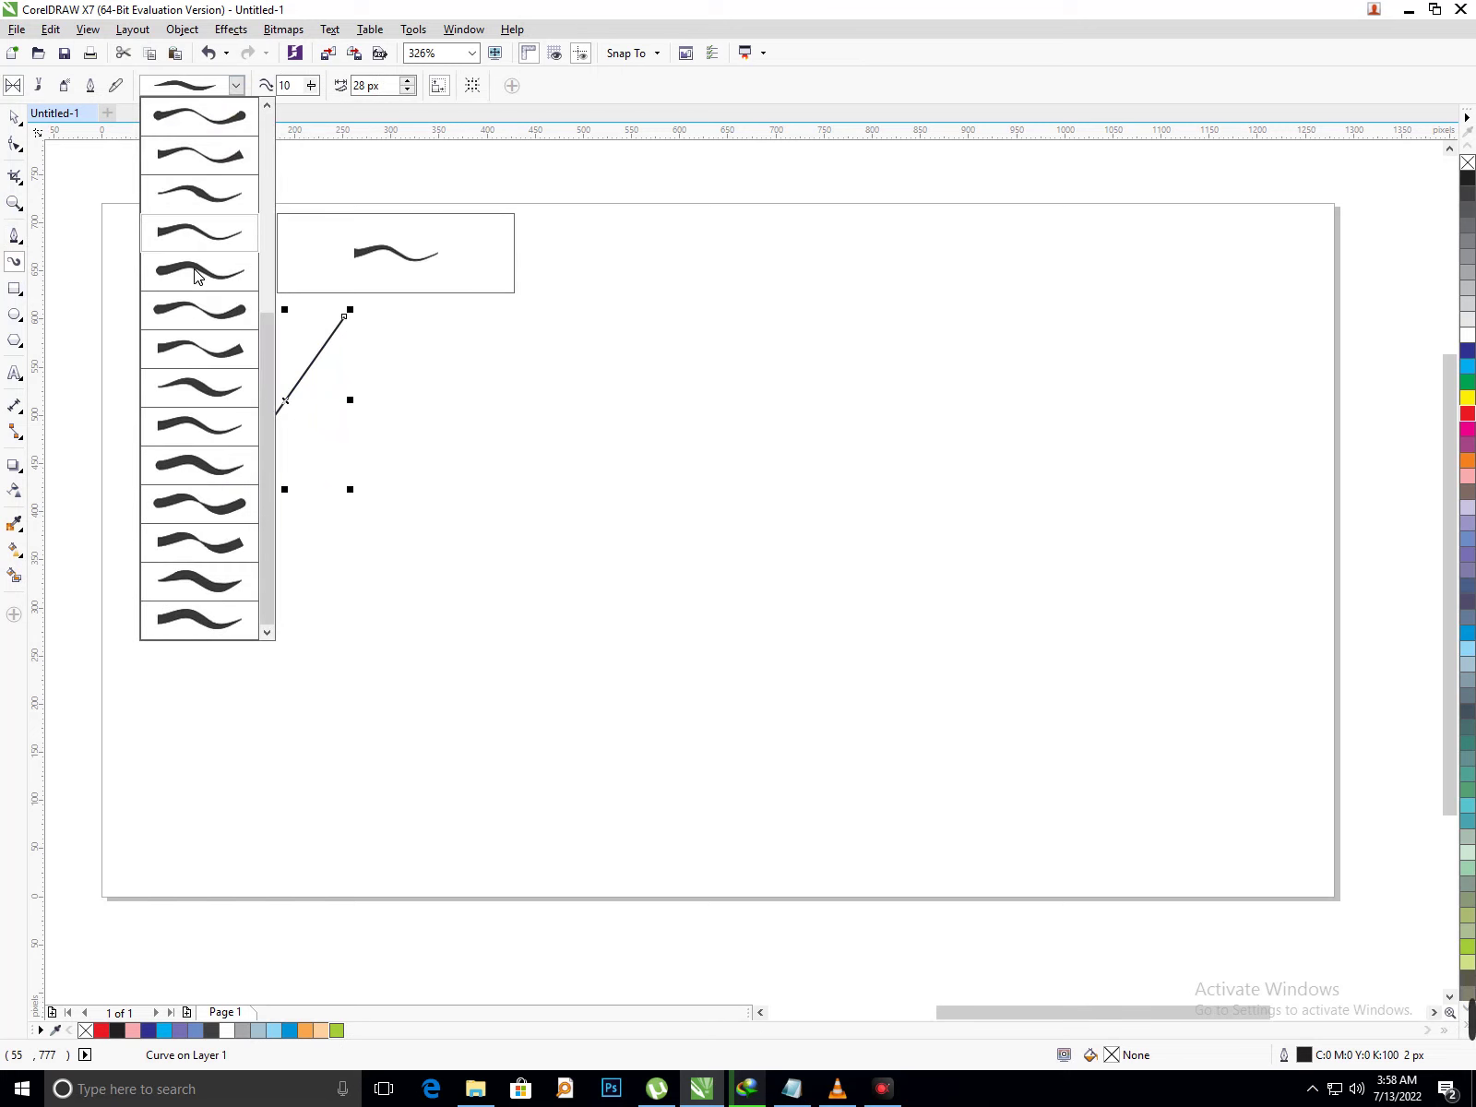
left_click(184, 391)
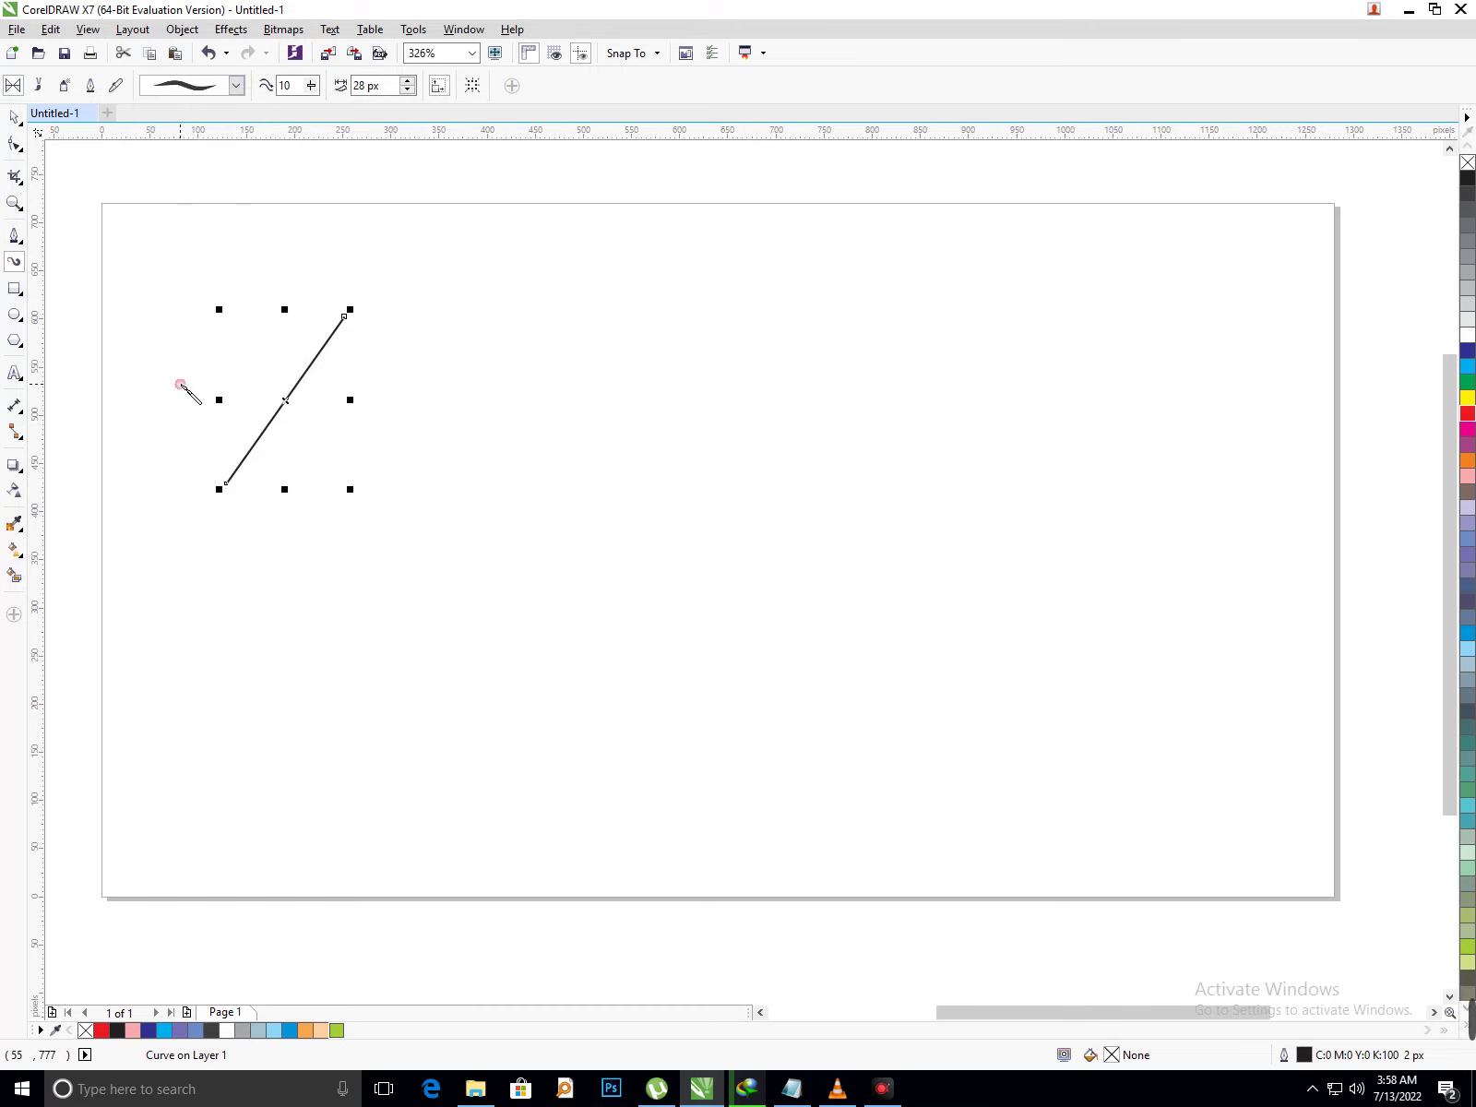
- Select the control curve inside the diagonal stroke and place a copy of it to the right of the stroke
left_click(15, 114)
left_click(63, 204)
left_click(185, 319)
left_click(296, 408, "ctrl")
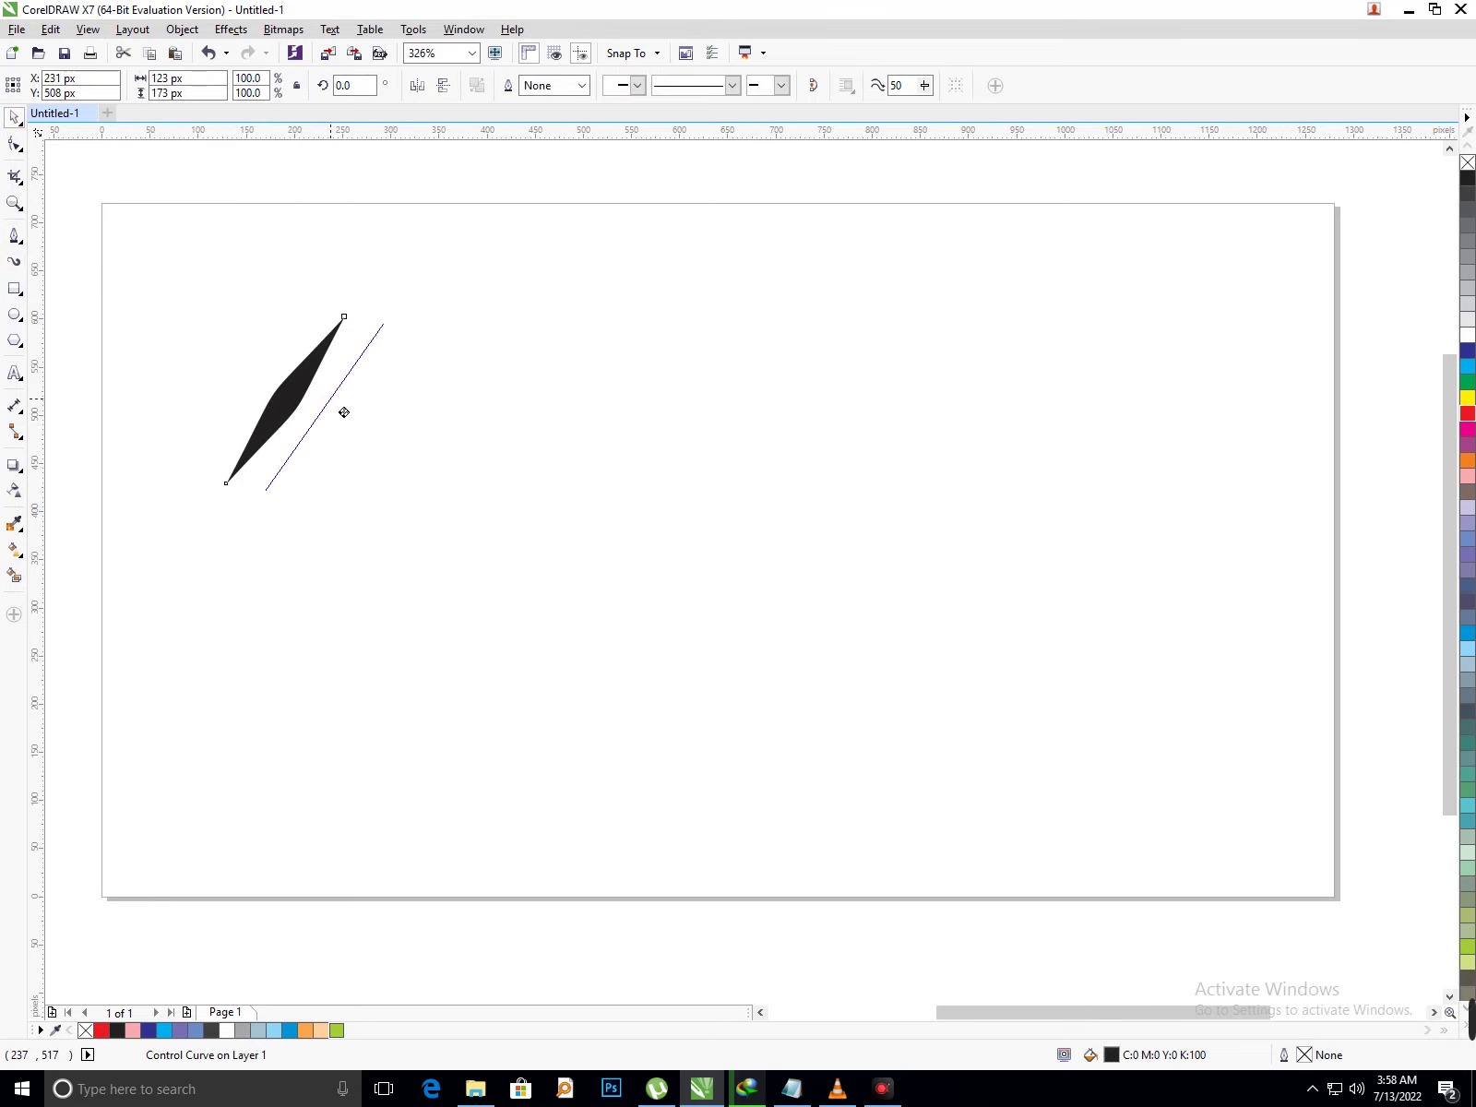
left_click_drag(344, 412, 408, 430)
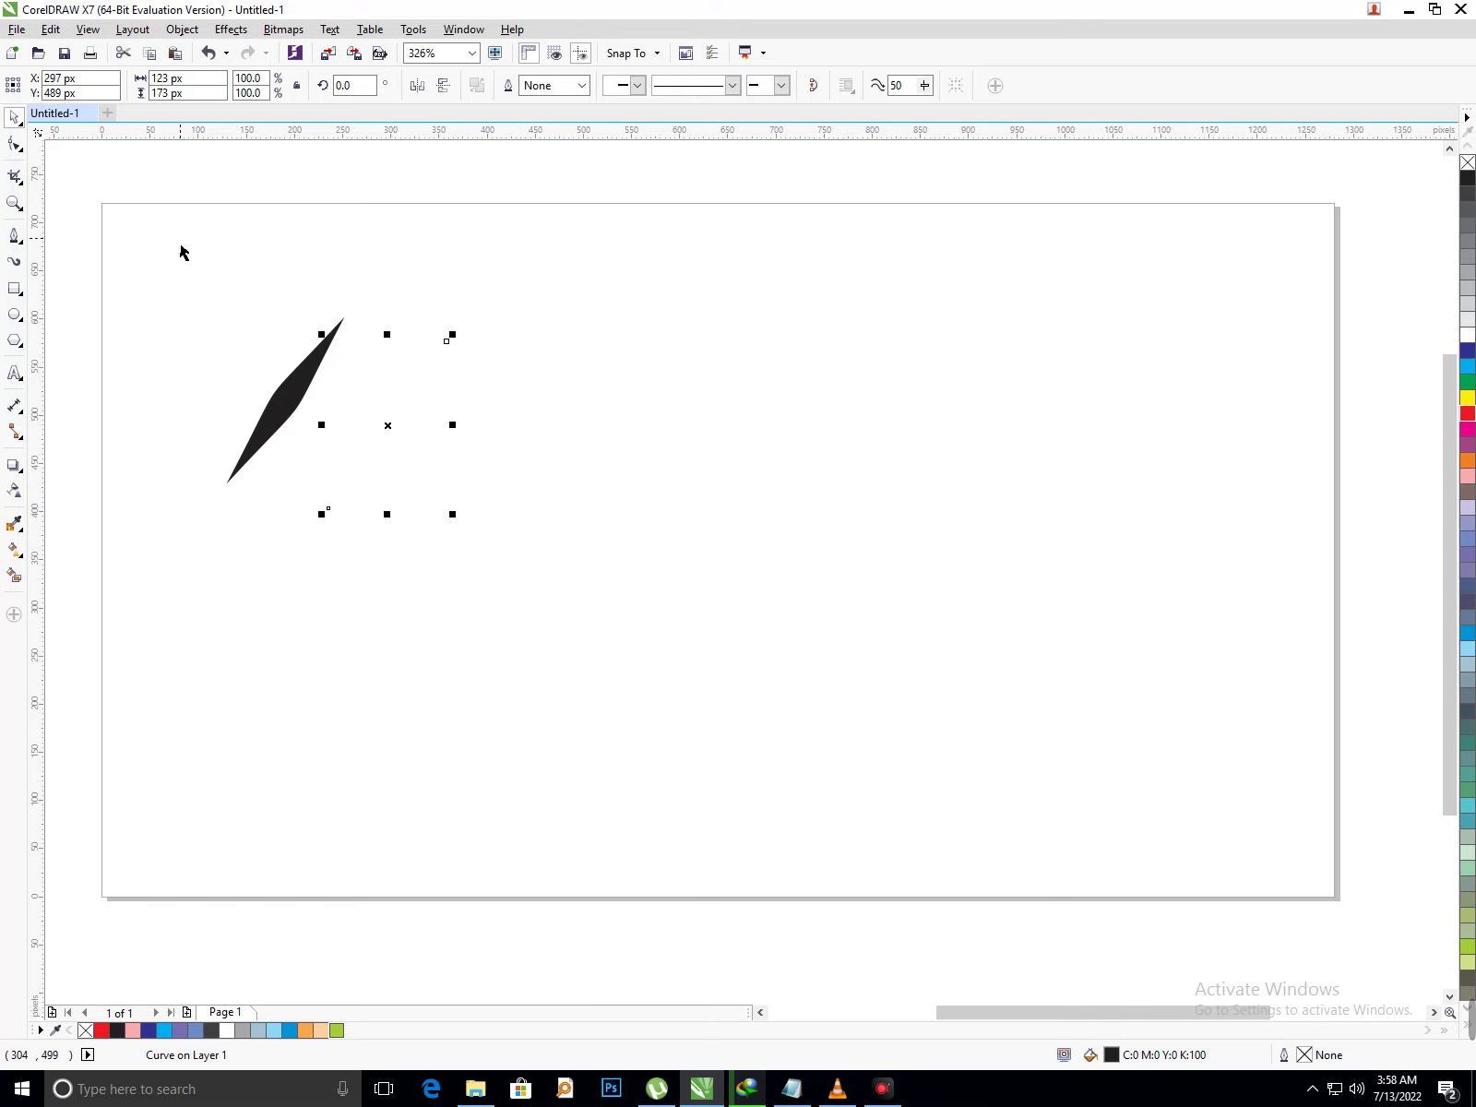
- Apply the Artistic Media preset with rounded ends and a narrow middle to the copied line
left_click(14, 265)
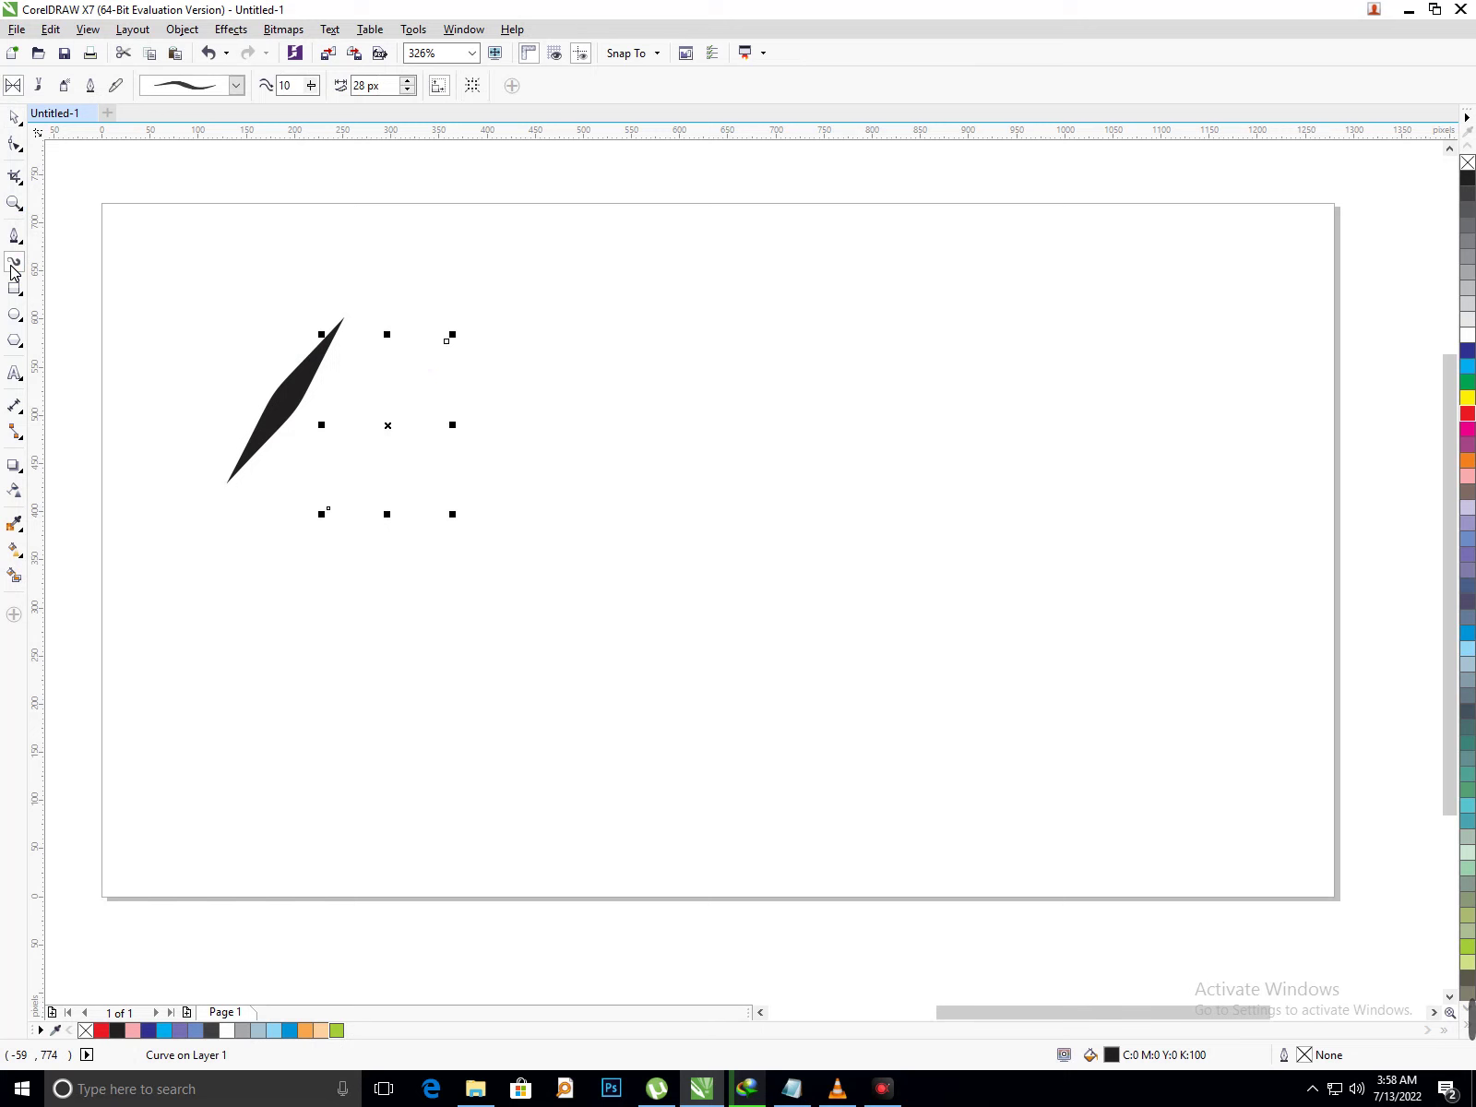
left_click(236, 85)
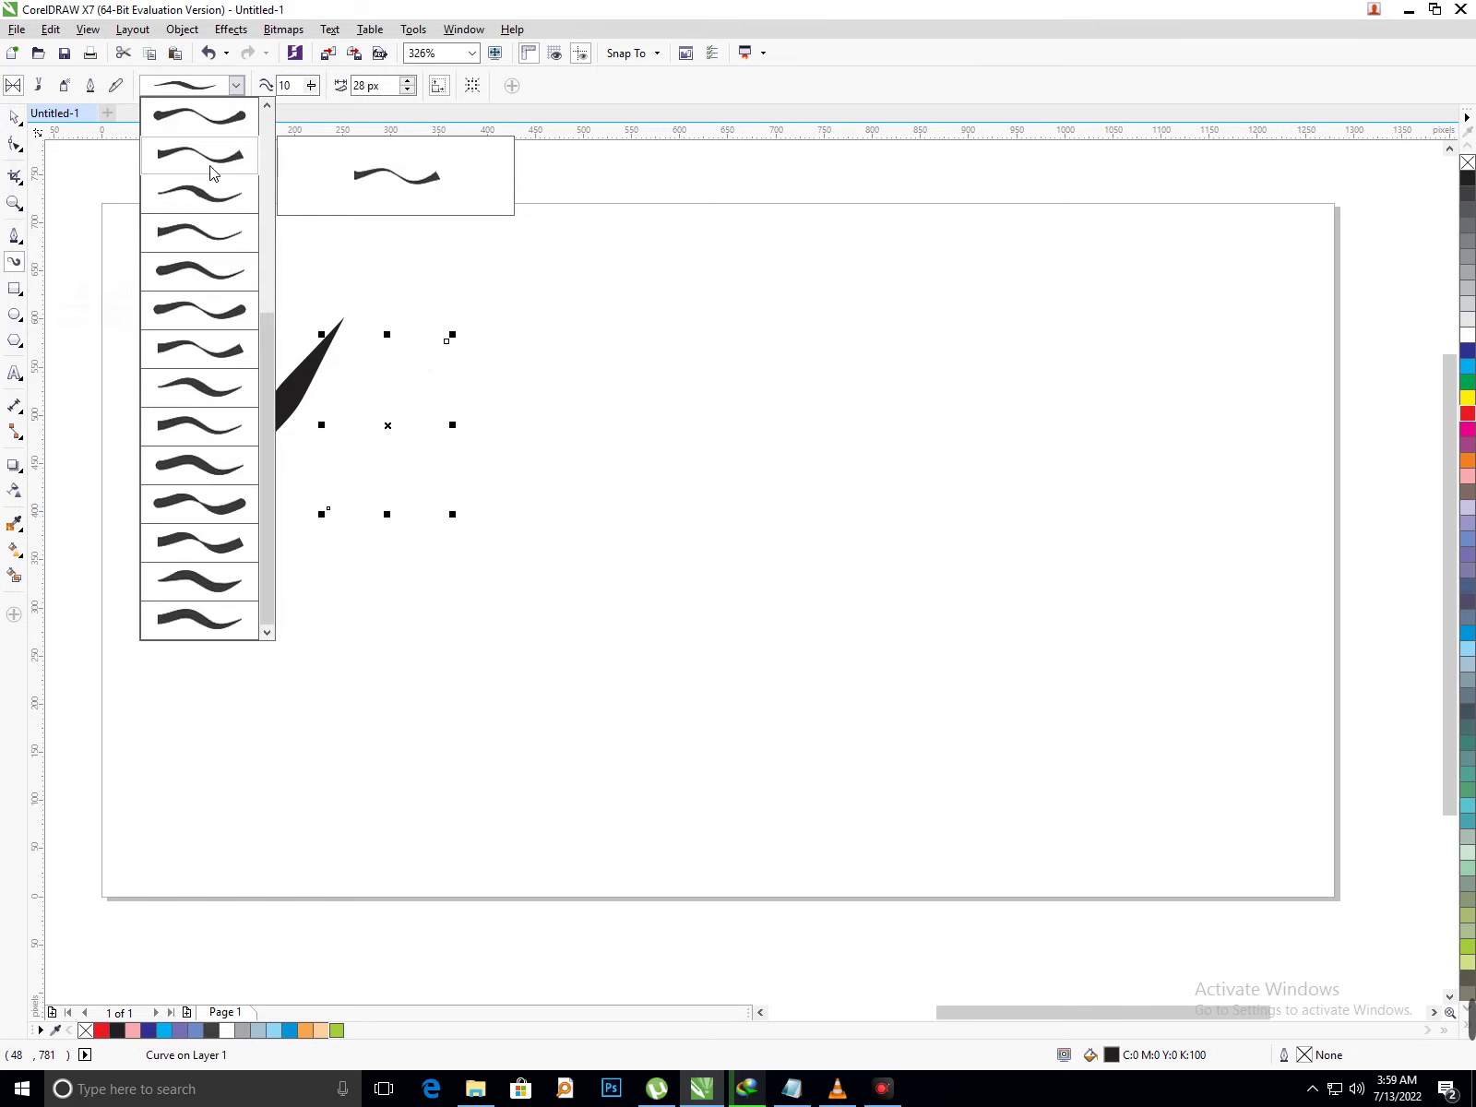
left_click(218, 138)
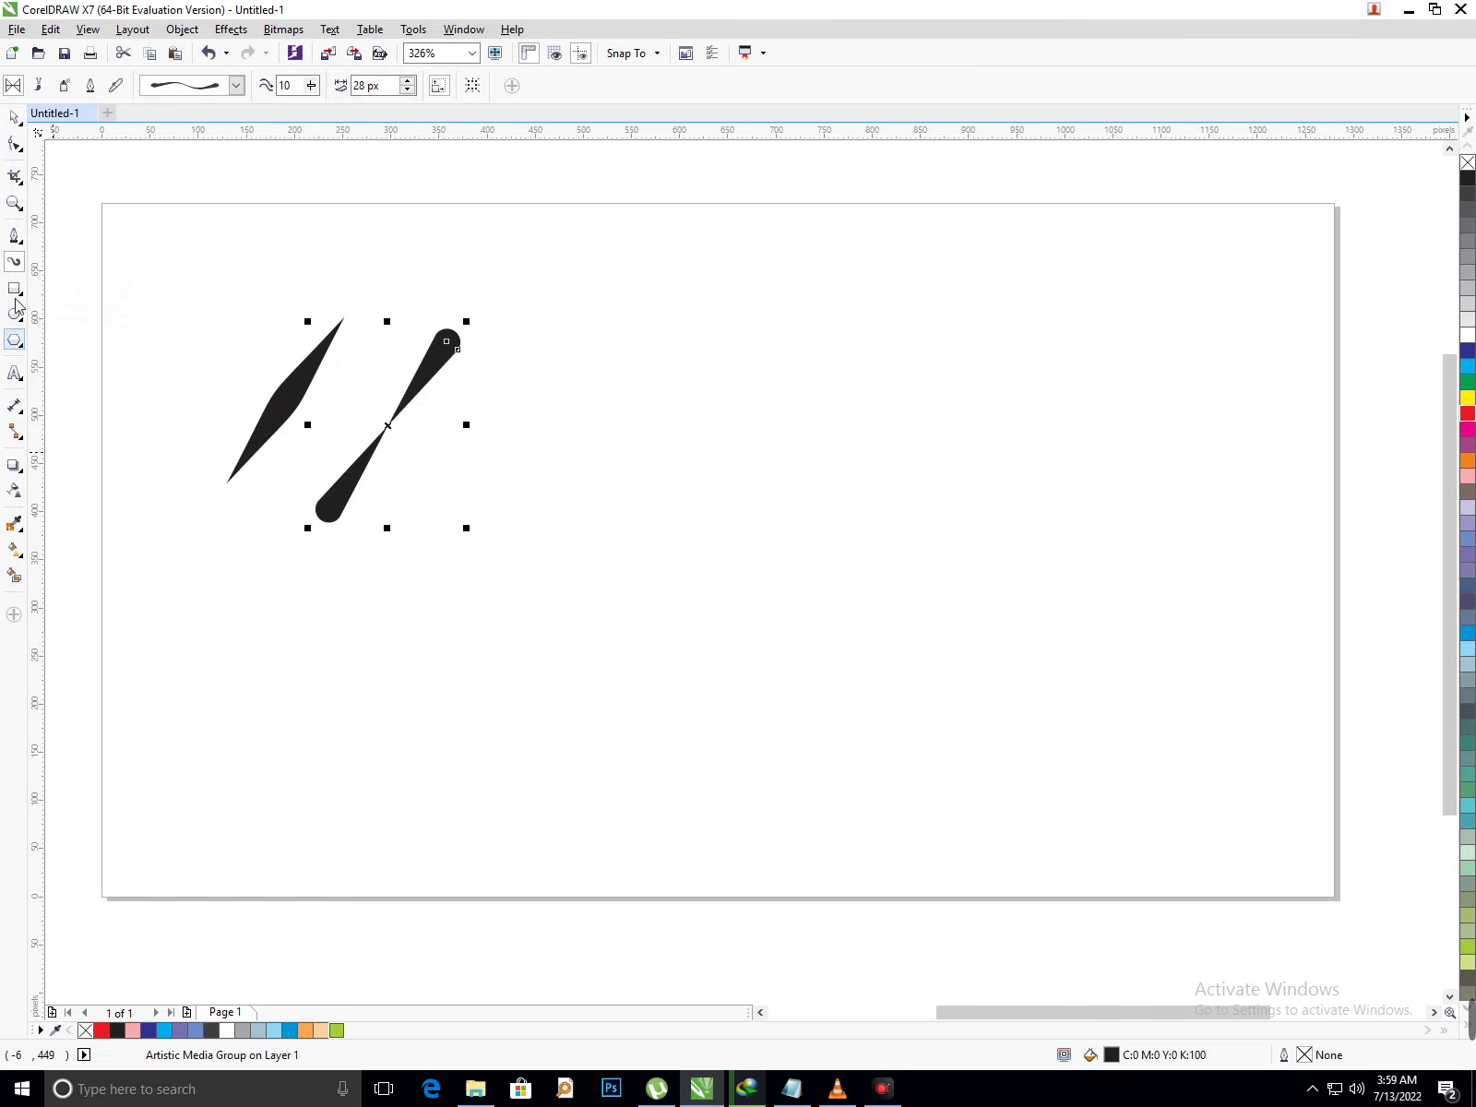
- Rotate the round-ended stroke about its centre so it slants the opposite way and meets the pointed stroke's upper end
left_click(15, 116)
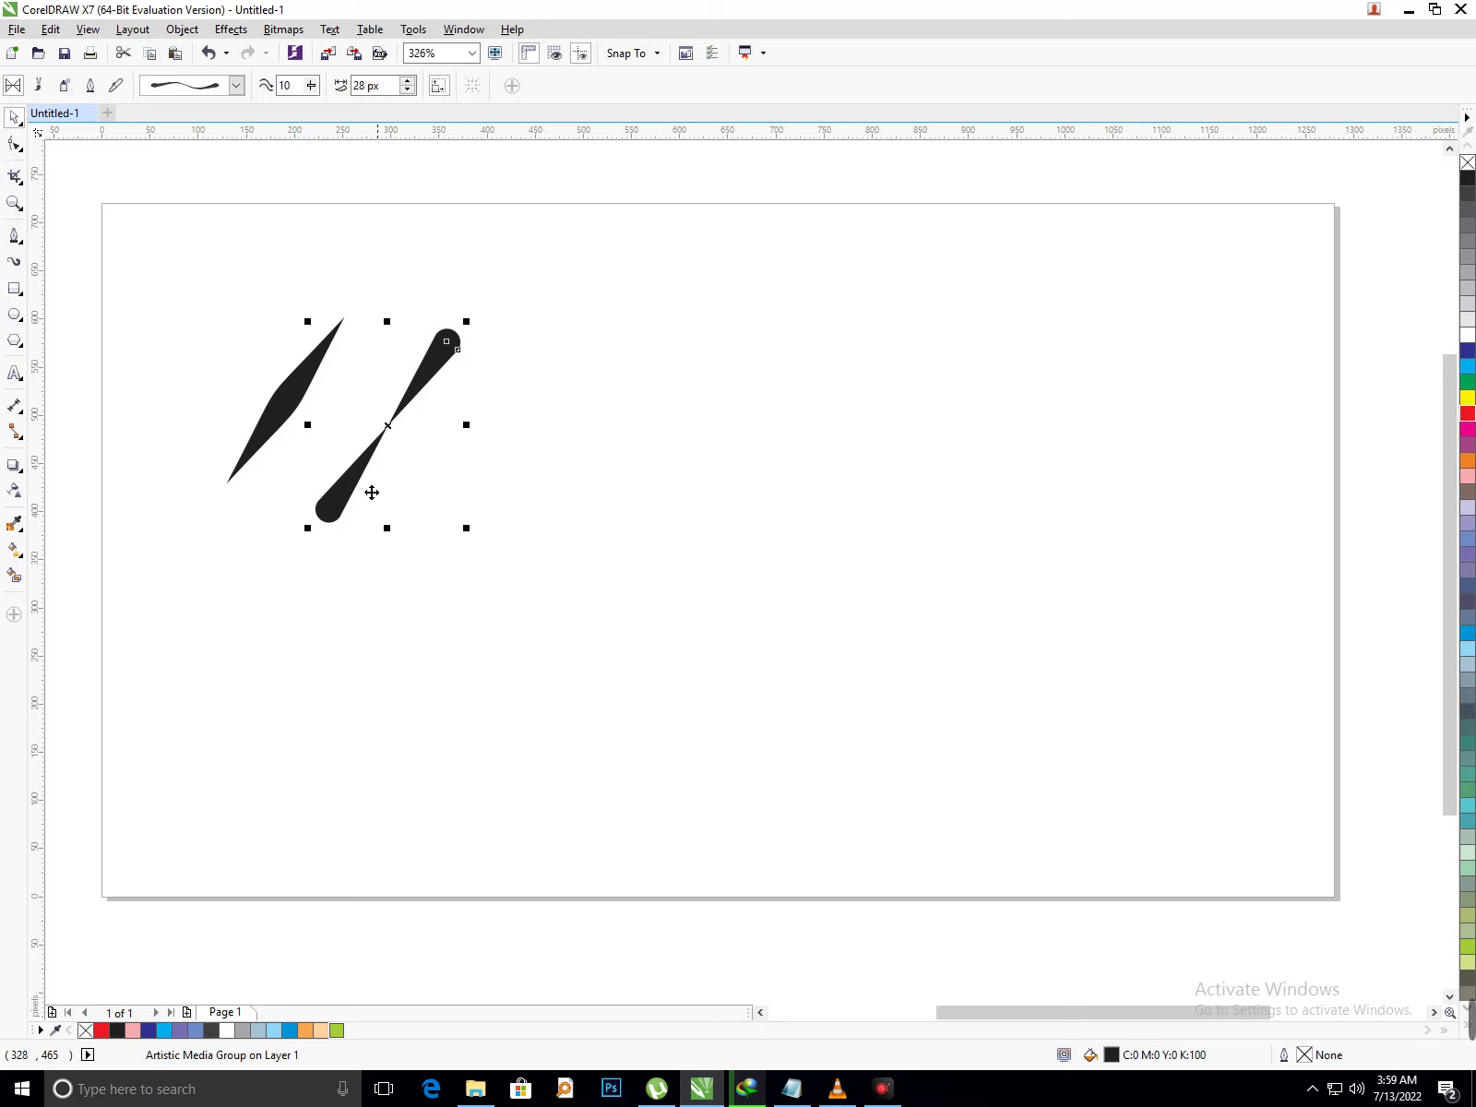
left_click(367, 492)
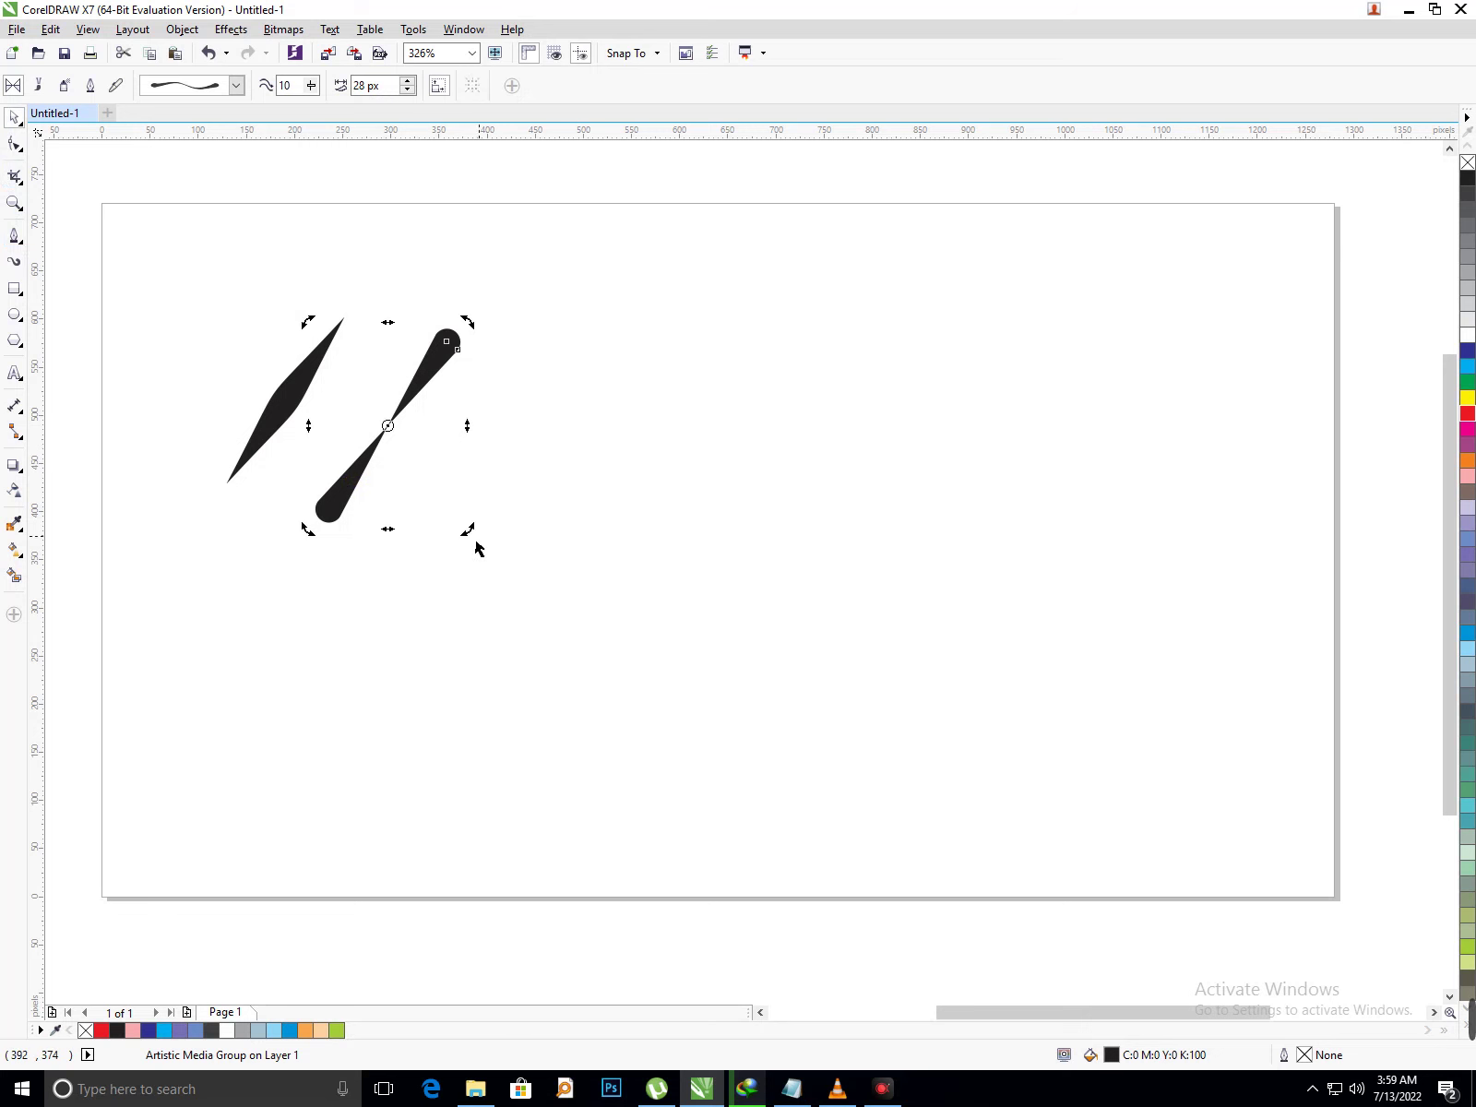
mouse_move(468, 531)
left_mouse_down()
mouse_move(577, 490)
mouse_move(715, 362)
left_mouse_up()
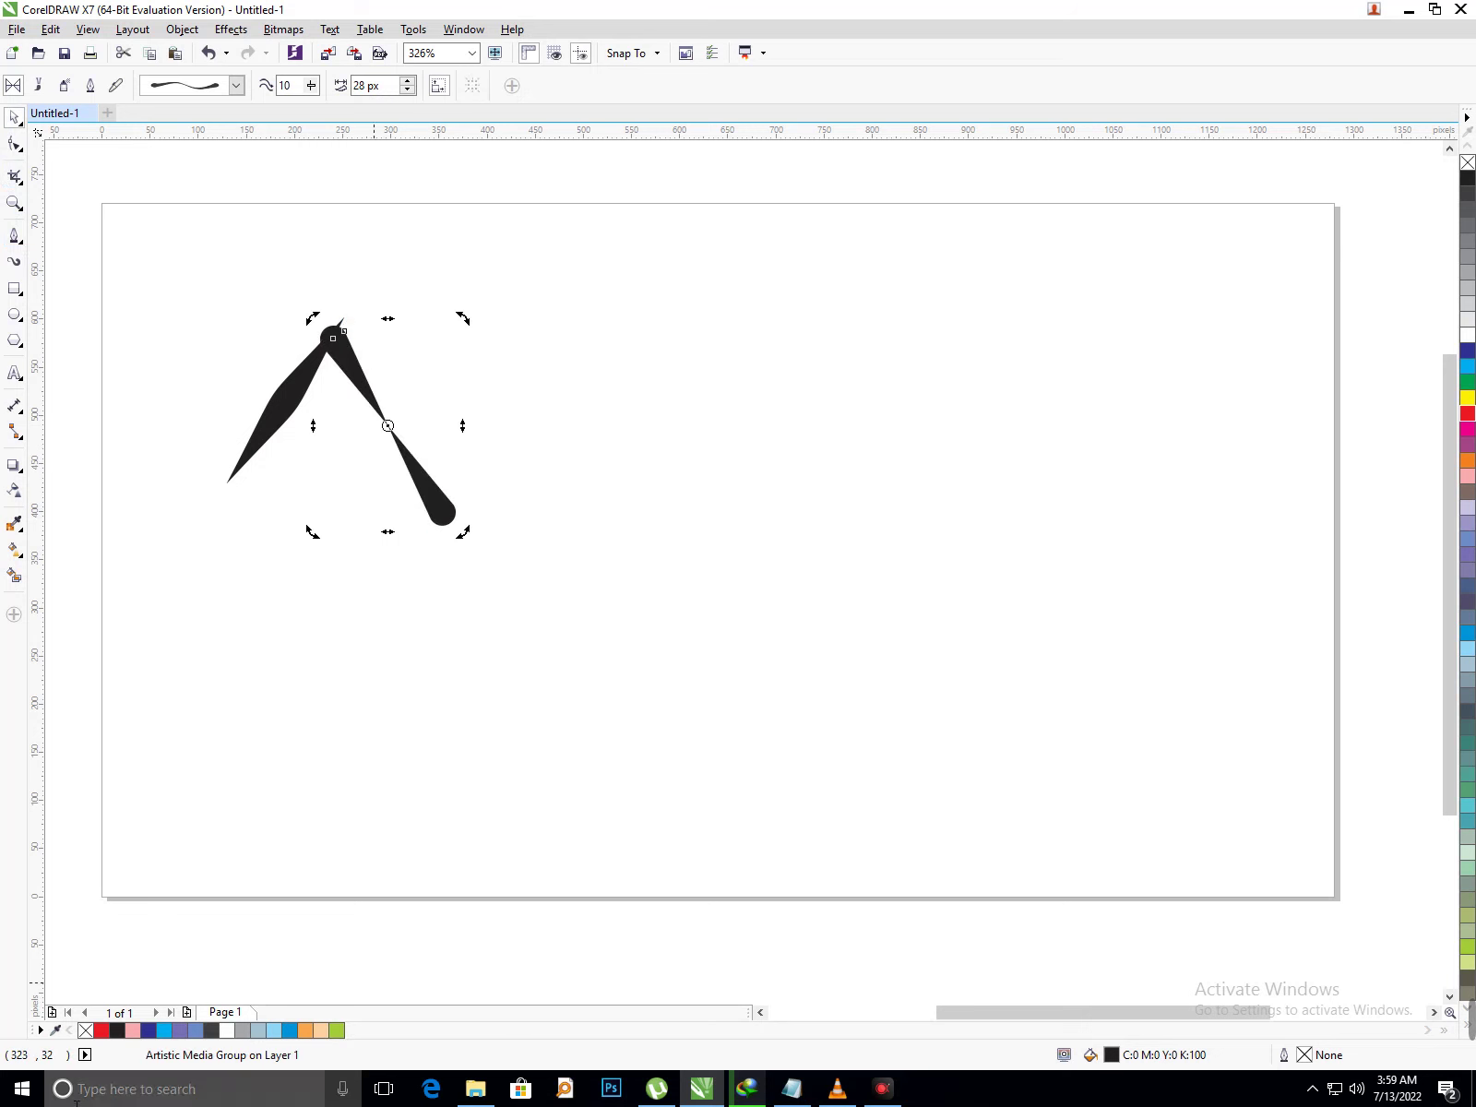
- Scale the round-ended stroke down to about 113 by 167 px, with its upper end beside the pointed stroke's tip
left_click(452, 521)
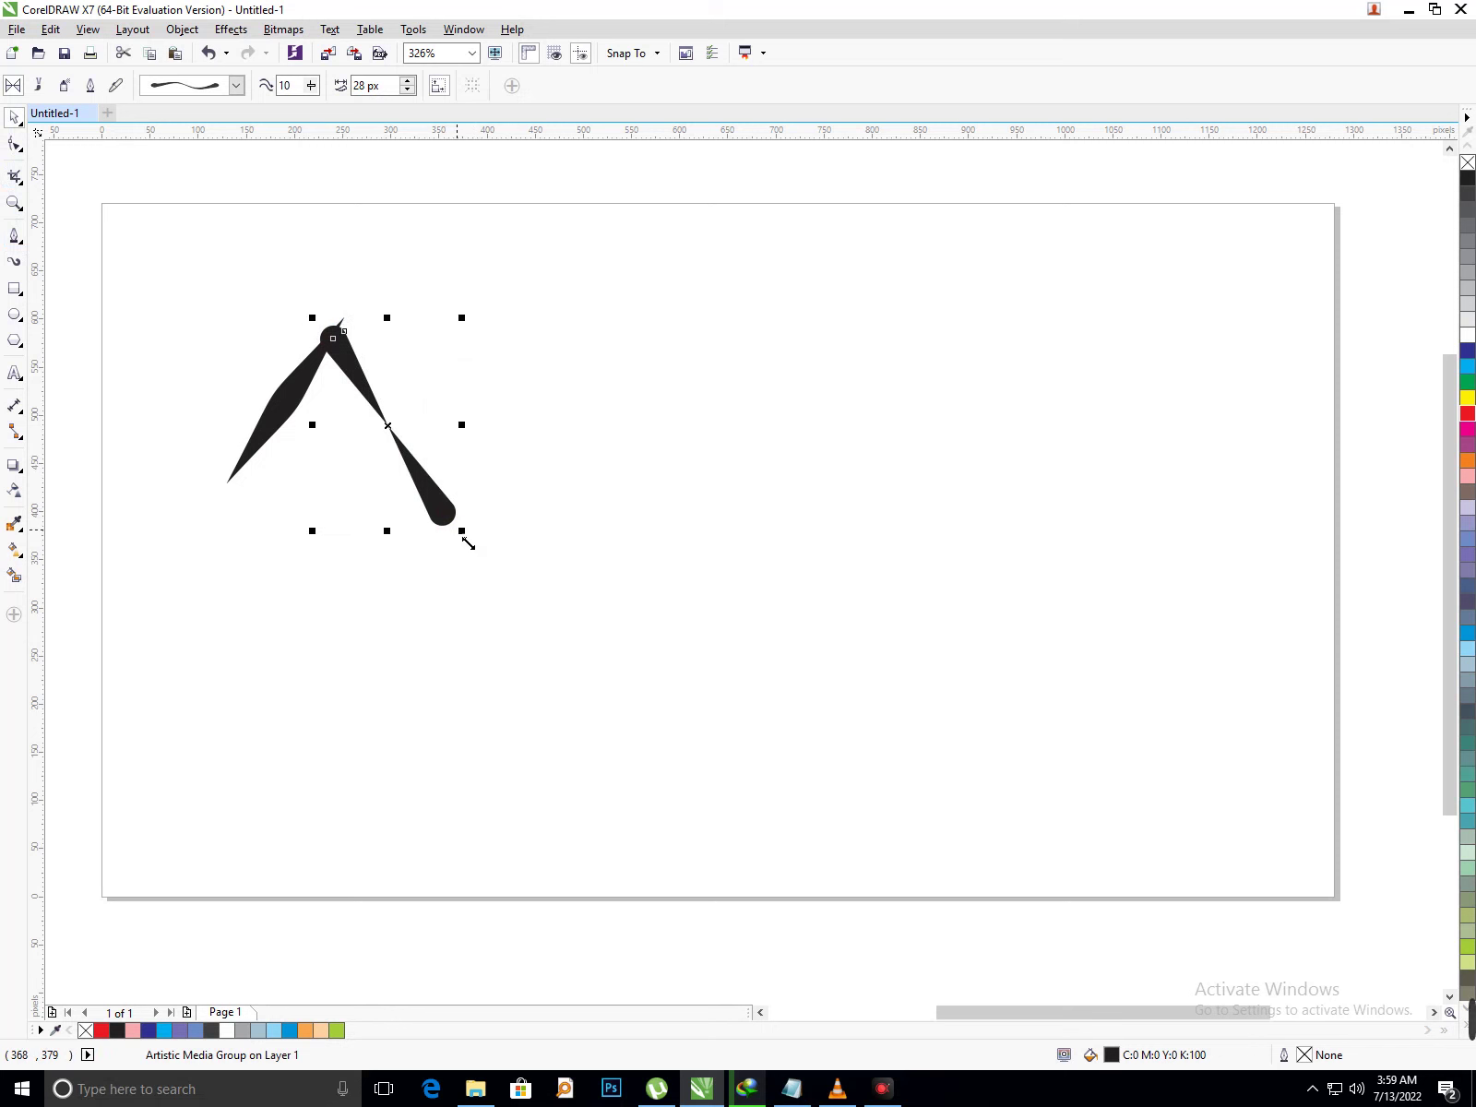
mouse_move(463, 531)
left_mouse_down()
mouse_move(465, 511)
mouse_move(434, 487)
mouse_move(461, 470)
left_mouse_up()
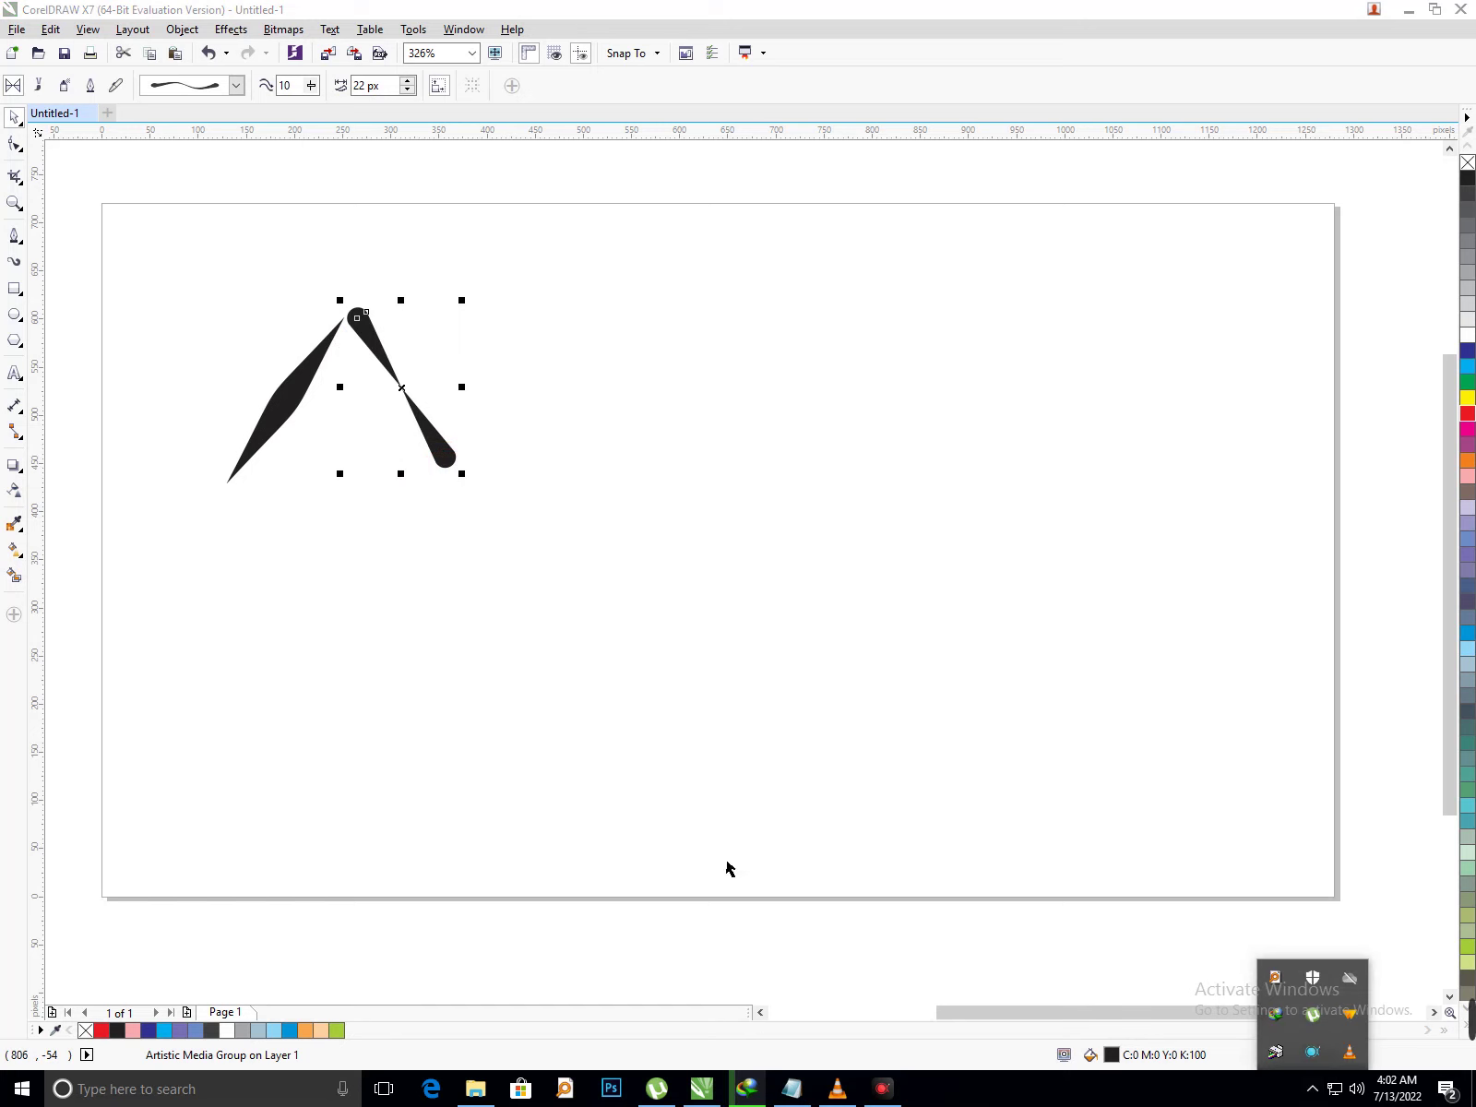
- Switch to Notepad and add a new line to the notes reading "in this way you c"
left_click(793, 1090)
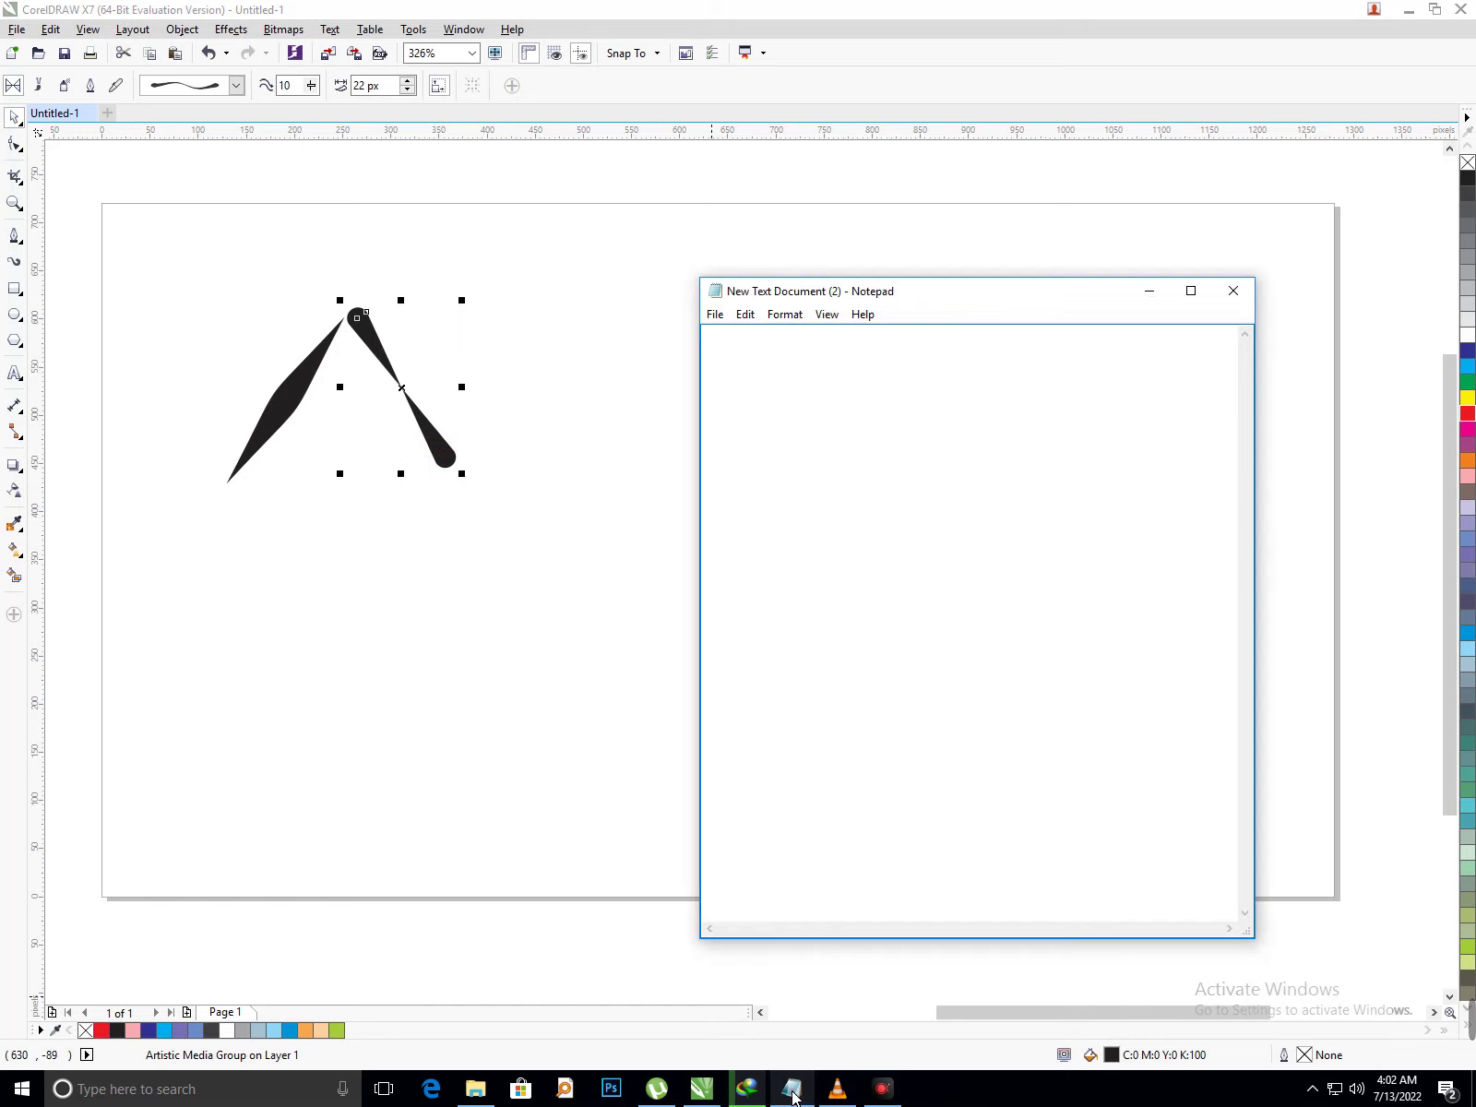
key("Return")
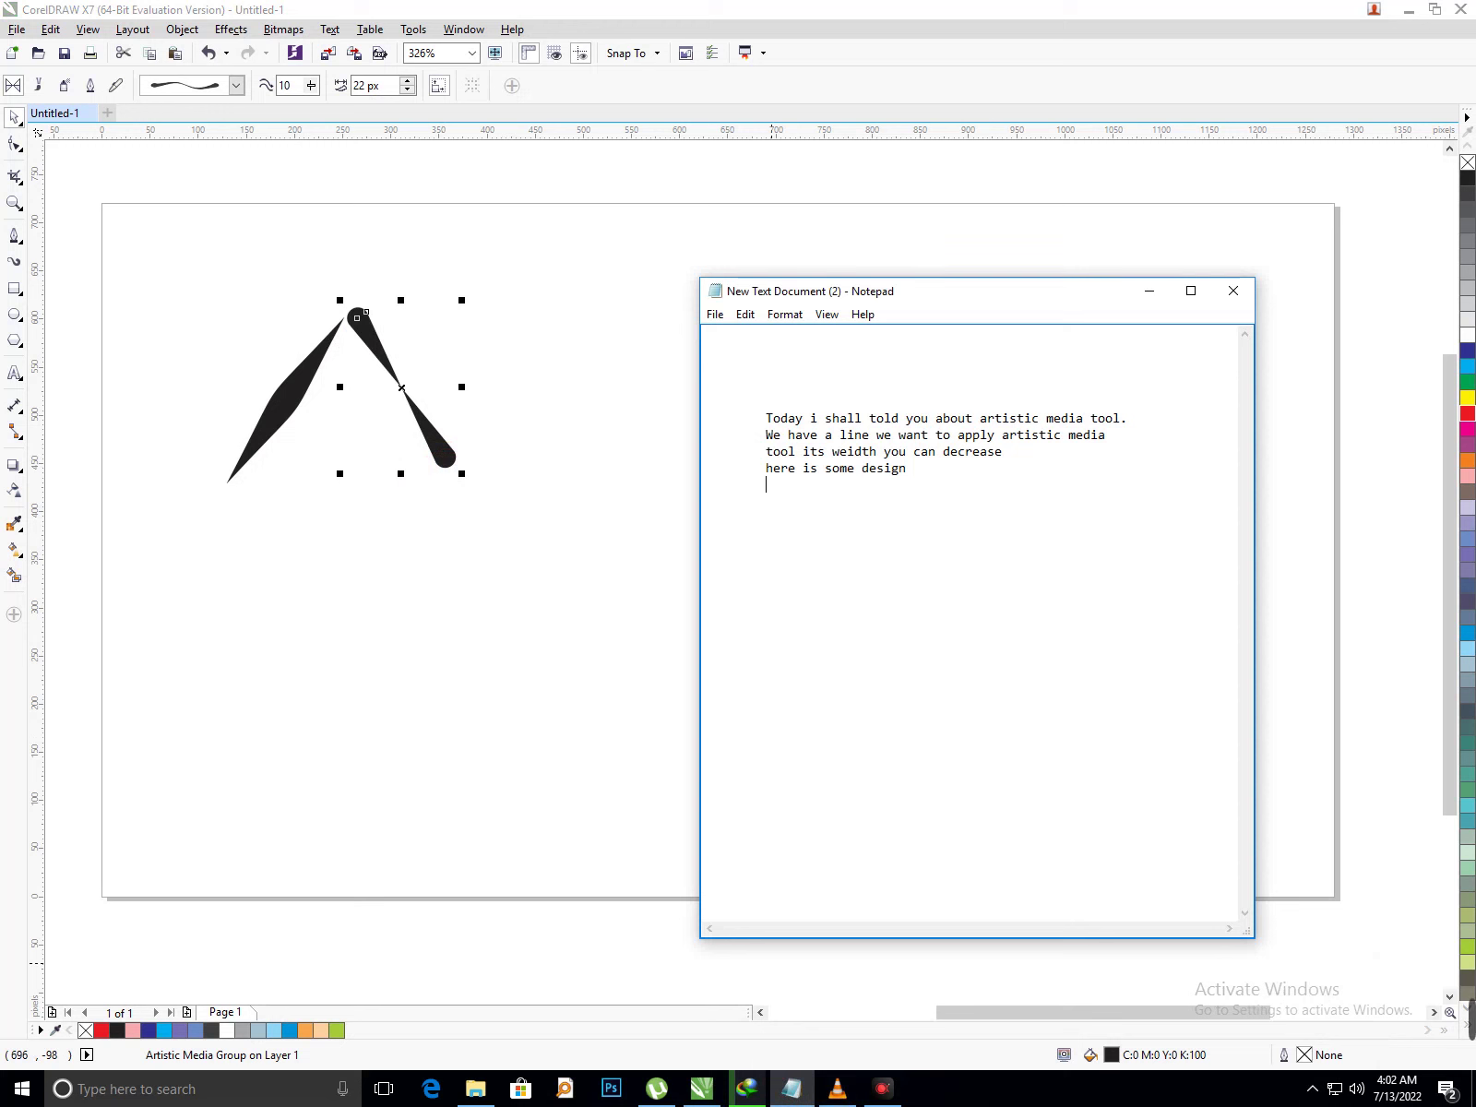
type("in this way you c")
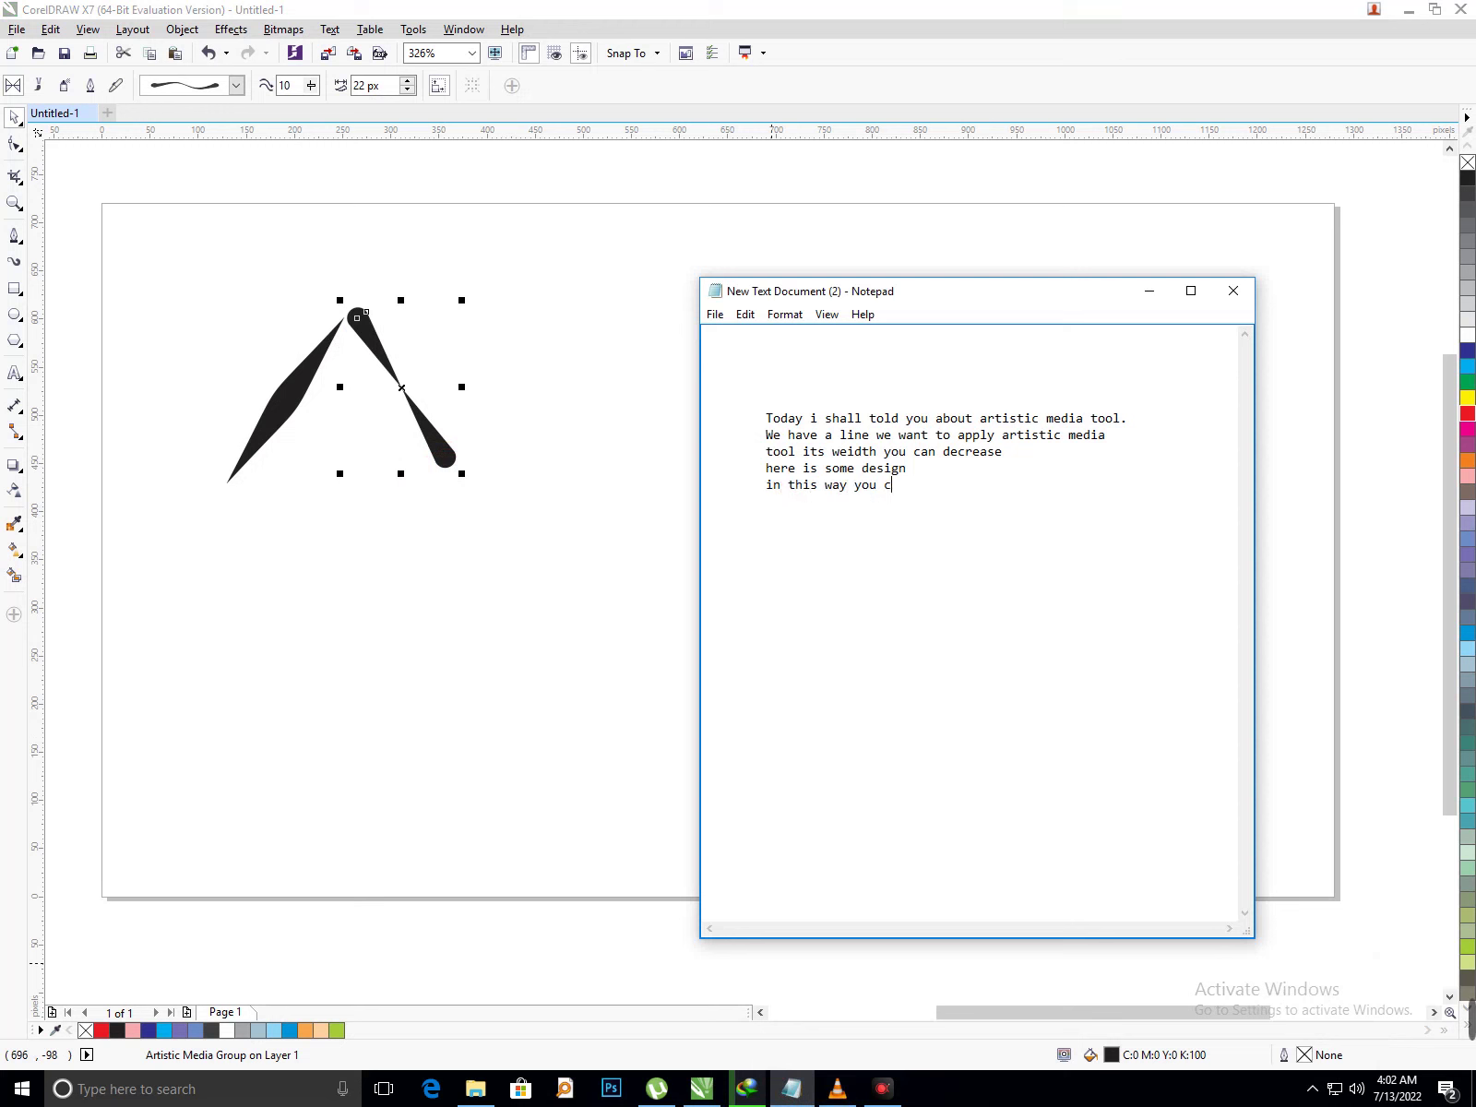
- Switch back to CorelDRAW and draw a horizontal straight line about 173 px long beneath the two slanted strokes
left_click(701, 1089)
left_click(14, 236)
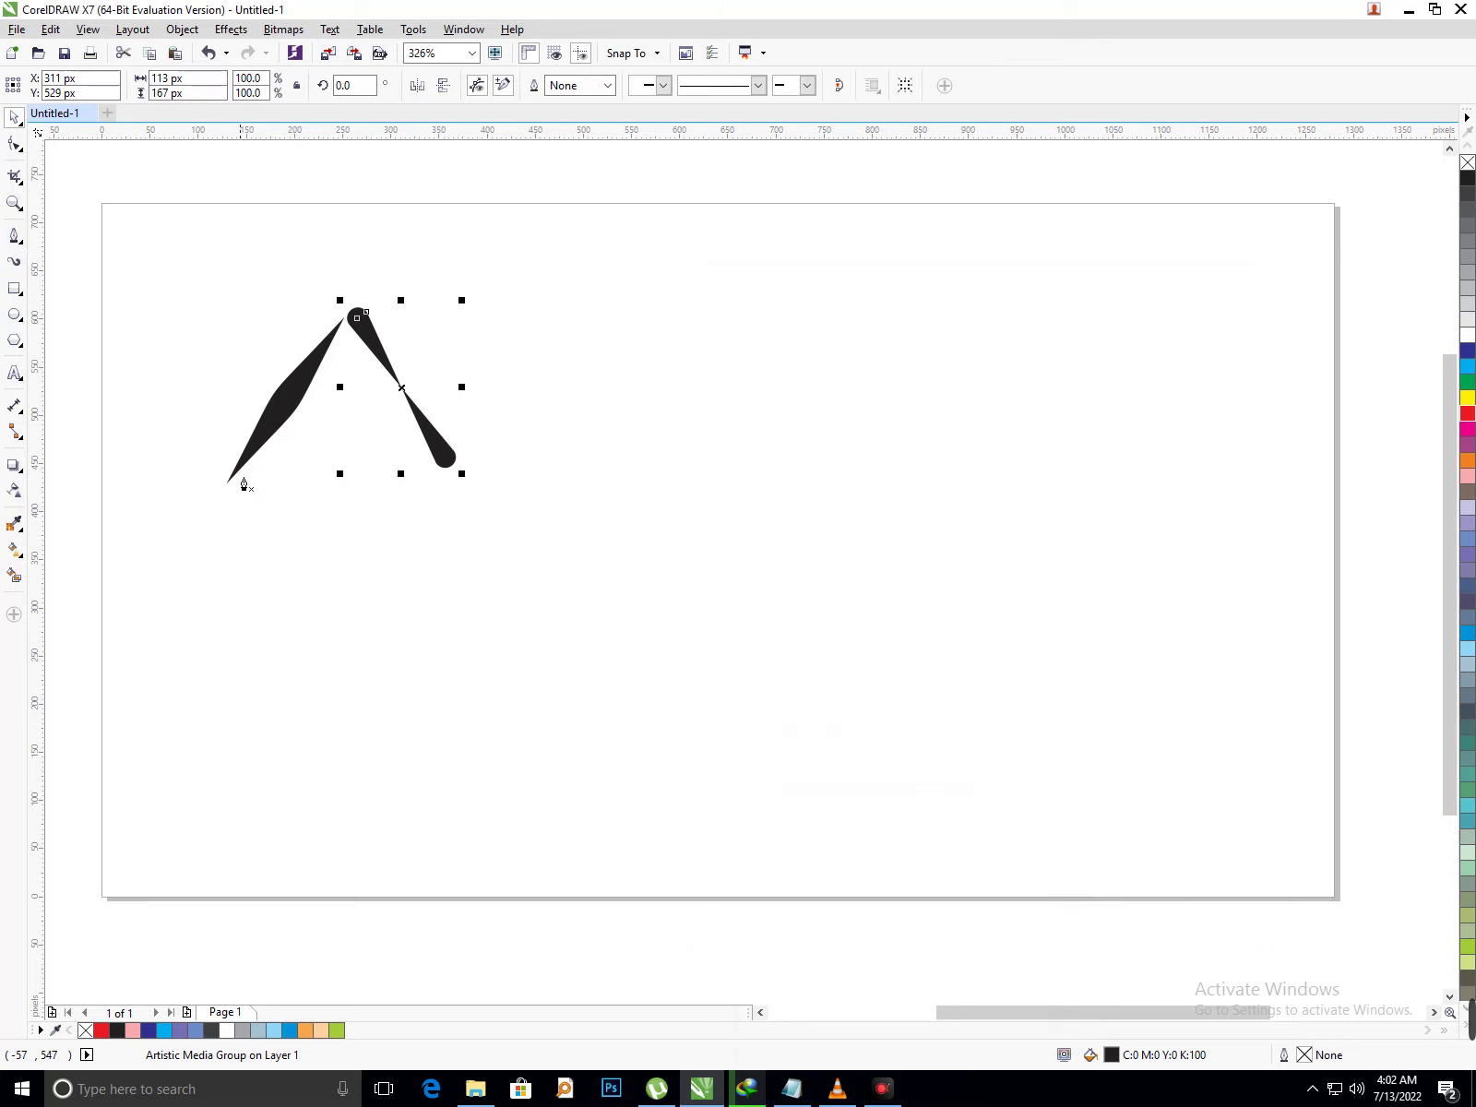
left_click(248, 483)
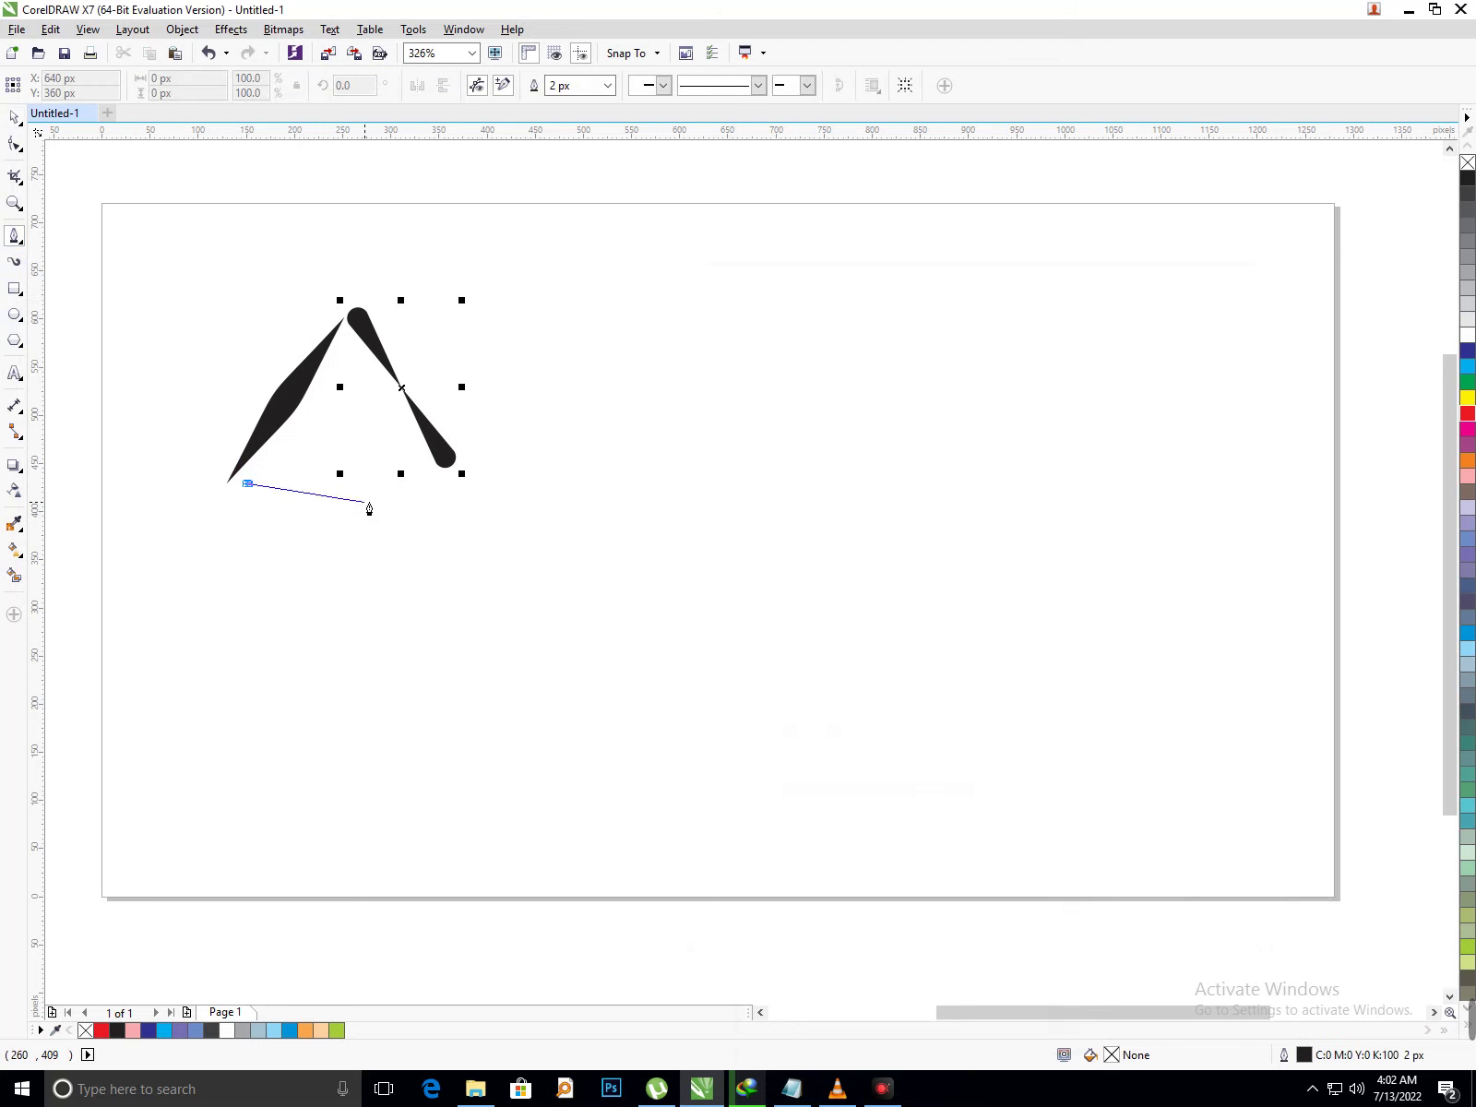
left_click(417, 488)
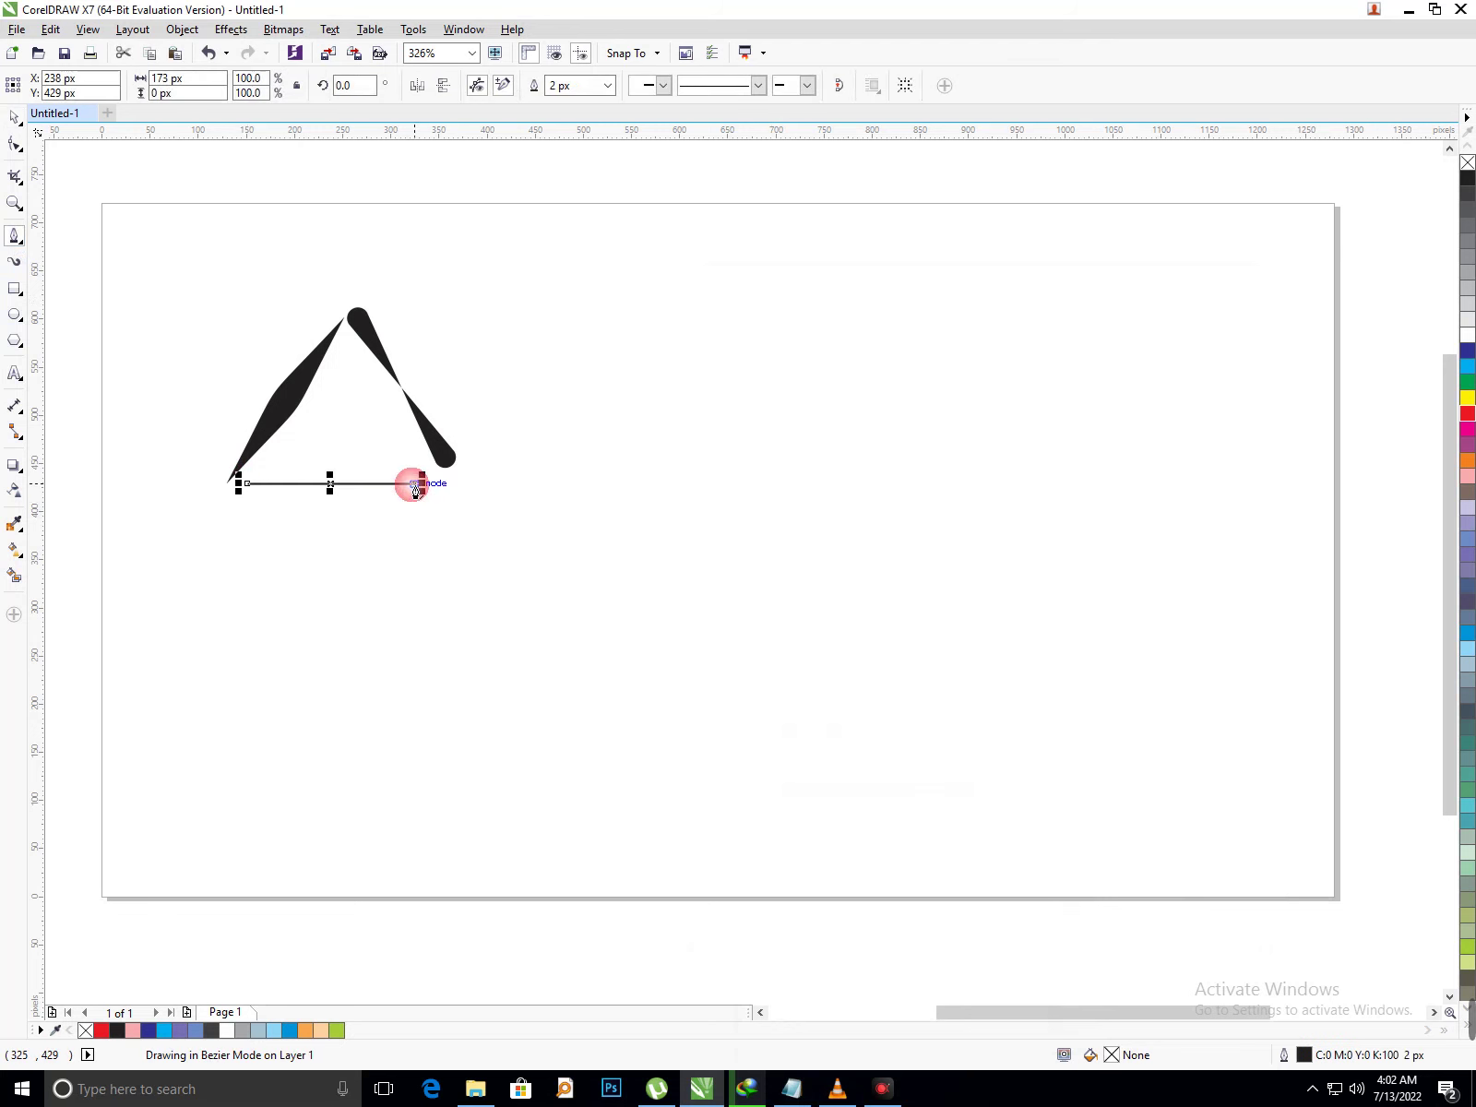
- Apply the Artistic Media preset with a thick middle and two pointed ends to the horizontal line
left_click(14, 261)
left_click(235, 86)
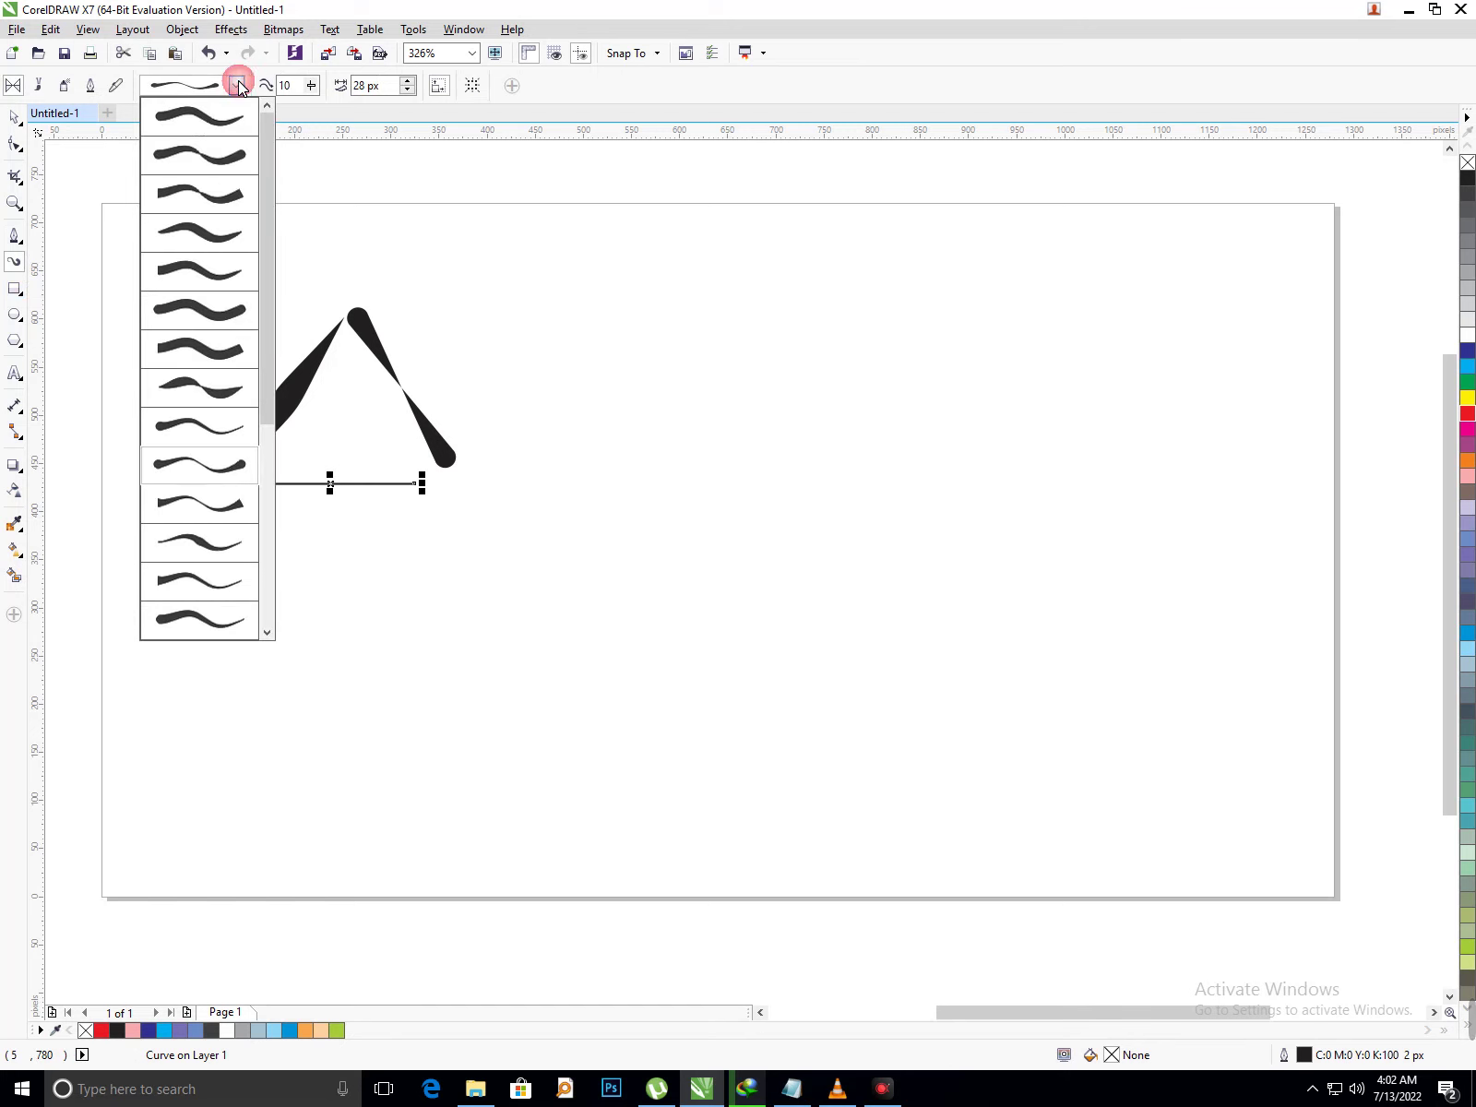
left_click(226, 469)
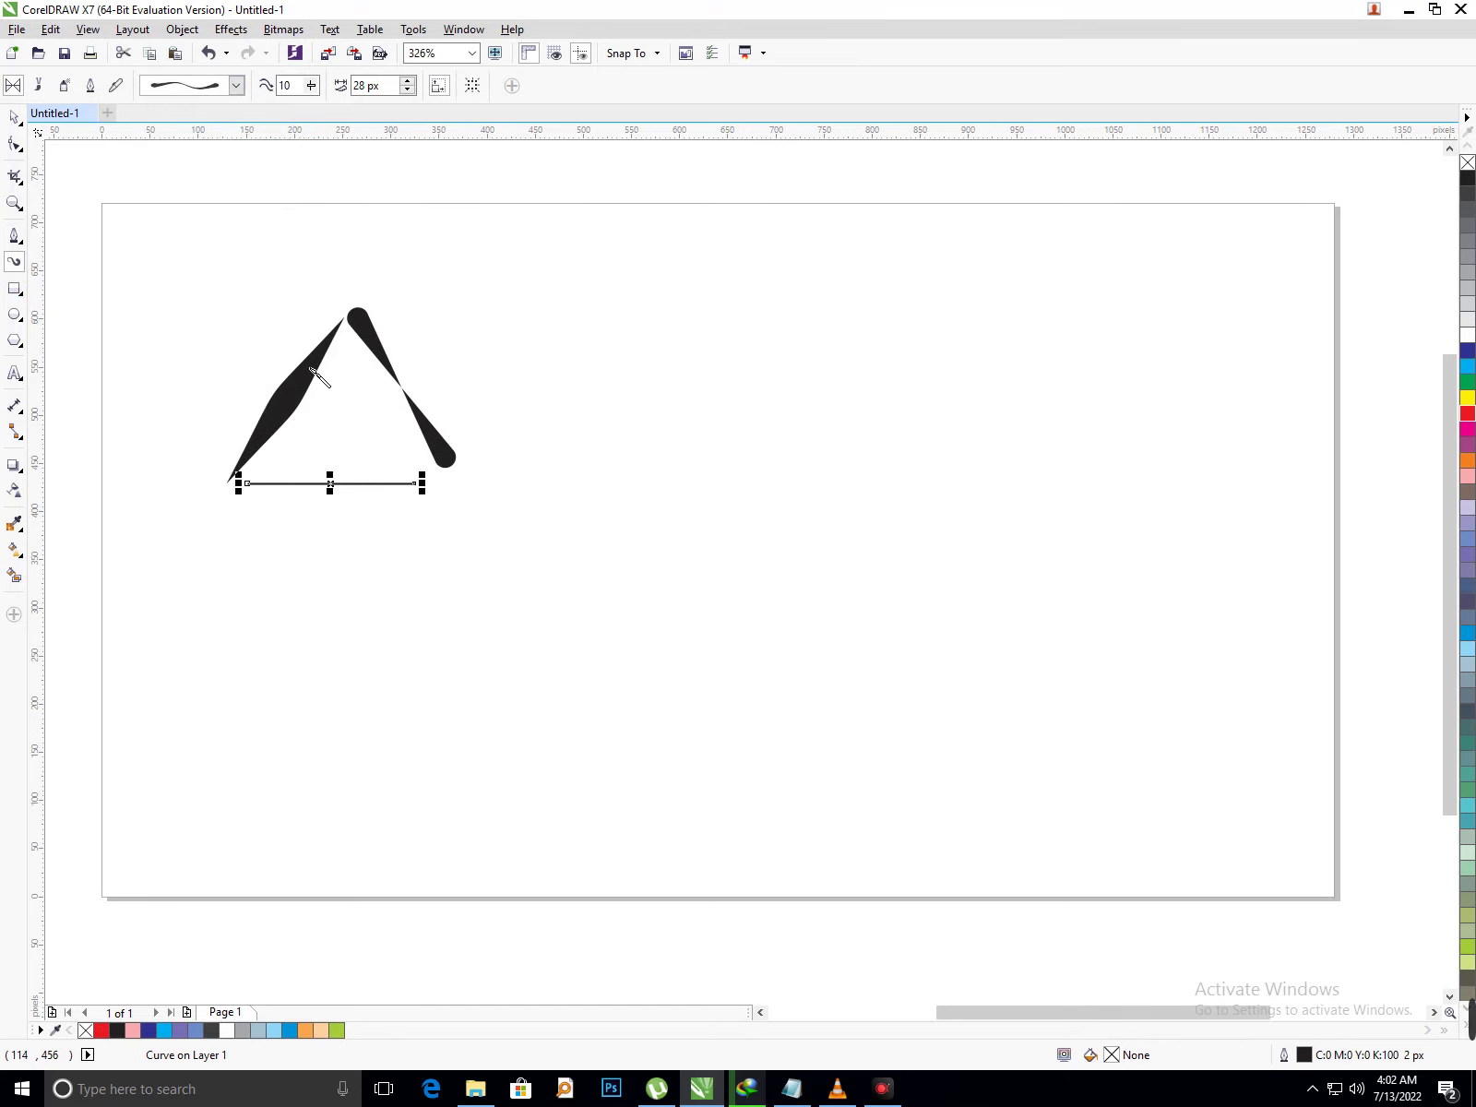
left_click(241, 86)
left_click_drag(266, 282, 263, 461)
left_click(234, 464)
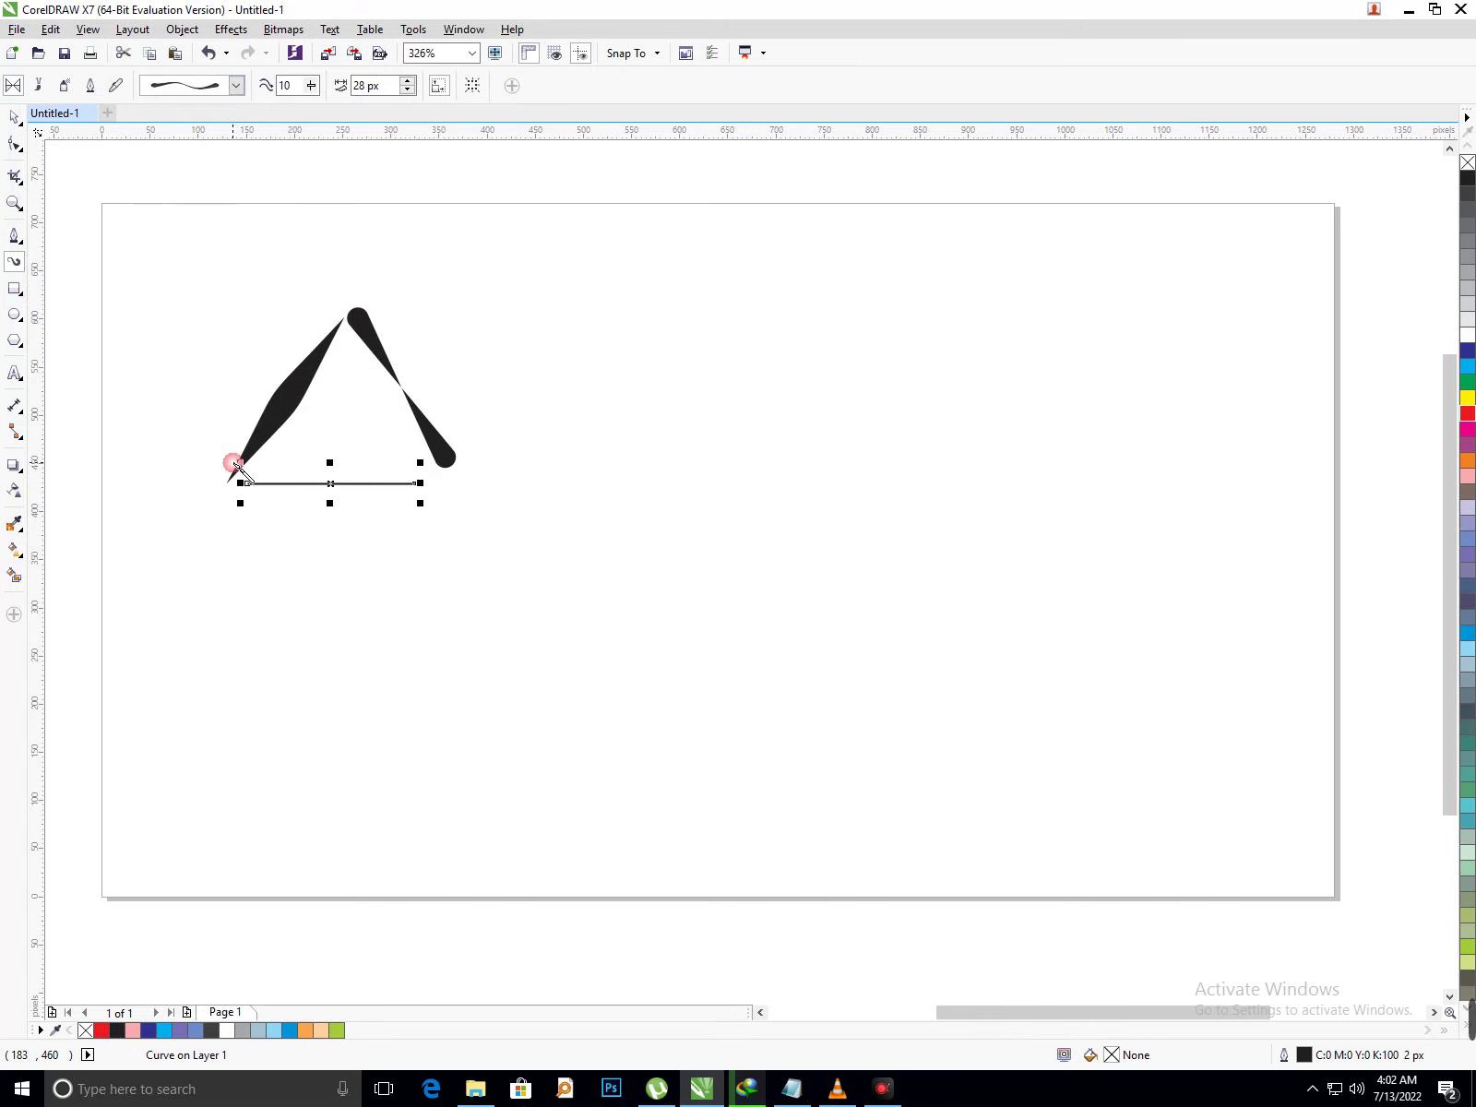
- Shift the horizontal stroke slightly to the right so it sits centred under the two slanted strokes
left_click(13, 117)
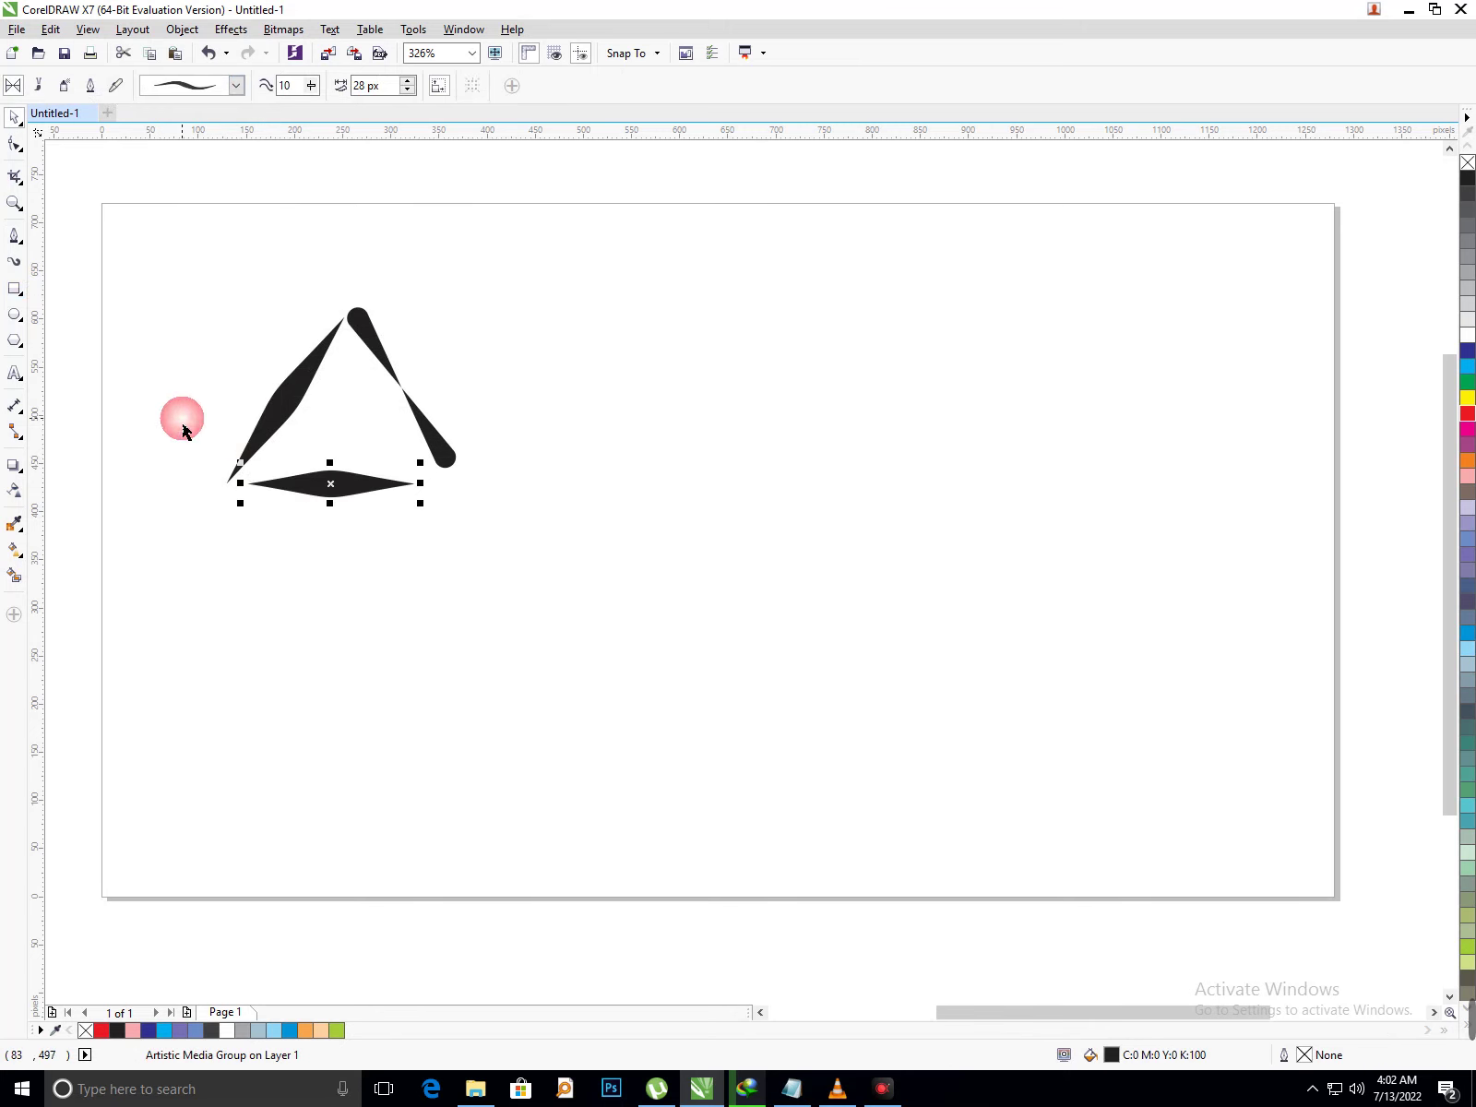
left_click(184, 430)
left_click(332, 501)
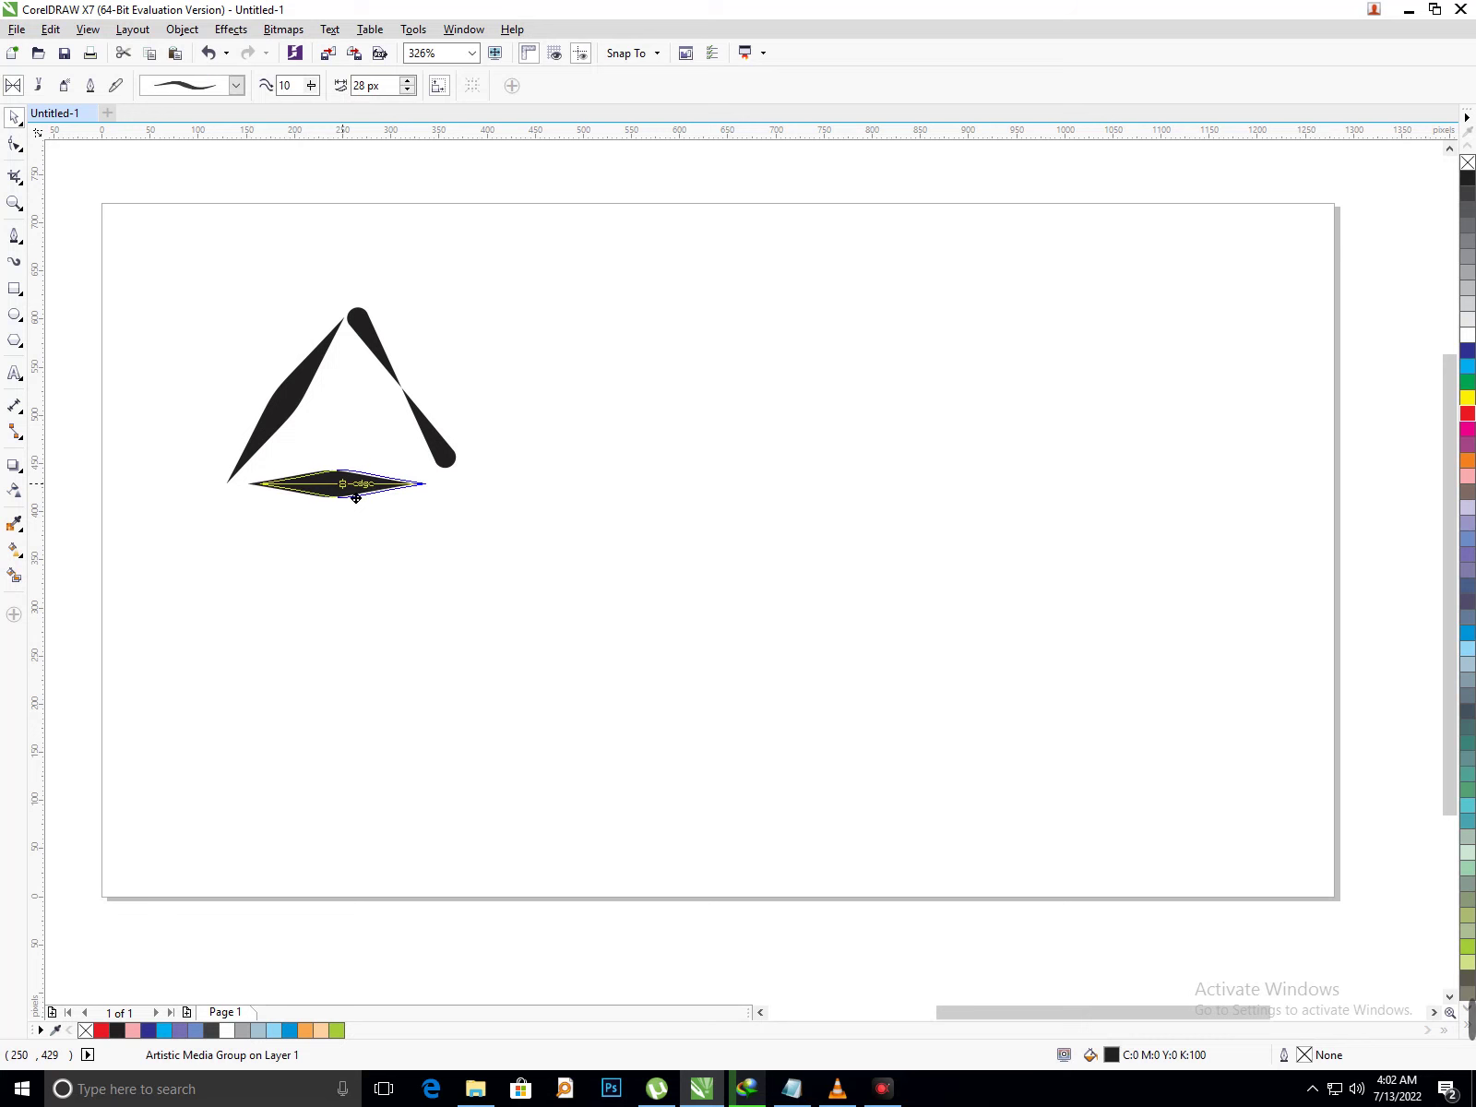
- Fill the horizontal stroke with red, the round-ended stroke with blue and the slanted pointed stroke with green
left_click(1467, 417)
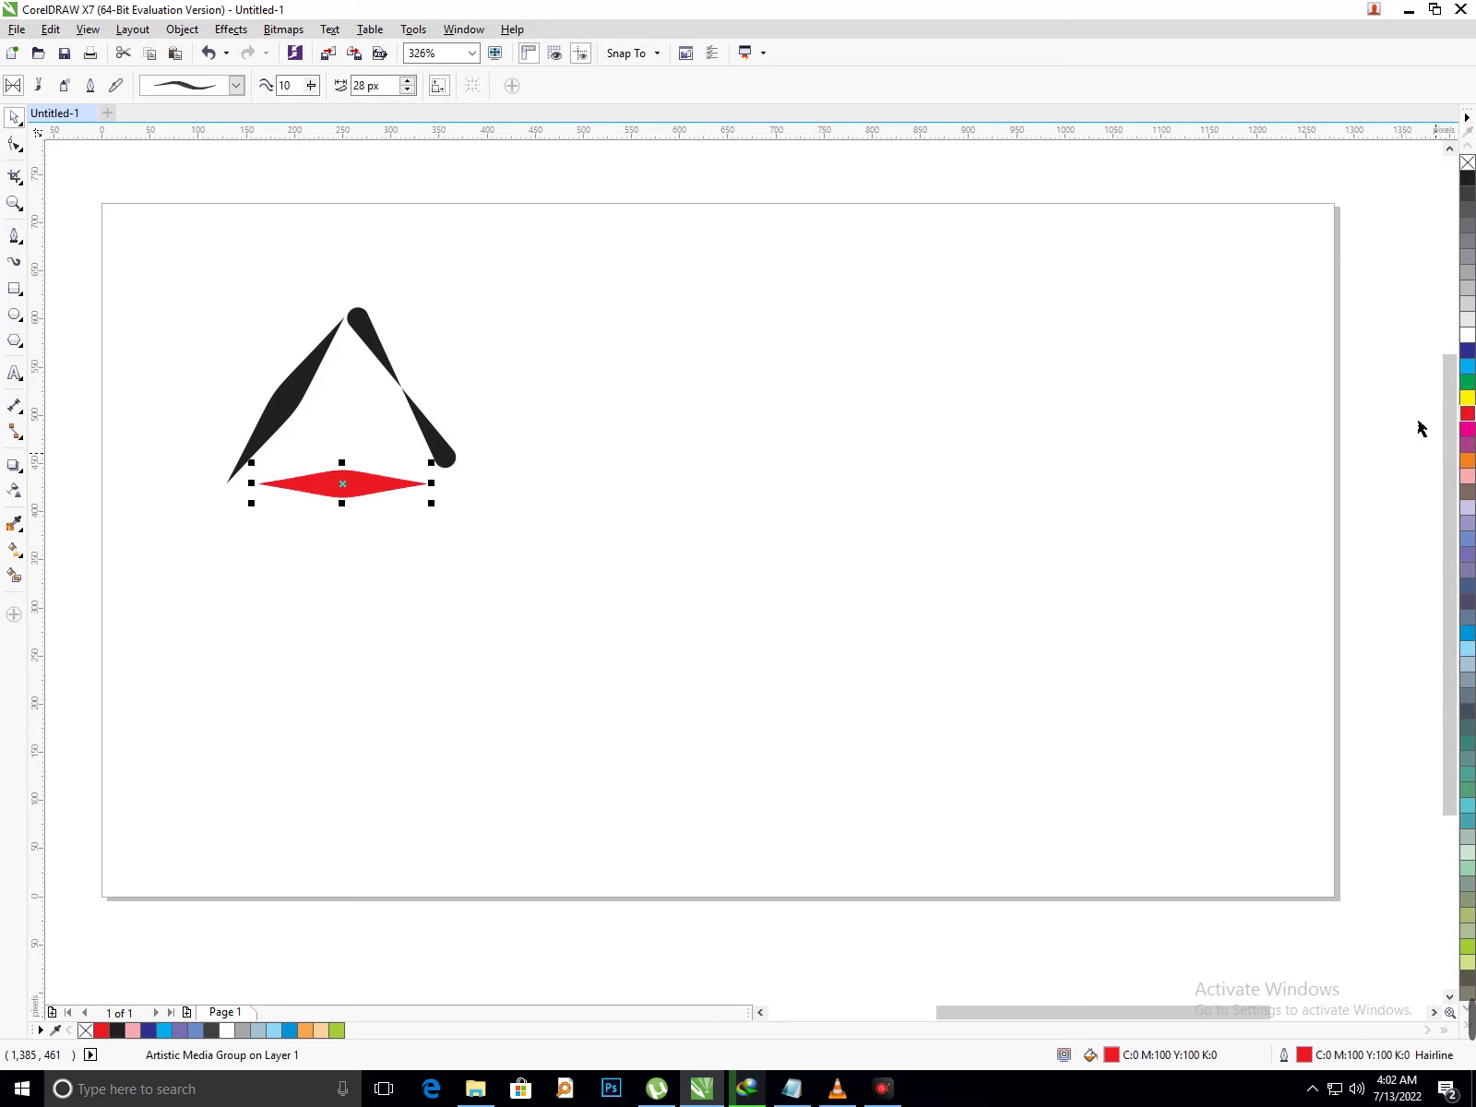
left_click(745, 470)
left_click(458, 468)
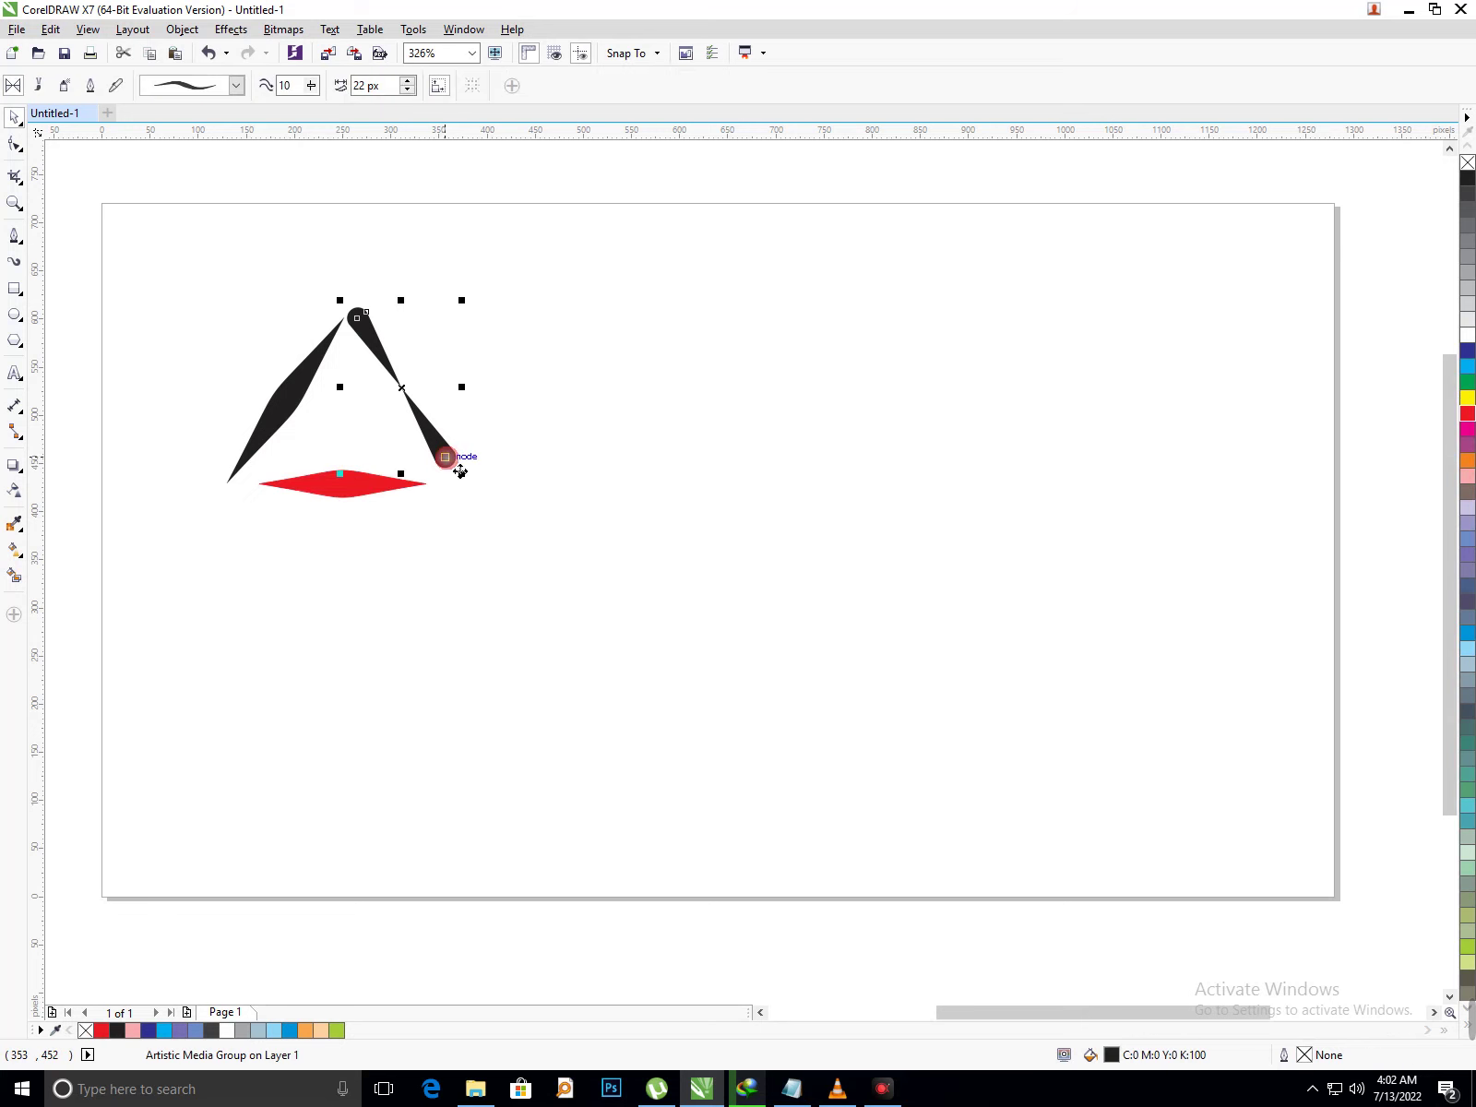
left_click(1467, 351)
left_click(926, 494)
left_click(323, 392)
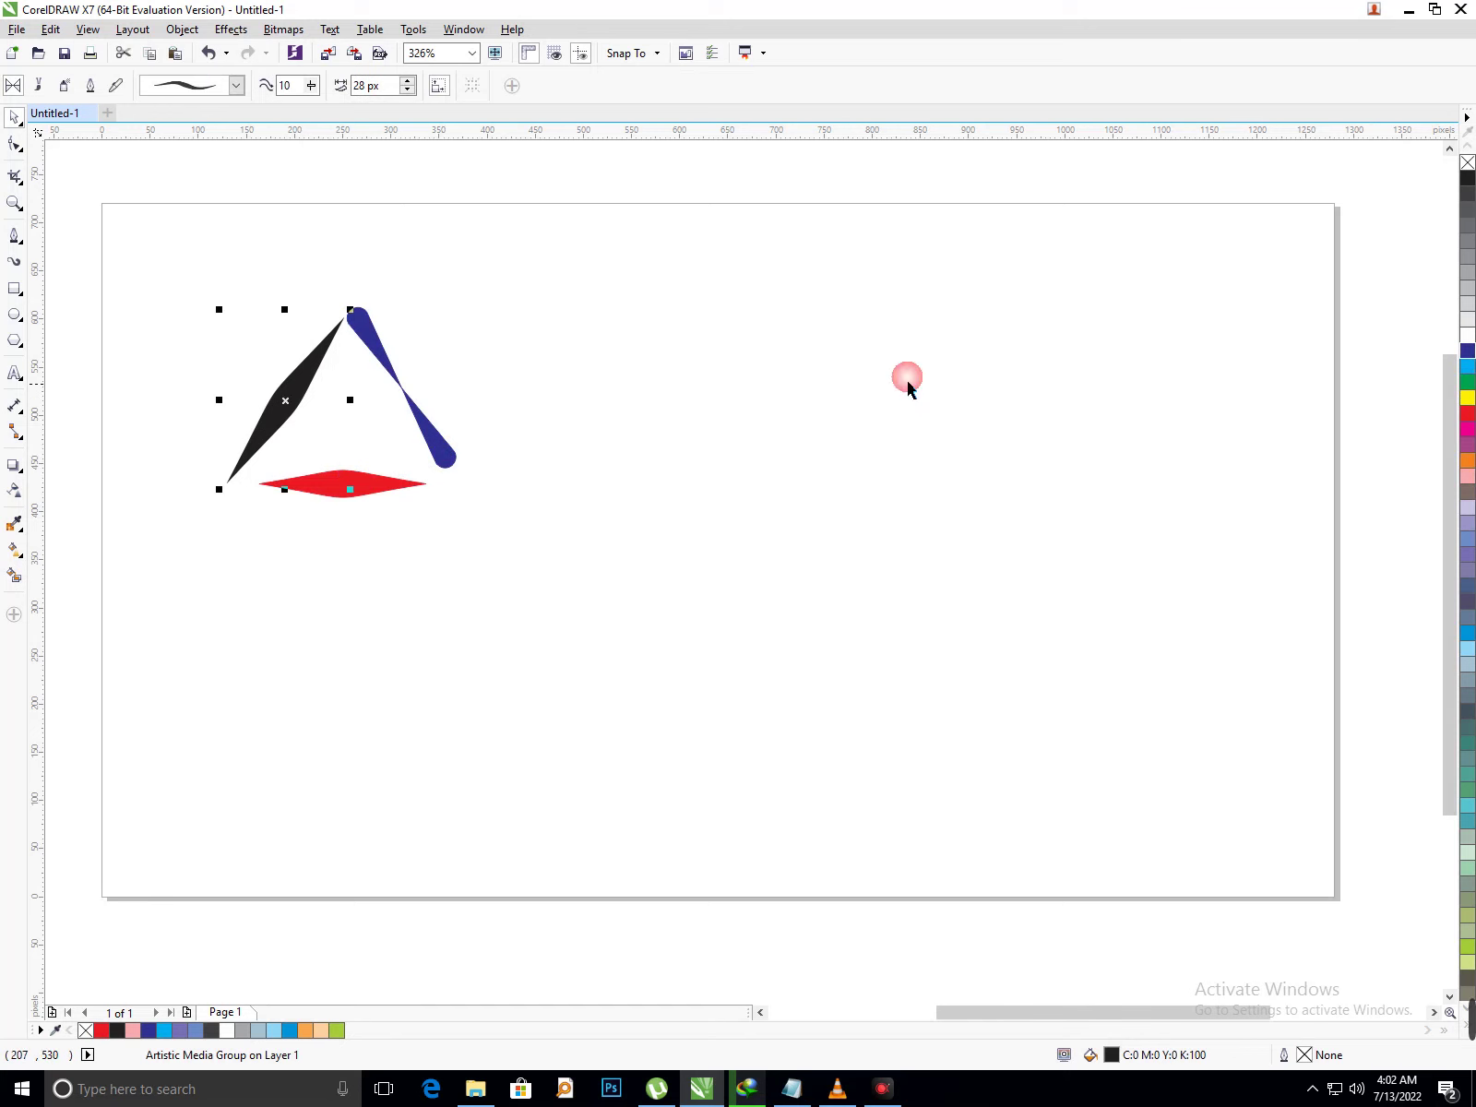
left_click(1468, 381)
left_click(801, 556)
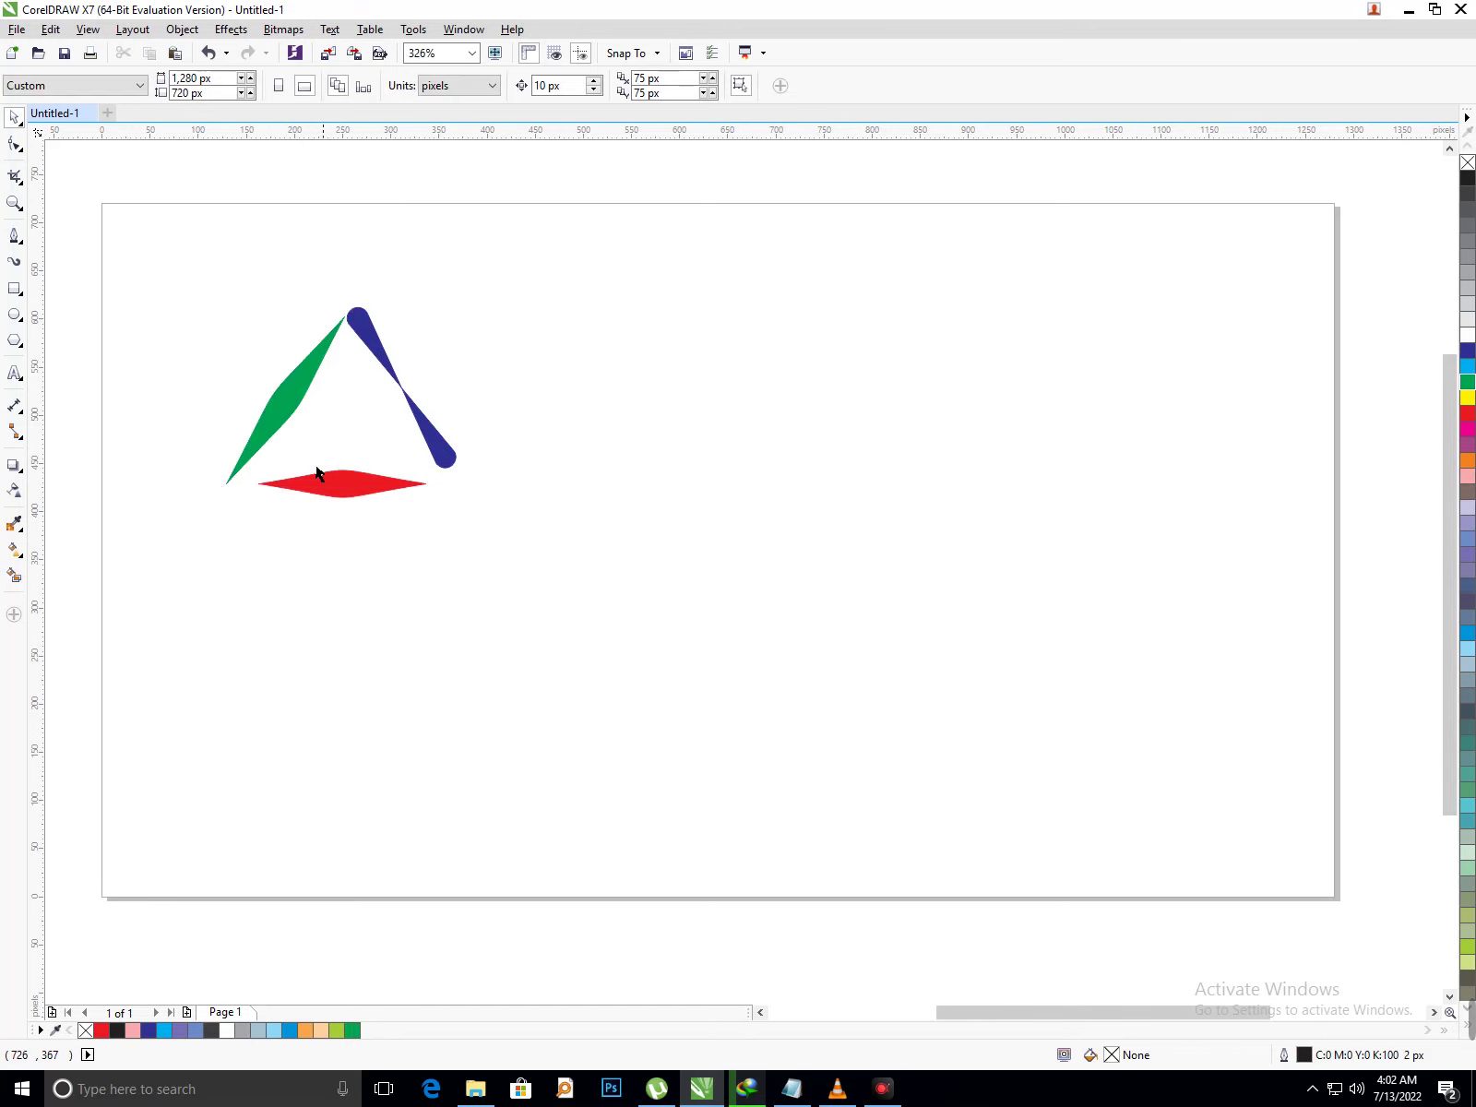
- Select all the coloured strokes and move the whole triangle toward the middle of the page
key("ctrl+a")
left_click_drag(402, 498, 706, 583)
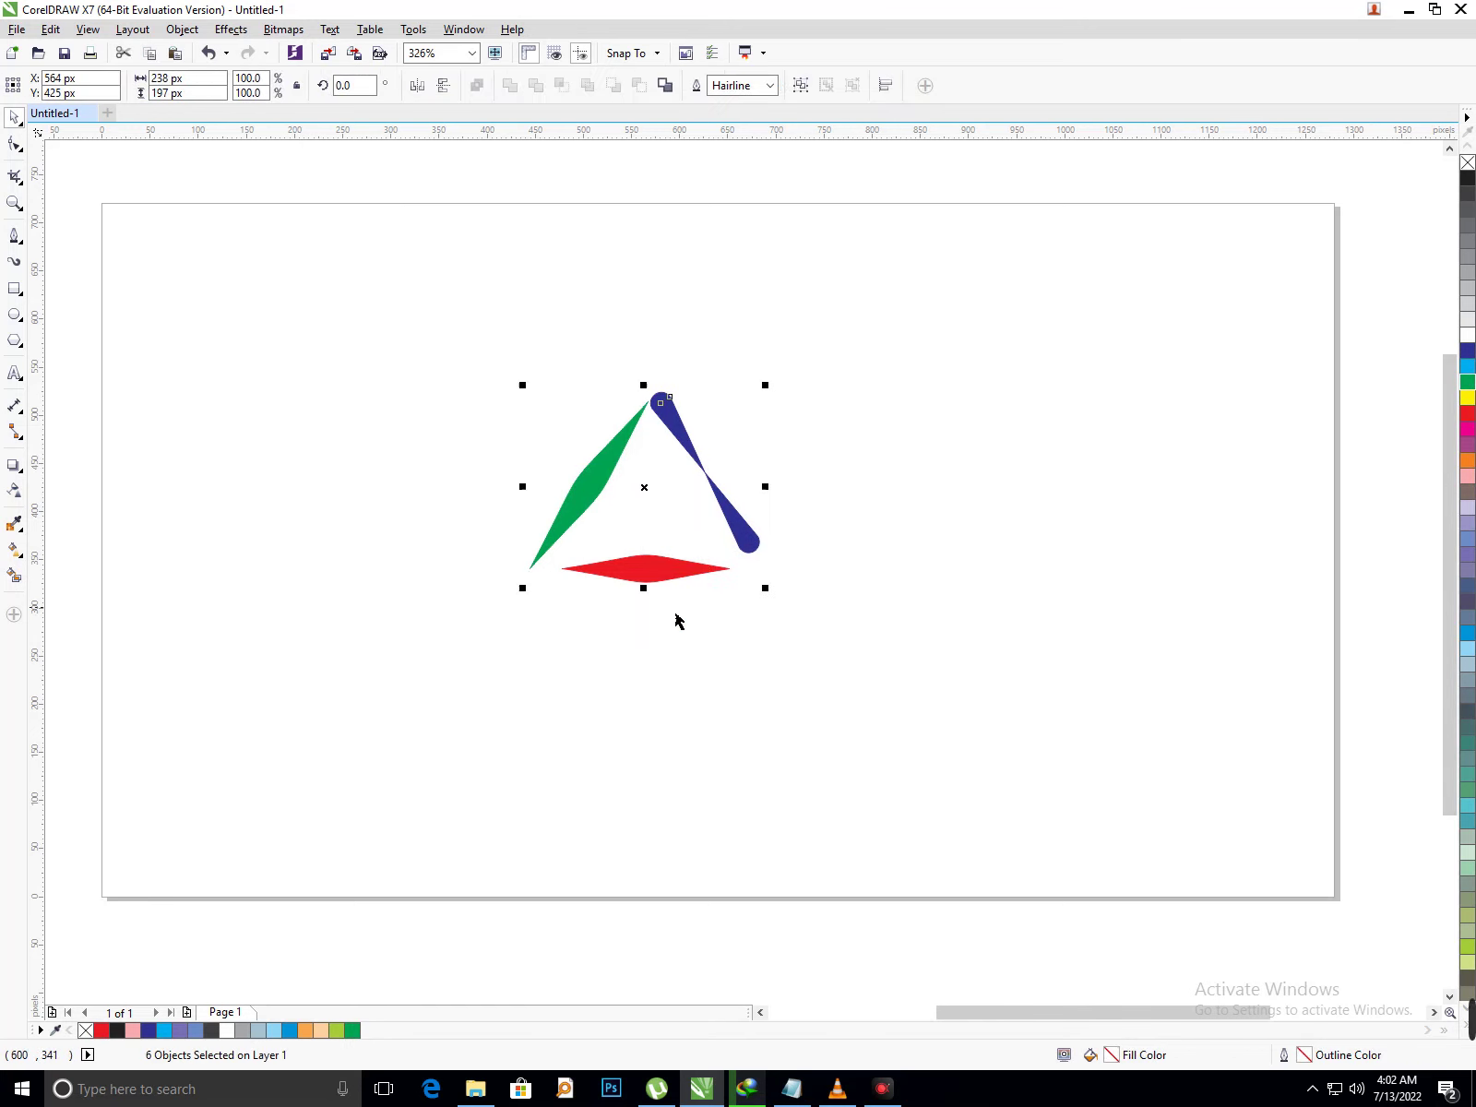
left_click(348, 575)
- Add the artistic text letter "H" and place it inside the triangle of coloured strokes
left_click(14, 374)
left_click(324, 461)
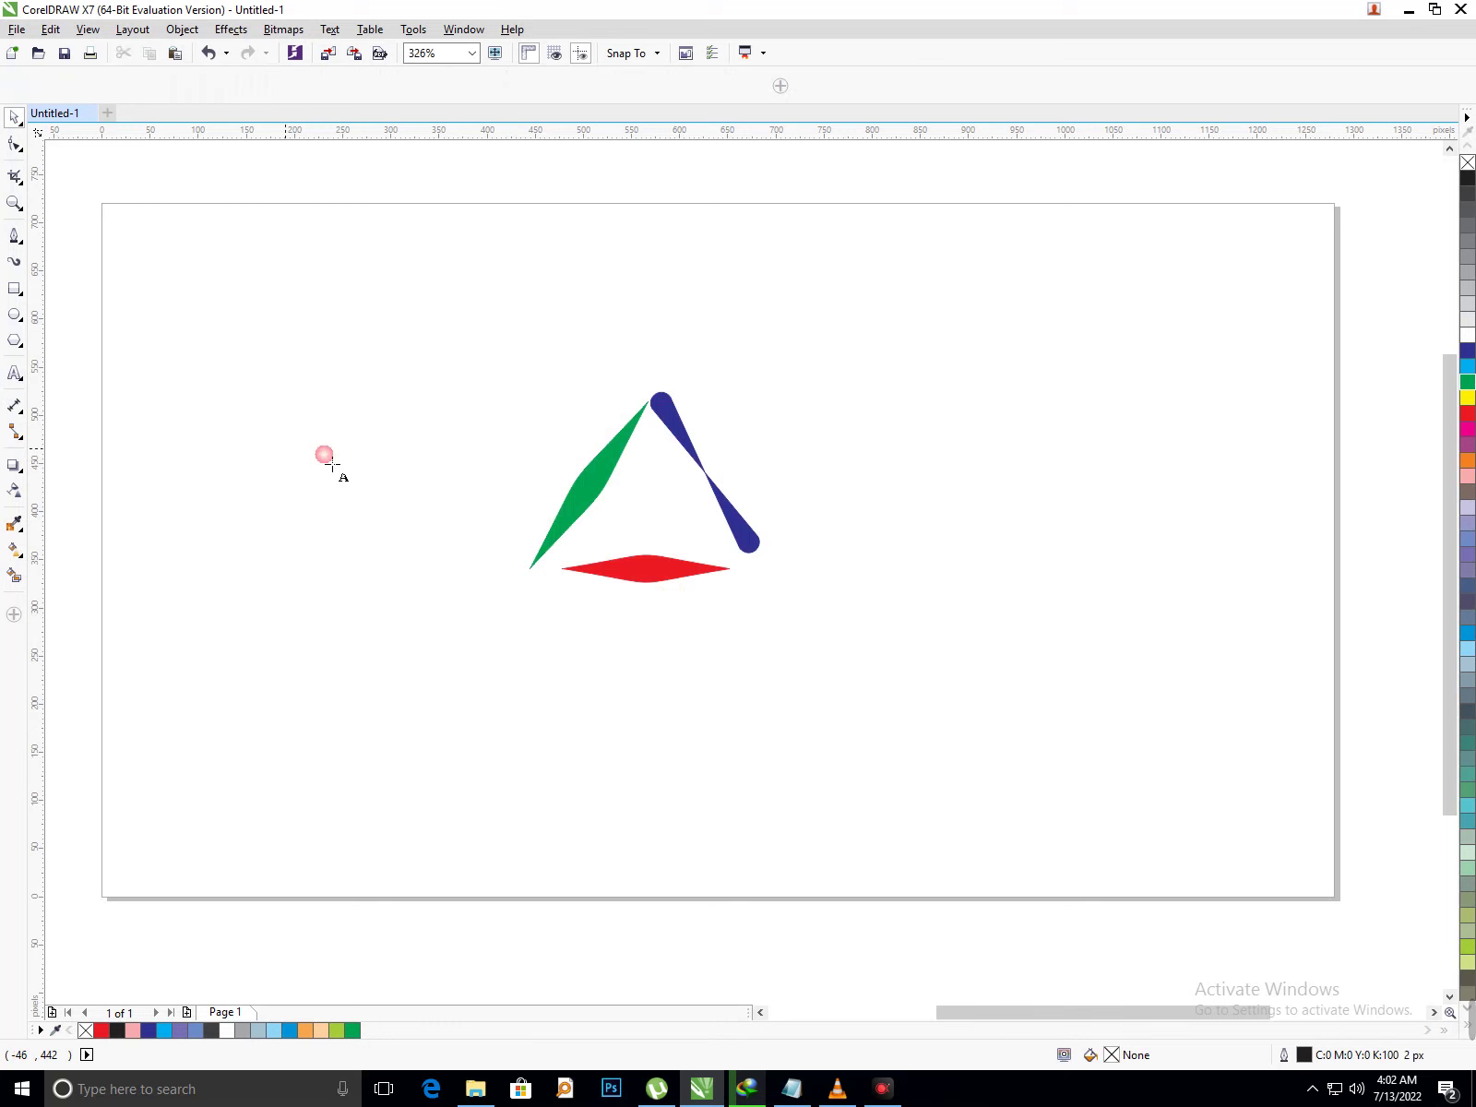
type("H")
key("Escape")
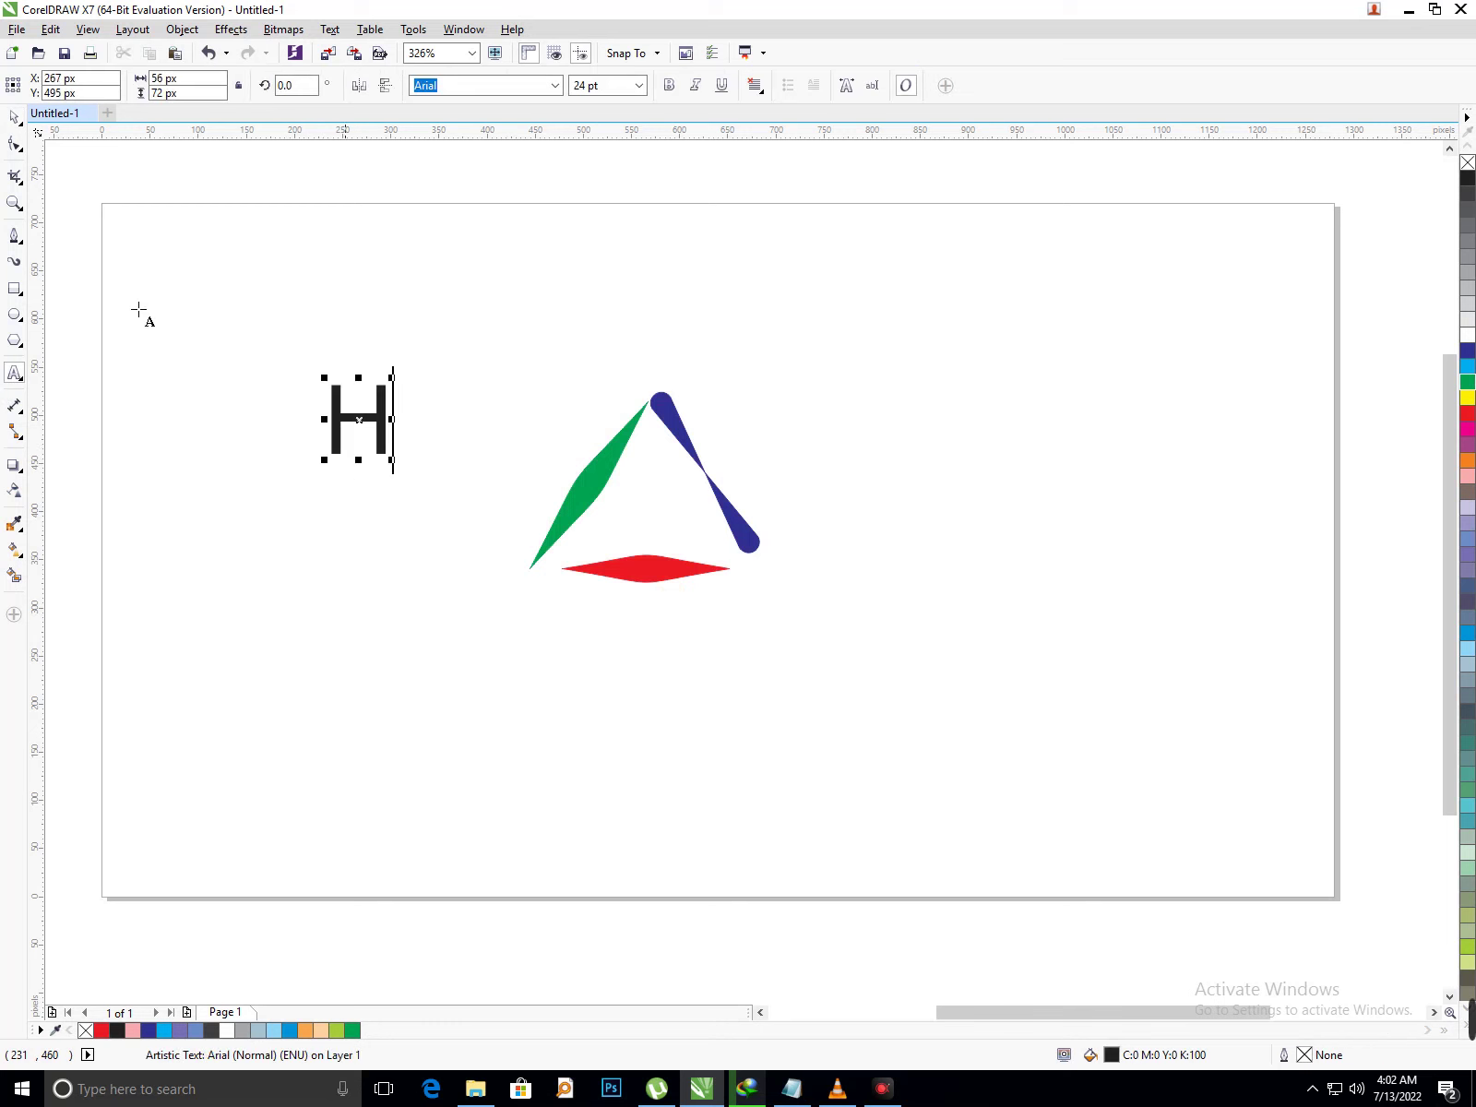
left_click(14, 117)
left_click(360, 413)
left_click_drag(359, 413, 689, 513)
- Select the triangle together with its letter and move the whole design to the right side of the page
left_click_drag(300, 253, 958, 771)
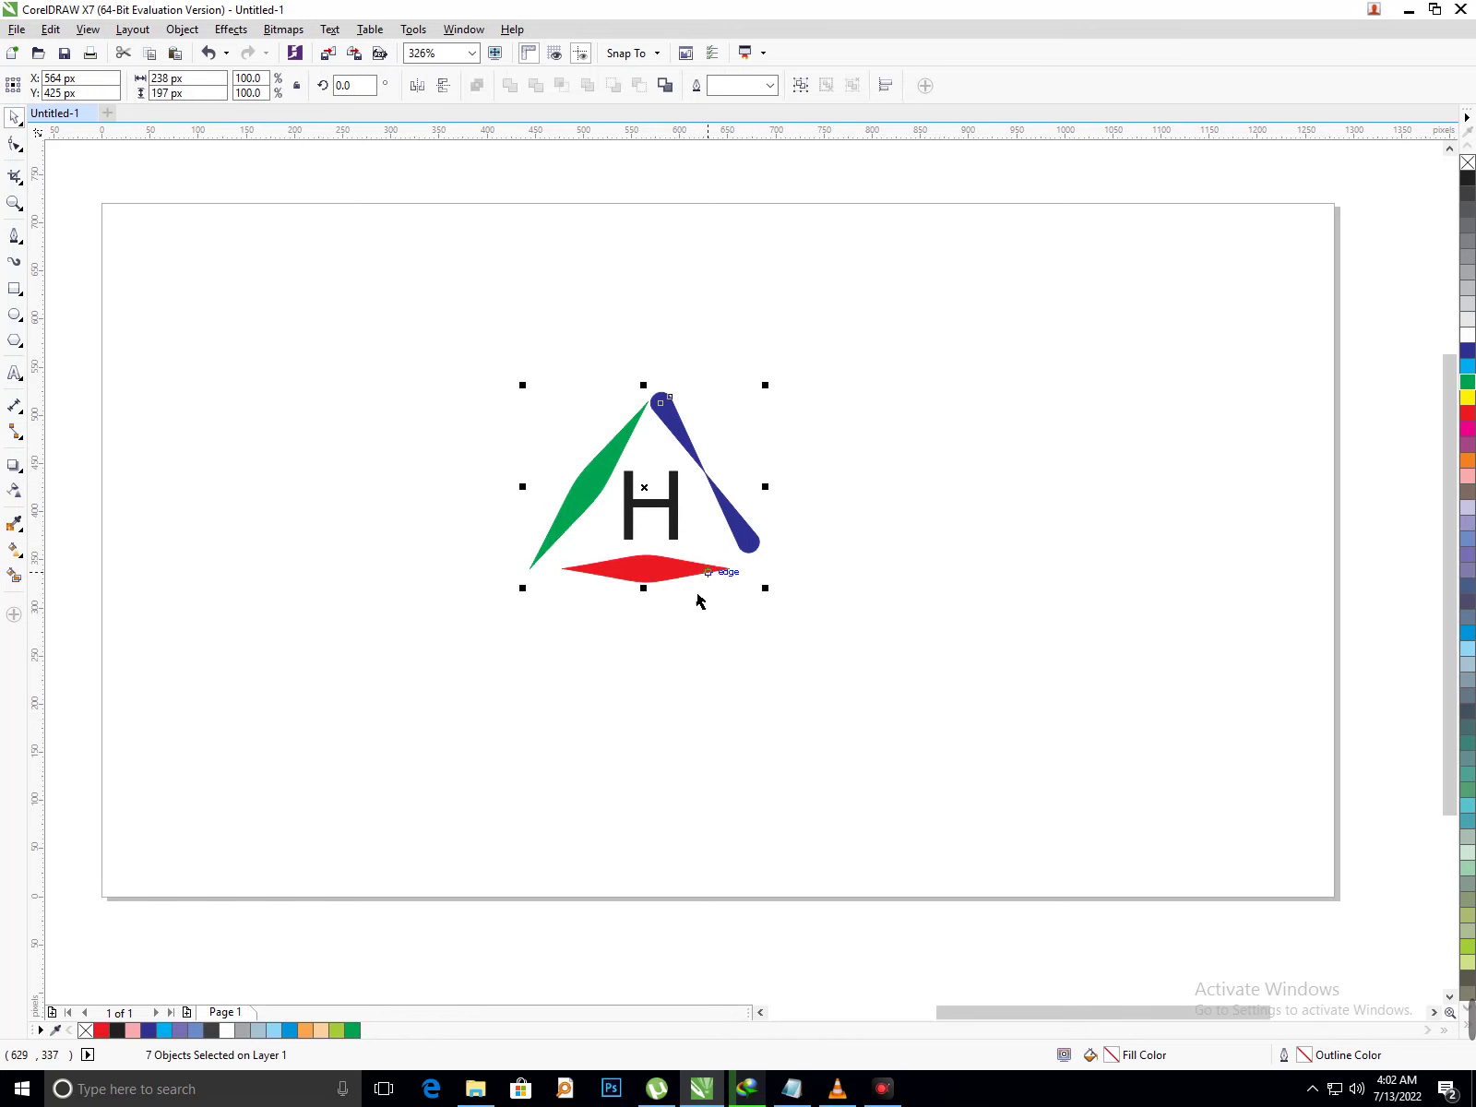
left_click_drag(670, 583, 1099, 519)
left_click(310, 395)
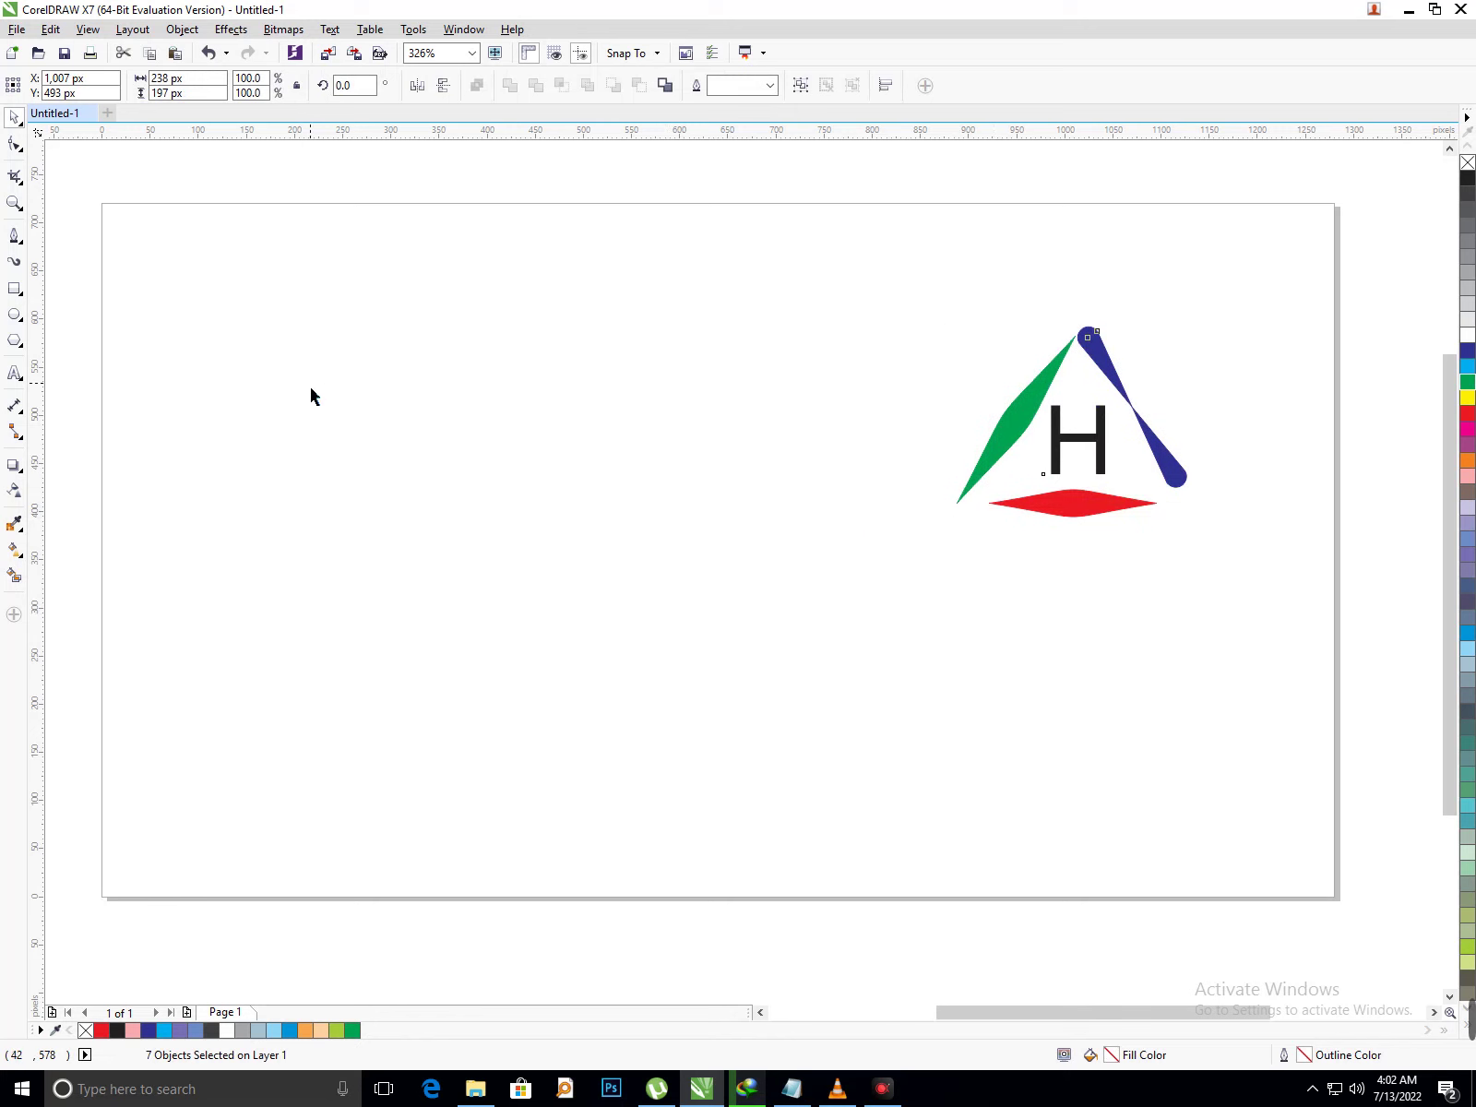
- Draw an S-shaped curve about 356 px wide and 63 px high, and move it down and right on the page
left_click(15, 236)
left_click(189, 369)
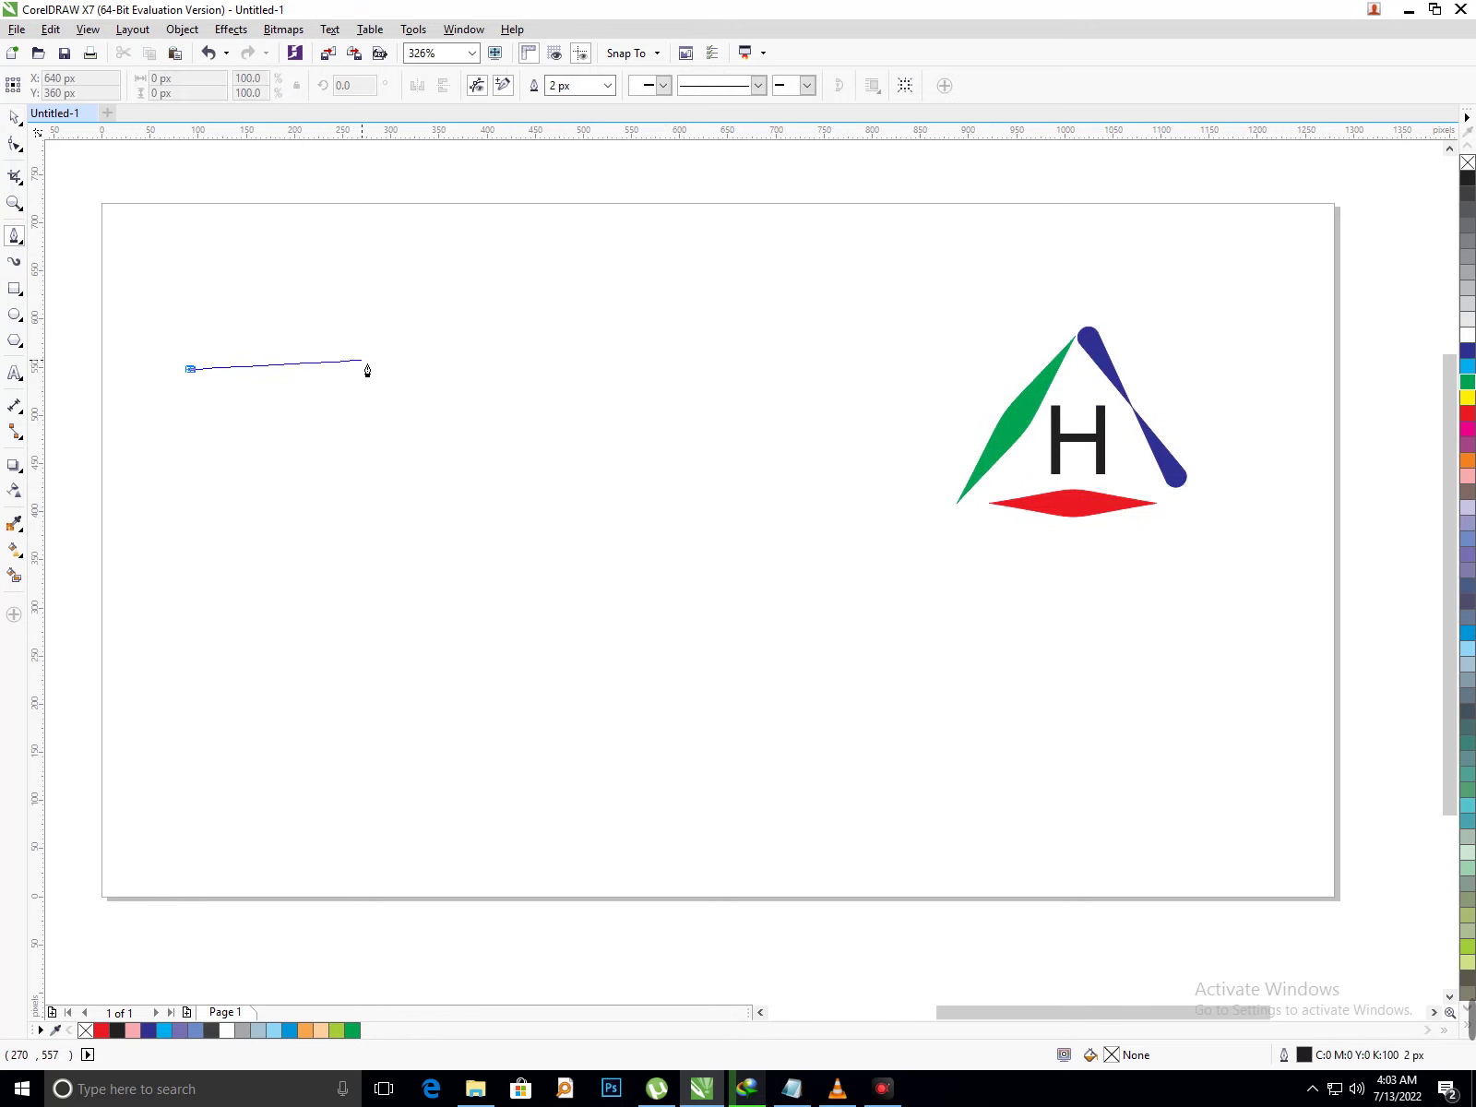
left_click_drag(364, 369, 492, 441)
left_click(534, 366)
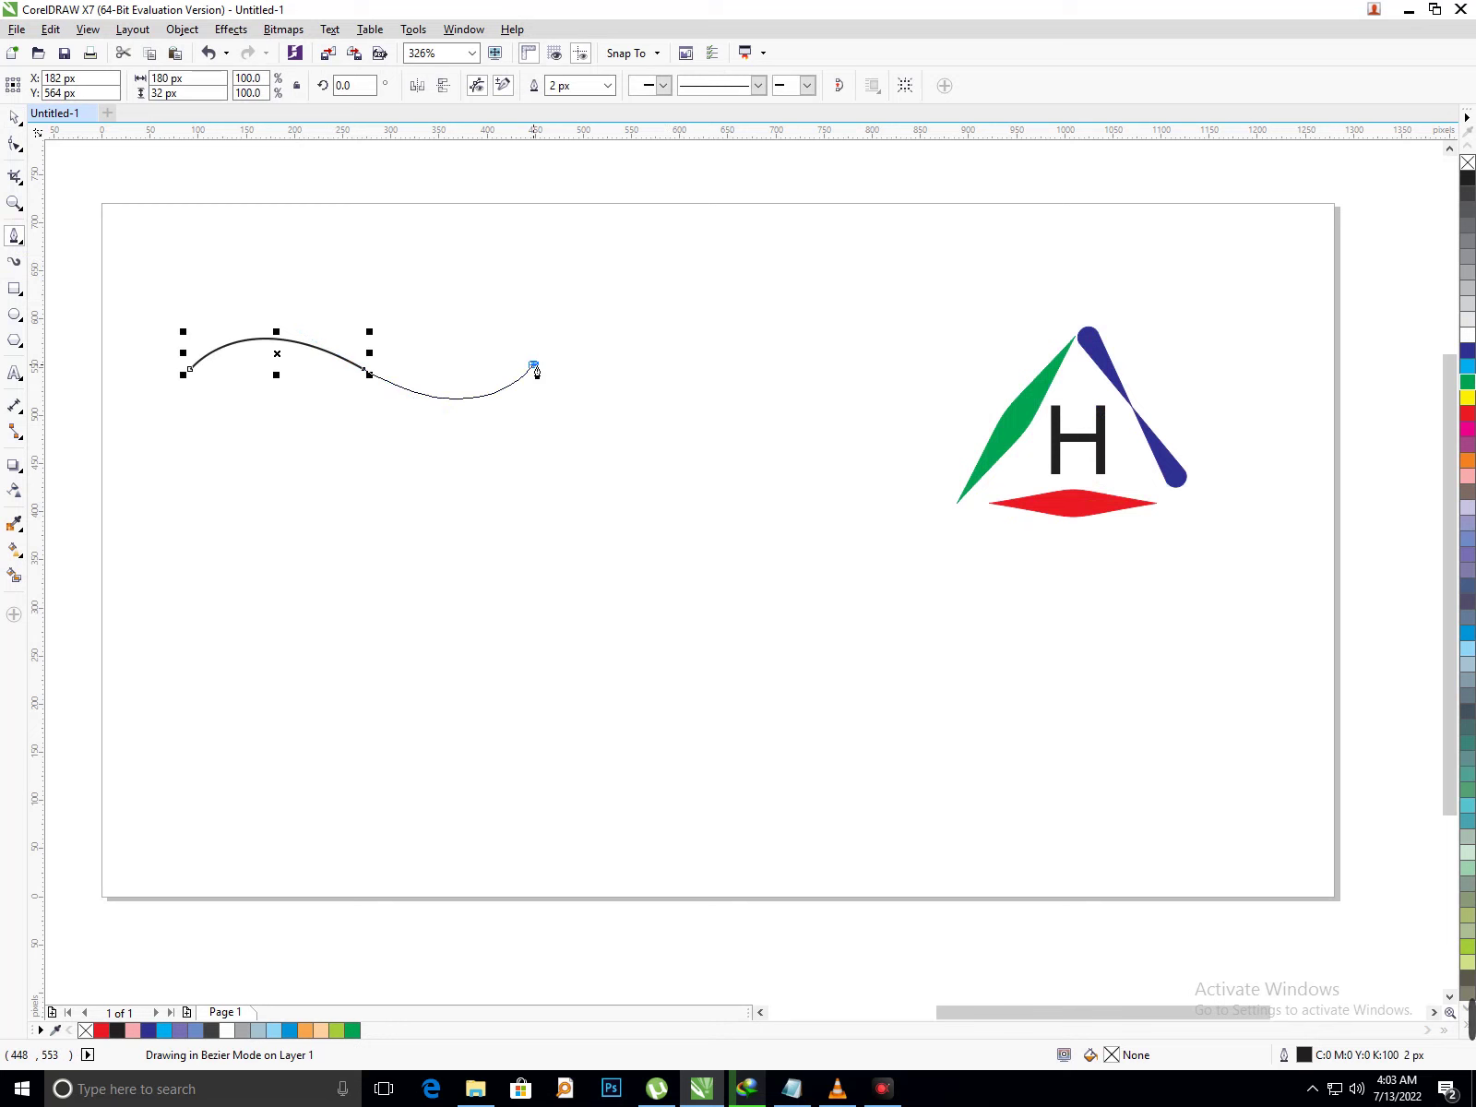
left_click(14, 118)
left_click(402, 382)
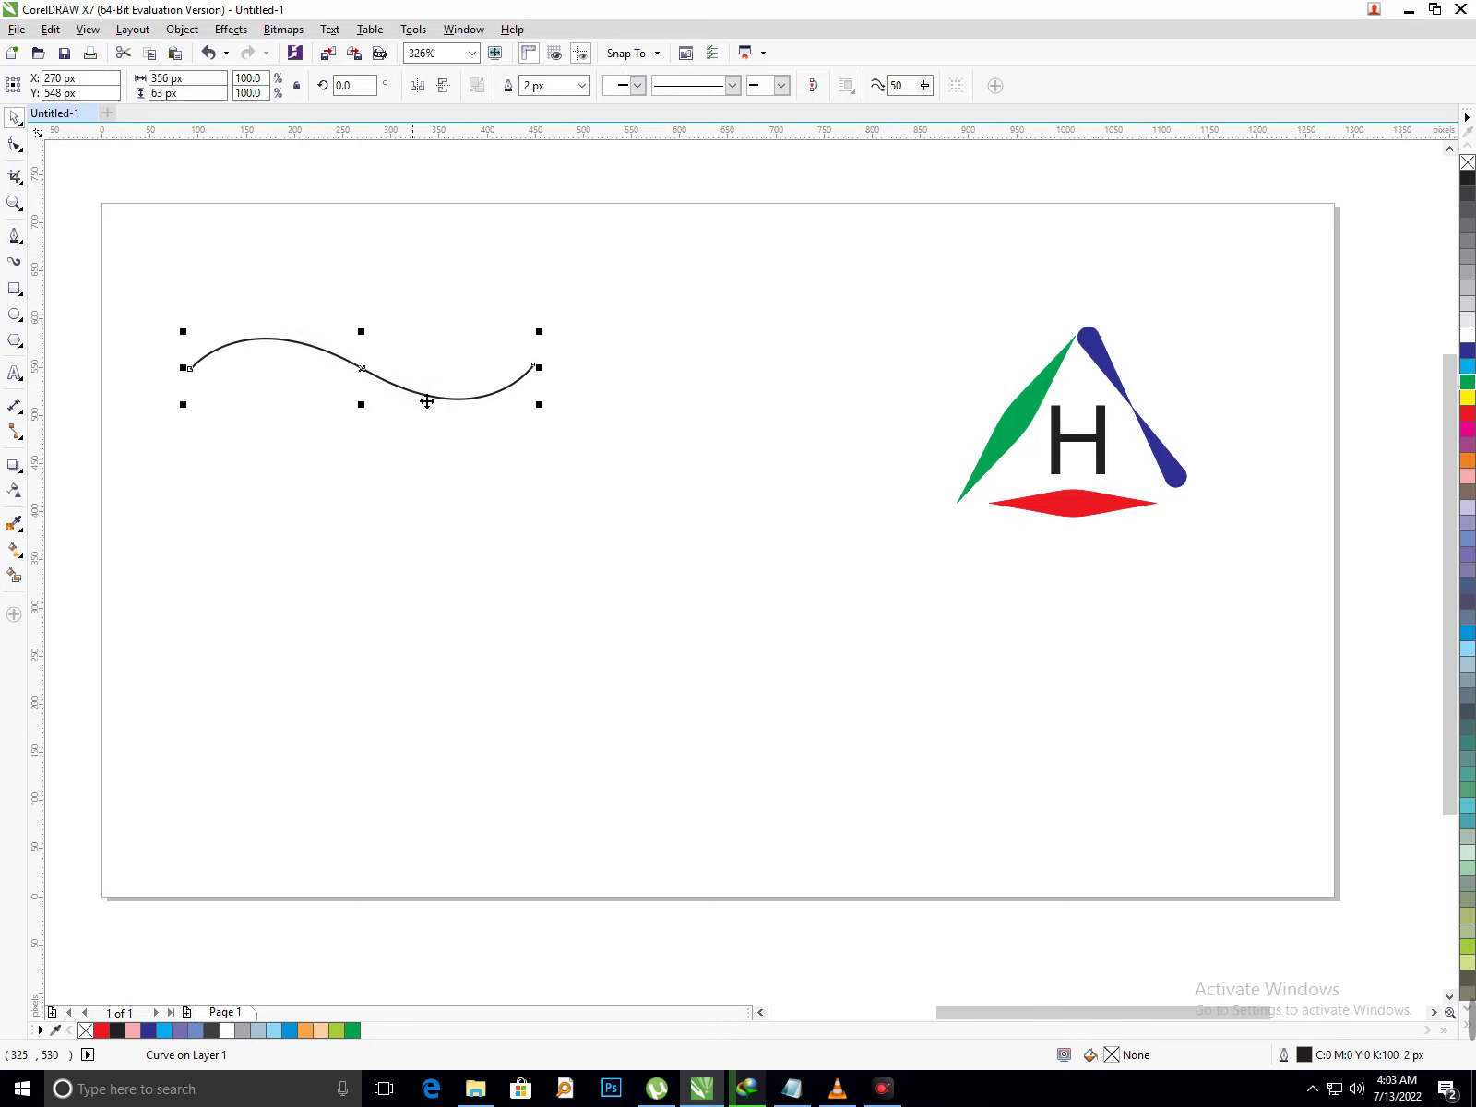
left_click_drag(420, 396, 577, 438)
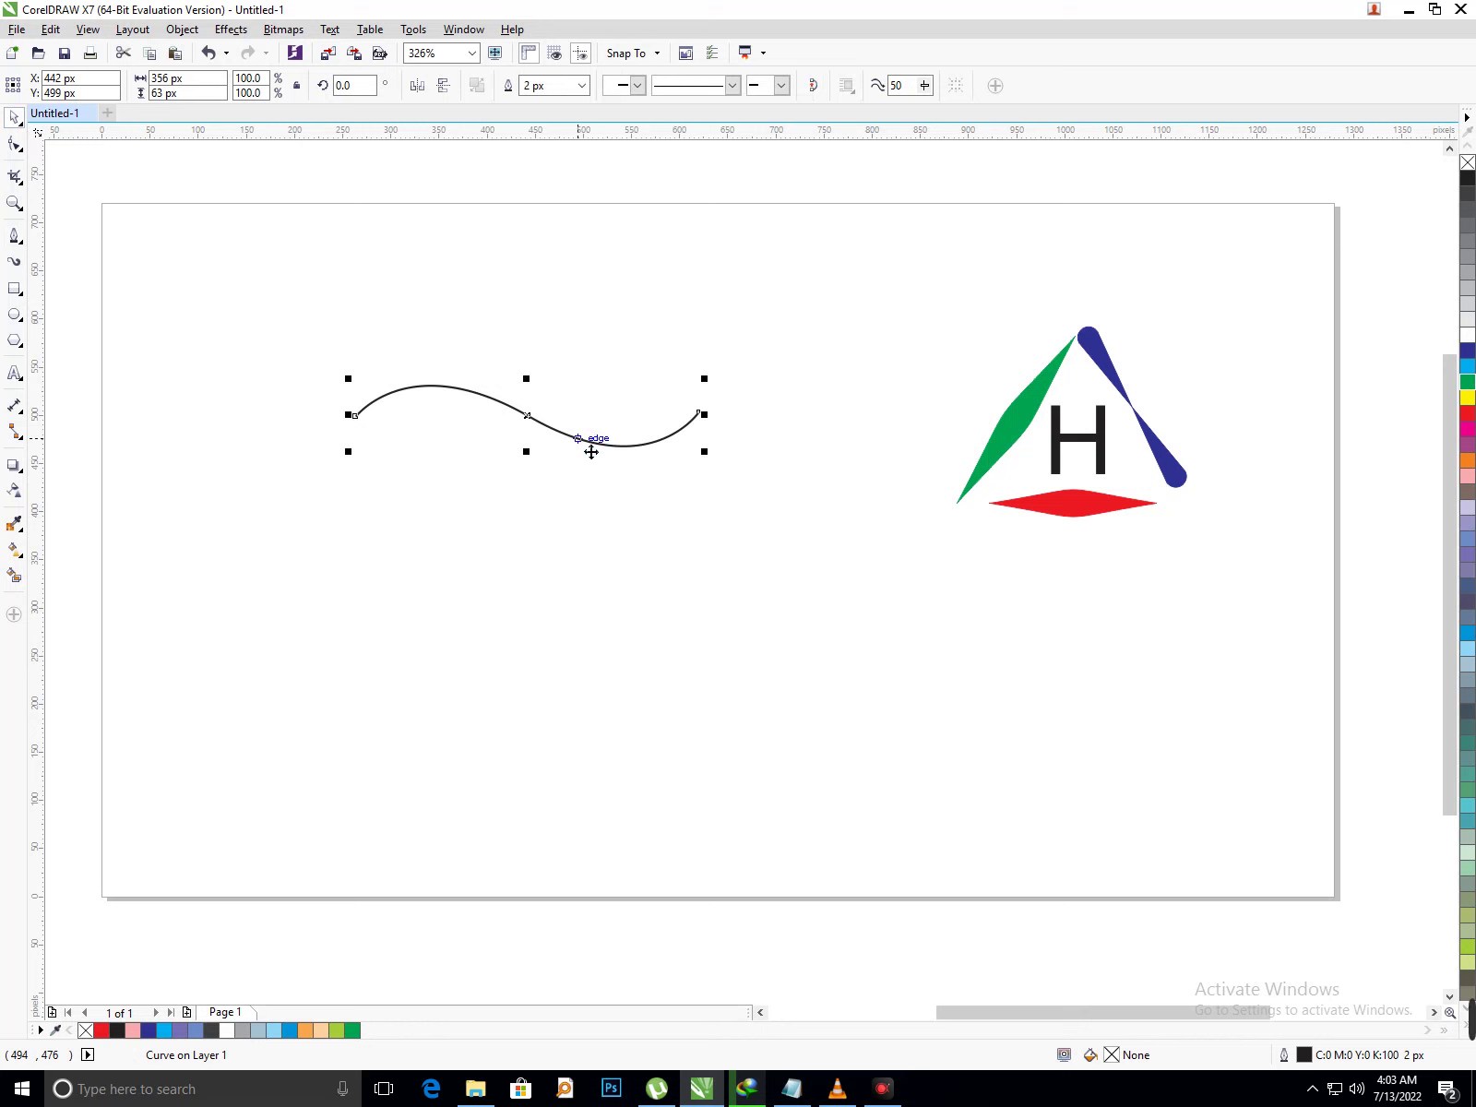
- Try Artistic Media's Pressure mode with freehand smoothing at 41, and return to Preset mode
left_click(20, 264)
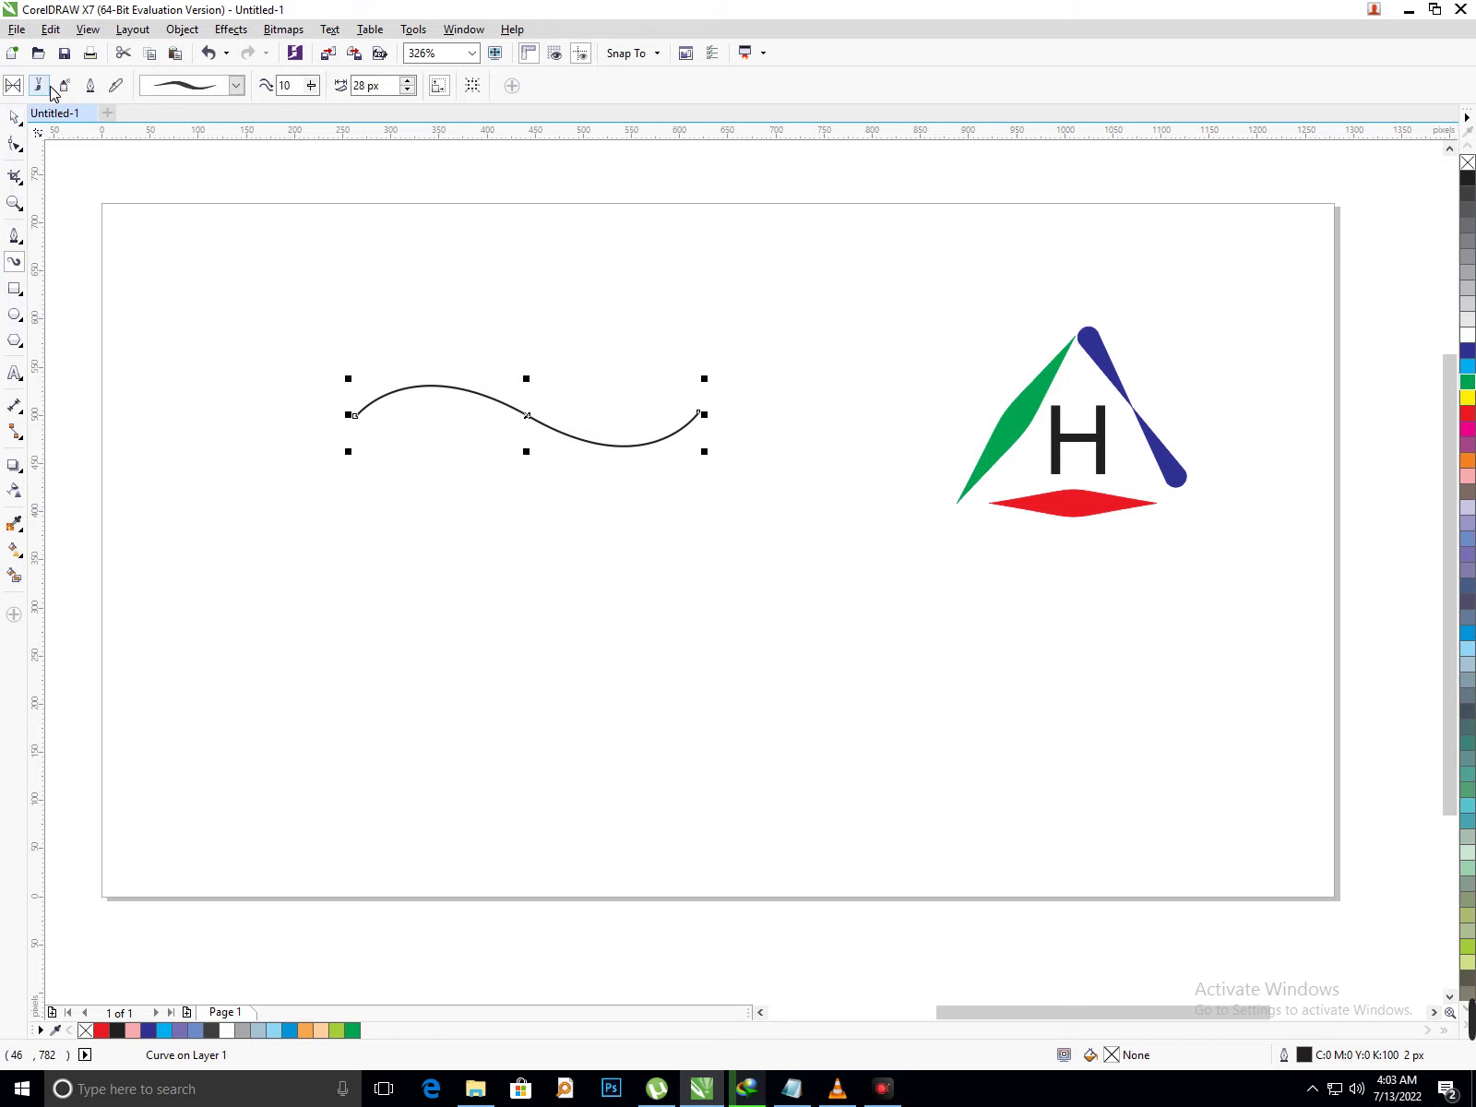
left_click(115, 85)
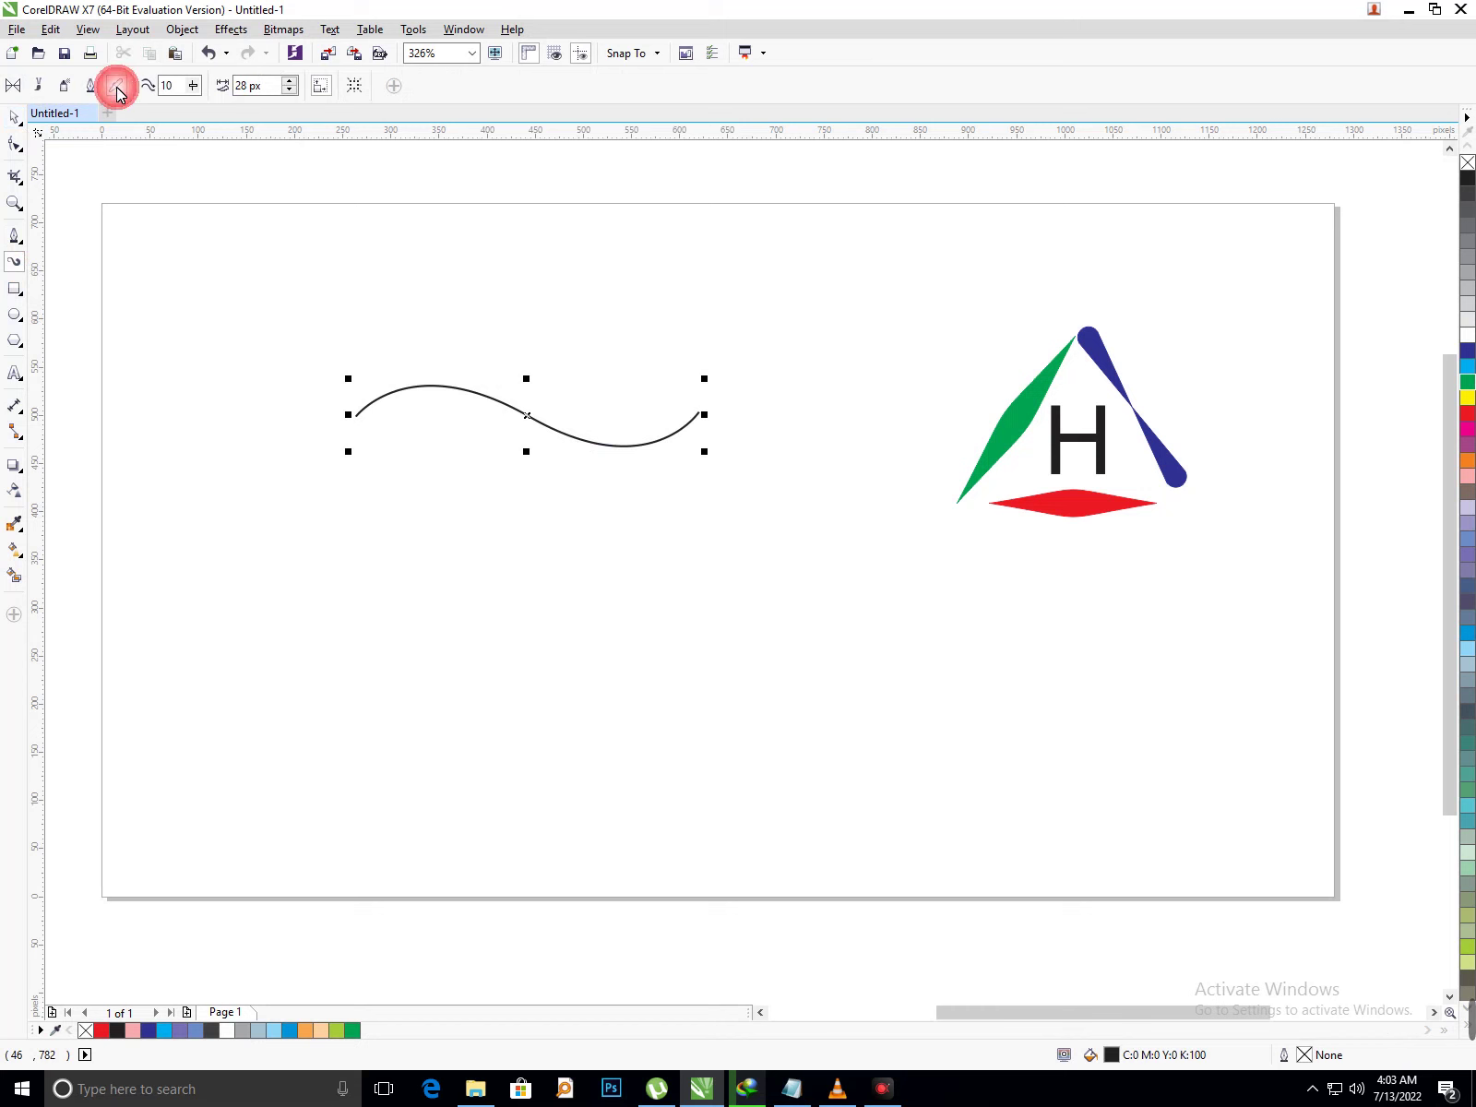
left_click(191, 86)
left_click_drag(192, 92, 273, 119)
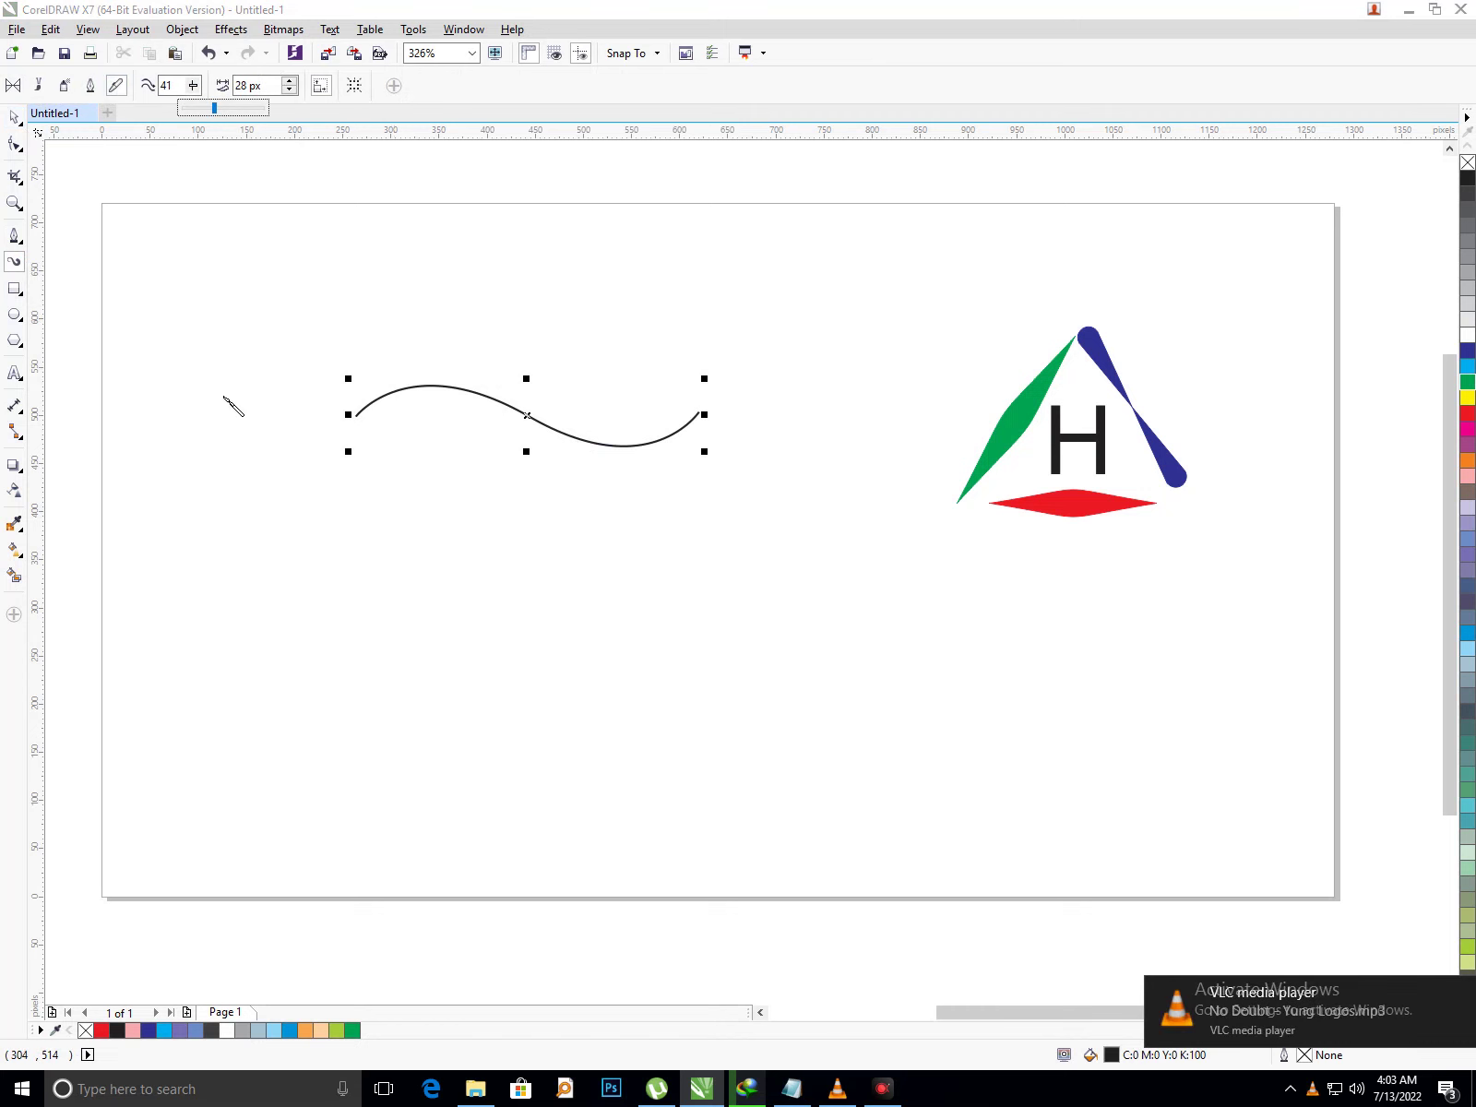
left_click(23, 269)
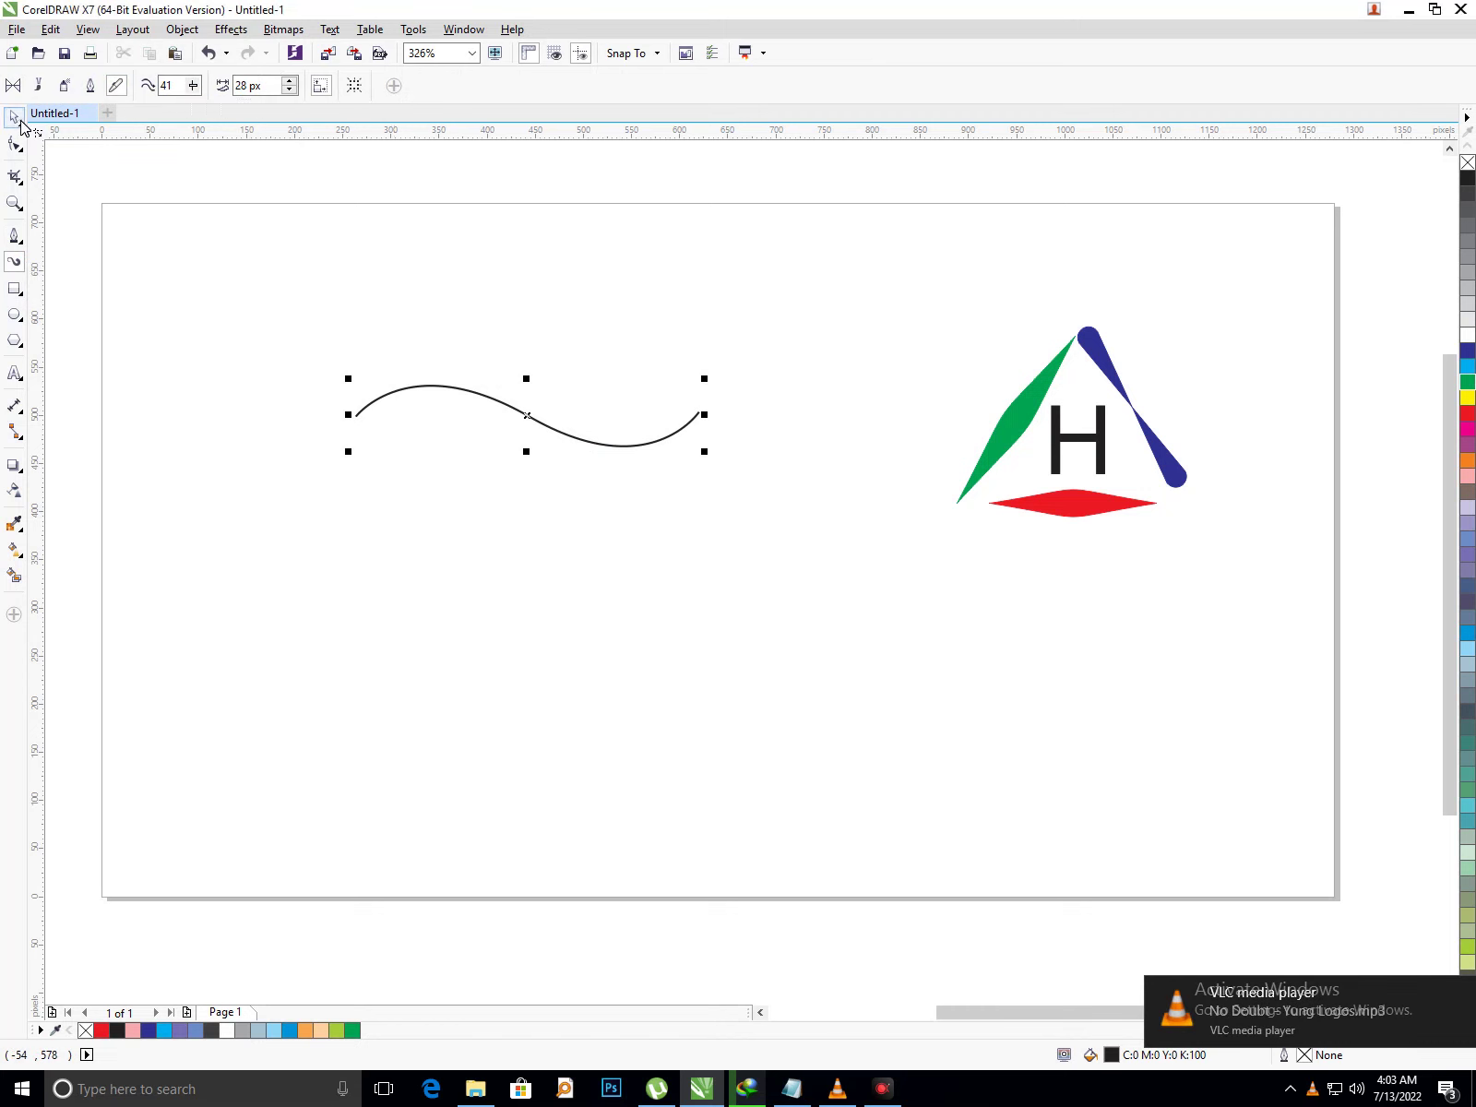
left_click(13, 85)
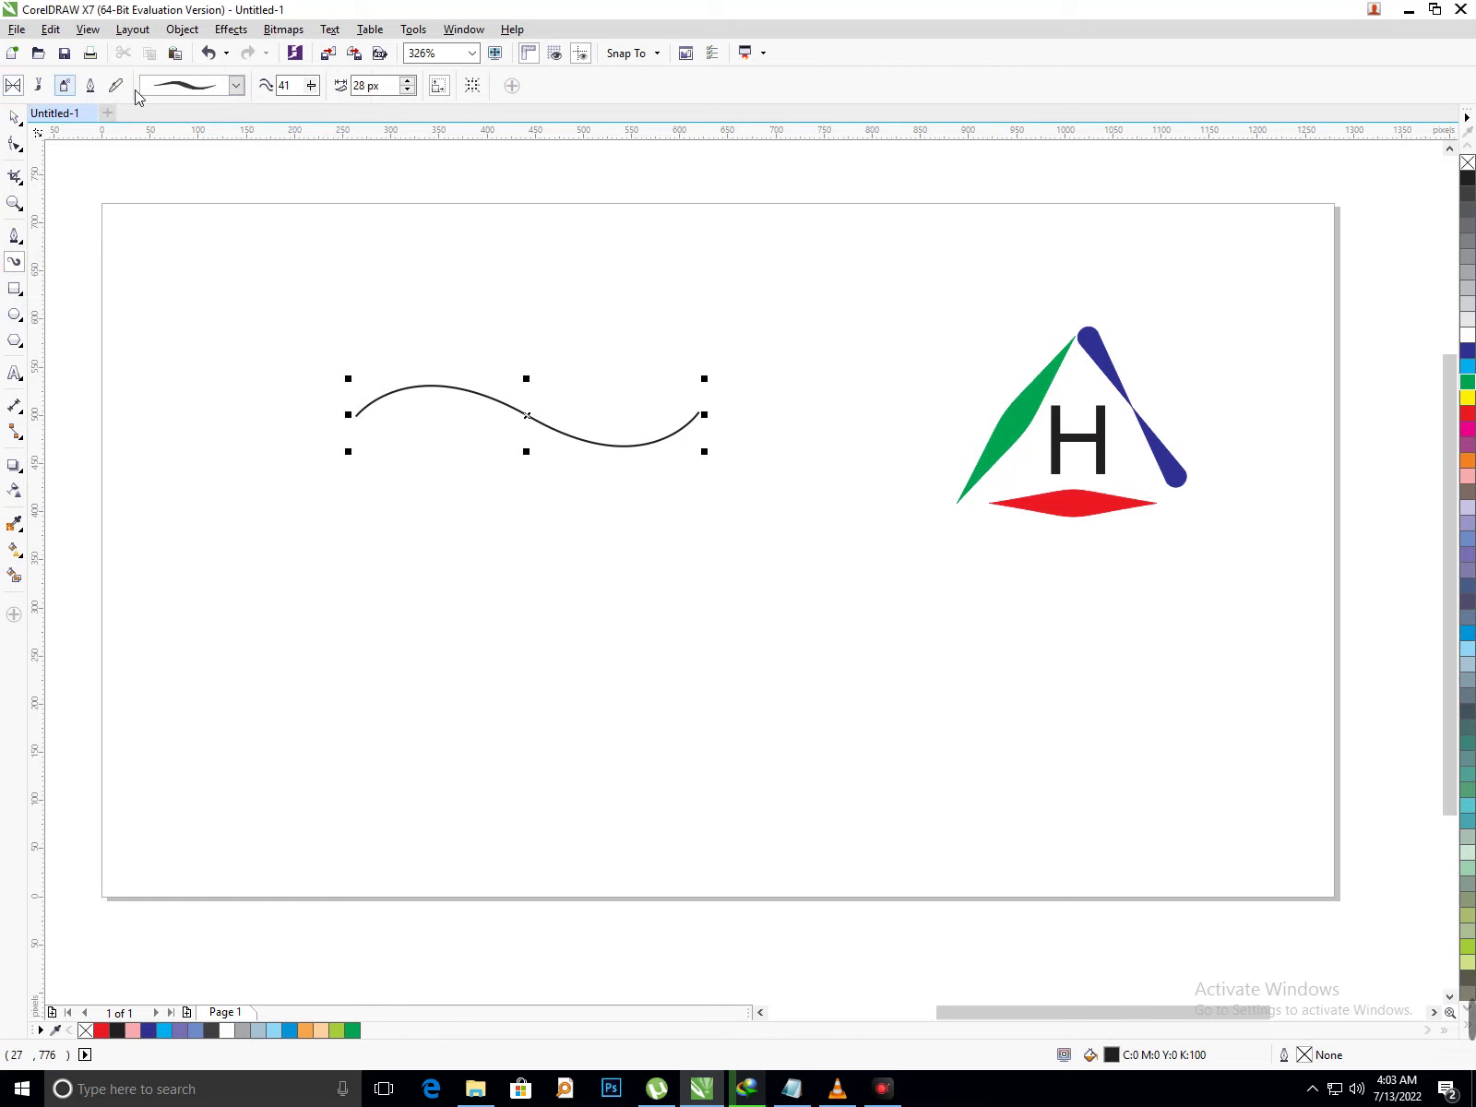
- Choose the blunt-ended Artistic Media preset with freehand smoothing at 62 and stroke width at 72 px
left_click(237, 88)
left_click(237, 104)
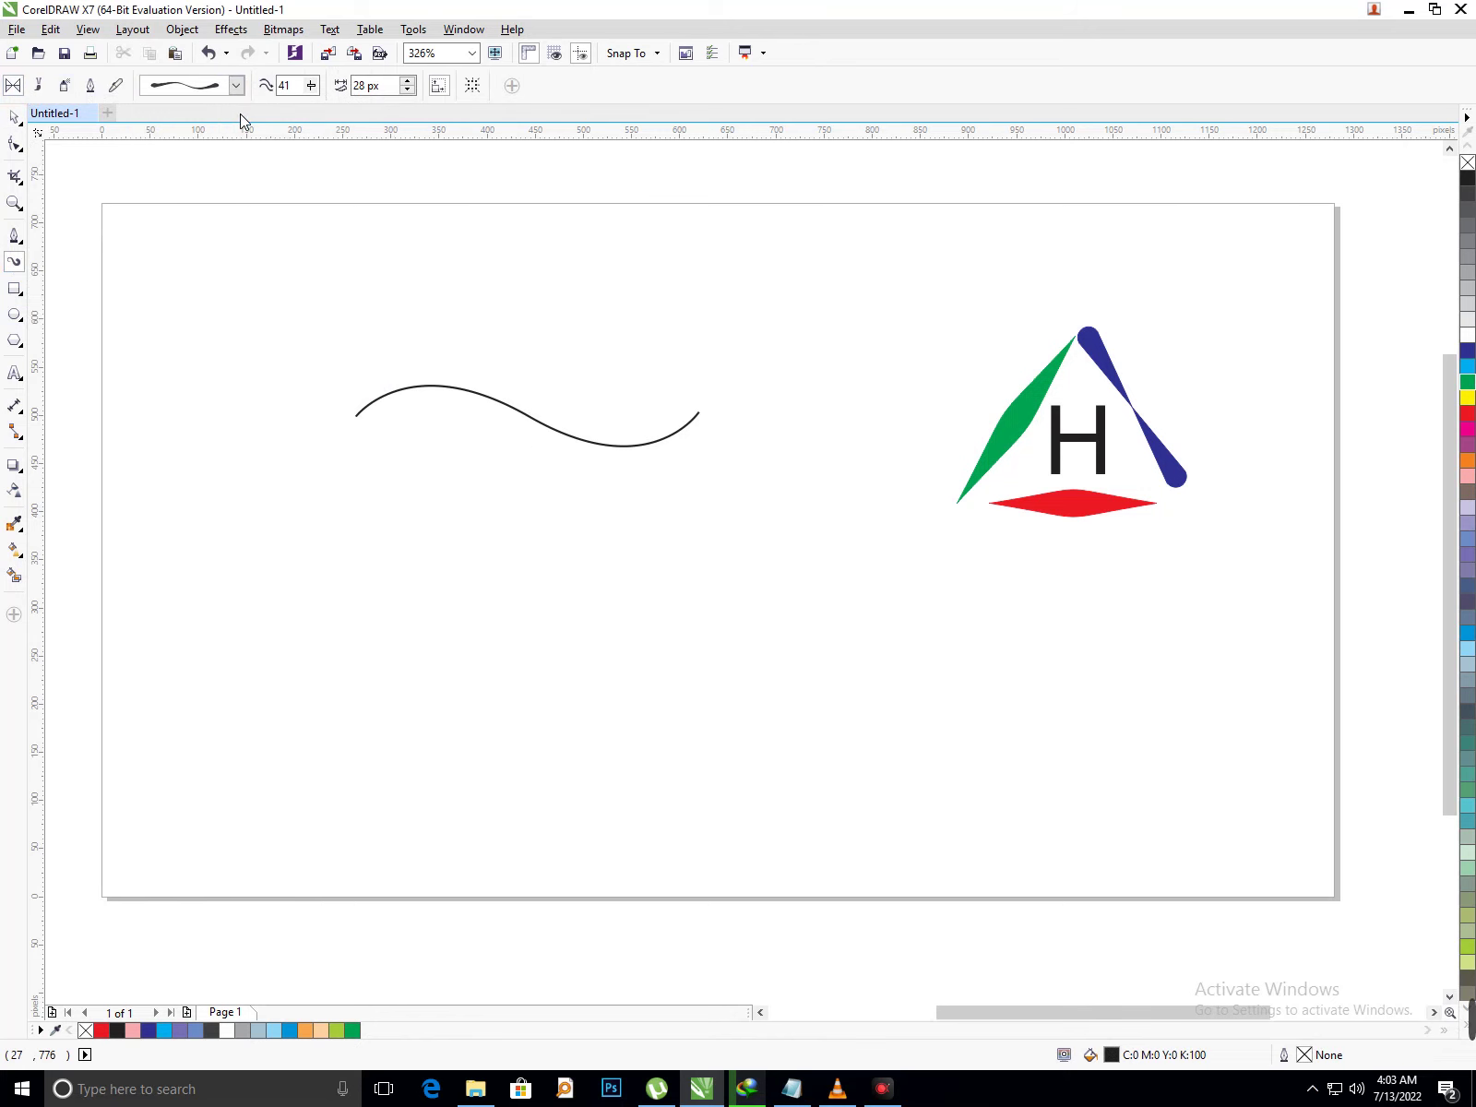
left_click(237, 88)
left_click(244, 188)
left_click_drag(311, 85, 361, 118)
left_click(406, 82)
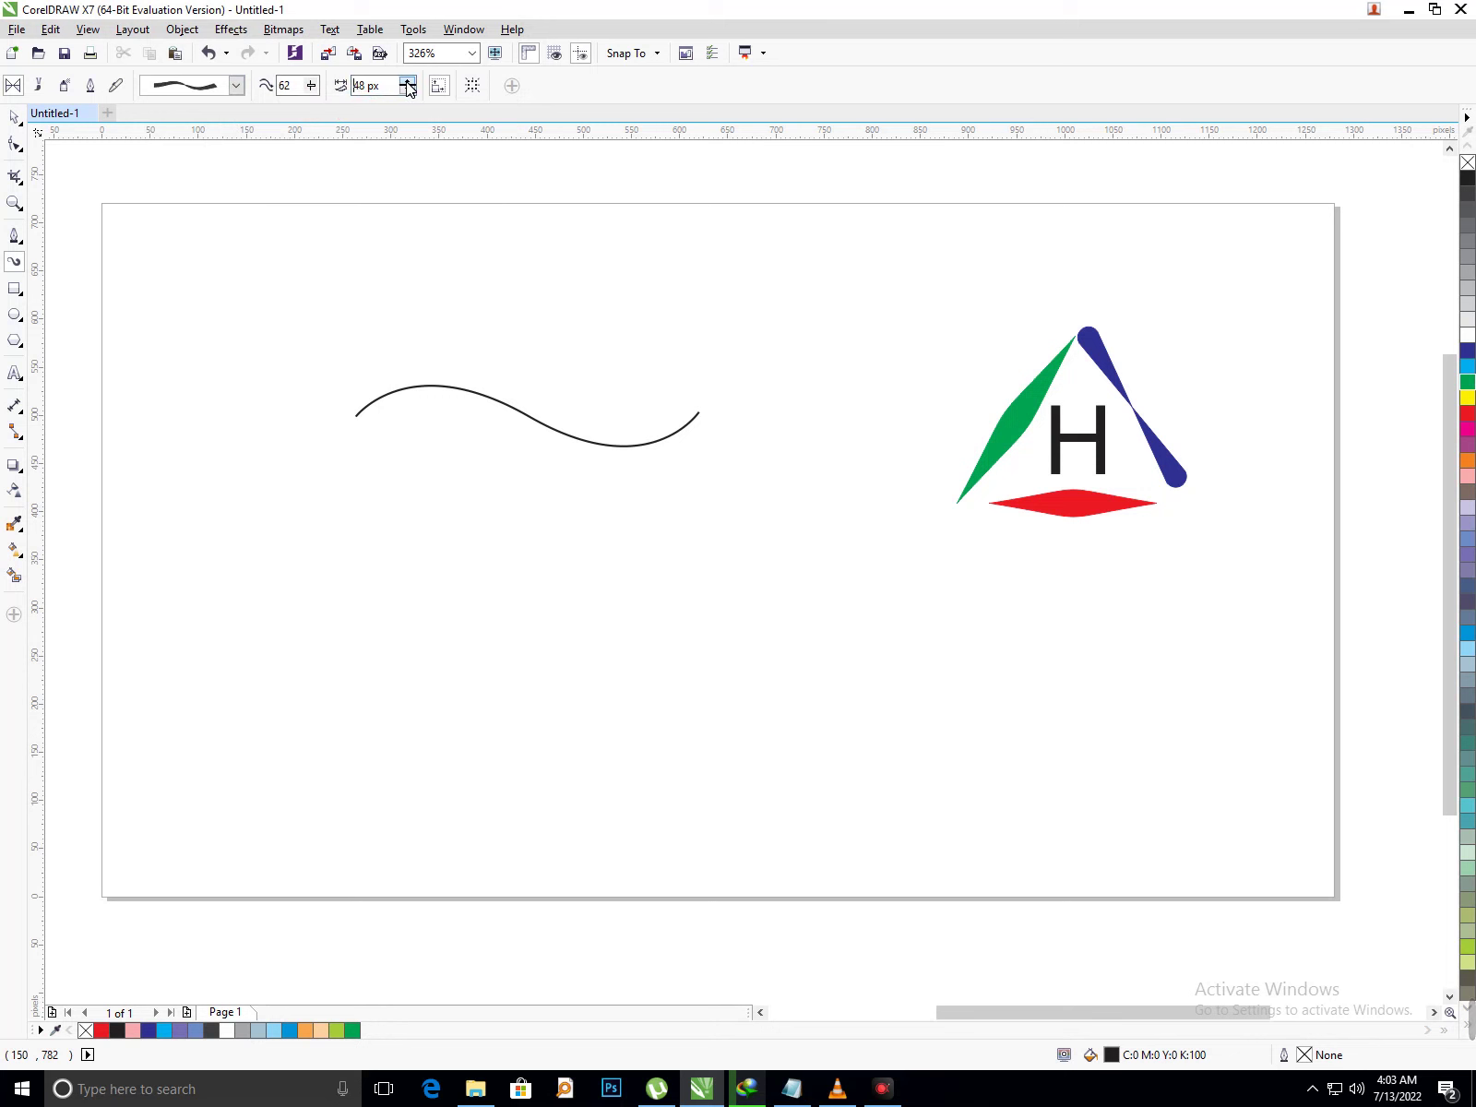
left_click(236, 85)
left_click(220, 186)
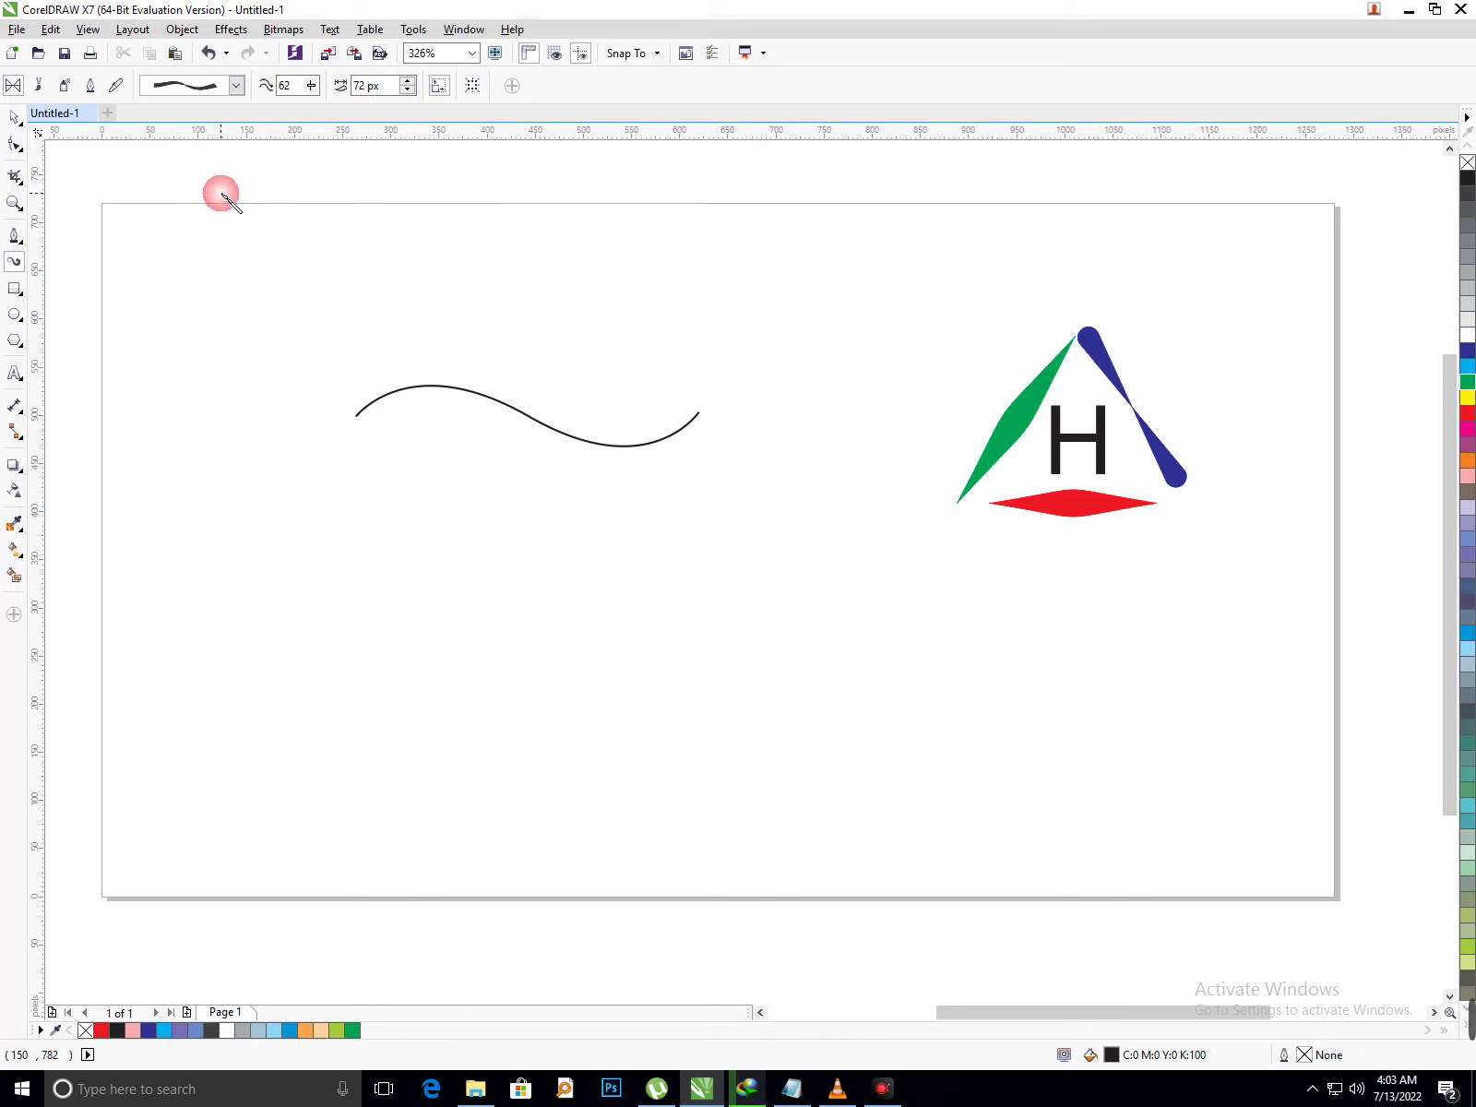
- Apply the Artistic Media preset tapered at both ends to the S-shaped curve and give the stroke a magenta outline
left_click(13, 116)
left_click(430, 386)
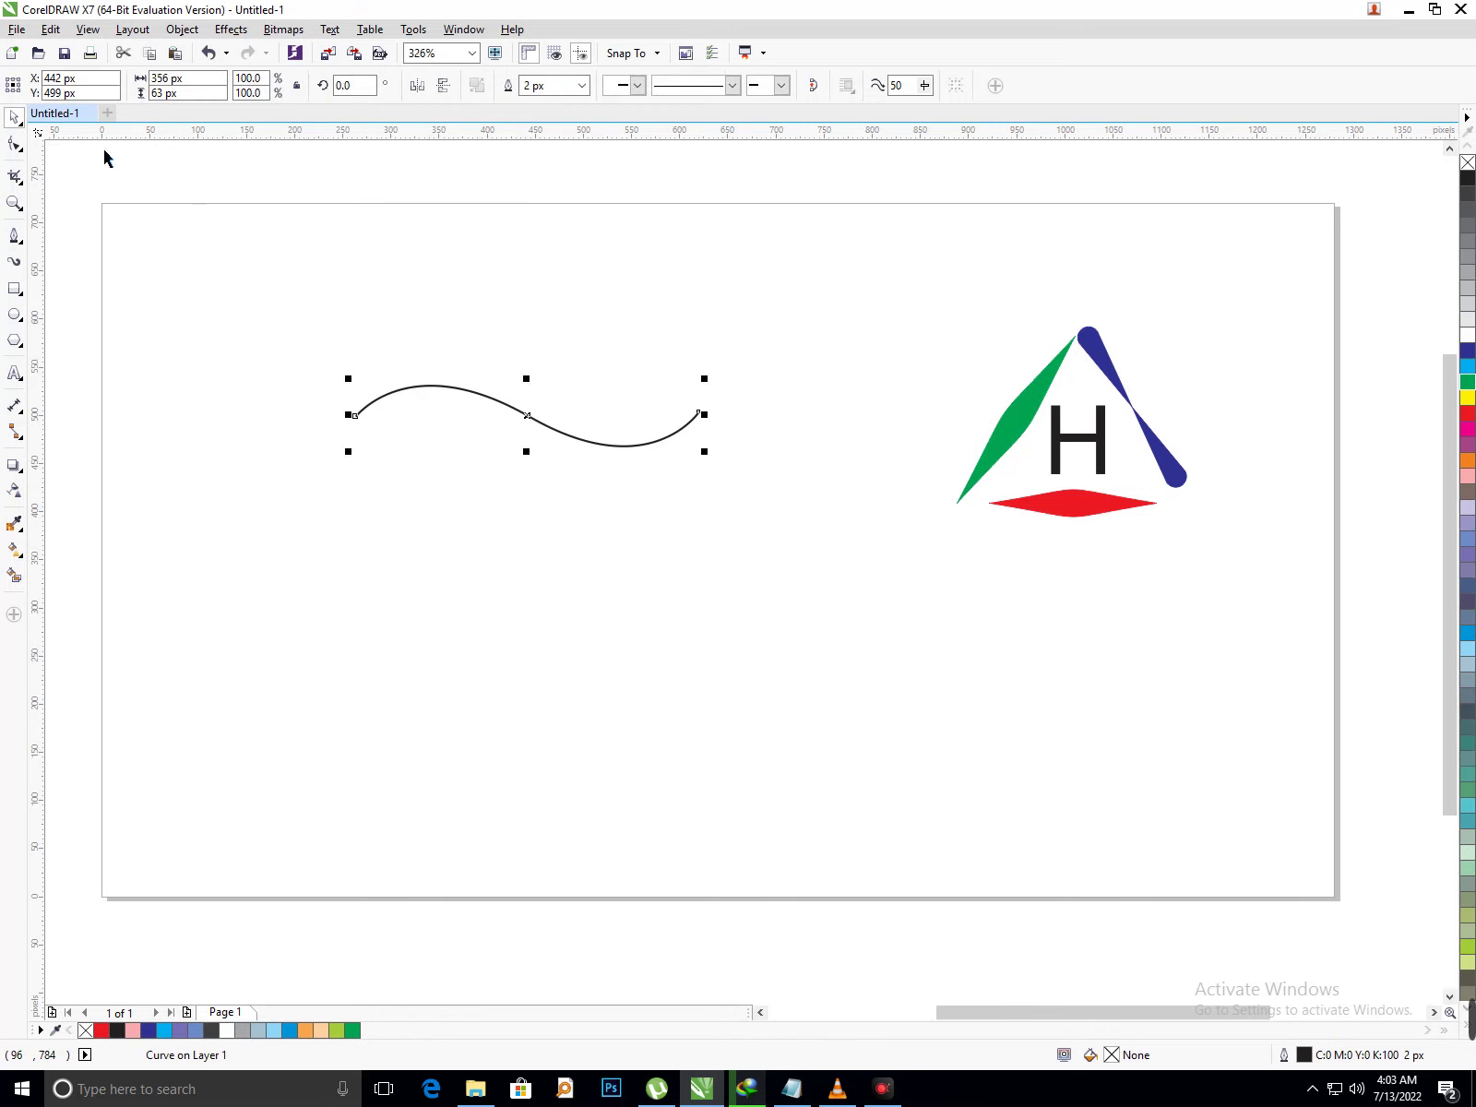
left_click(16, 267)
left_click(236, 85)
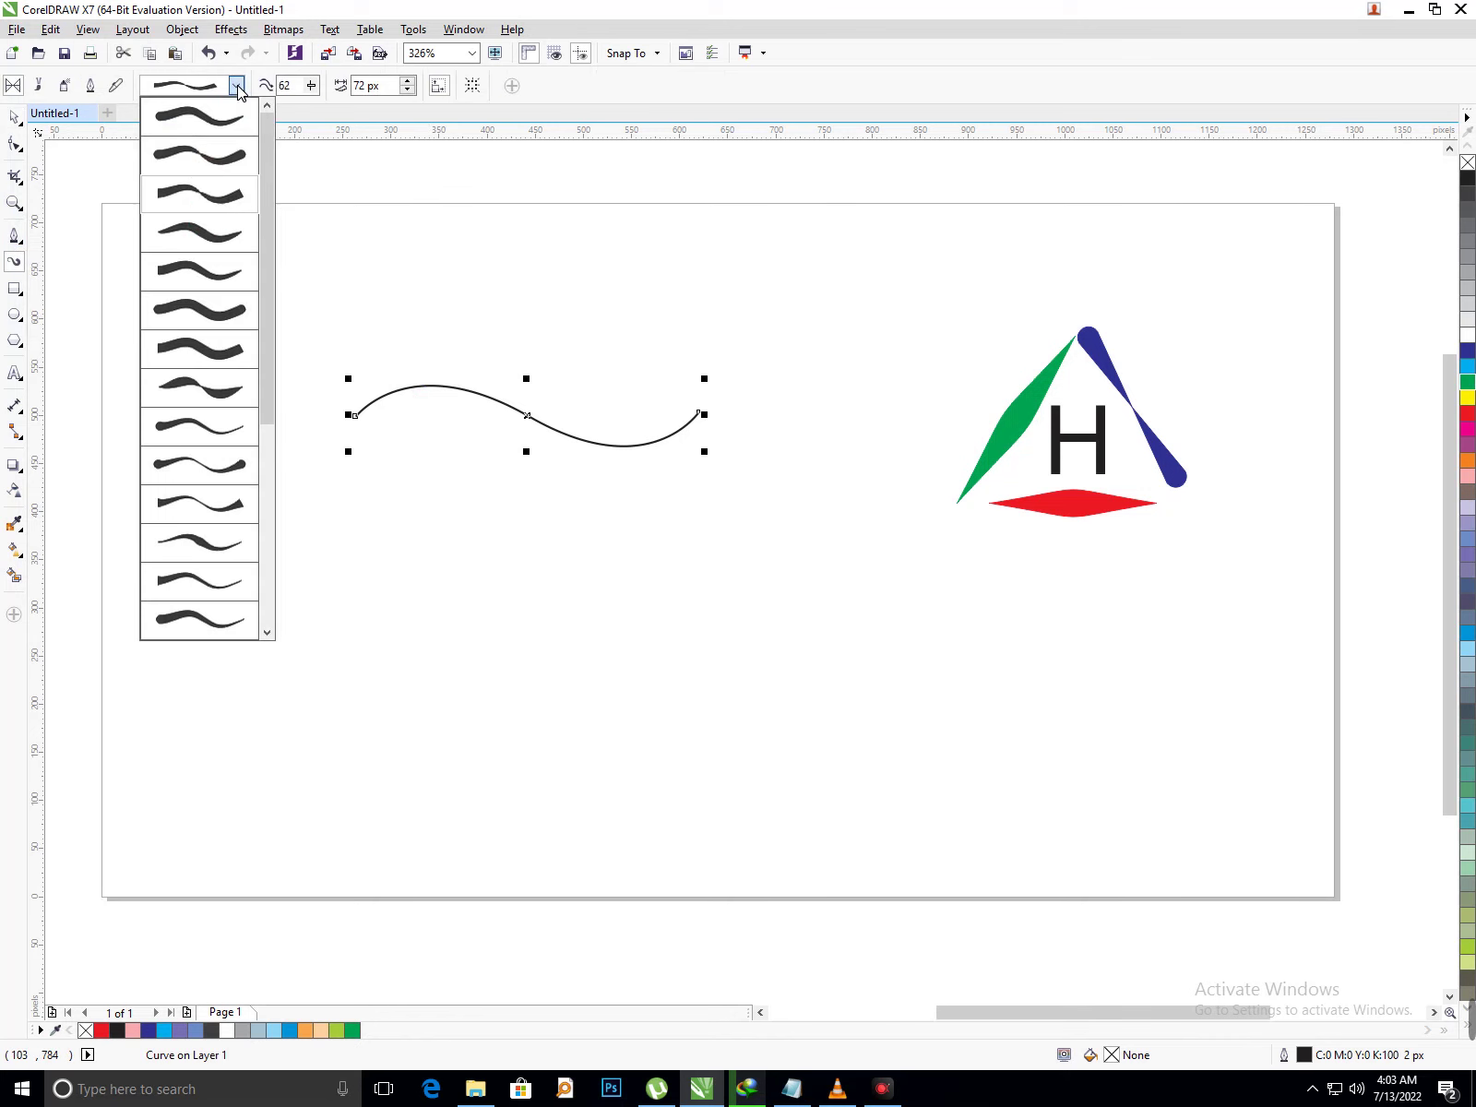
left_click(210, 228)
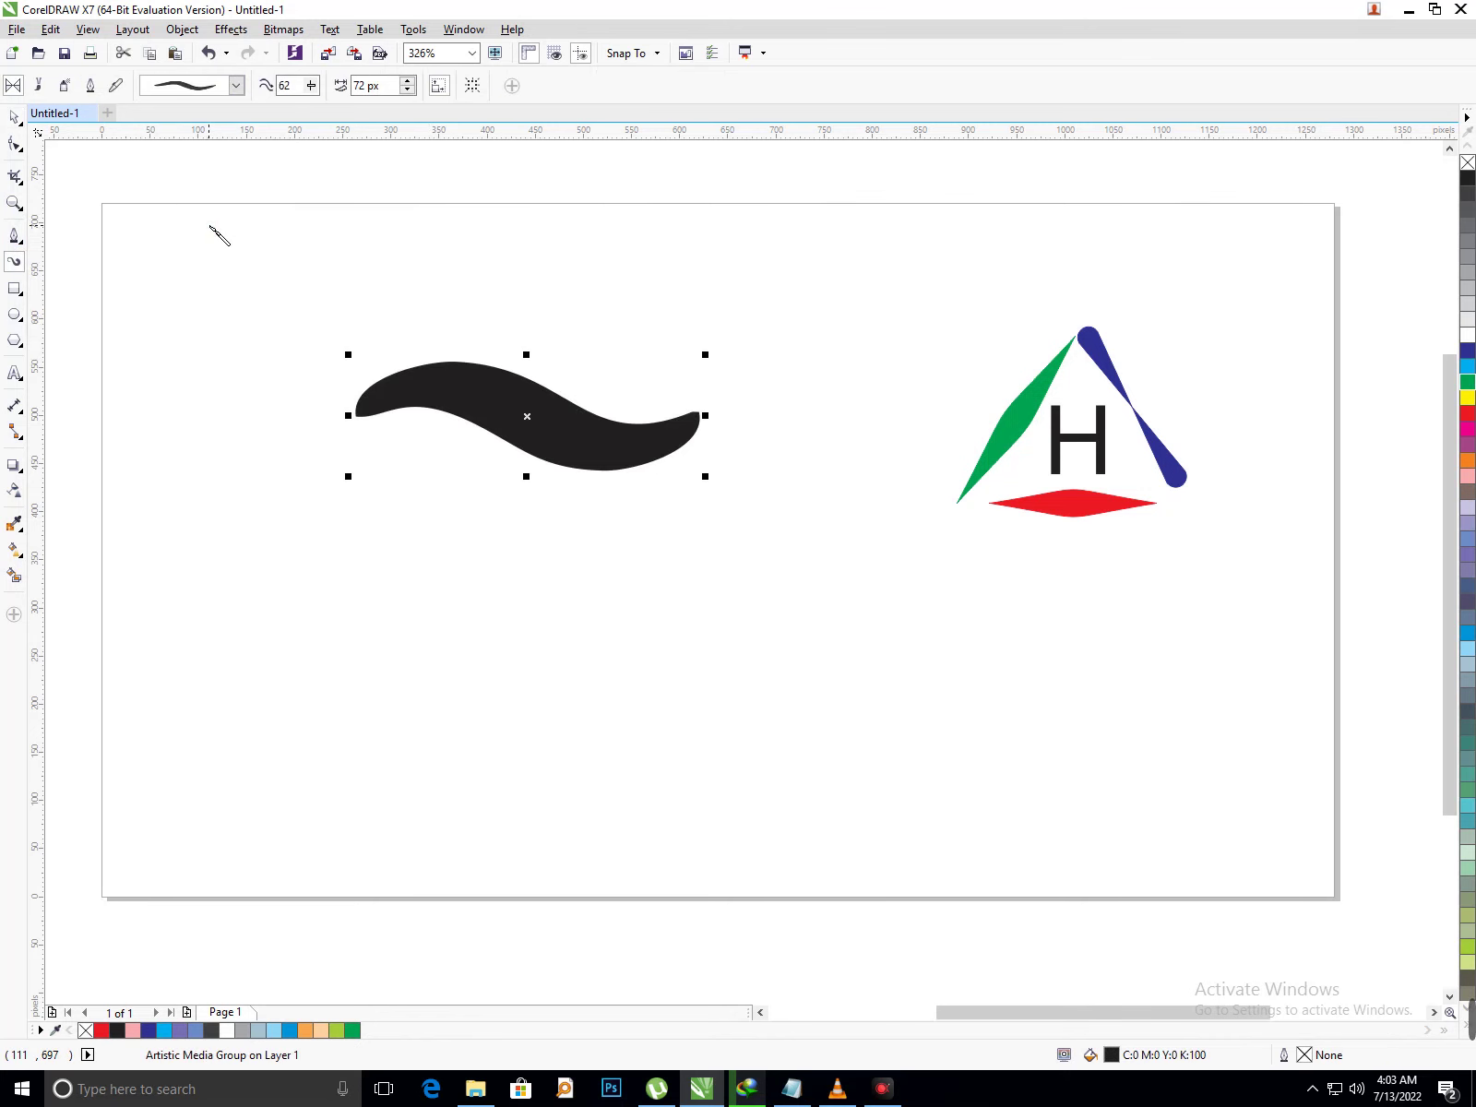
right_click(1459, 428)
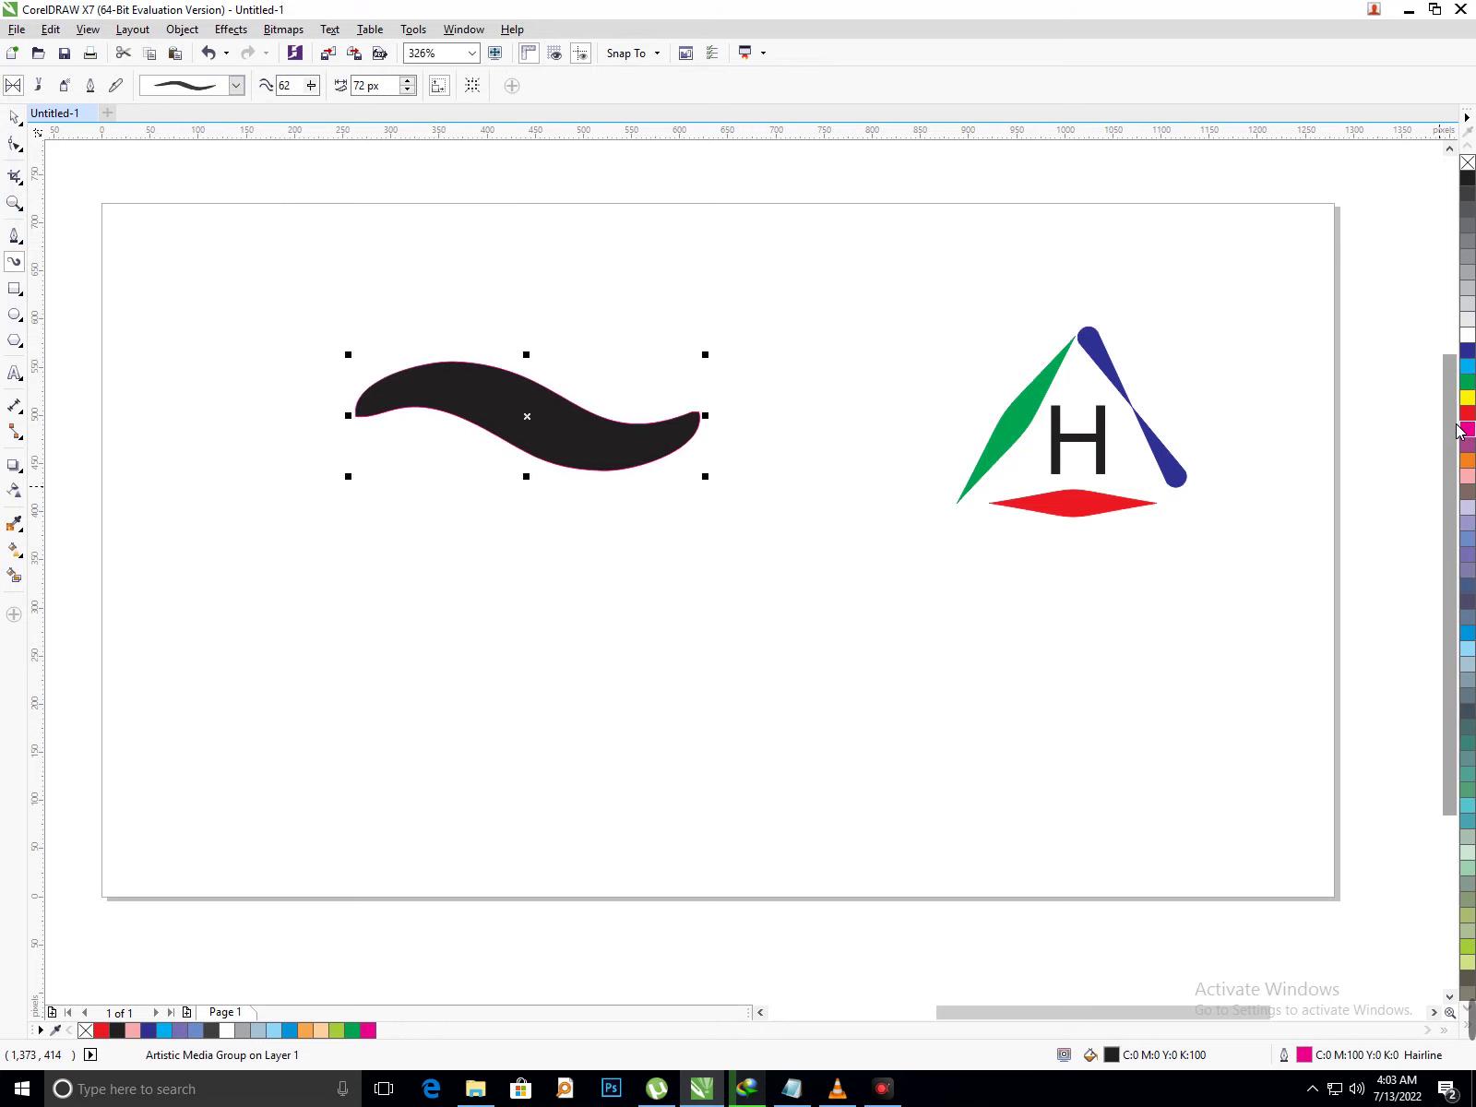
right_click(1450, 427)
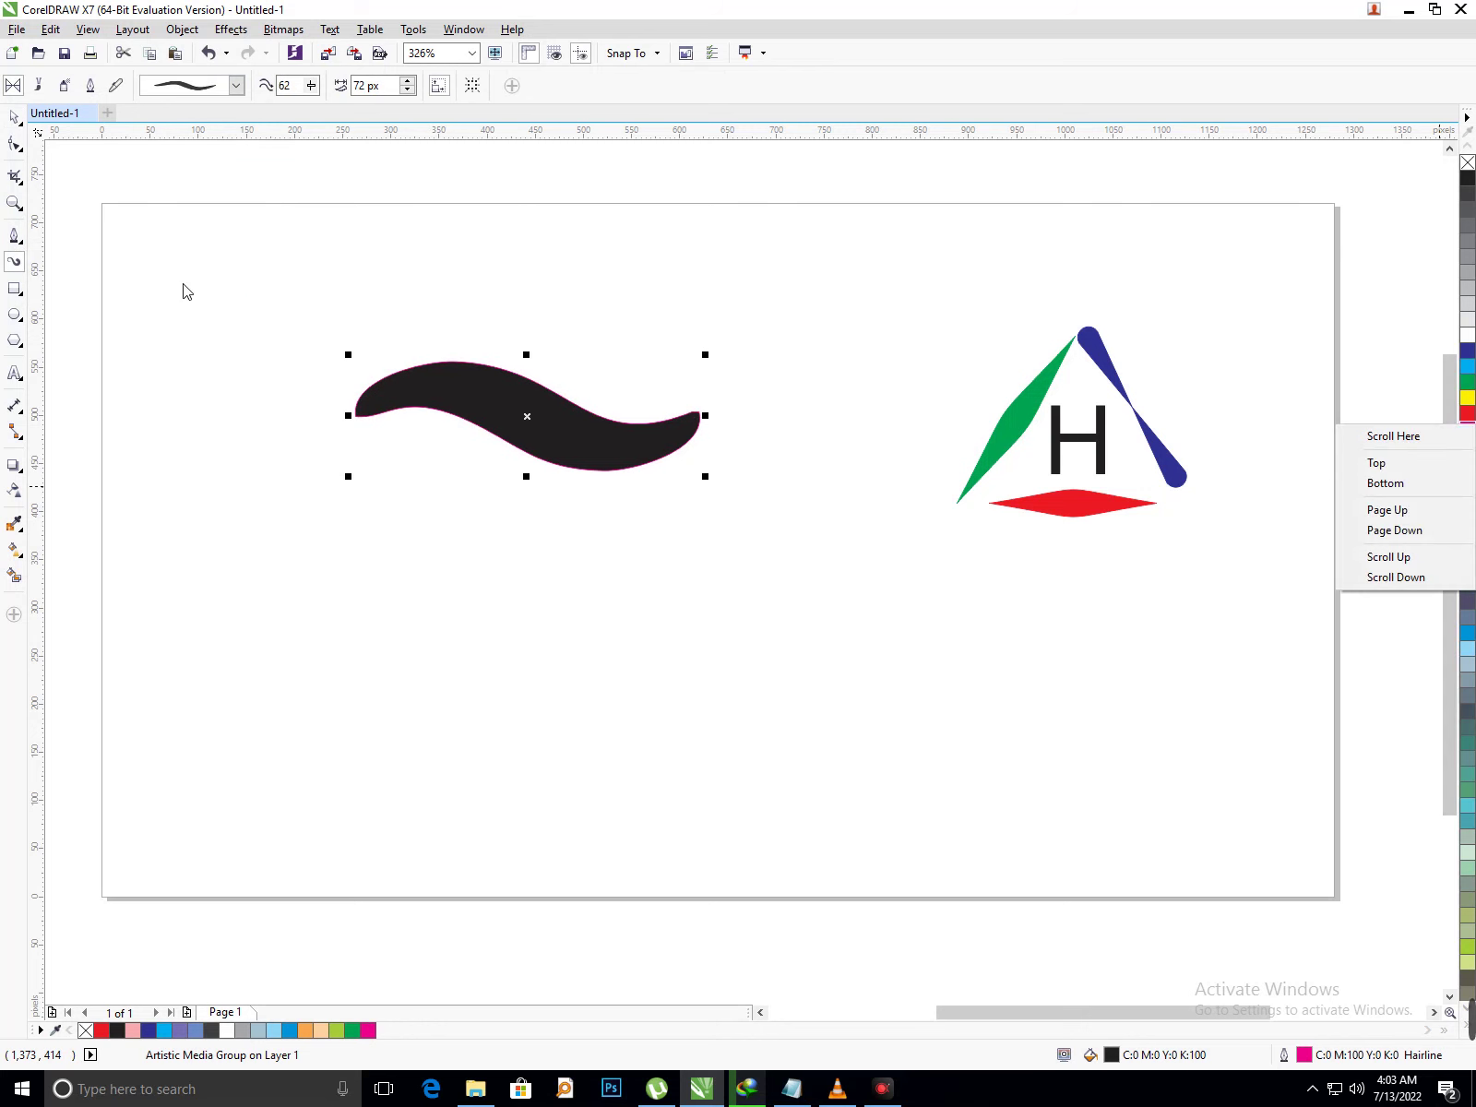
- Move the wavy stroke down and place one copy above it and another below it
left_click(14, 117)
left_click_drag(524, 421, 525, 524)
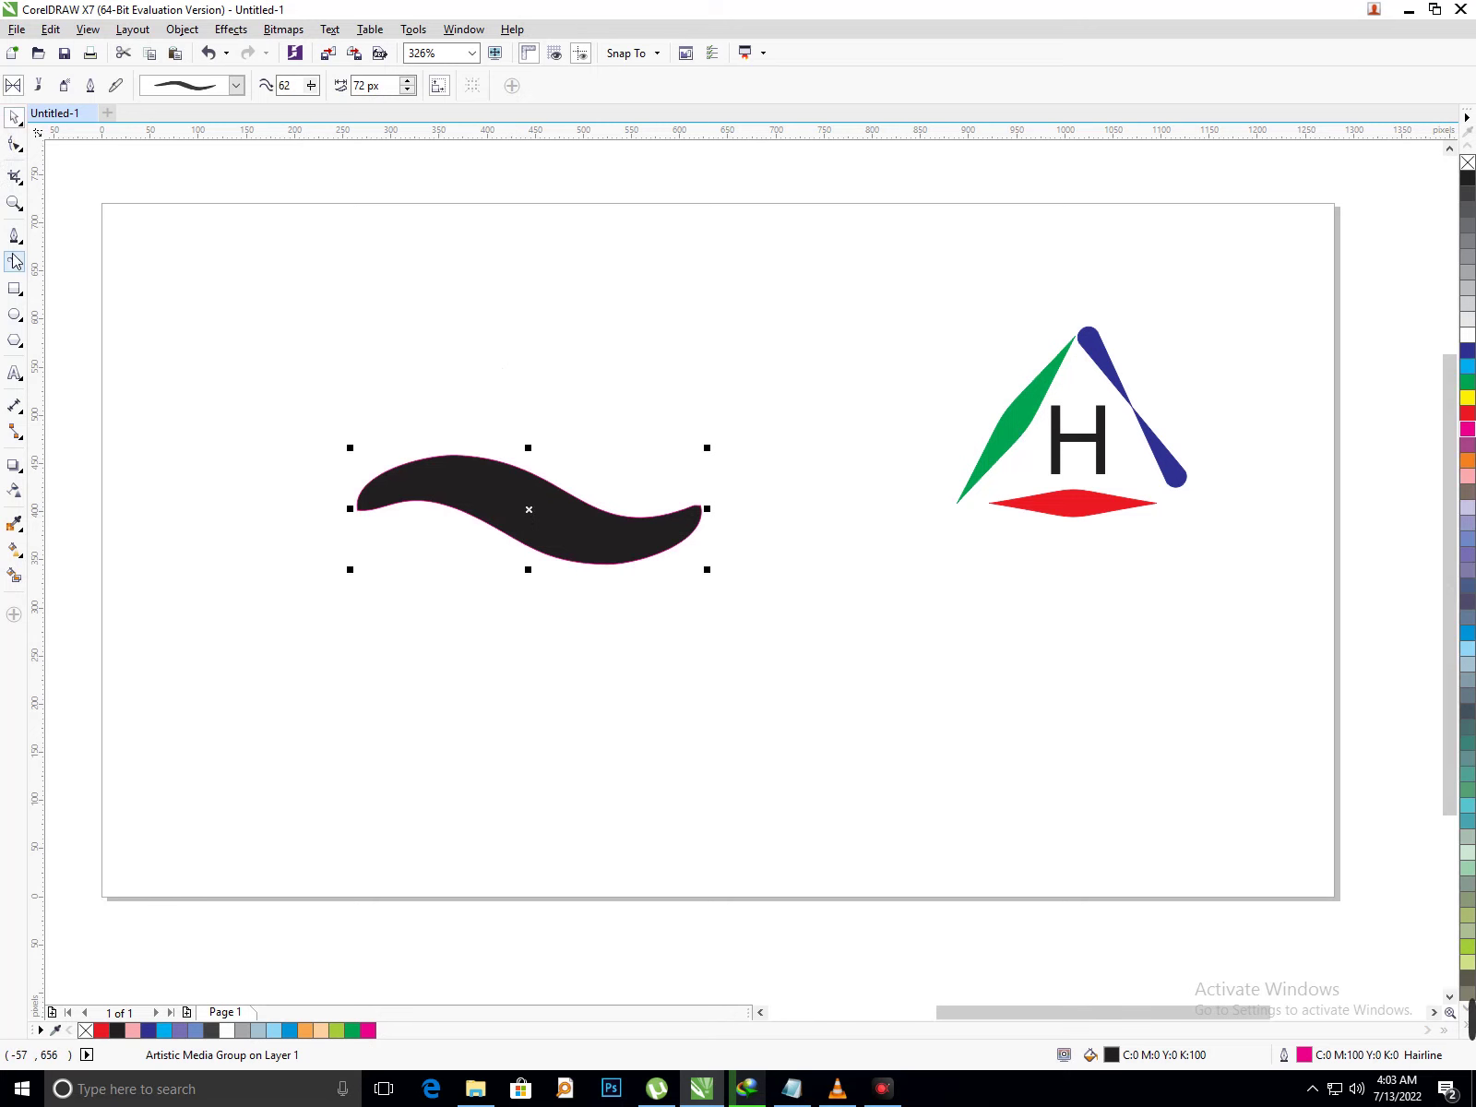
mouse_move(579, 542)
left_mouse_down()
mouse_move(626, 419)
mouse_move(597, 437)
left_mouse_up()
left_click_drag(588, 555, 587, 680)
- Fill the three wavy strokes with red, outline them in blue, and move them up and right beside the triangle design
left_click_drag(322, 277, 830, 737)
left_click(1467, 412)
right_click(1467, 350)
left_click_drag(323, 273, 883, 754)
mouse_move(607, 659)
left_mouse_down()
mouse_move(738, 675)
mouse_move(845, 542)
left_mouse_up()
left_click(701, 705)
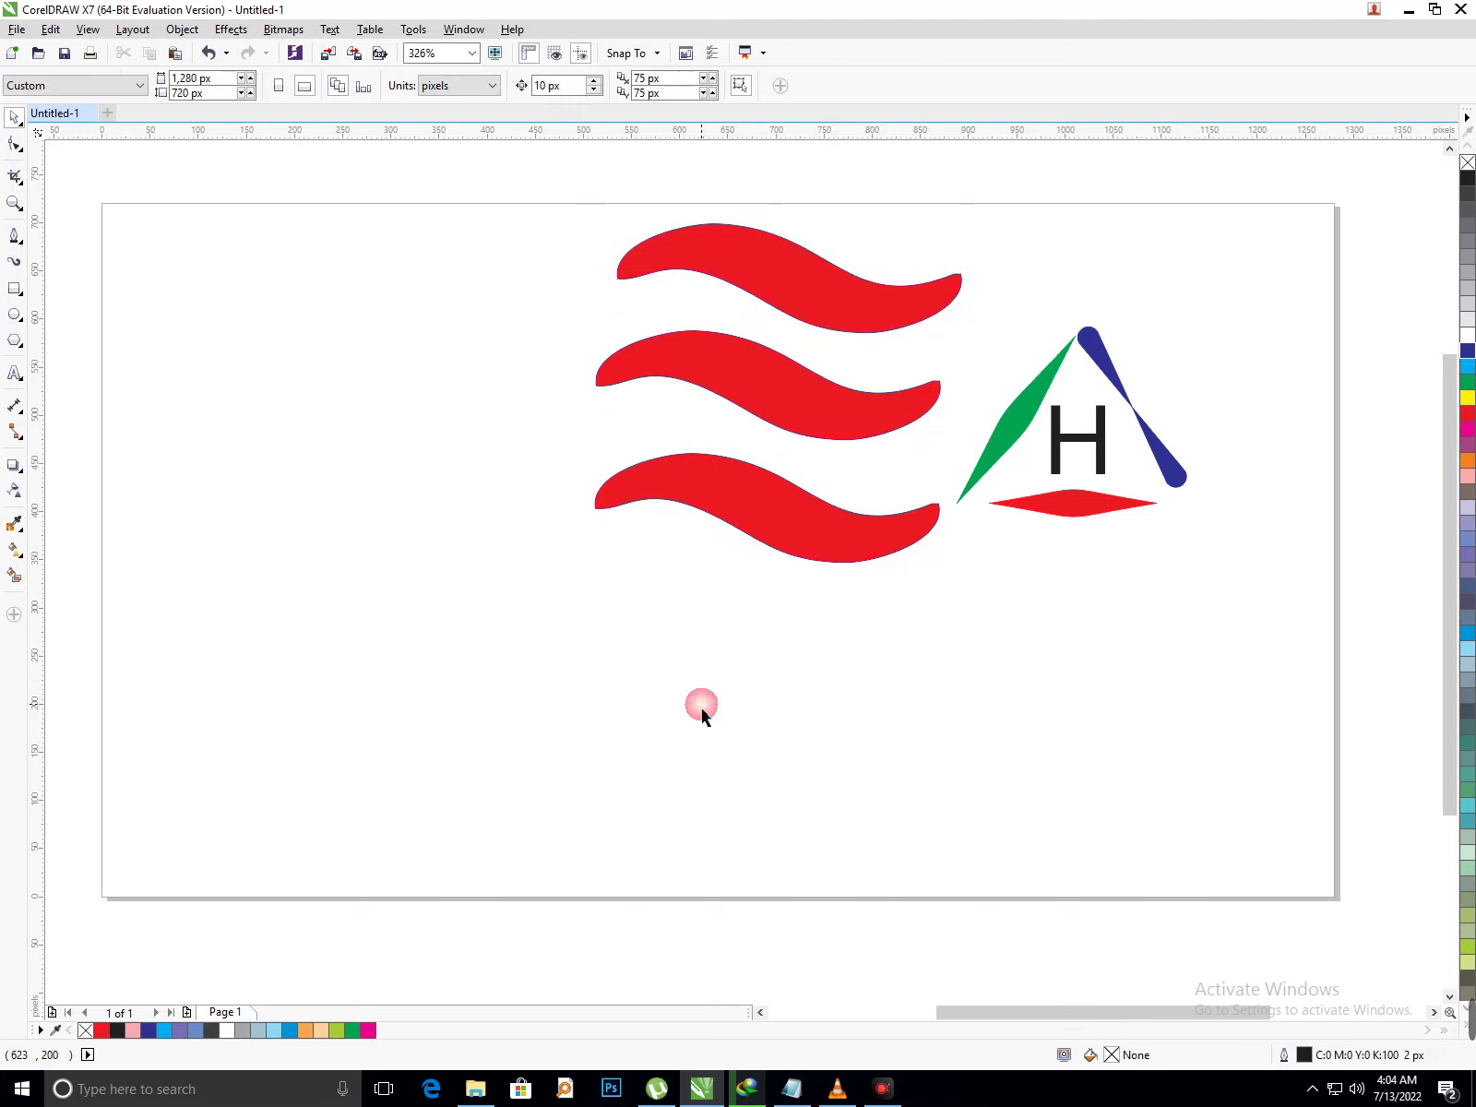
left_click(17, 237)
left_click(23, 245)
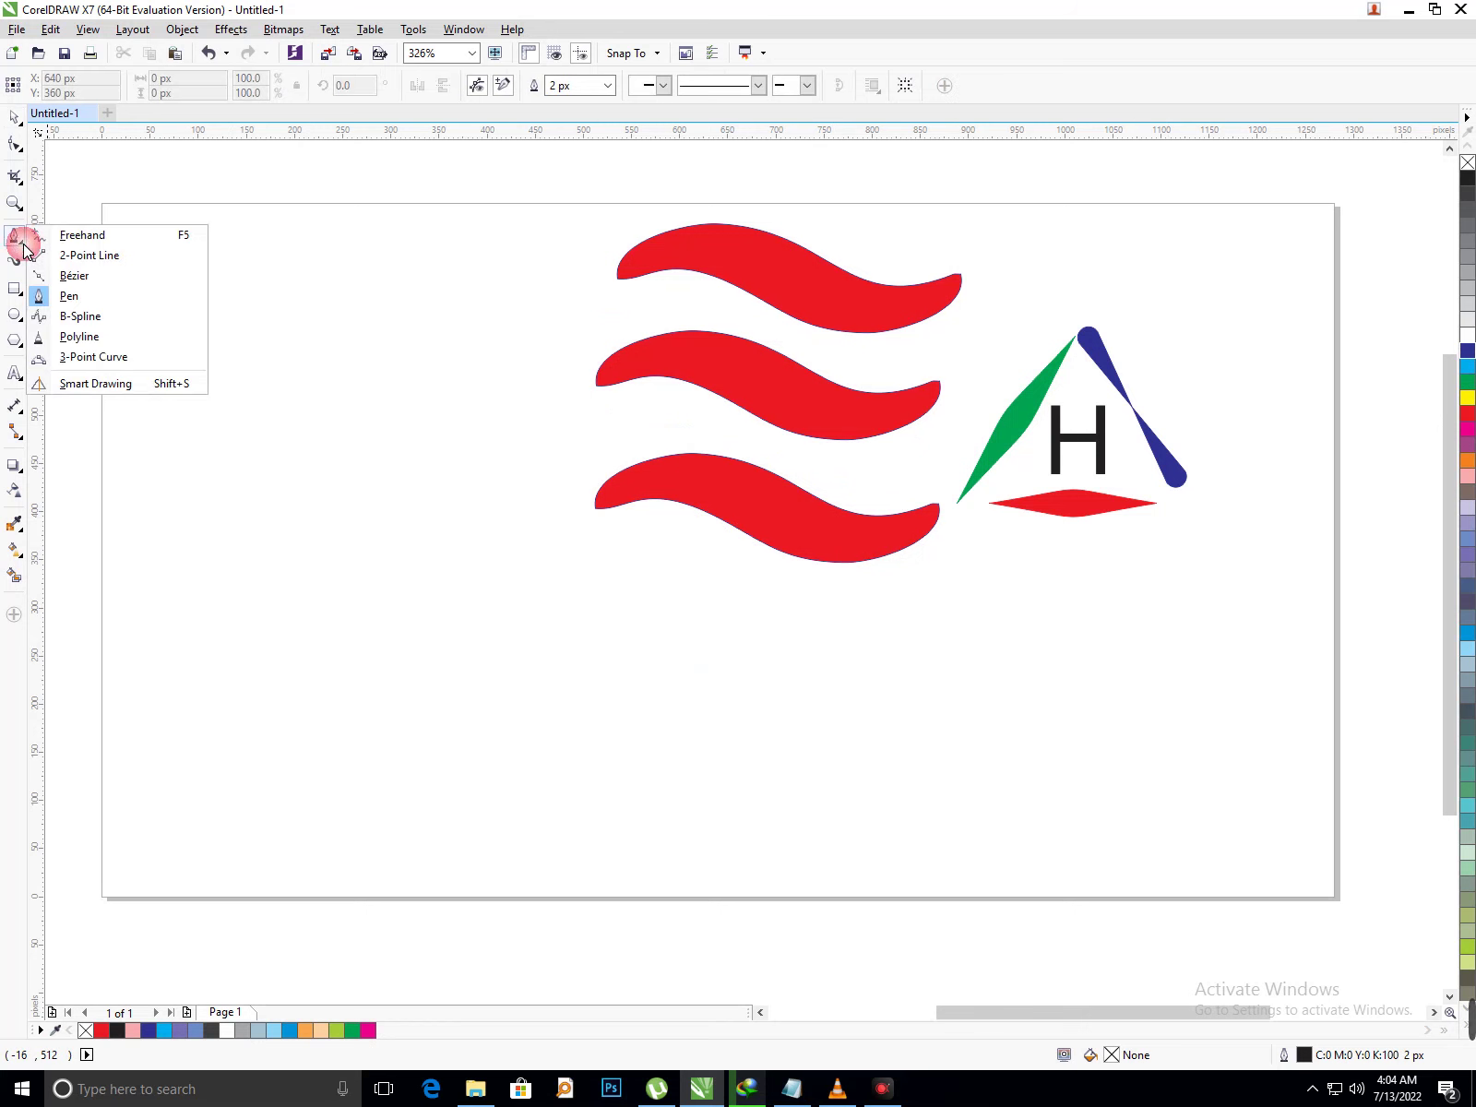
left_click(23, 248)
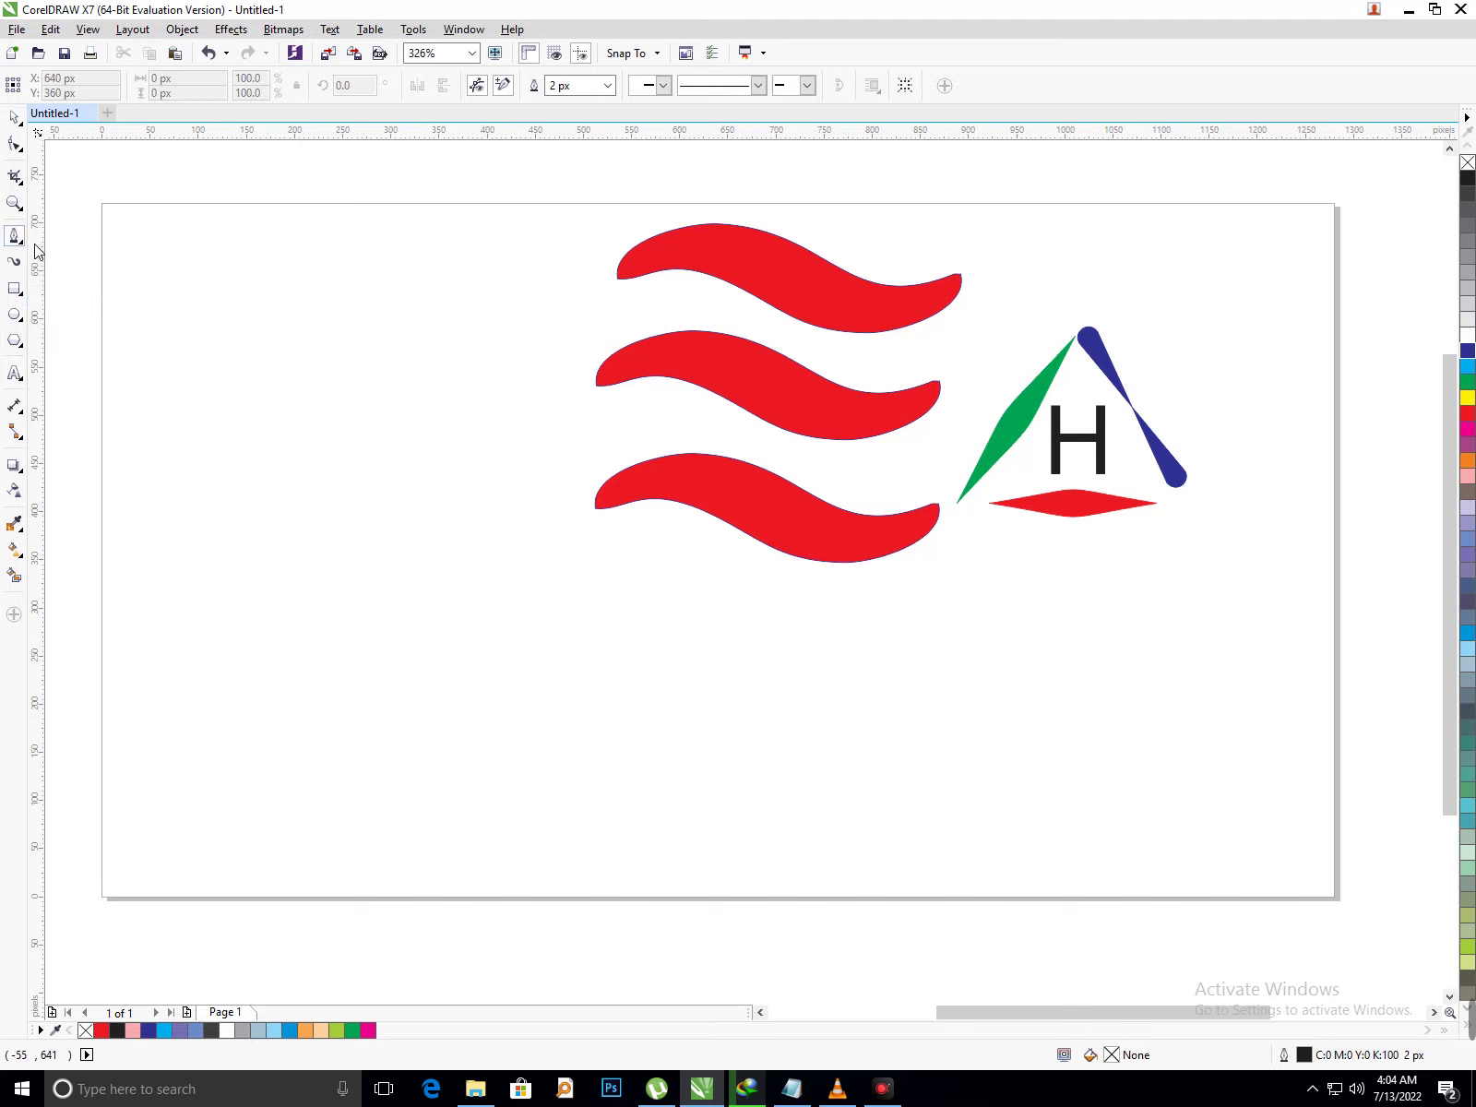
left_click(20, 245)
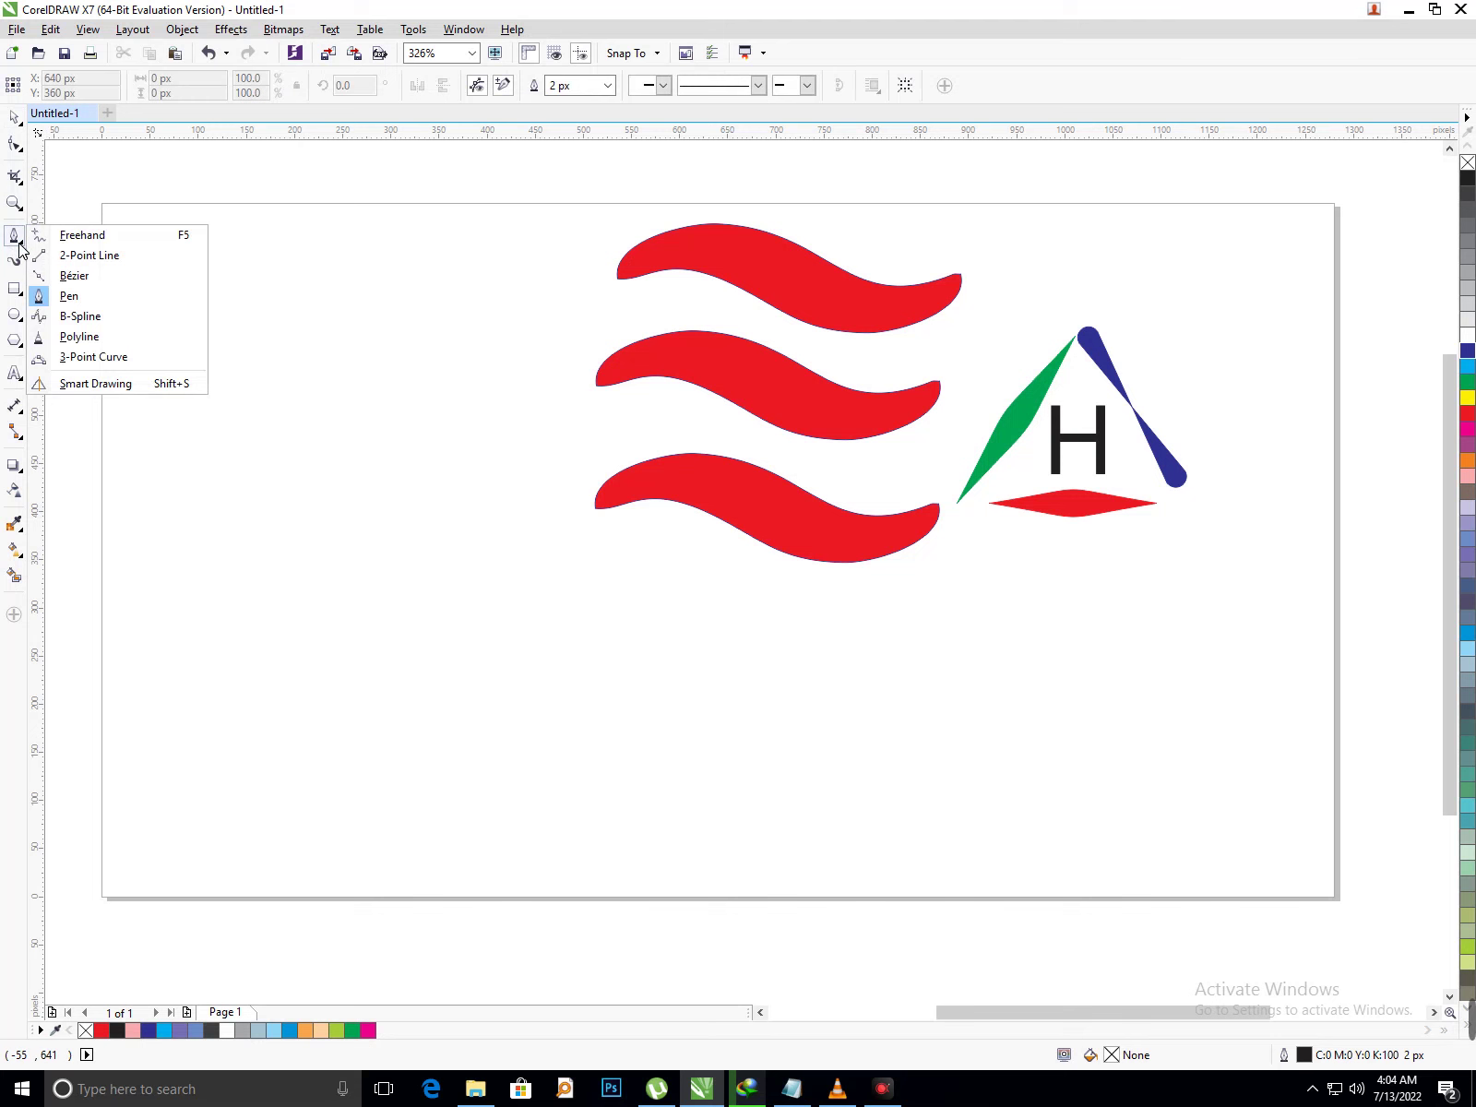
left_click(79, 179)
- Turn a new ellipse of about 260 by 224 px into a blunt-ended Artistic Media stroke and move it up and right
left_click(14, 313)
left_click_drag(162, 353, 422, 577)
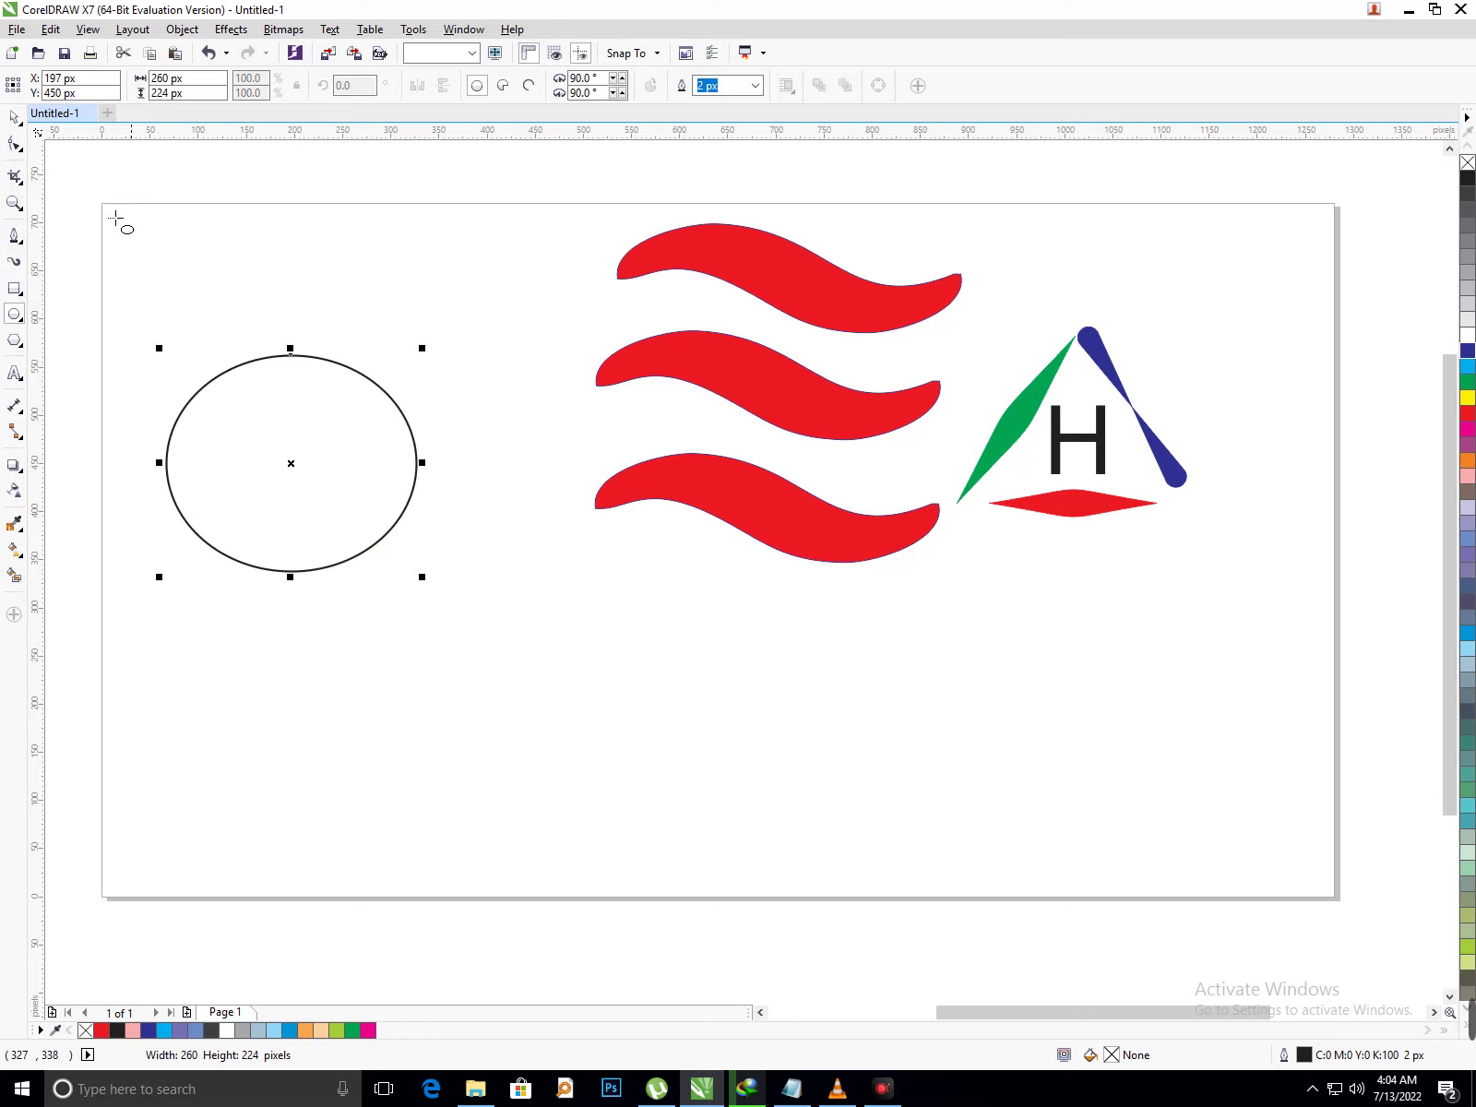
left_click(16, 264)
left_click(226, 86)
left_click(224, 145)
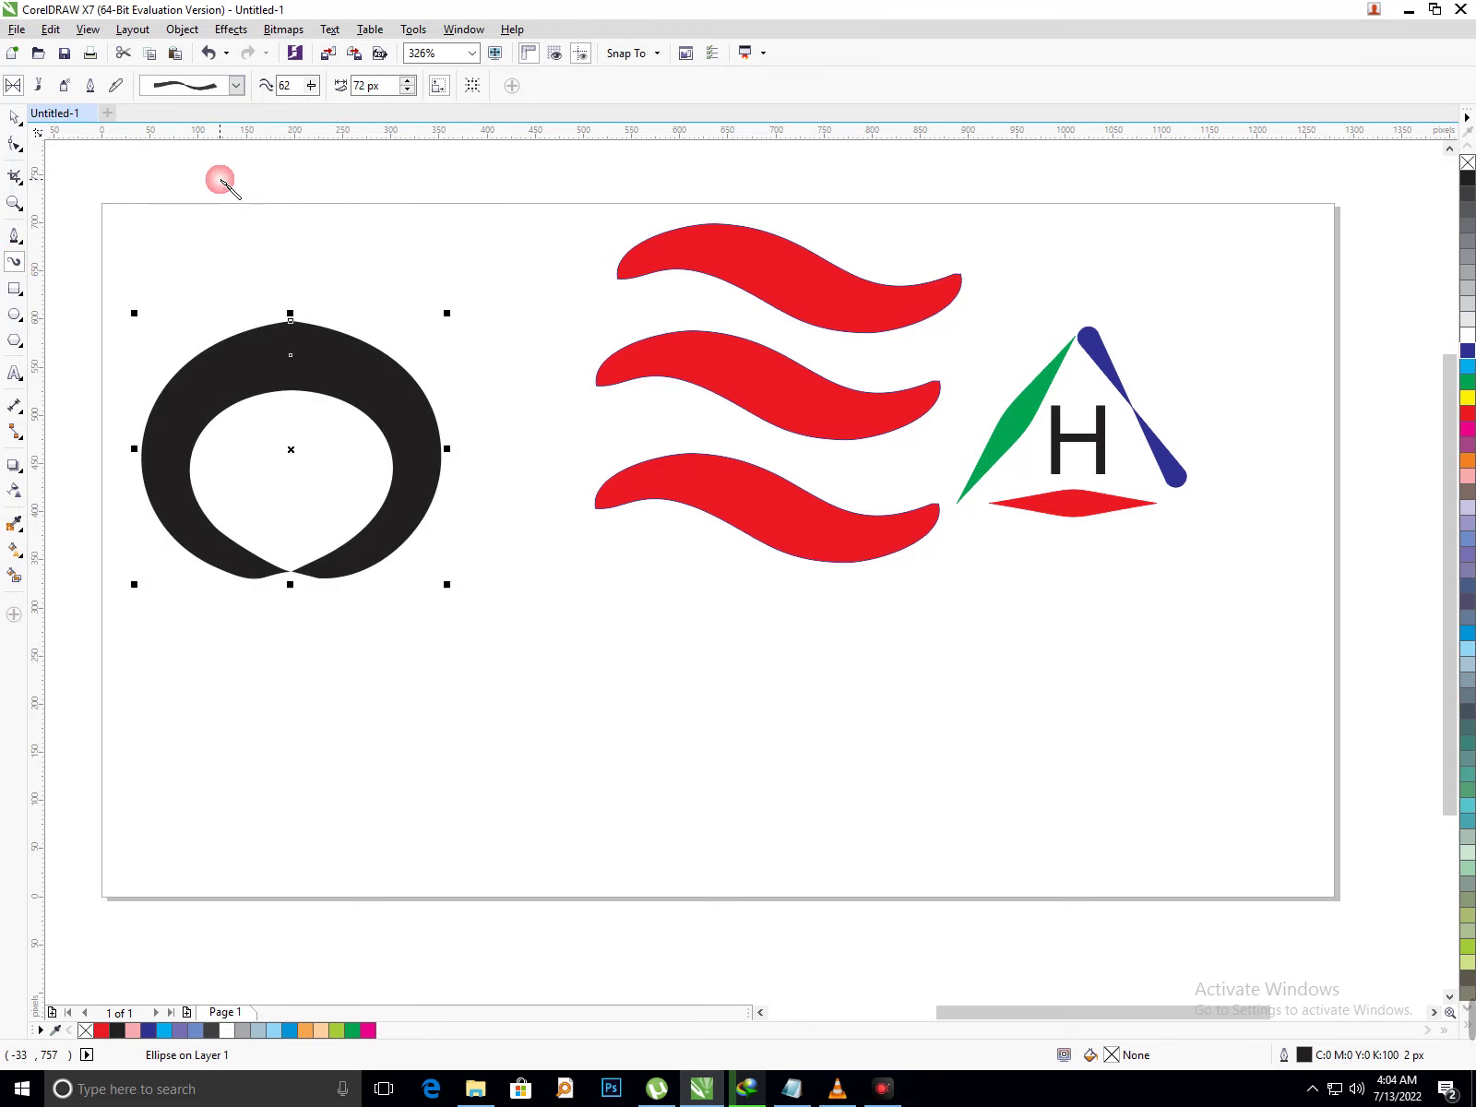
left_click(17, 117)
left_click_drag(415, 489, 474, 444)
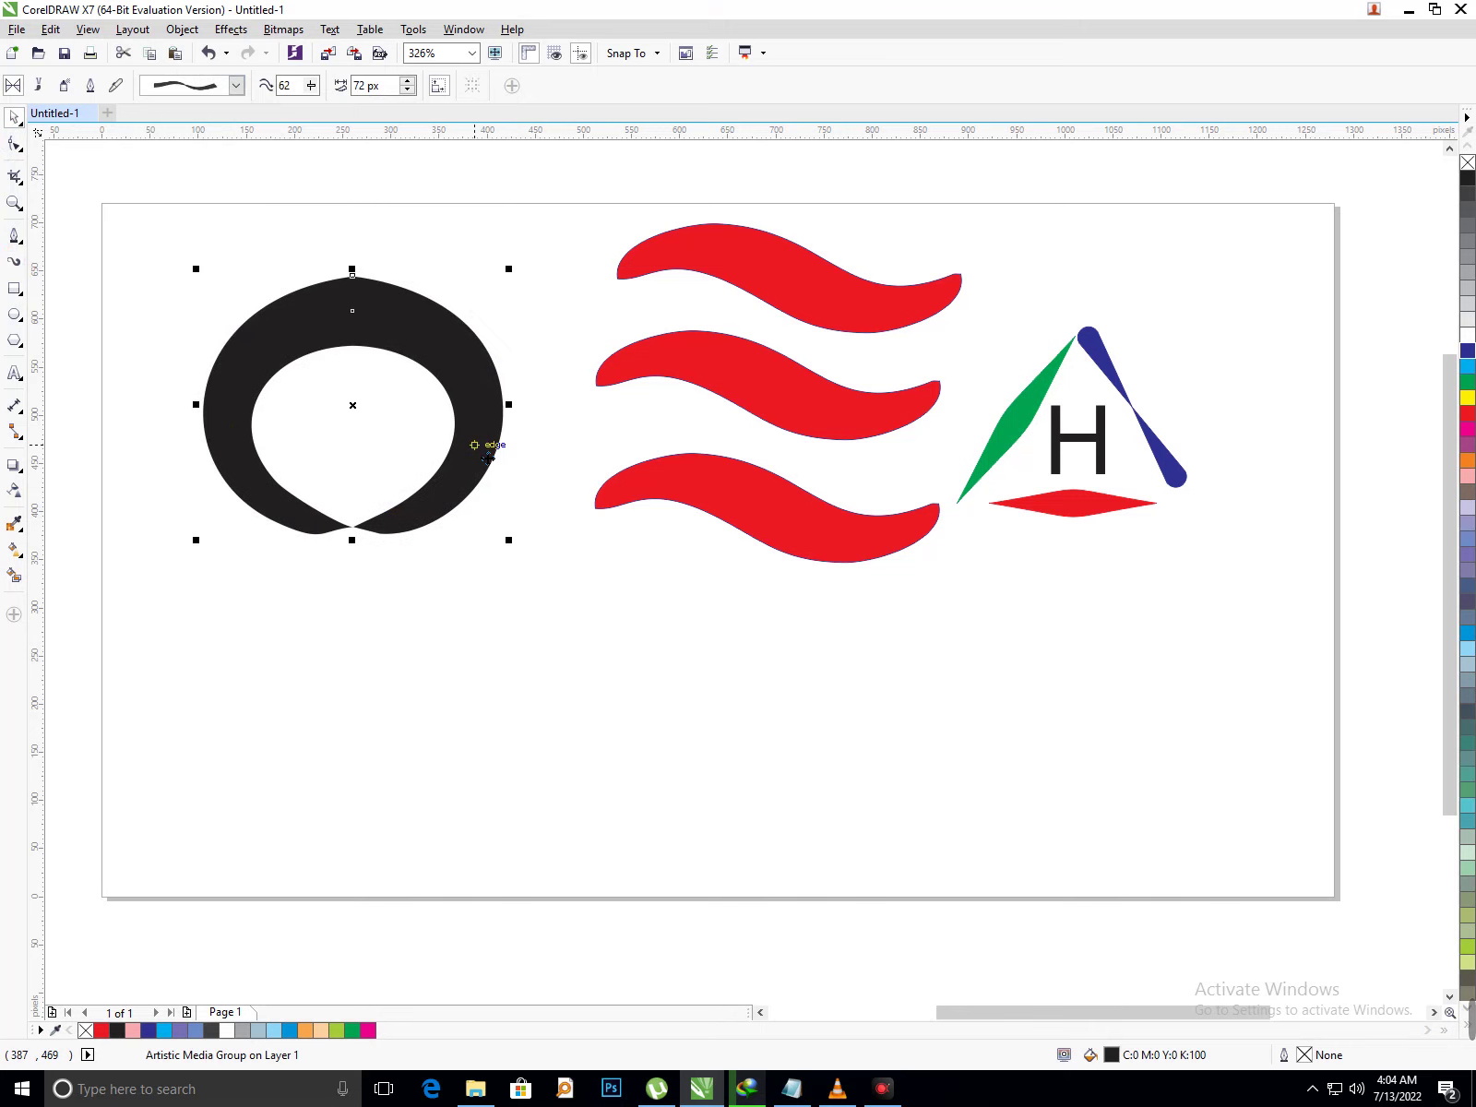
- Try a green fill with a blue outline on the black ring, and remove both its fill and outline
left_click(1465, 386)
right_click(1465, 354)
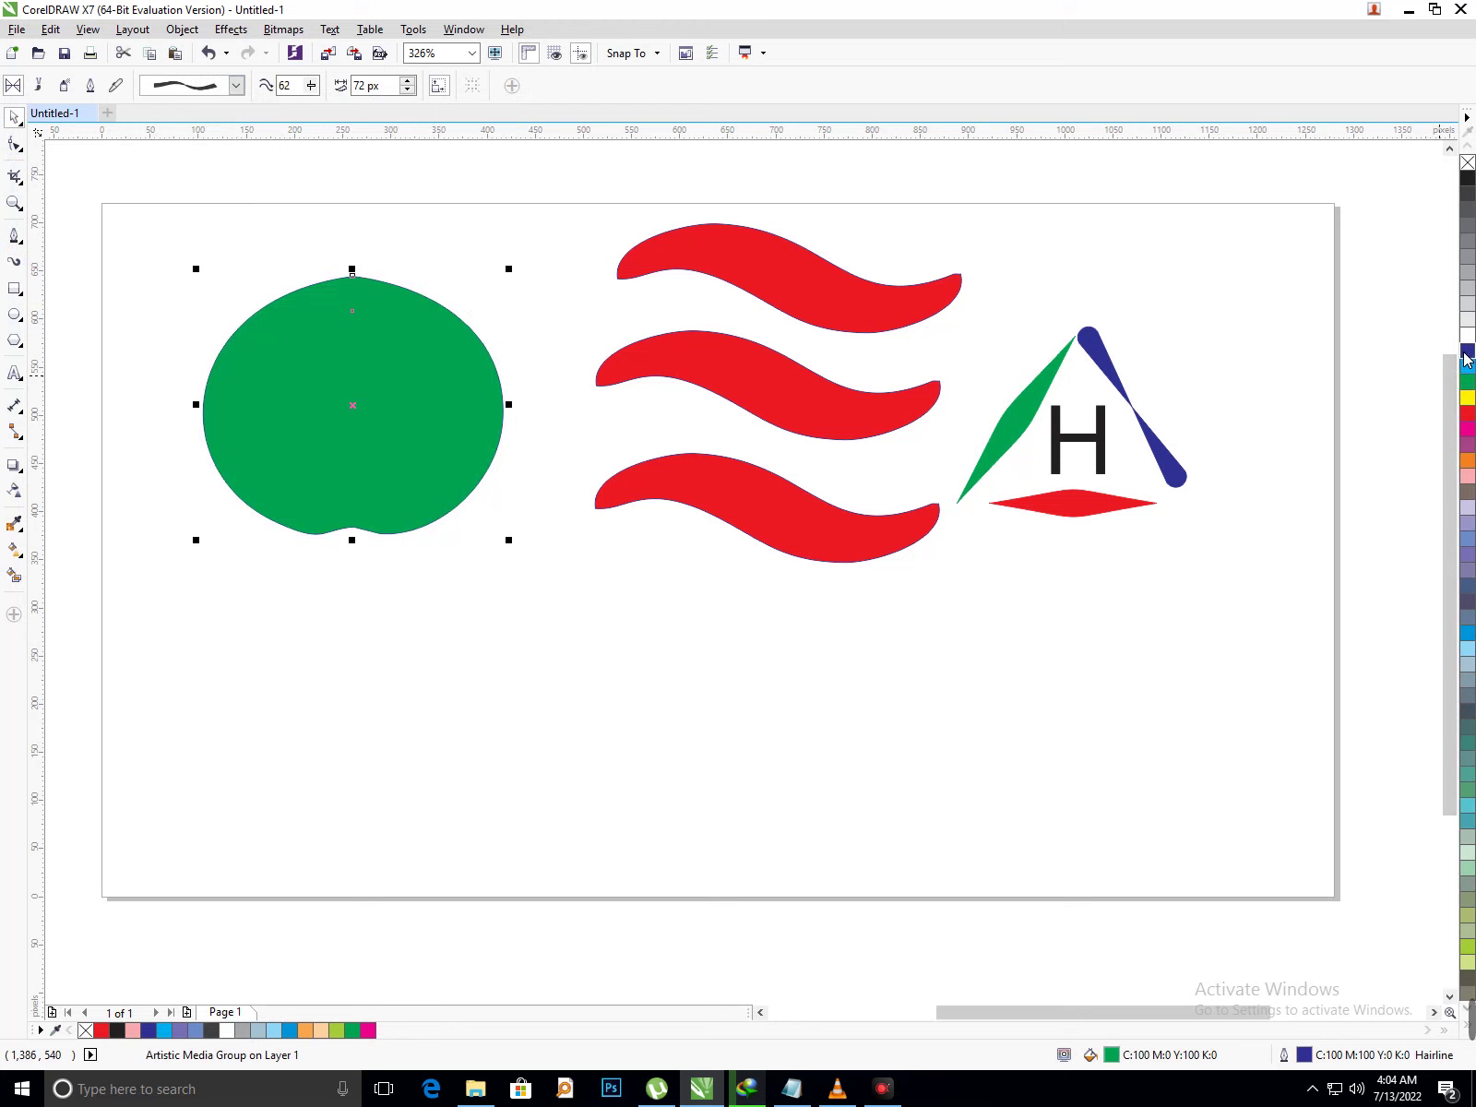
right_click(1466, 334)
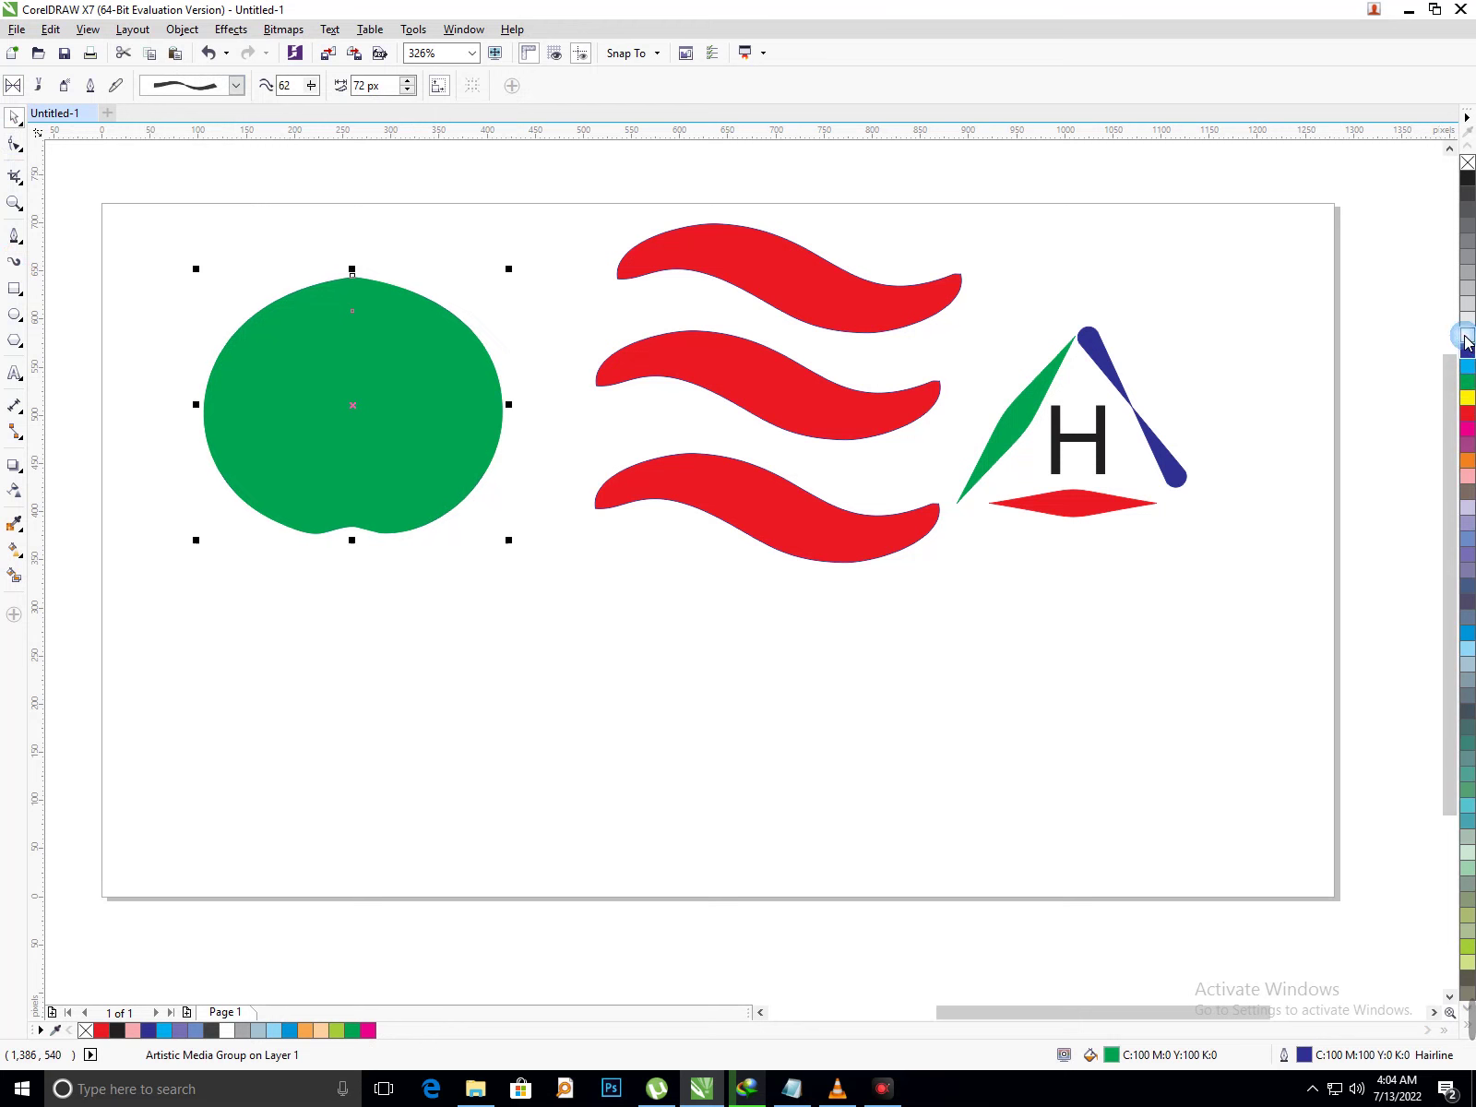
right_click(1467, 164)
left_click(1466, 164)
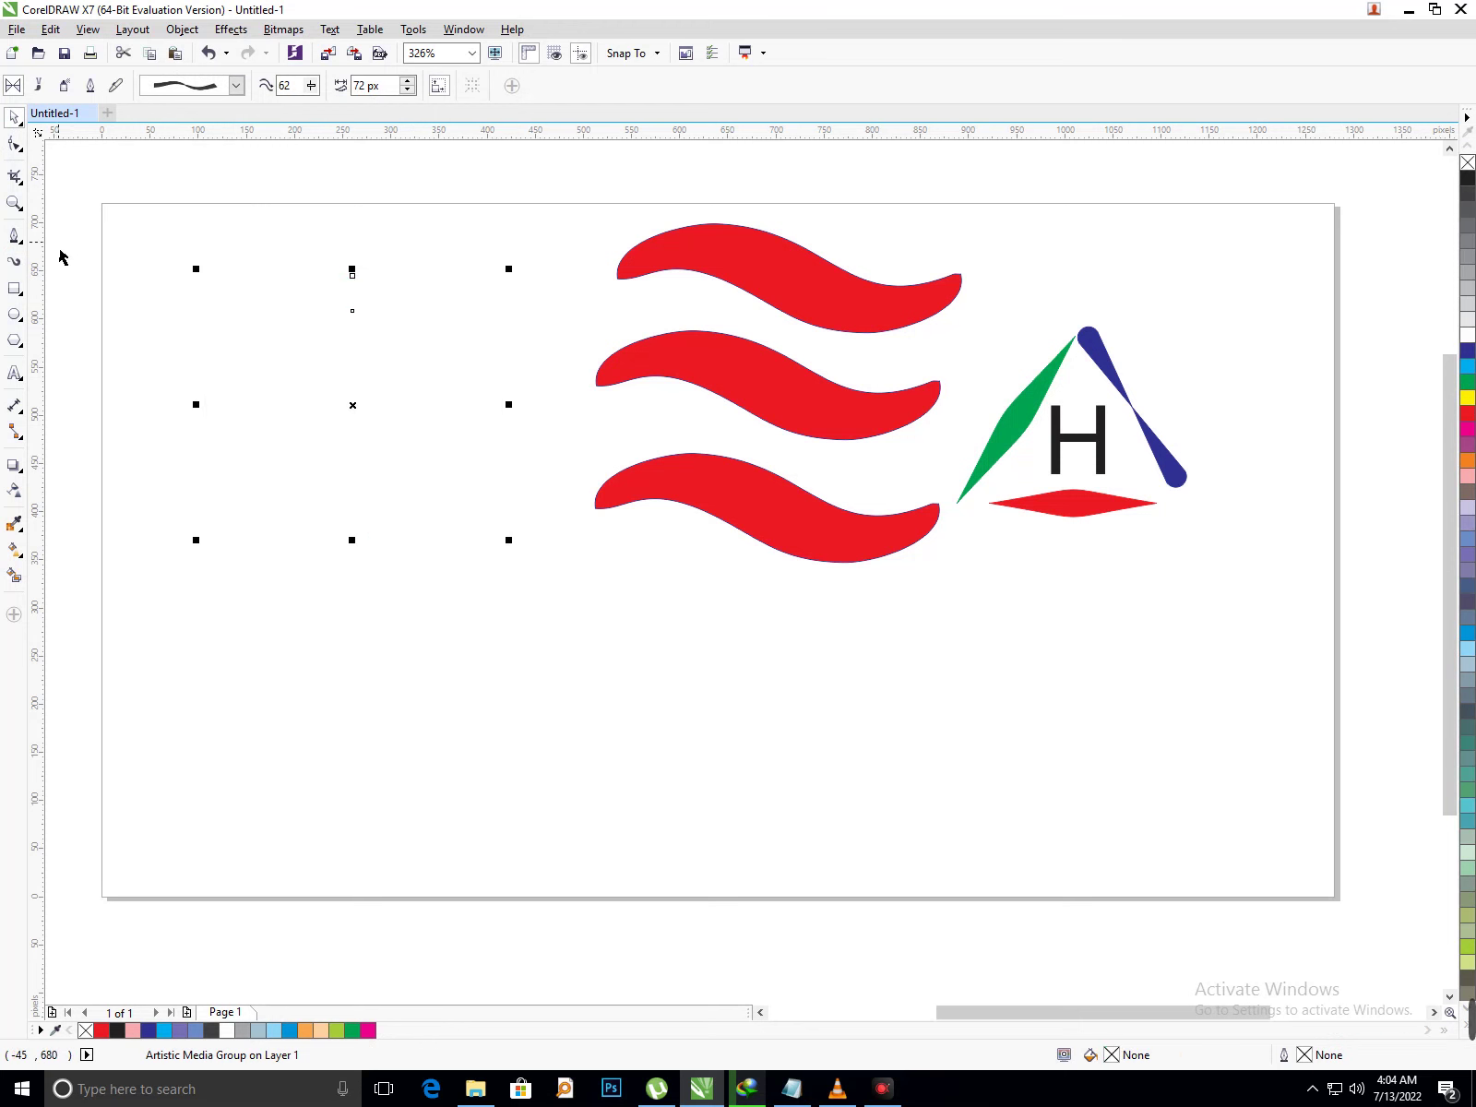
- Undo the fill and outline changes made to the ring
key("ctrl+z")
key("ctrl+z")
key("ctrl+z")
key("ctrl+z")
key("ctrl+z")
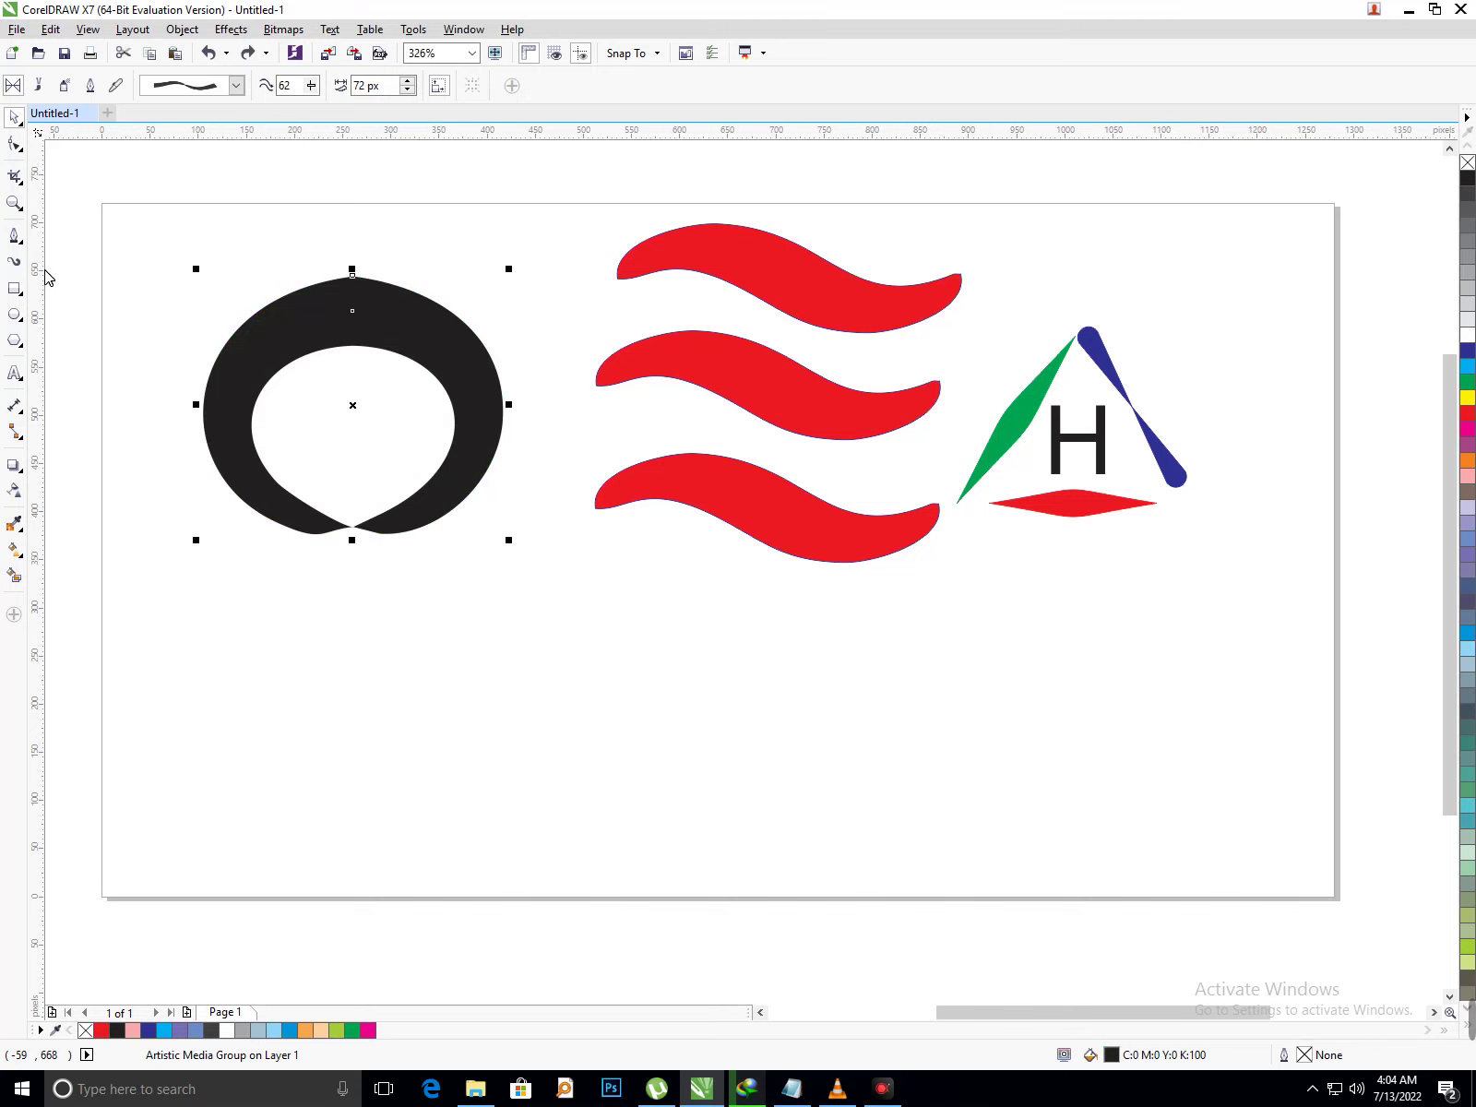
- Select the ring's control ellipse and move the ring slightly up and right
left_click(395, 342, "ctrl")
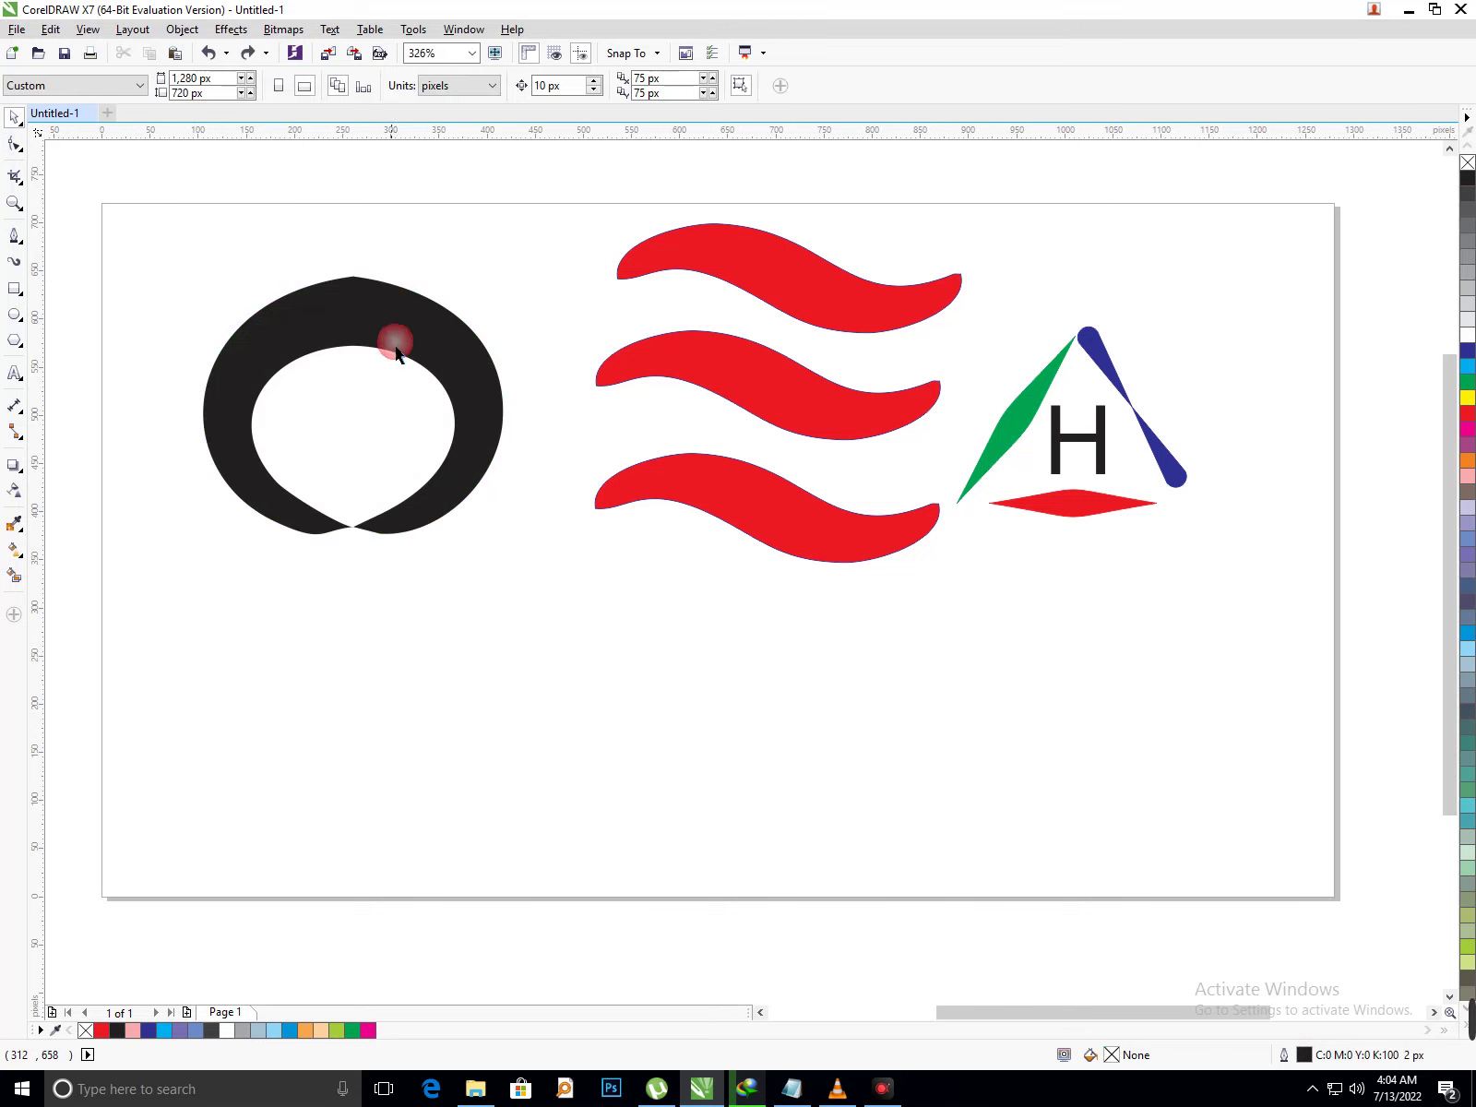
left_click_drag(375, 368, 393, 345)
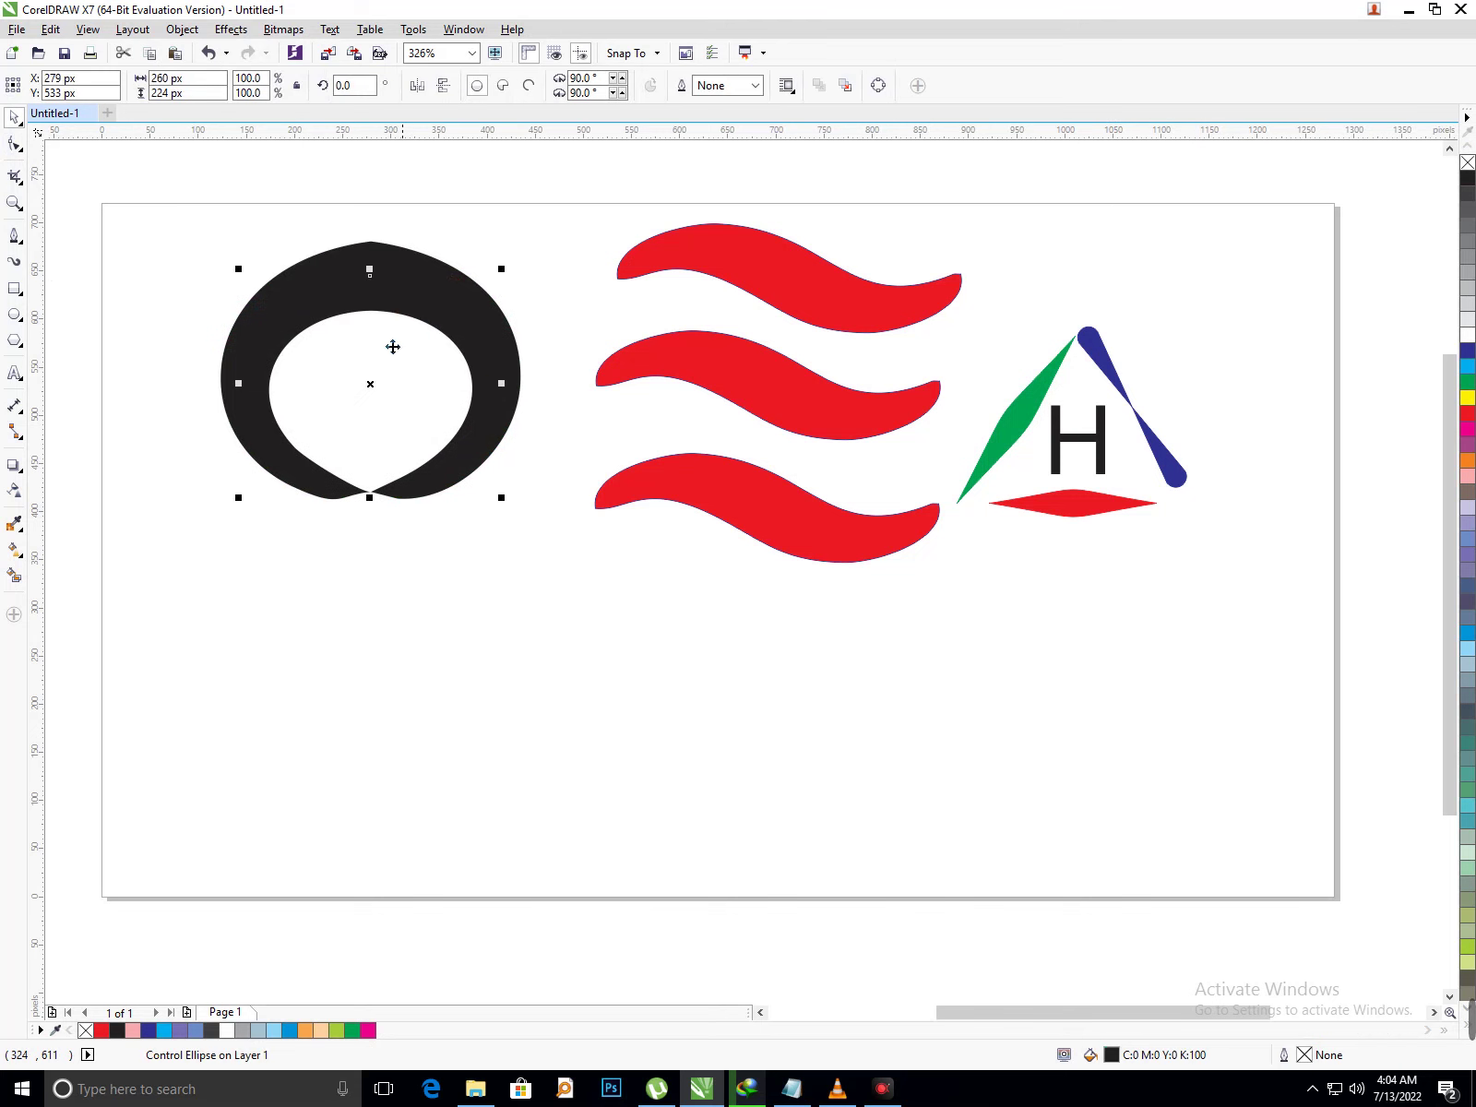
- Draw two overlapping ellipses spanning about 225 by 169 px below the ring and apply a thin tapered Artistic Media preset to both
left_click(14, 314)
left_click_drag(201, 588, 366, 730)
left_click_drag(295, 632, 418, 750)
key("space")
left_click_drag(158, 549, 543, 843)
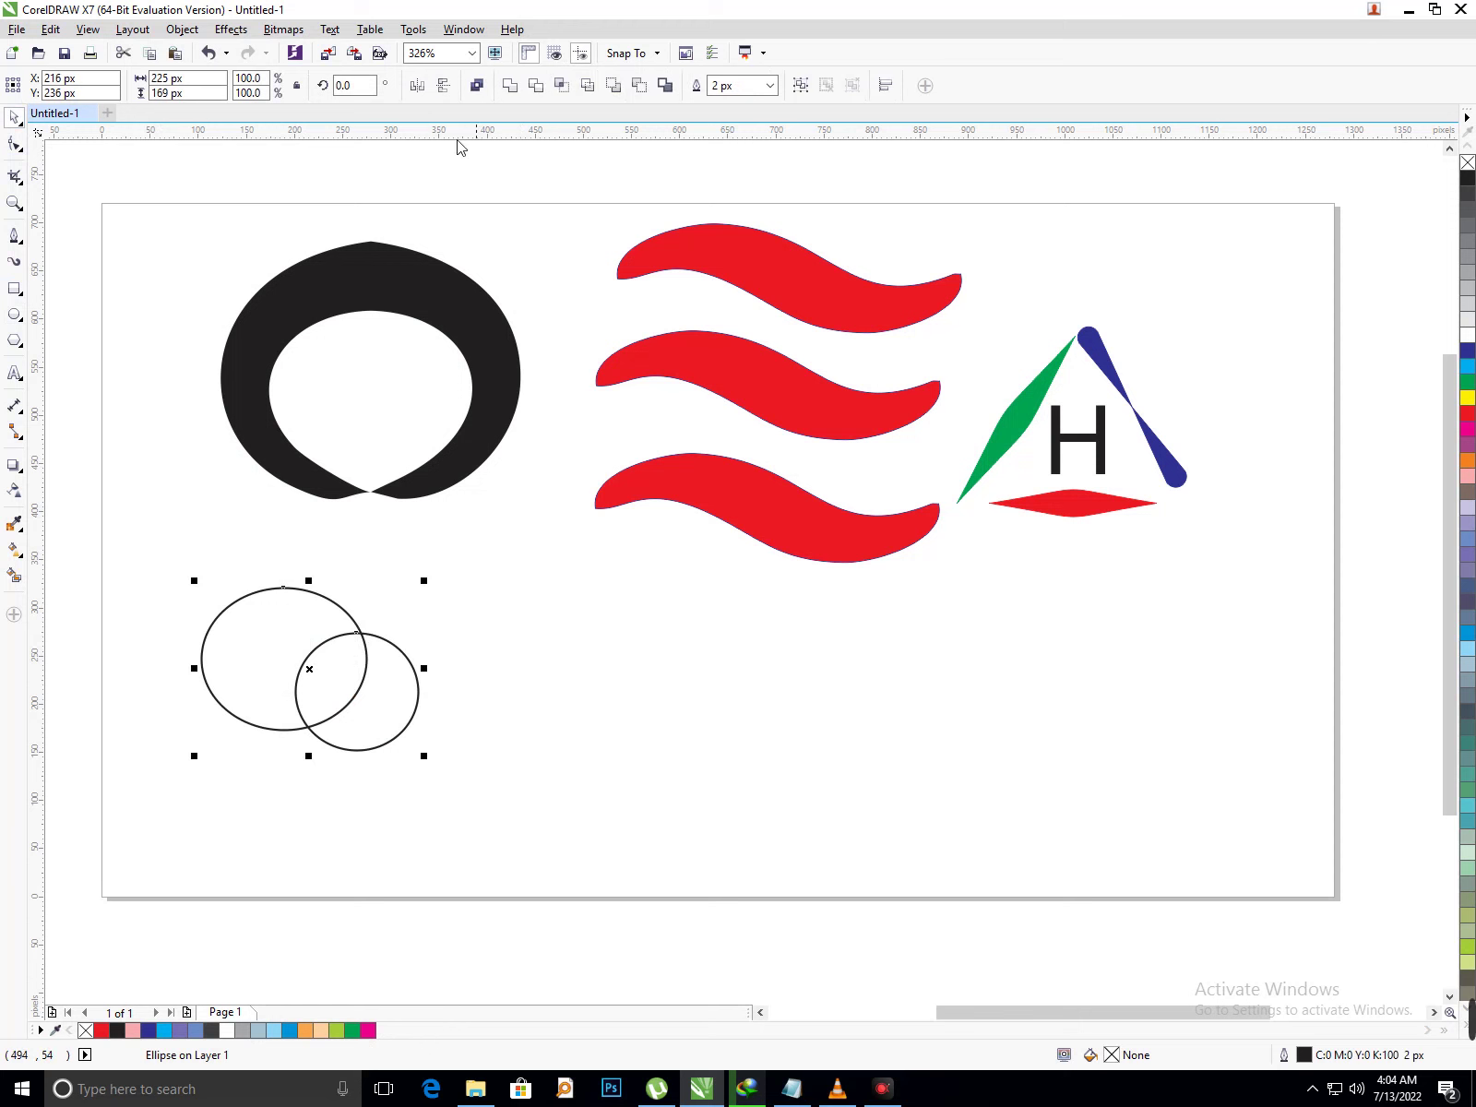
left_click(14, 262)
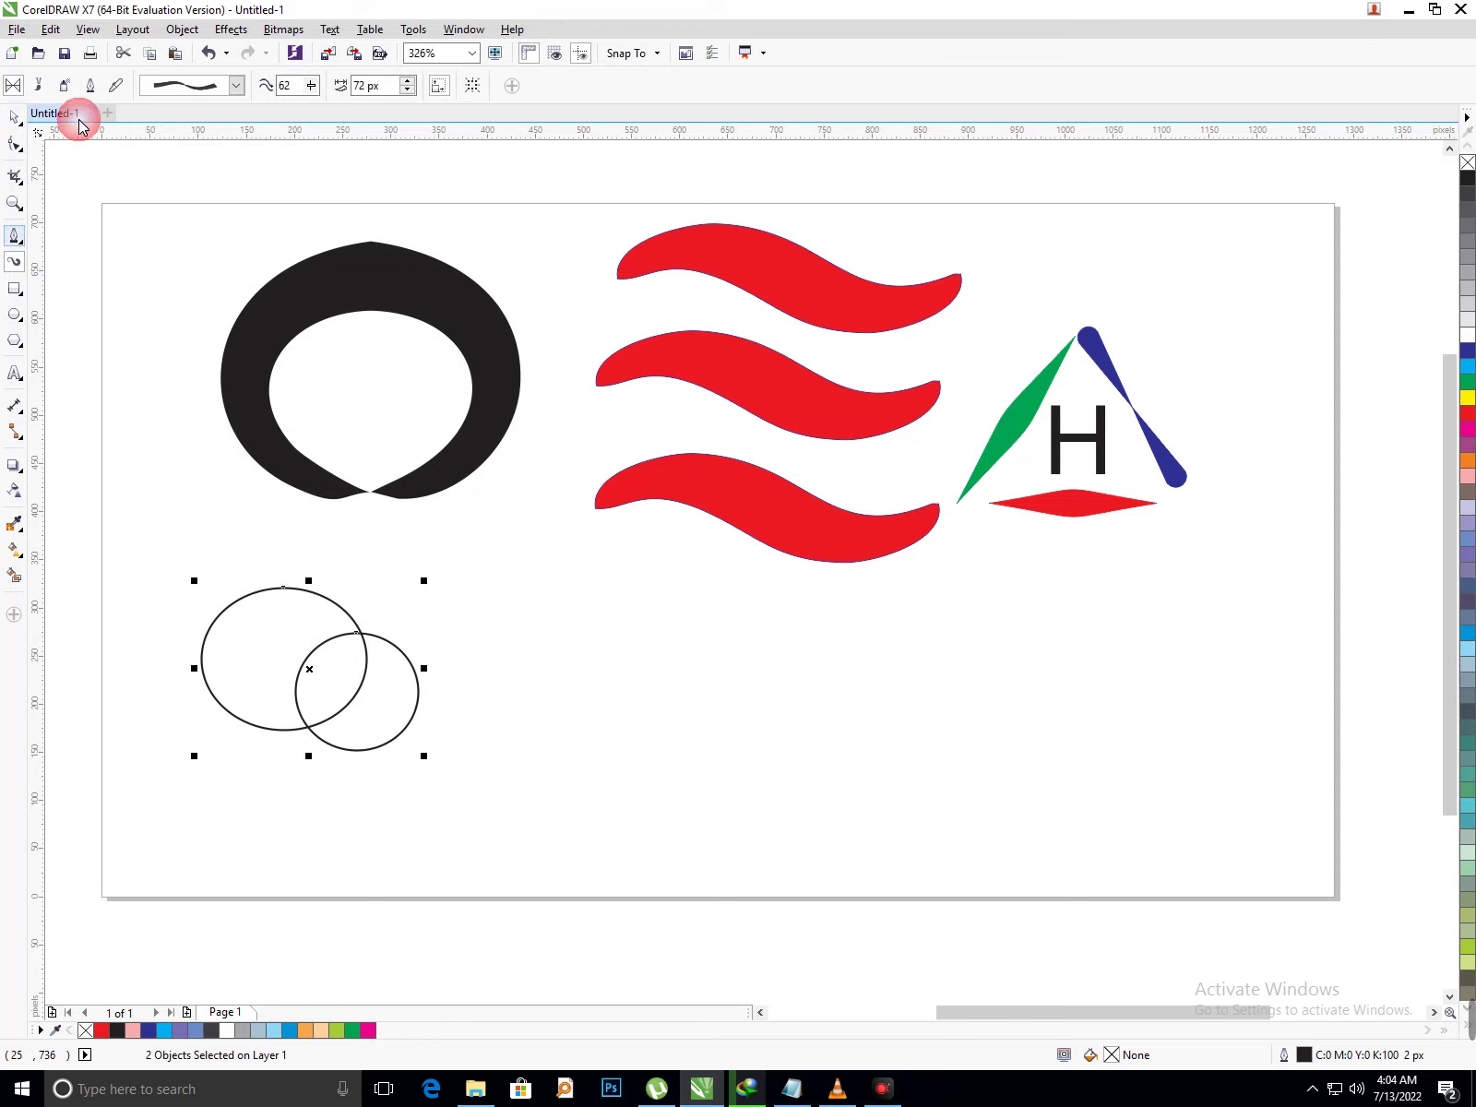
left_click(236, 85)
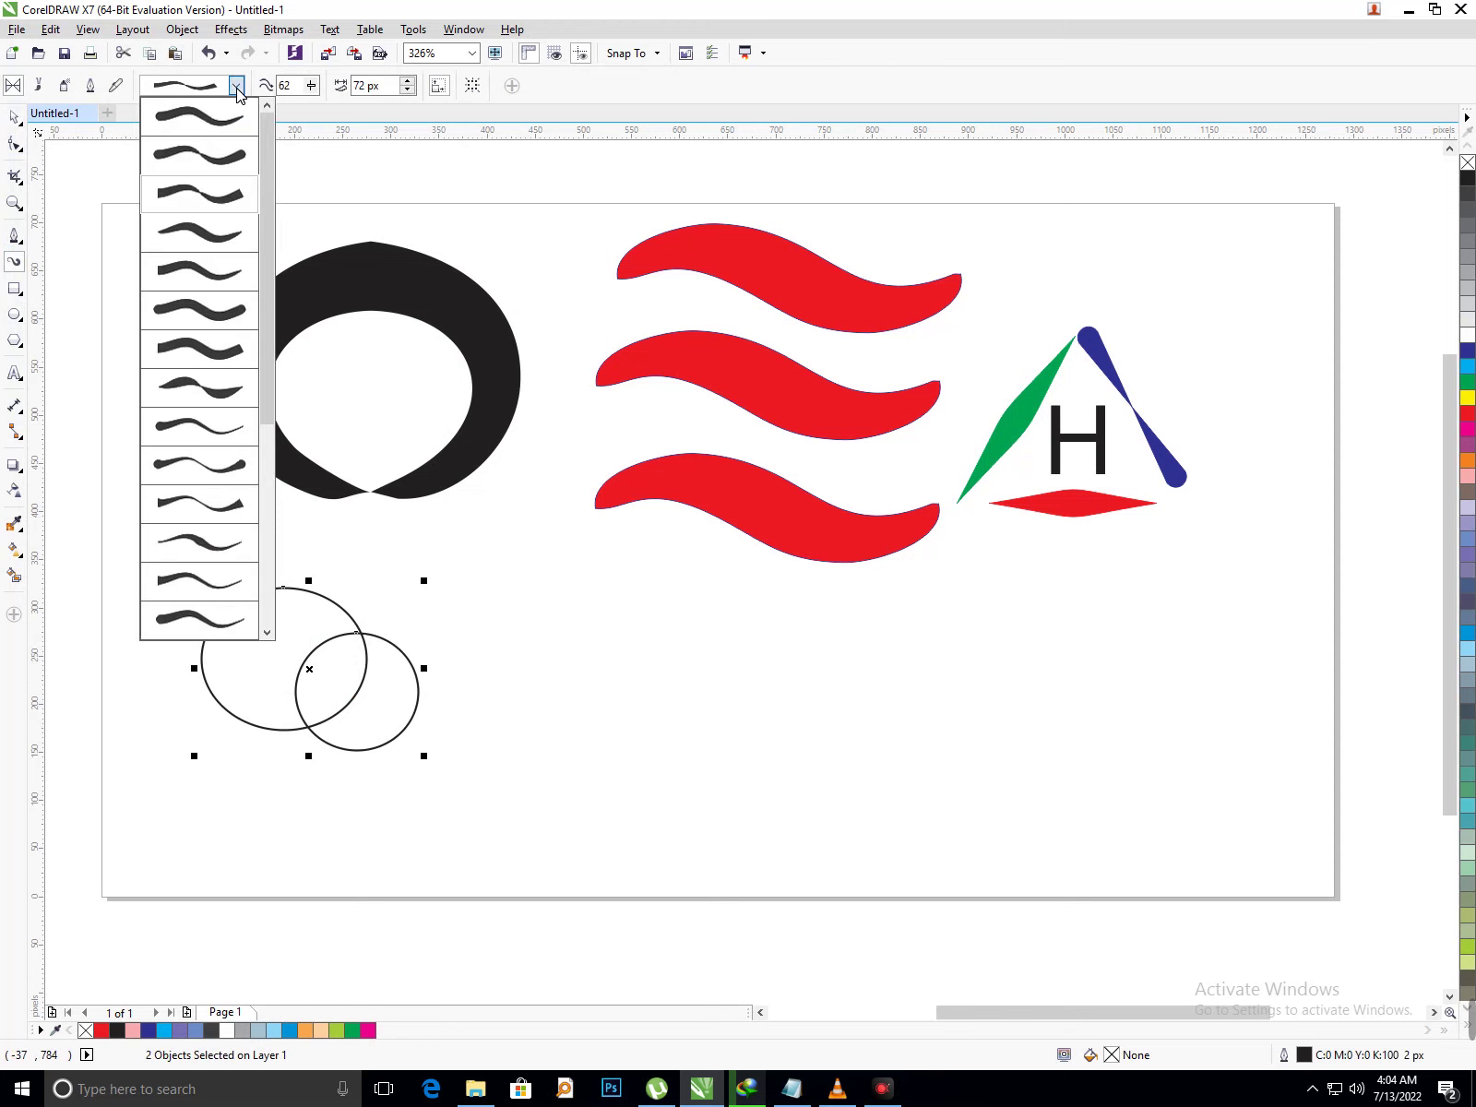
left_click(220, 543)
- Draw five overlapping ellipses spanning about 293 by 258 px below the red waves and select them all
left_click(15, 313)
left_click_drag(524, 628, 696, 795)
left_click_drag(626, 682, 793, 826)
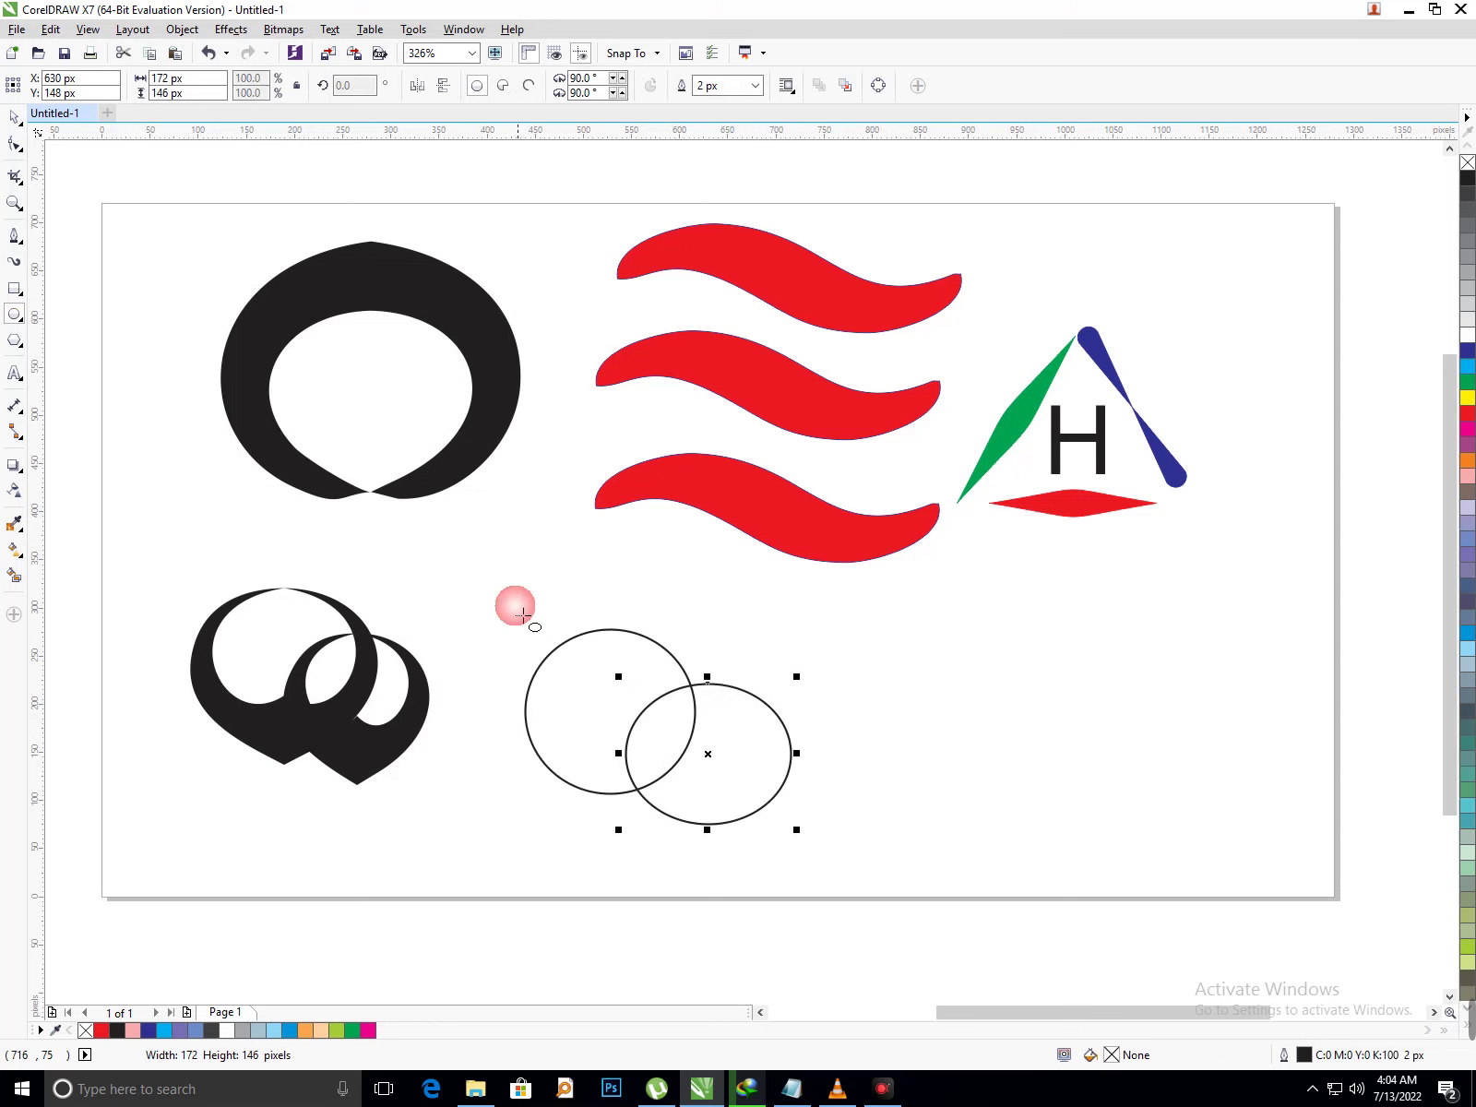
left_click_drag(523, 613, 656, 844)
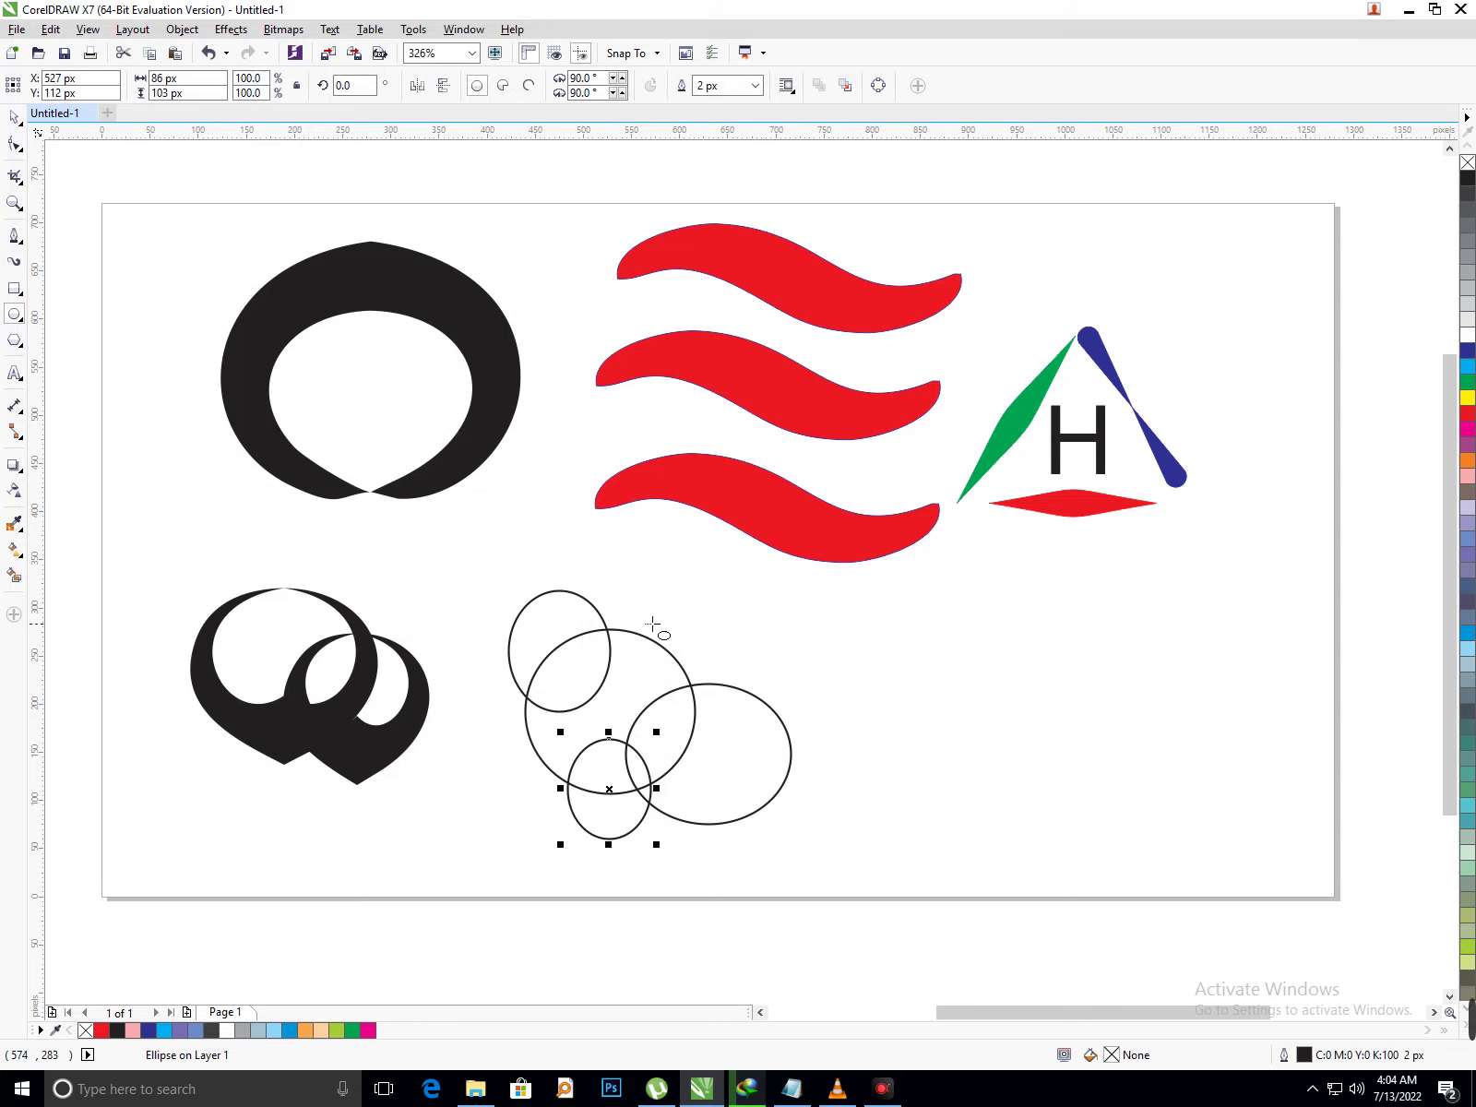
left_click_drag(627, 587, 739, 725)
left_click(16, 124)
left_click(382, 500)
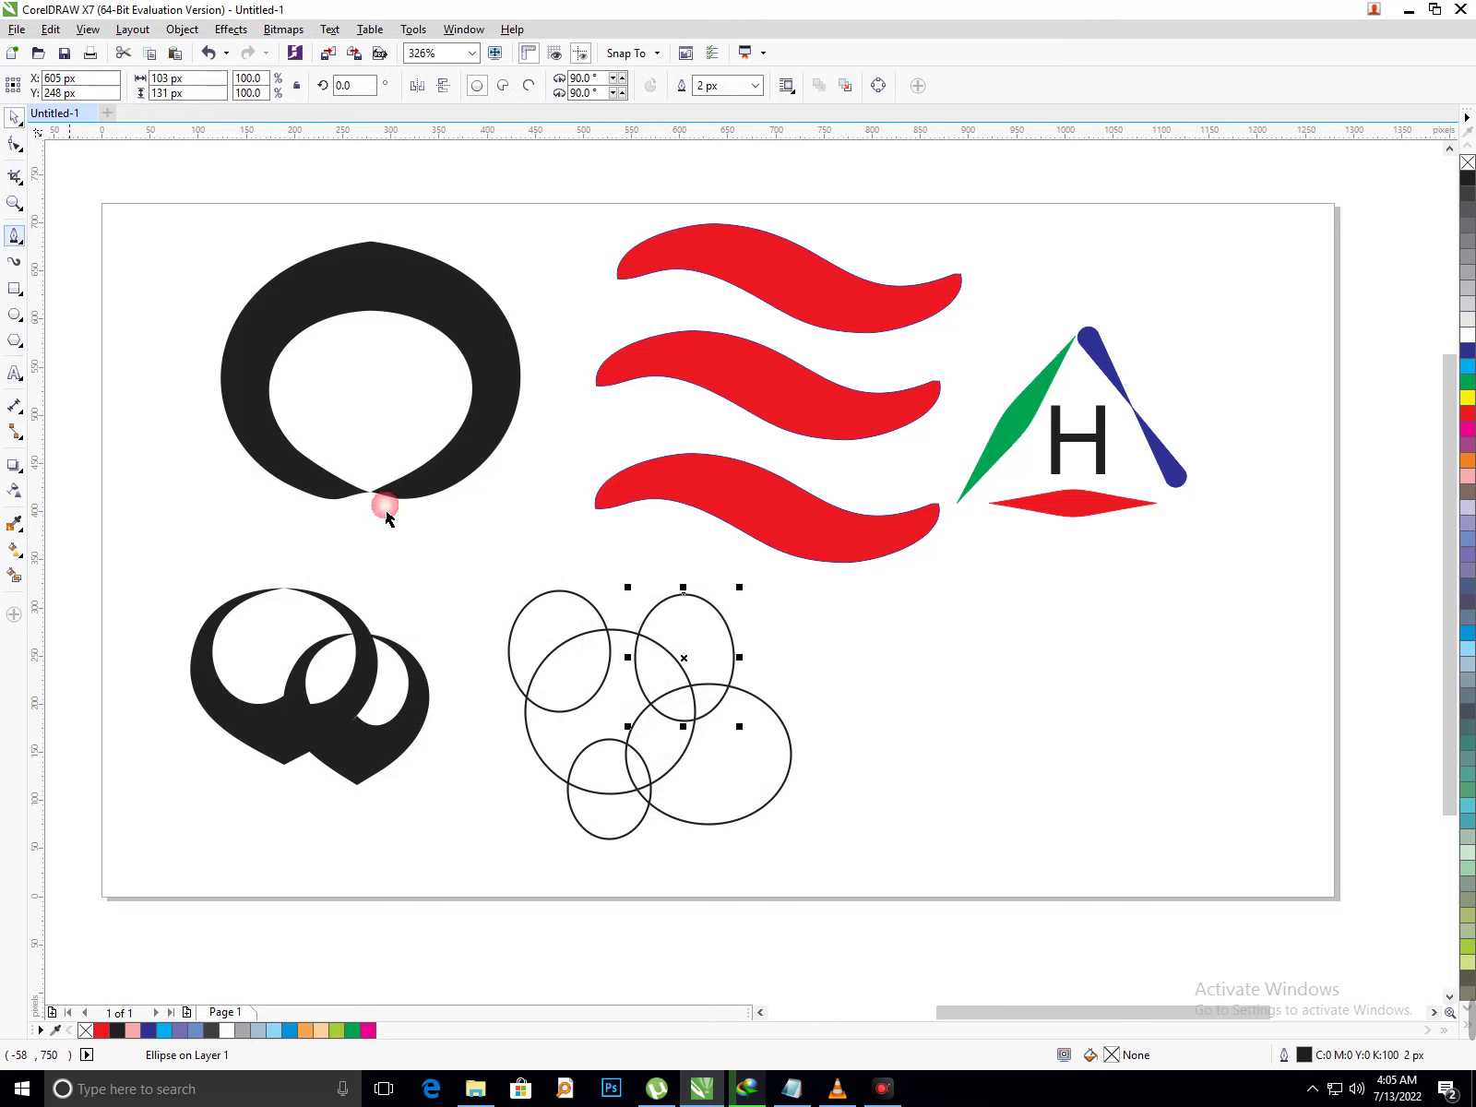
left_click_drag(471, 566, 833, 879)
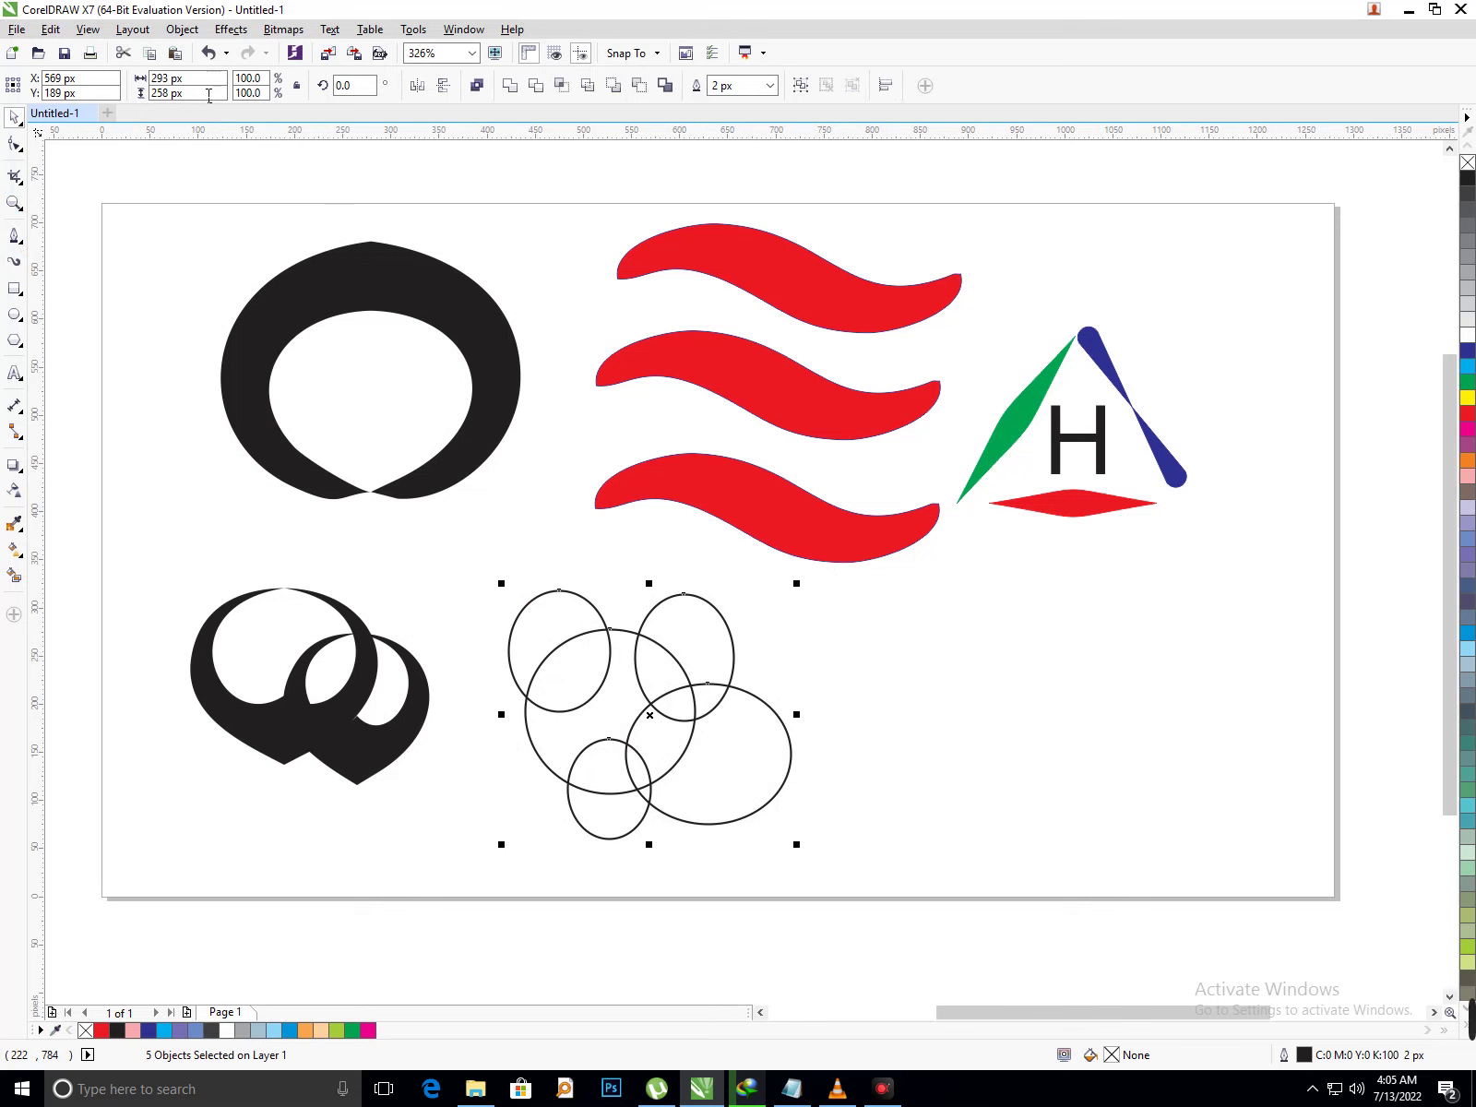
- Try the round-ended Artistic Media preset on the five ellipses and replace it with the thick preset tapered at both ends
left_click(15, 262)
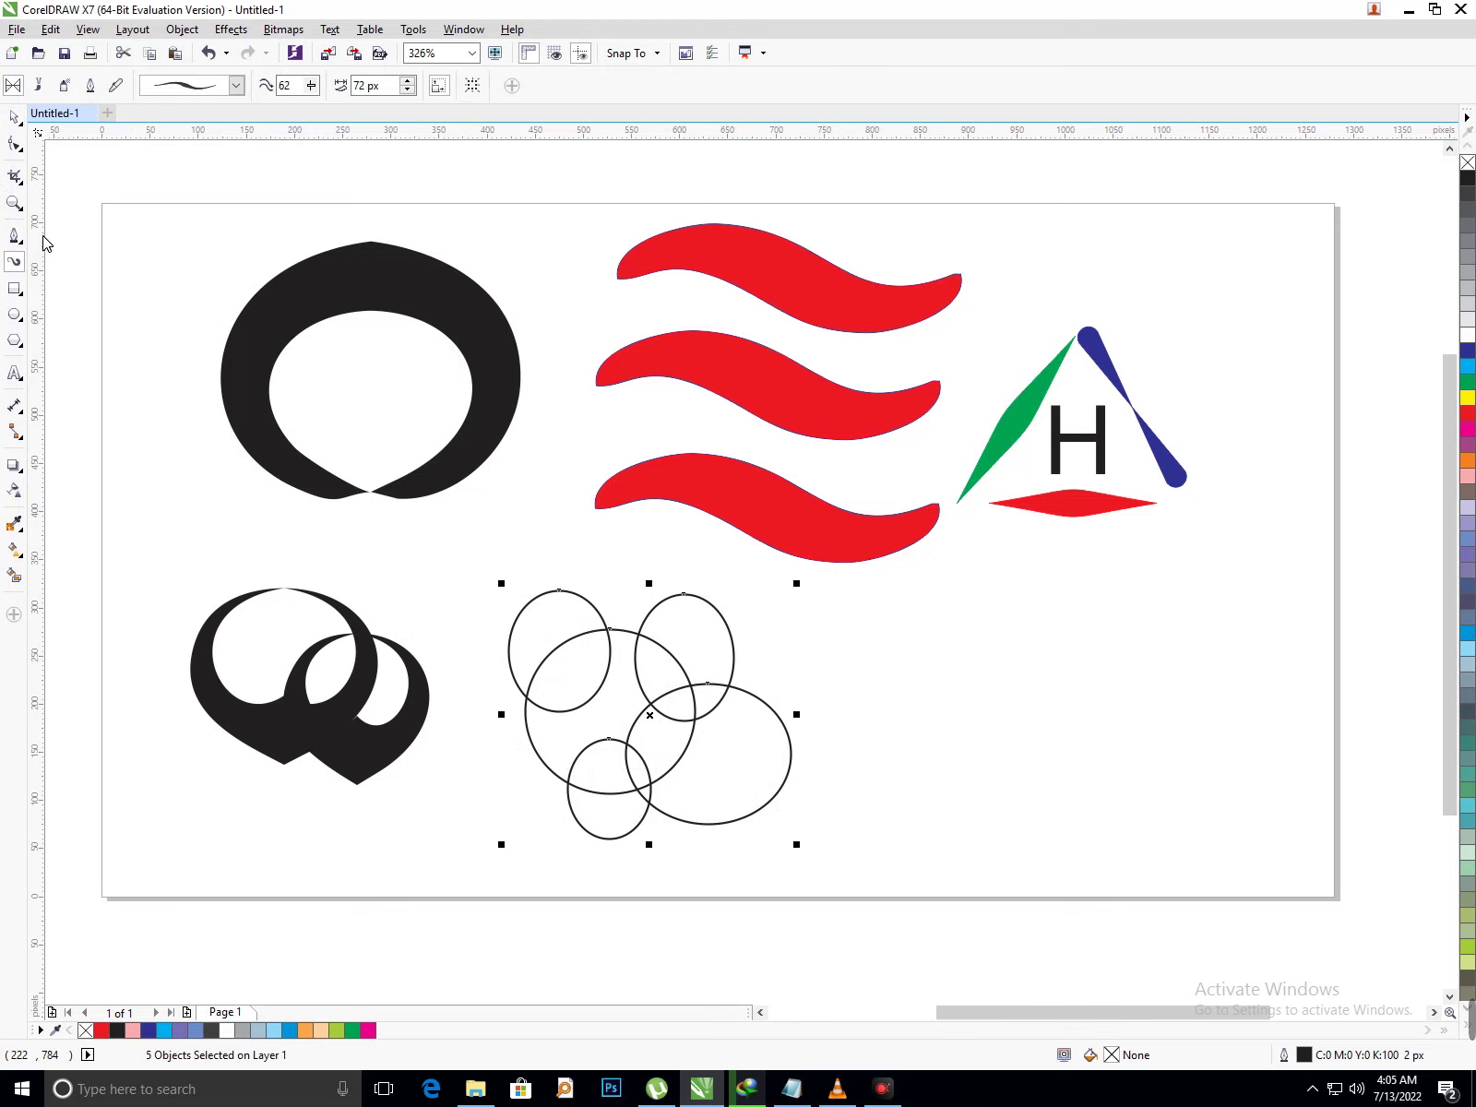
left_click(236, 84)
left_click(221, 180)
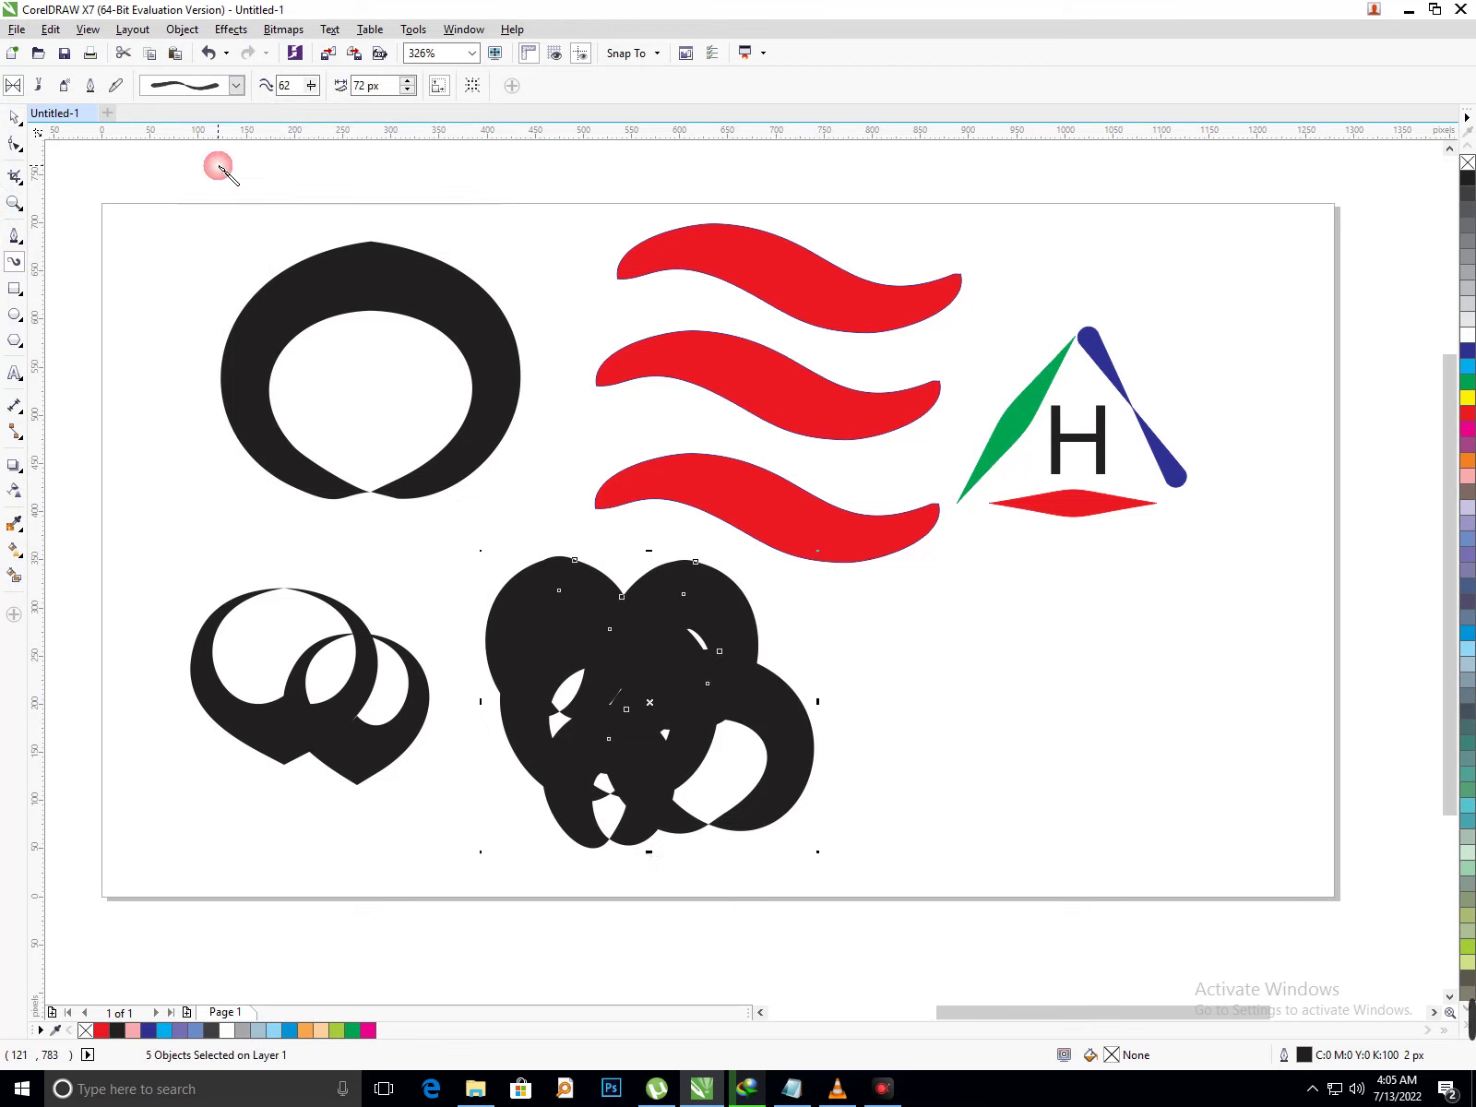
left_click(236, 84)
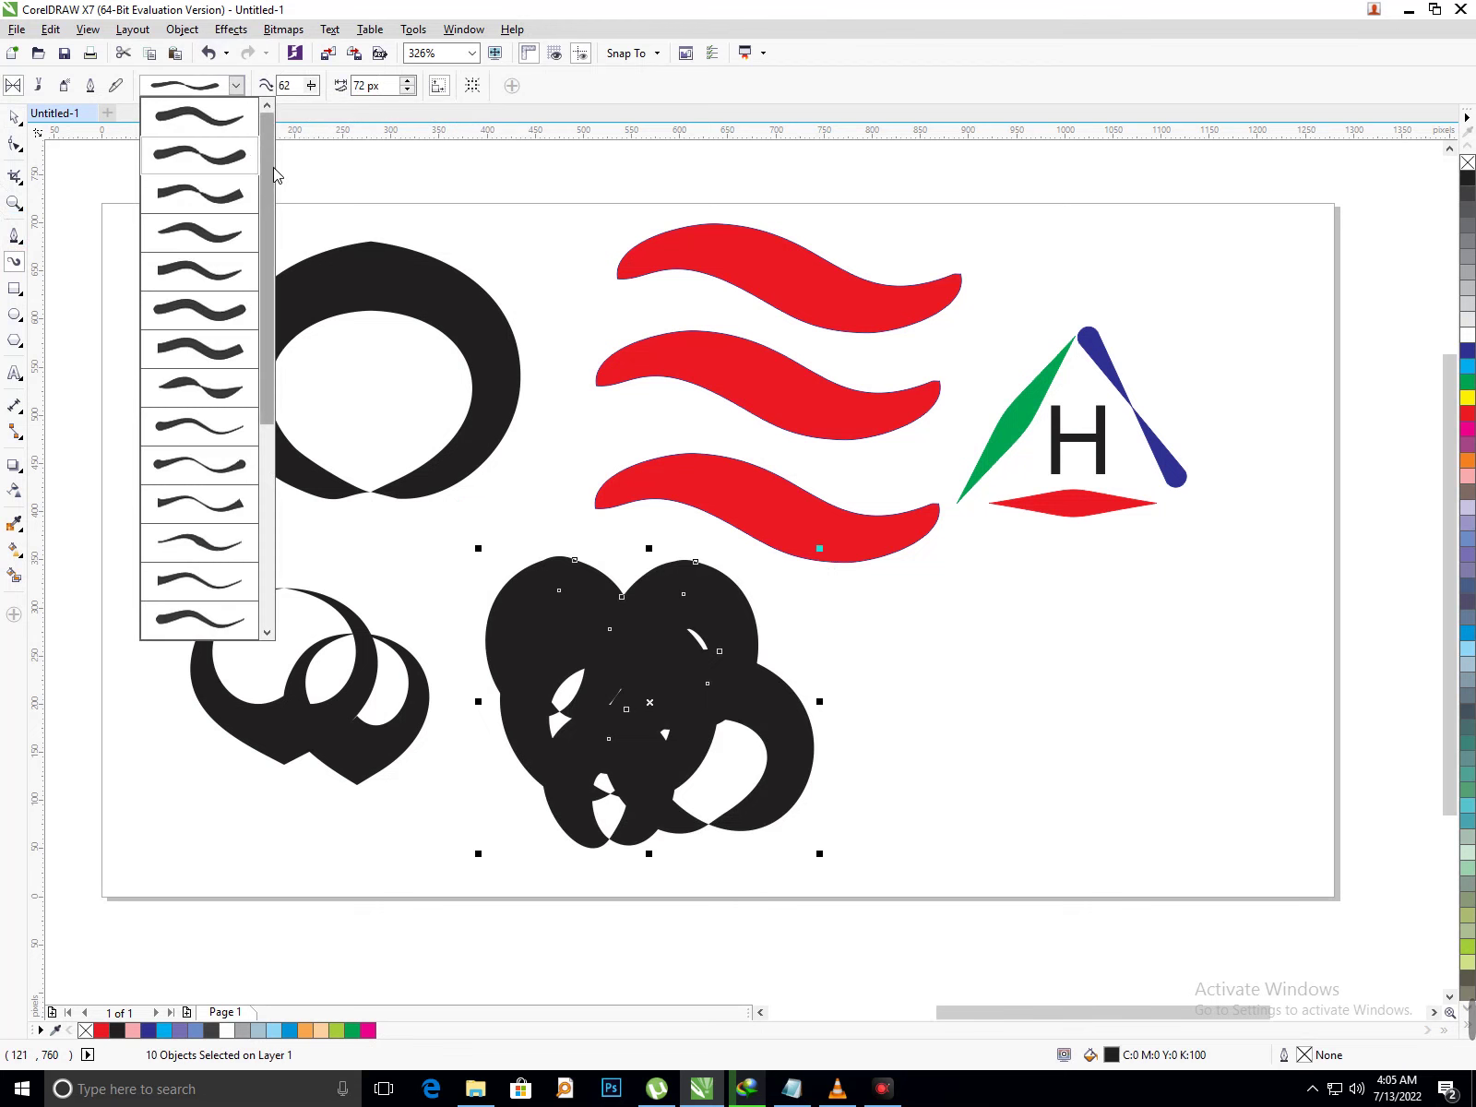
left_click(217, 382)
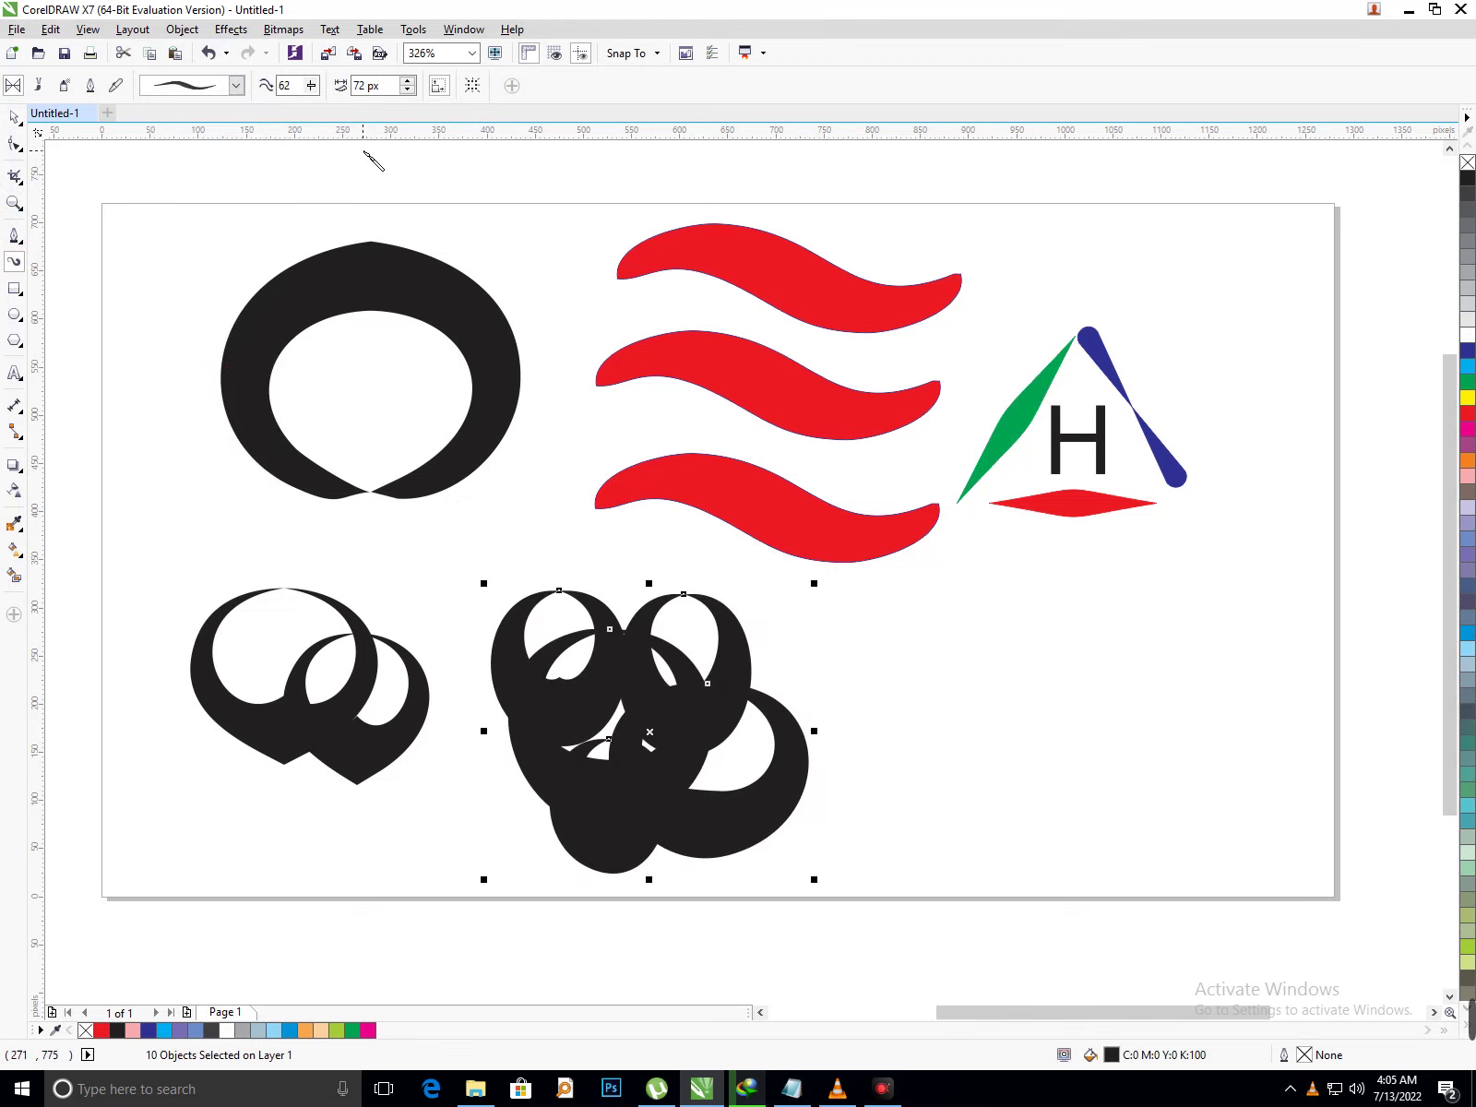
- Set the five ellipses' stroke width to 20 px and outline them in red
left_click(373, 88)
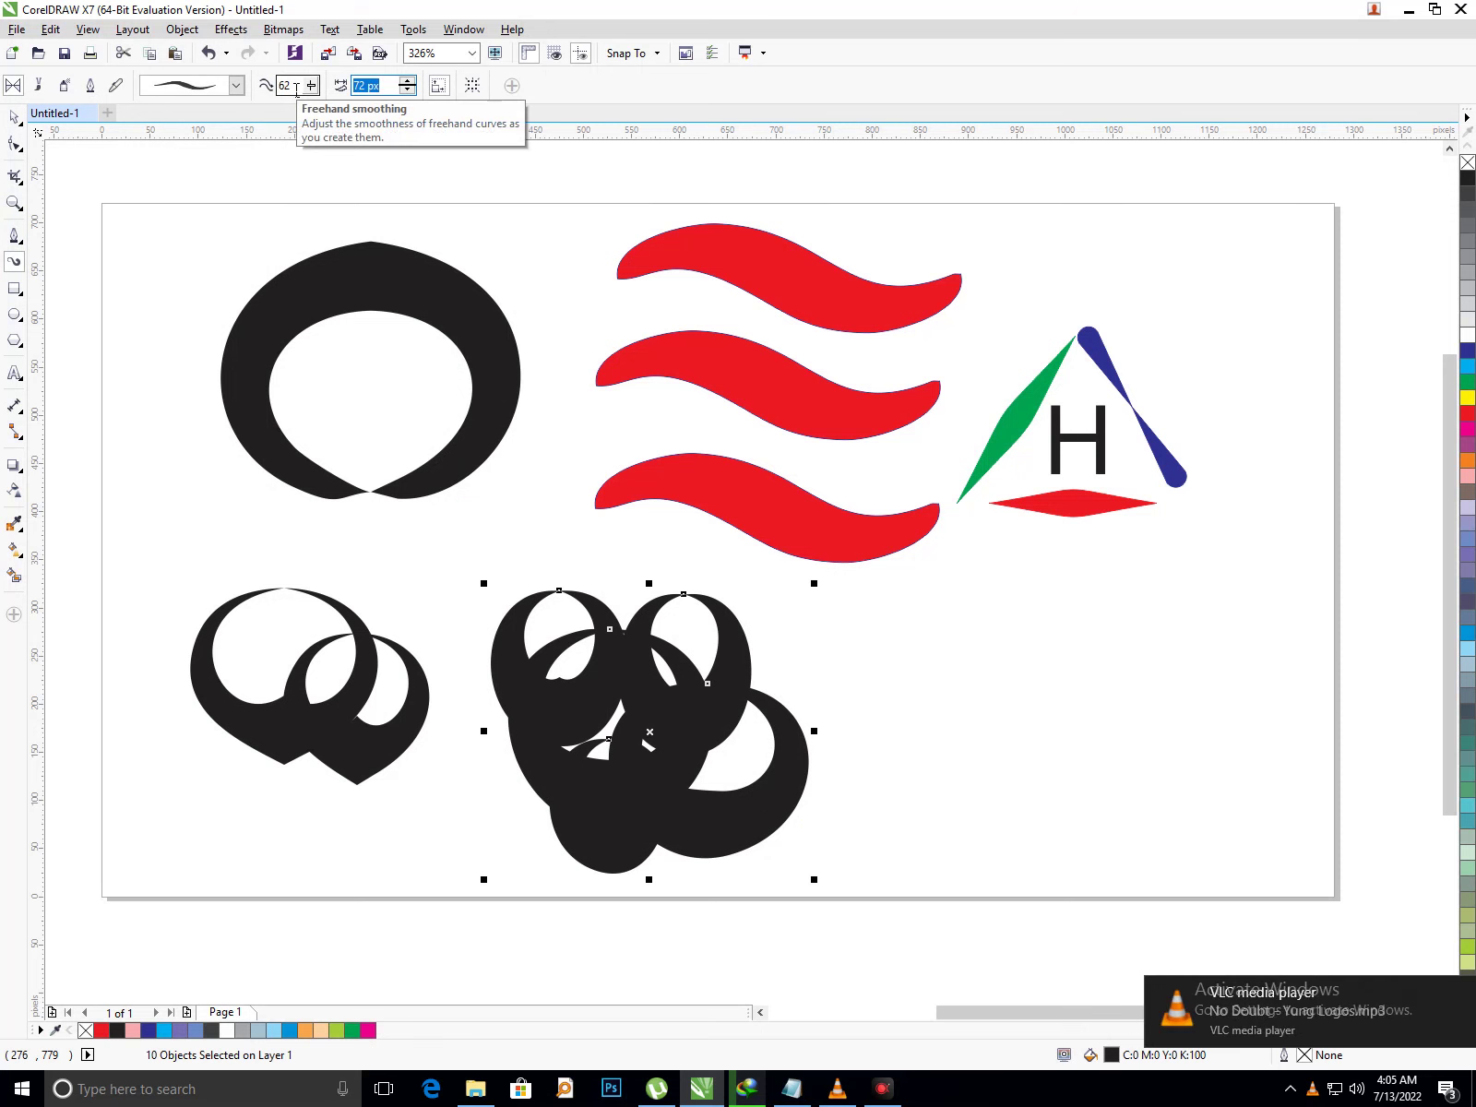
type("20")
key("Return")
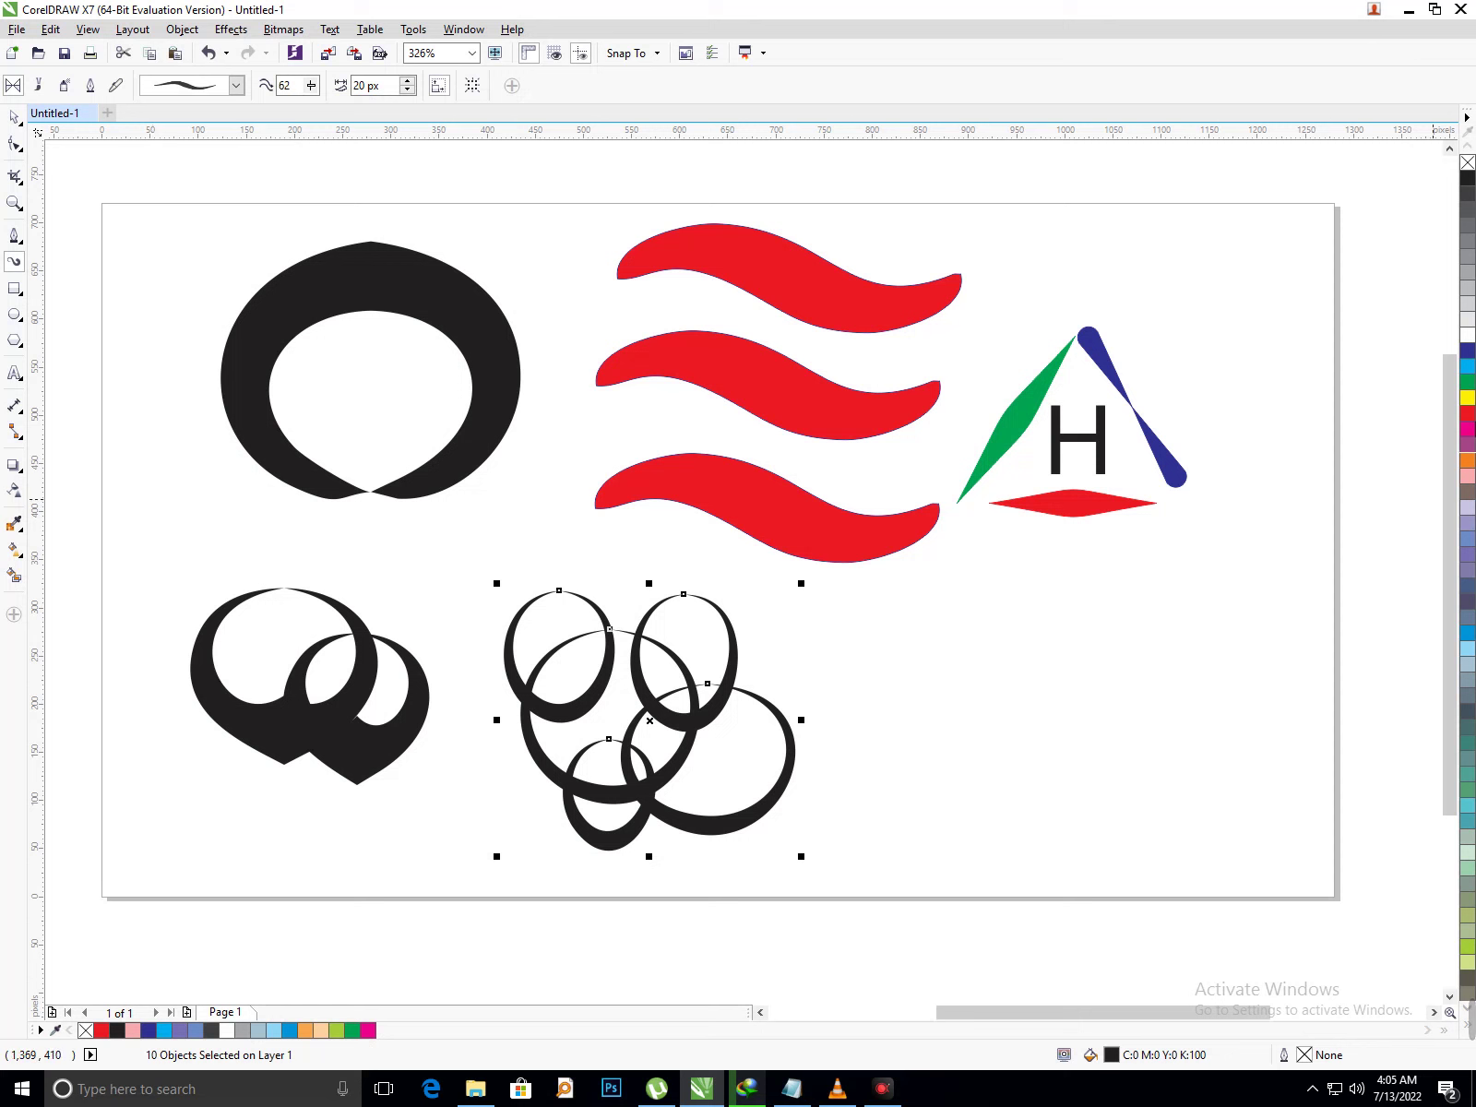
right_click(1467, 415)
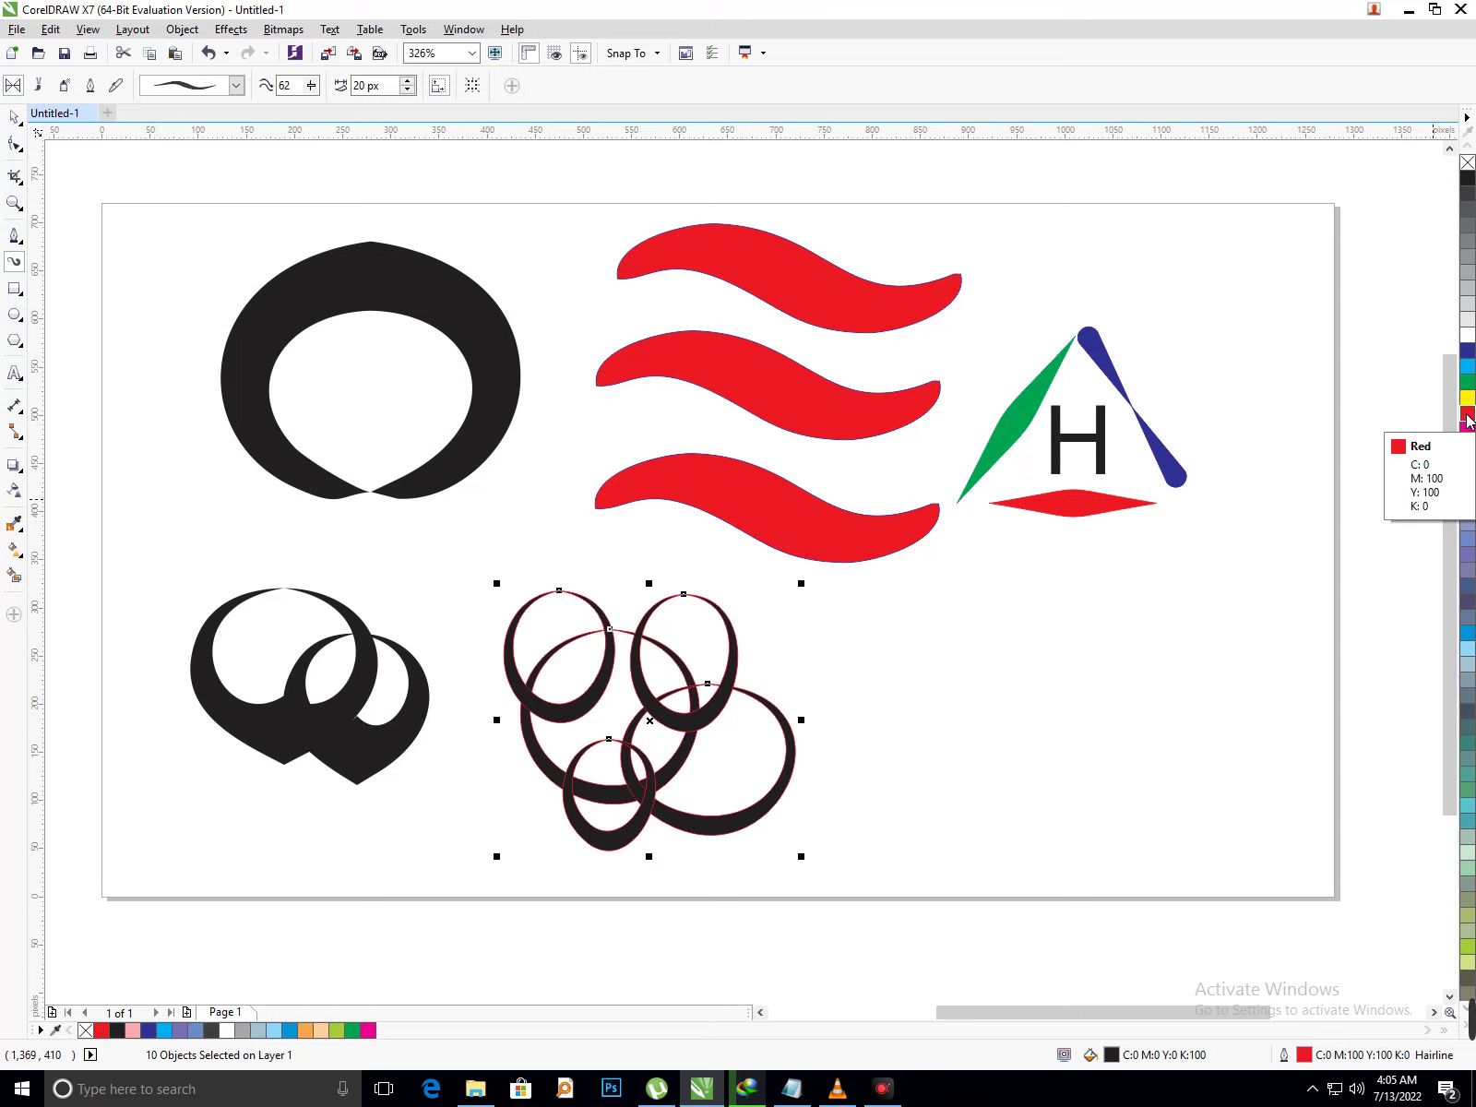
- Try a green fill and green outline on the five ellipse strokes, and undo both changes
left_click(1468, 382)
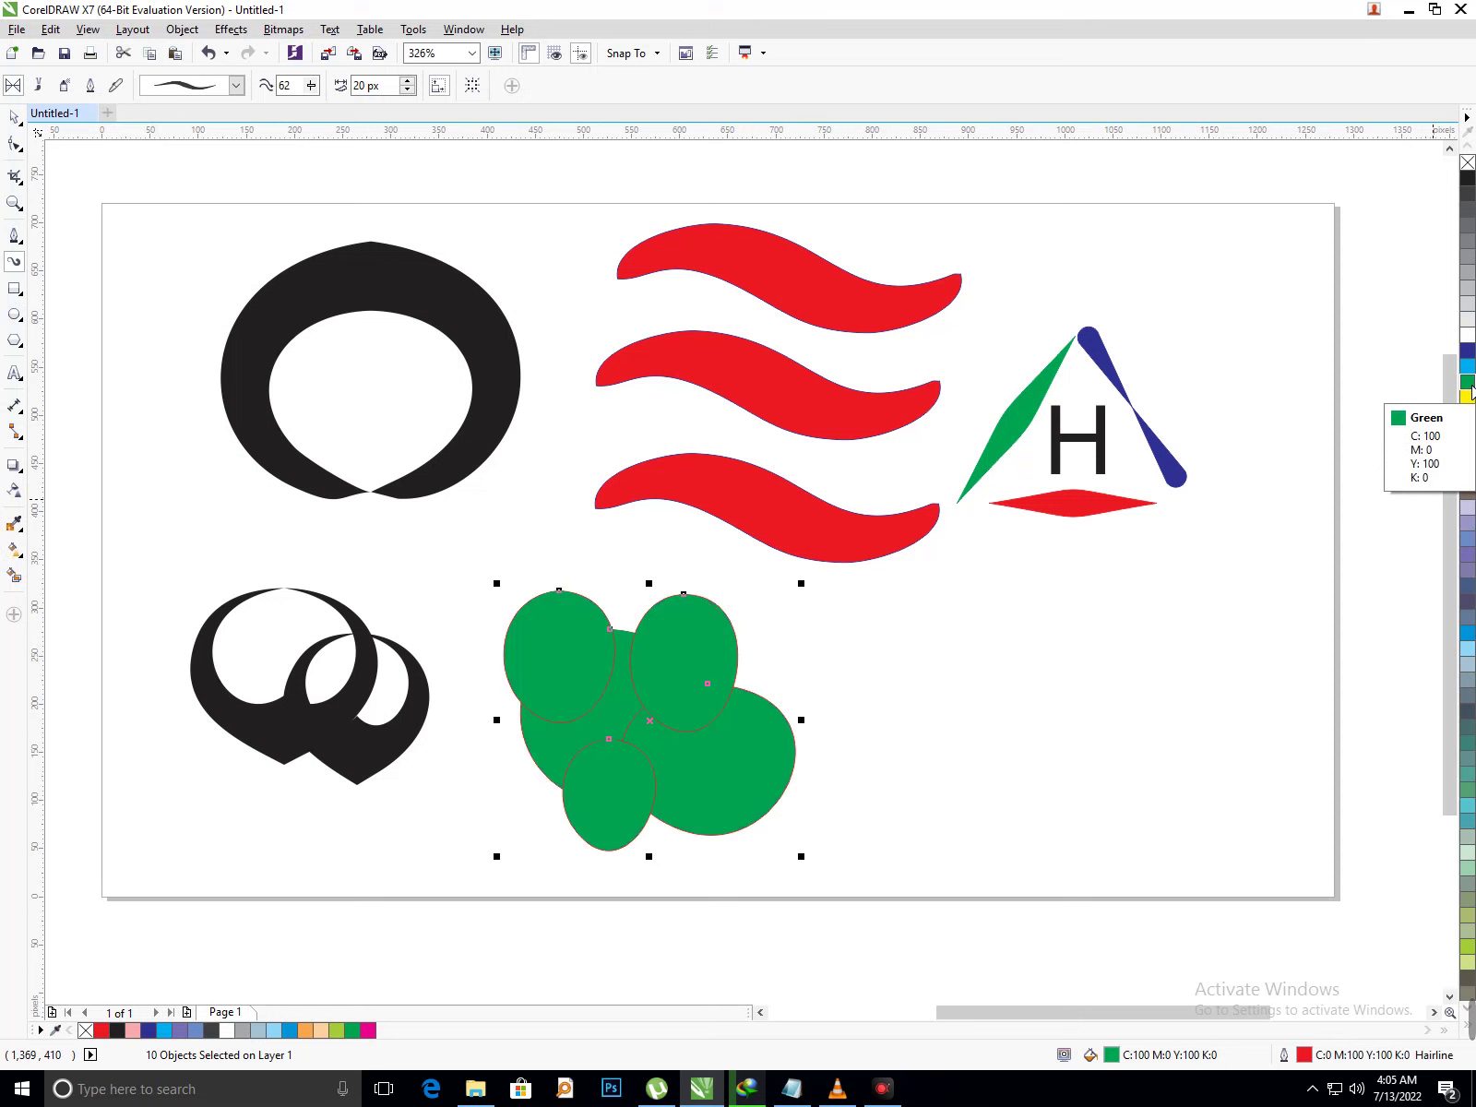
right_click(1468, 382)
key("ctrl+z")
key("ctrl+z")
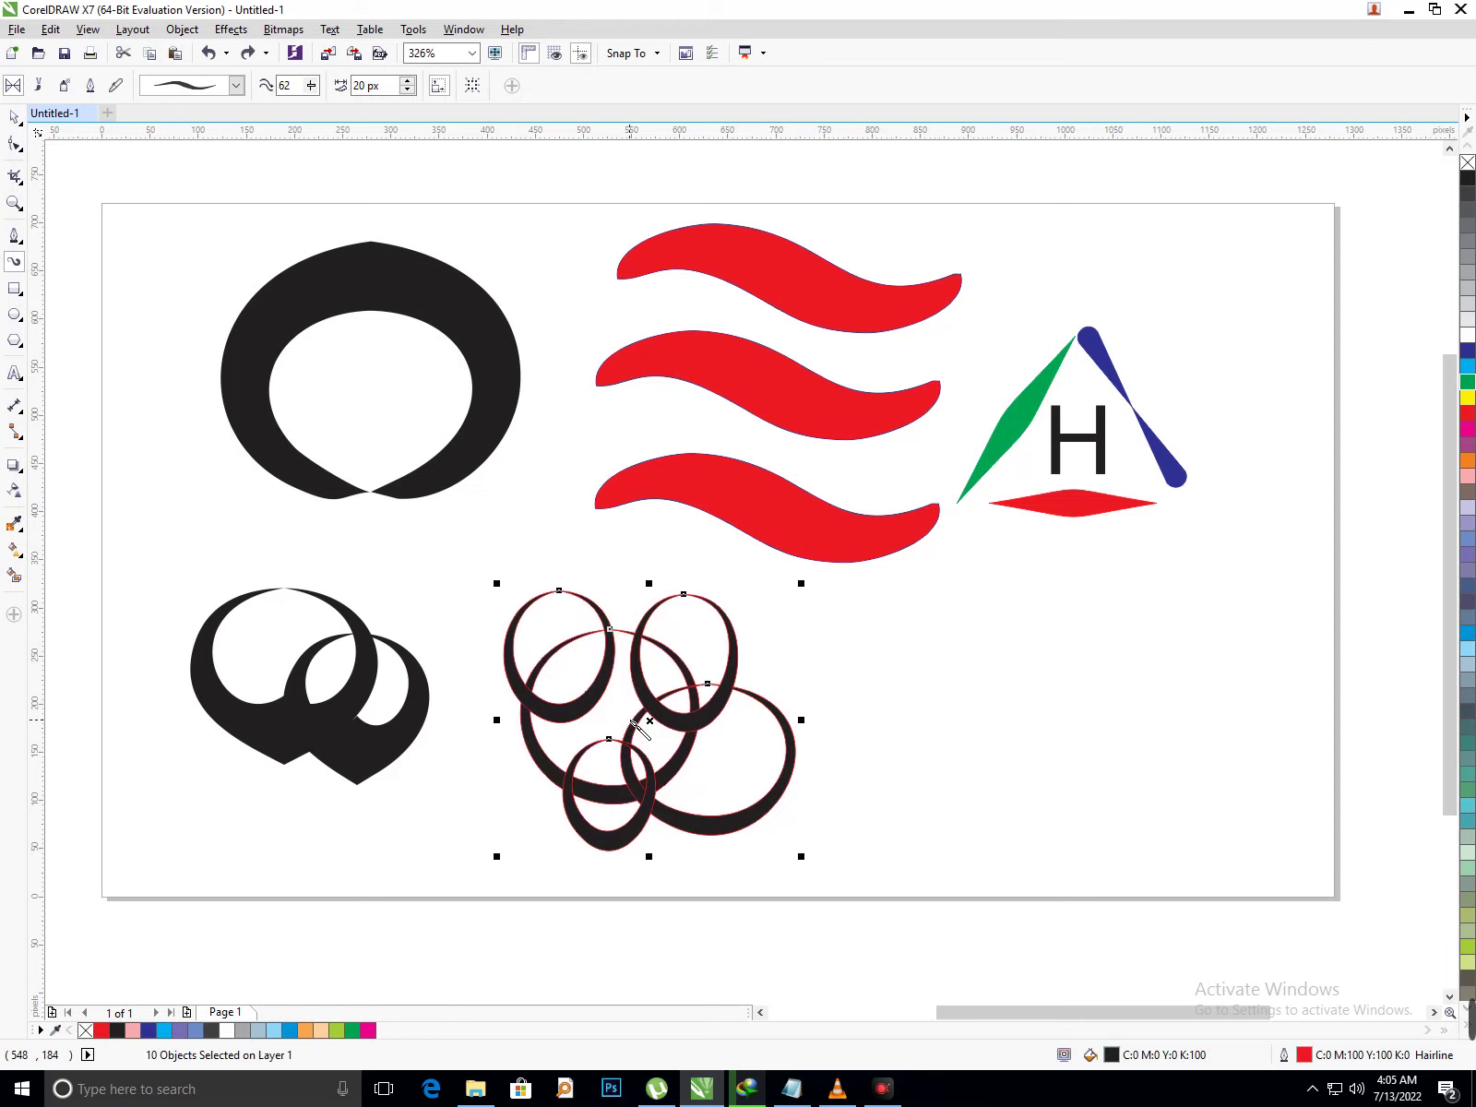
- Draw four overlapping rectangles to the right of the five ellipses, one about 129 by 105 px, and select them all
left_click(14, 117)
left_click(78, 273)
left_click(14, 288)
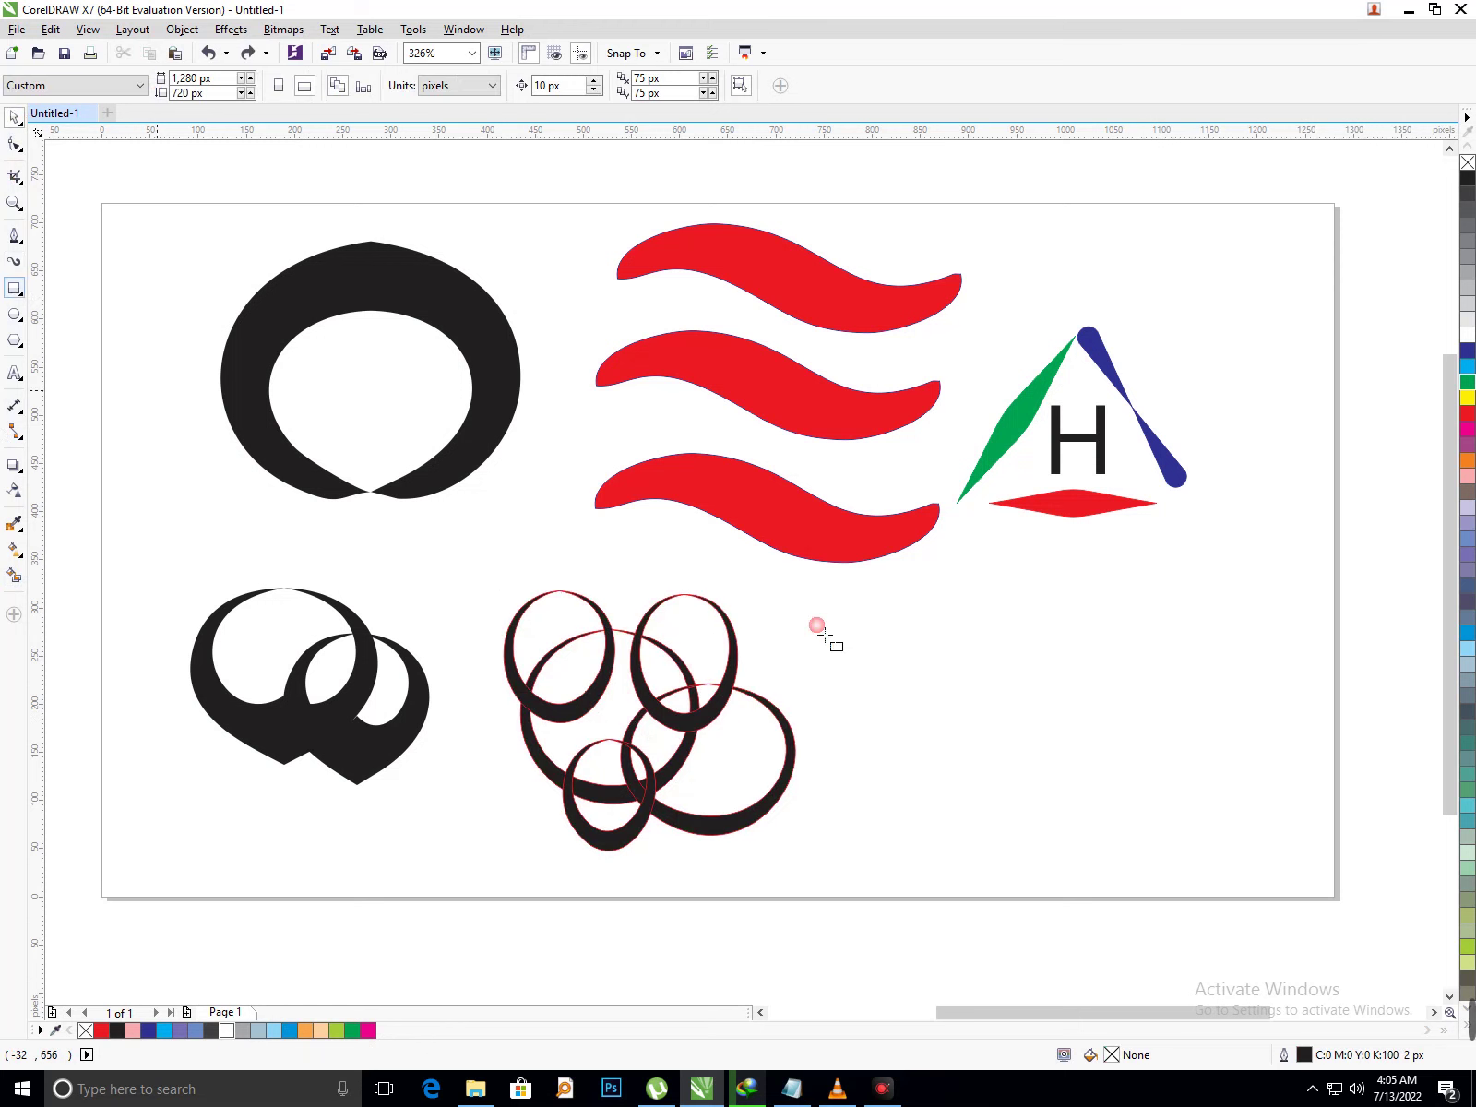
mouse_move(858, 632)
left_mouse_down()
mouse_move(1031, 777)
mouse_move(1074, 772)
mouse_move(1135, 826)
left_mouse_up()
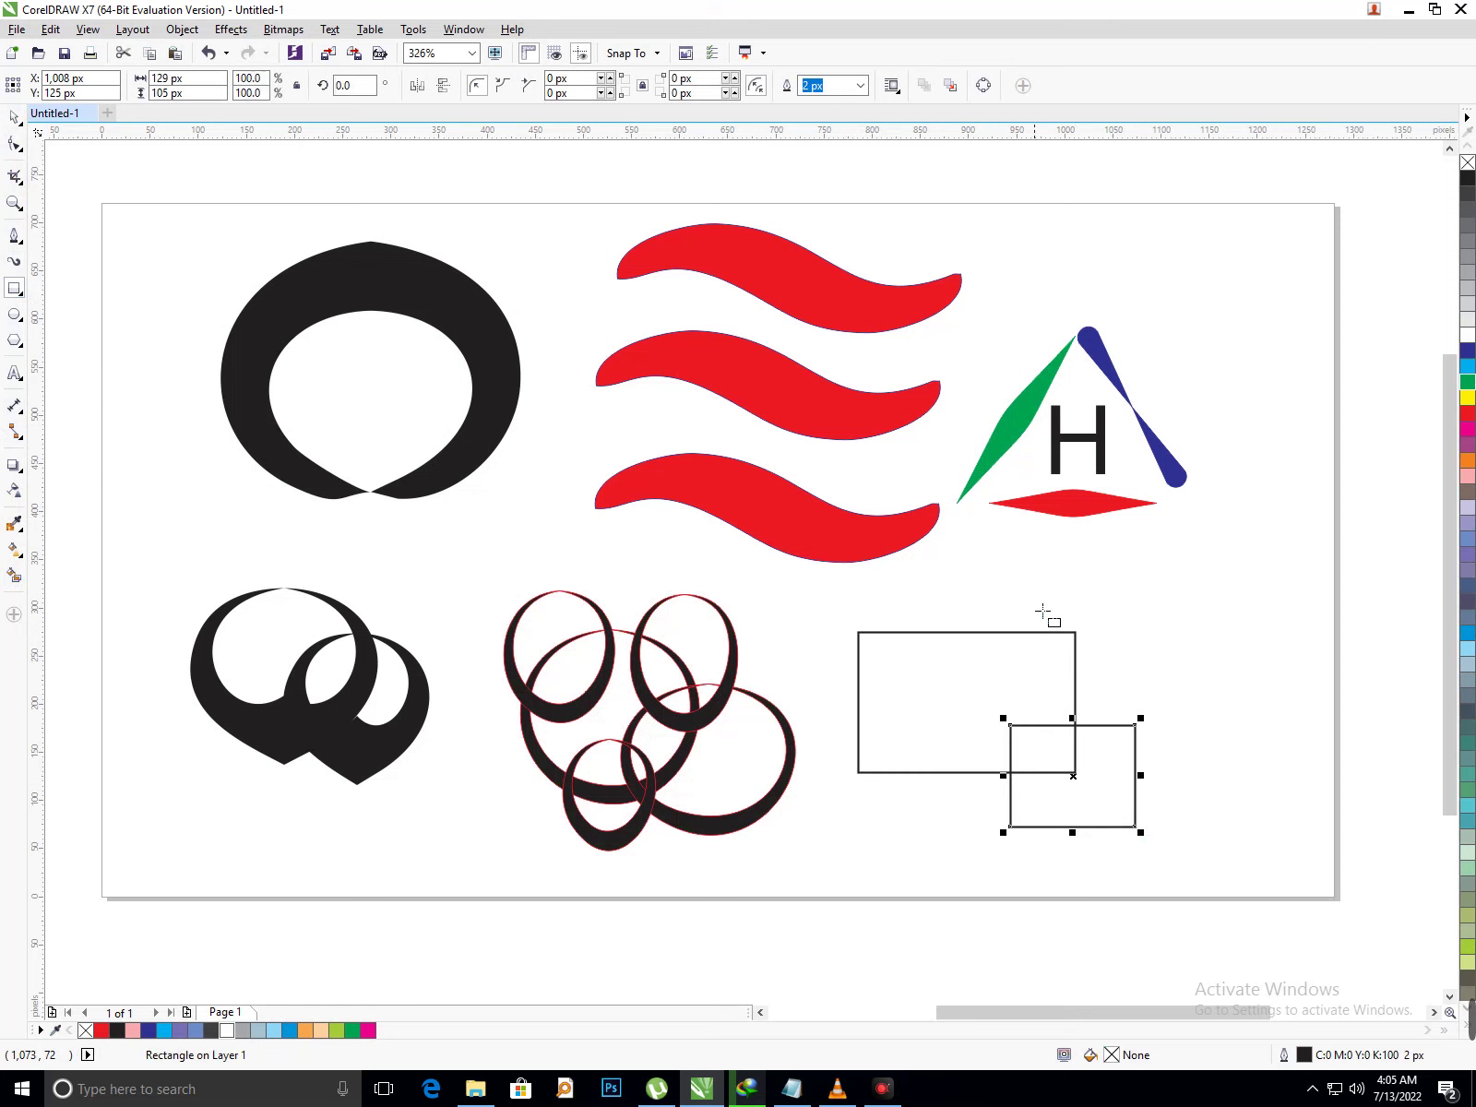
mouse_move(1034, 600)
left_mouse_down()
mouse_move(1123, 662)
mouse_move(1142, 790)
mouse_move(1107, 767)
left_mouse_up()
left_click(15, 120)
left_click(1054, 633)
left_click_drag(1214, 567, 823, 872)
- Try the Artistic Media preset with a rounded start and tapered end on the four rectangles, followed by the thick preset rounded at both ends
left_click(14, 261)
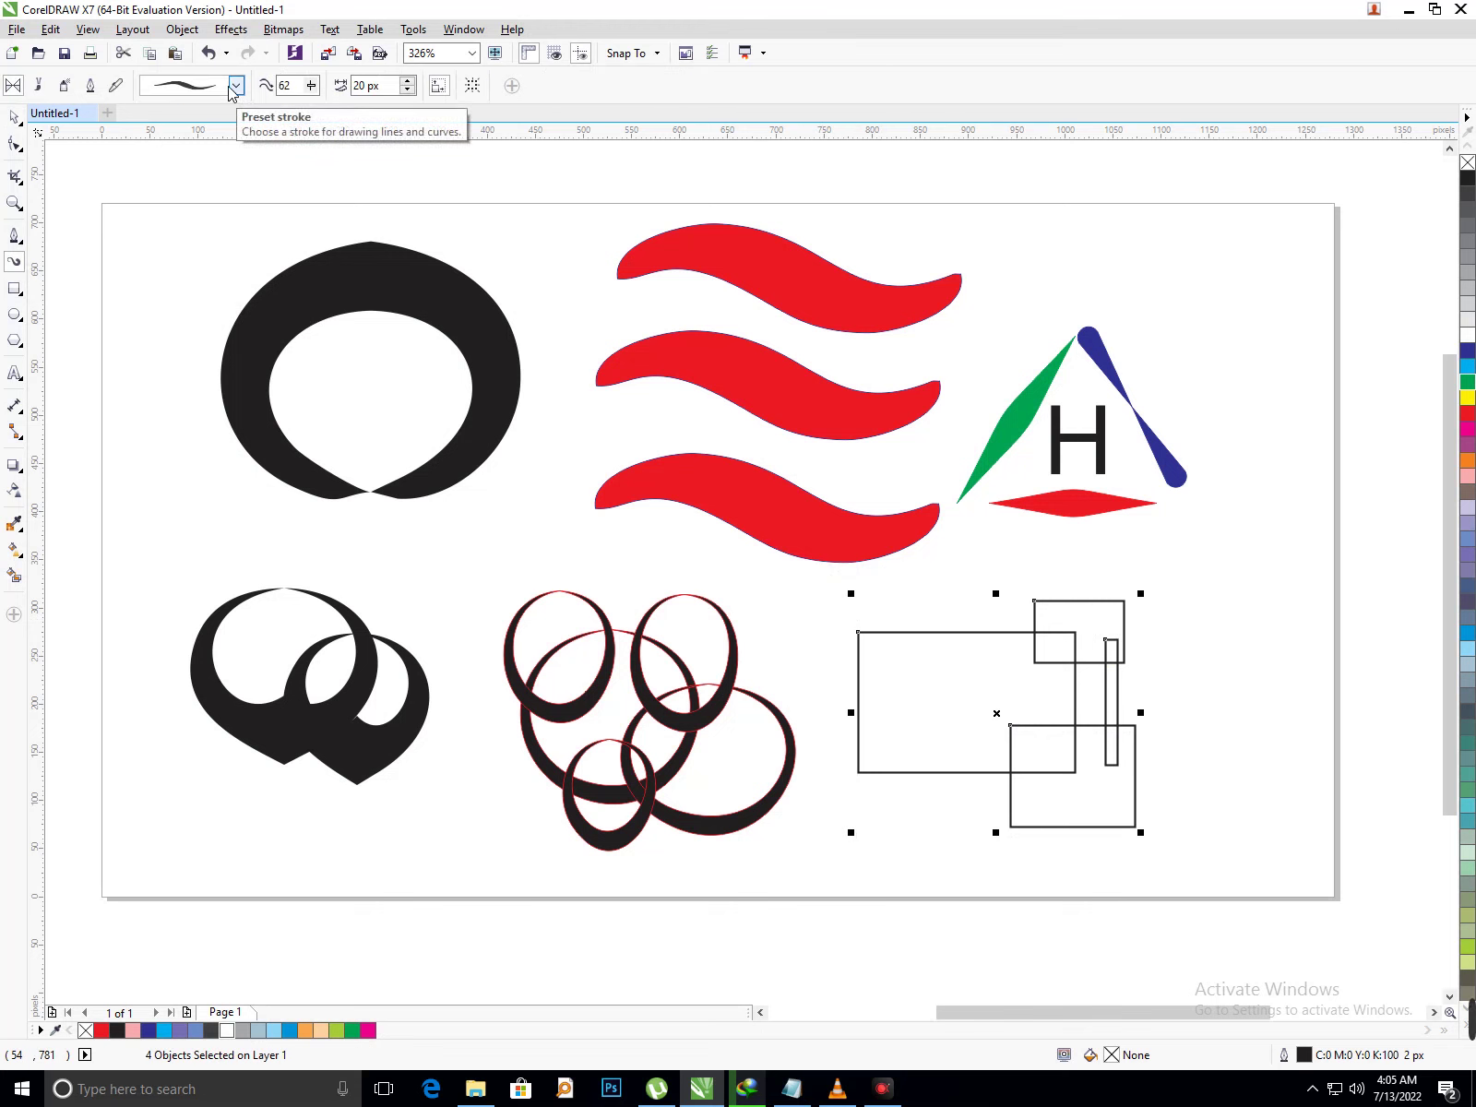
left_click(236, 86)
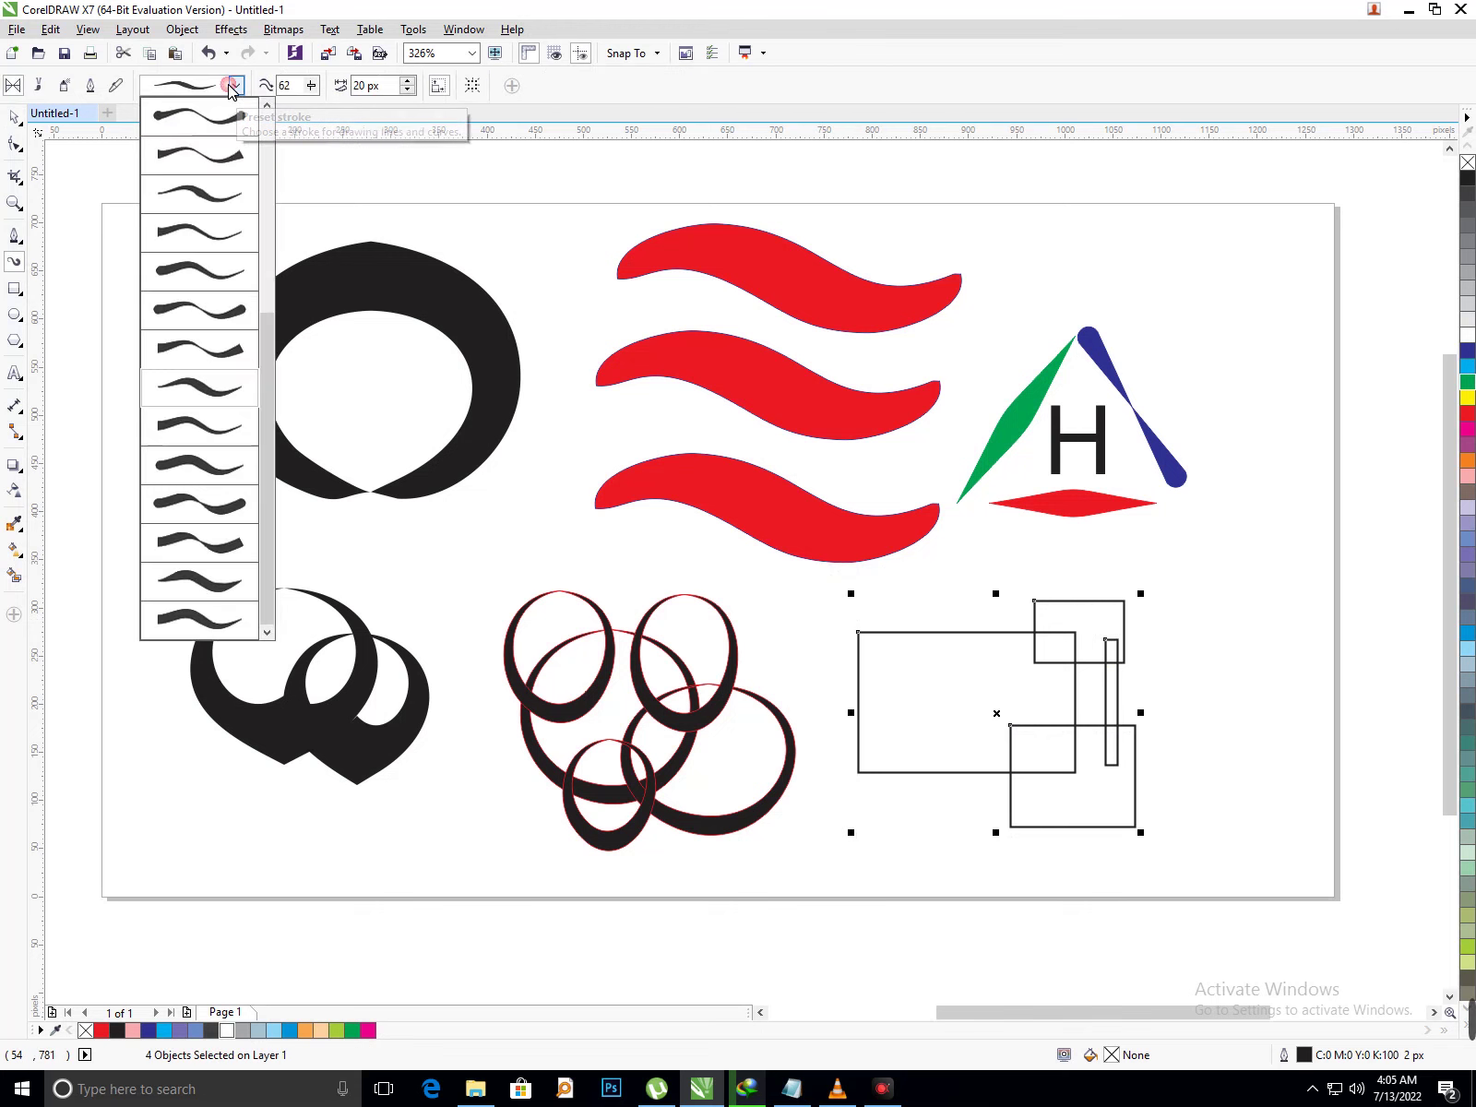
left_click(232, 475)
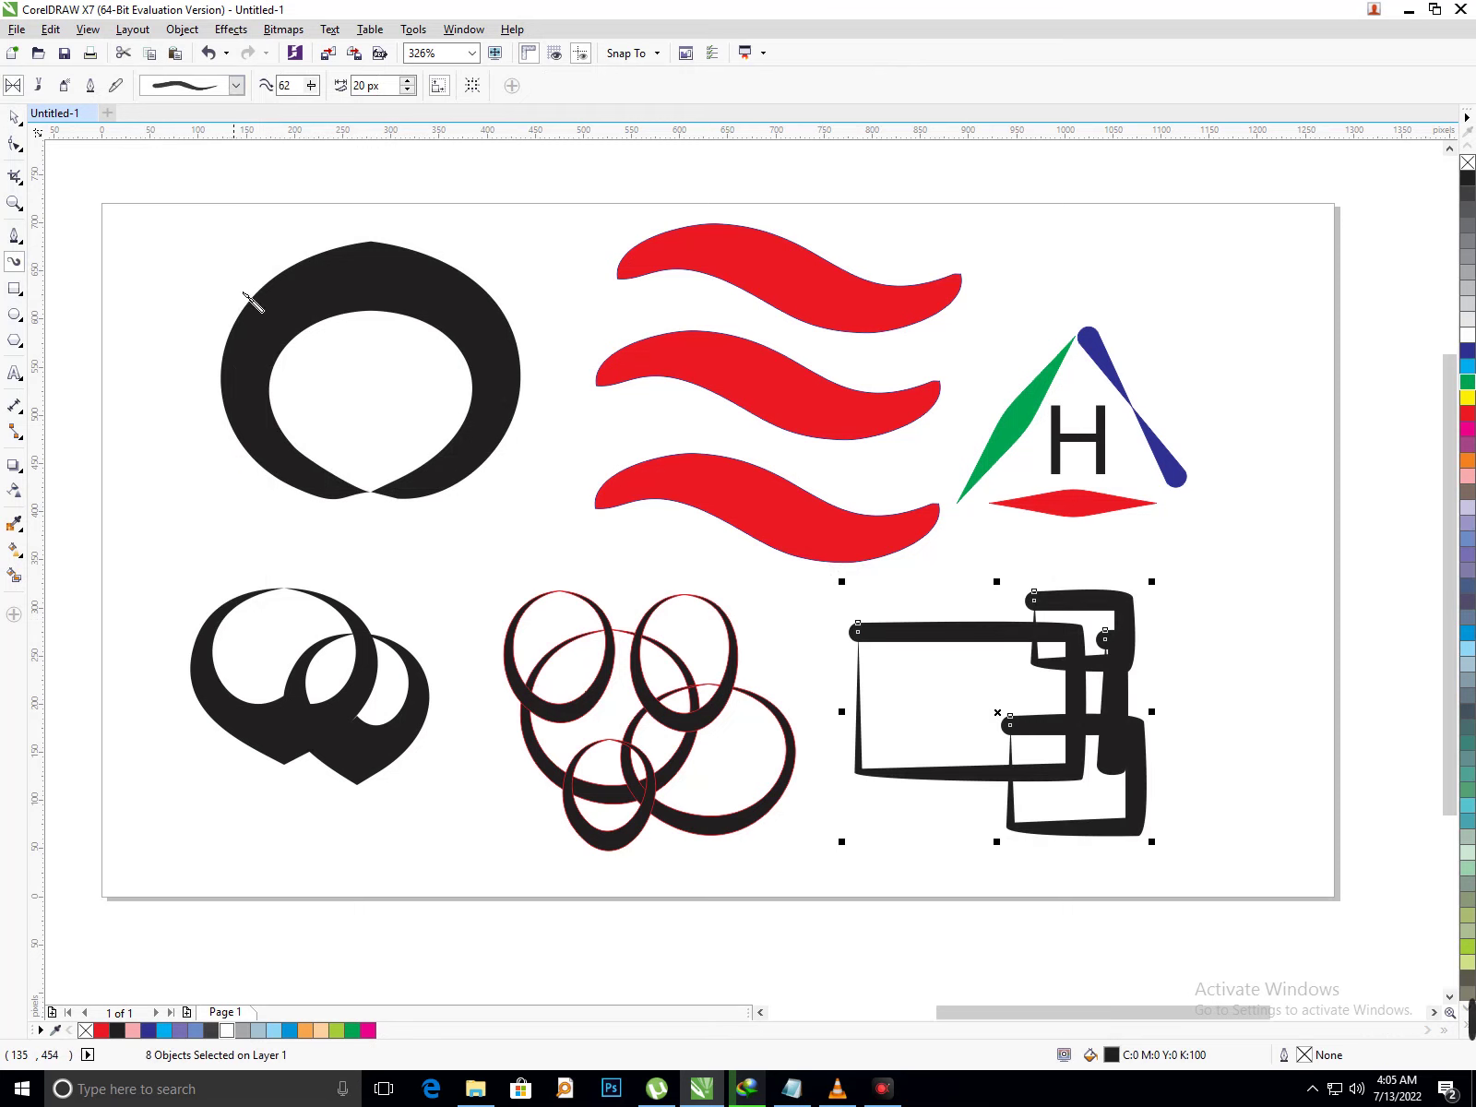
left_click(236, 85)
left_click(193, 517)
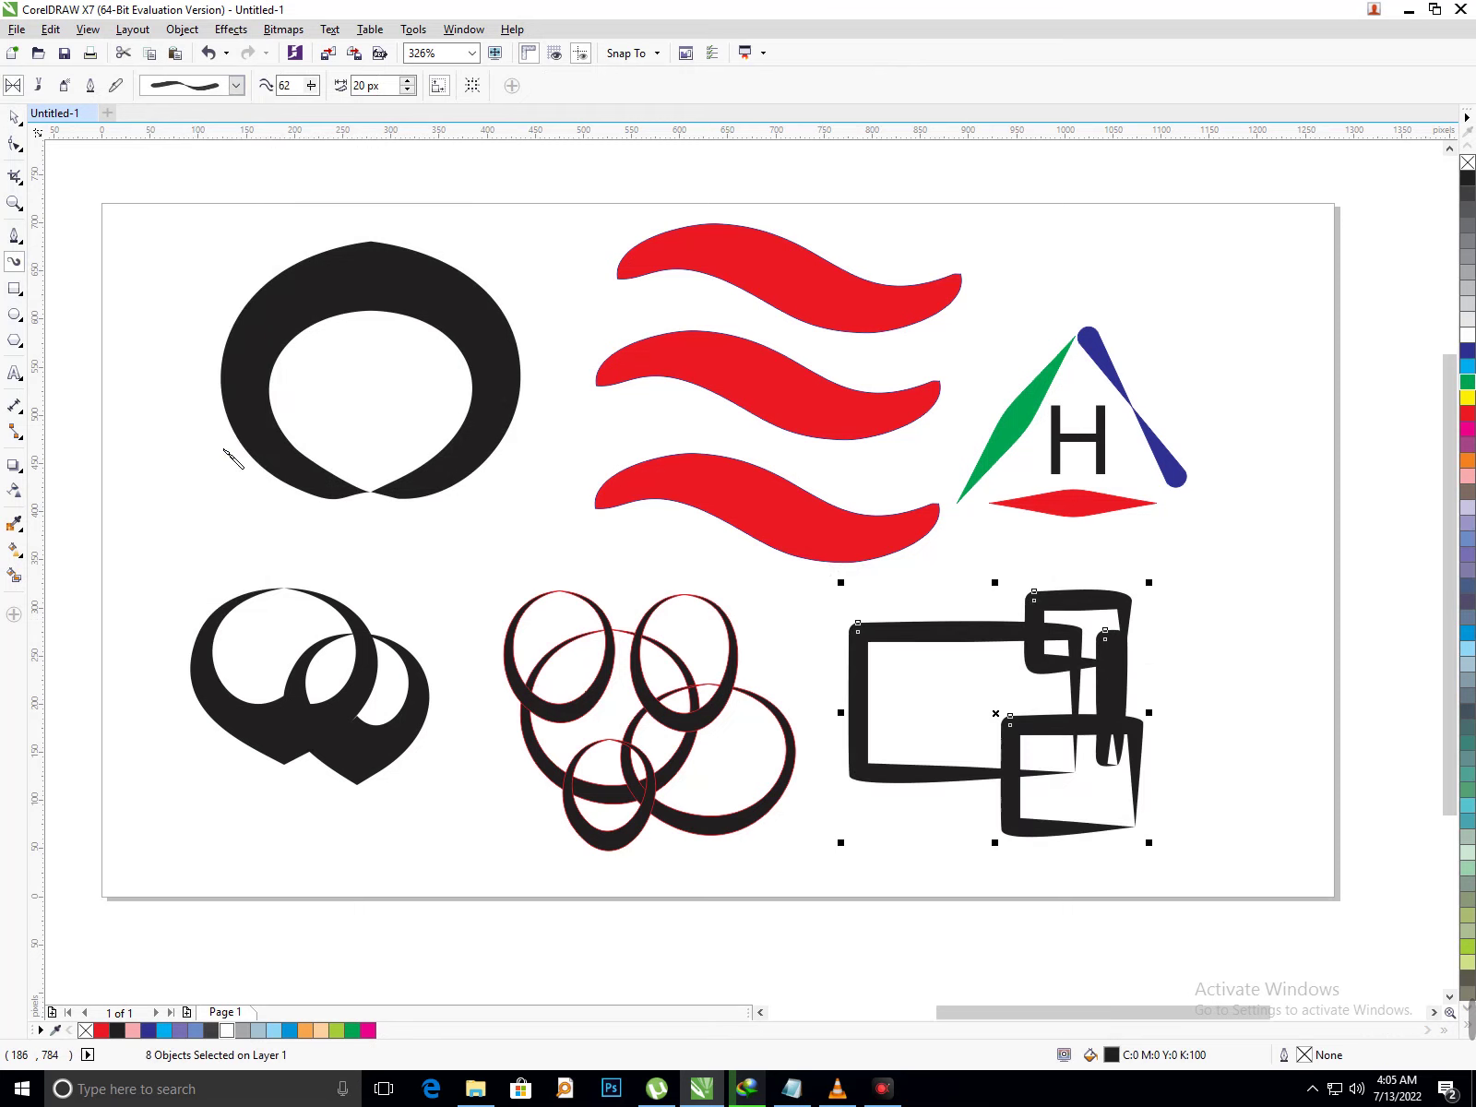
- Try the last two Artistic Media presets of the list and the rounded-start tapered preset again on the four rectangles
left_click(236, 85)
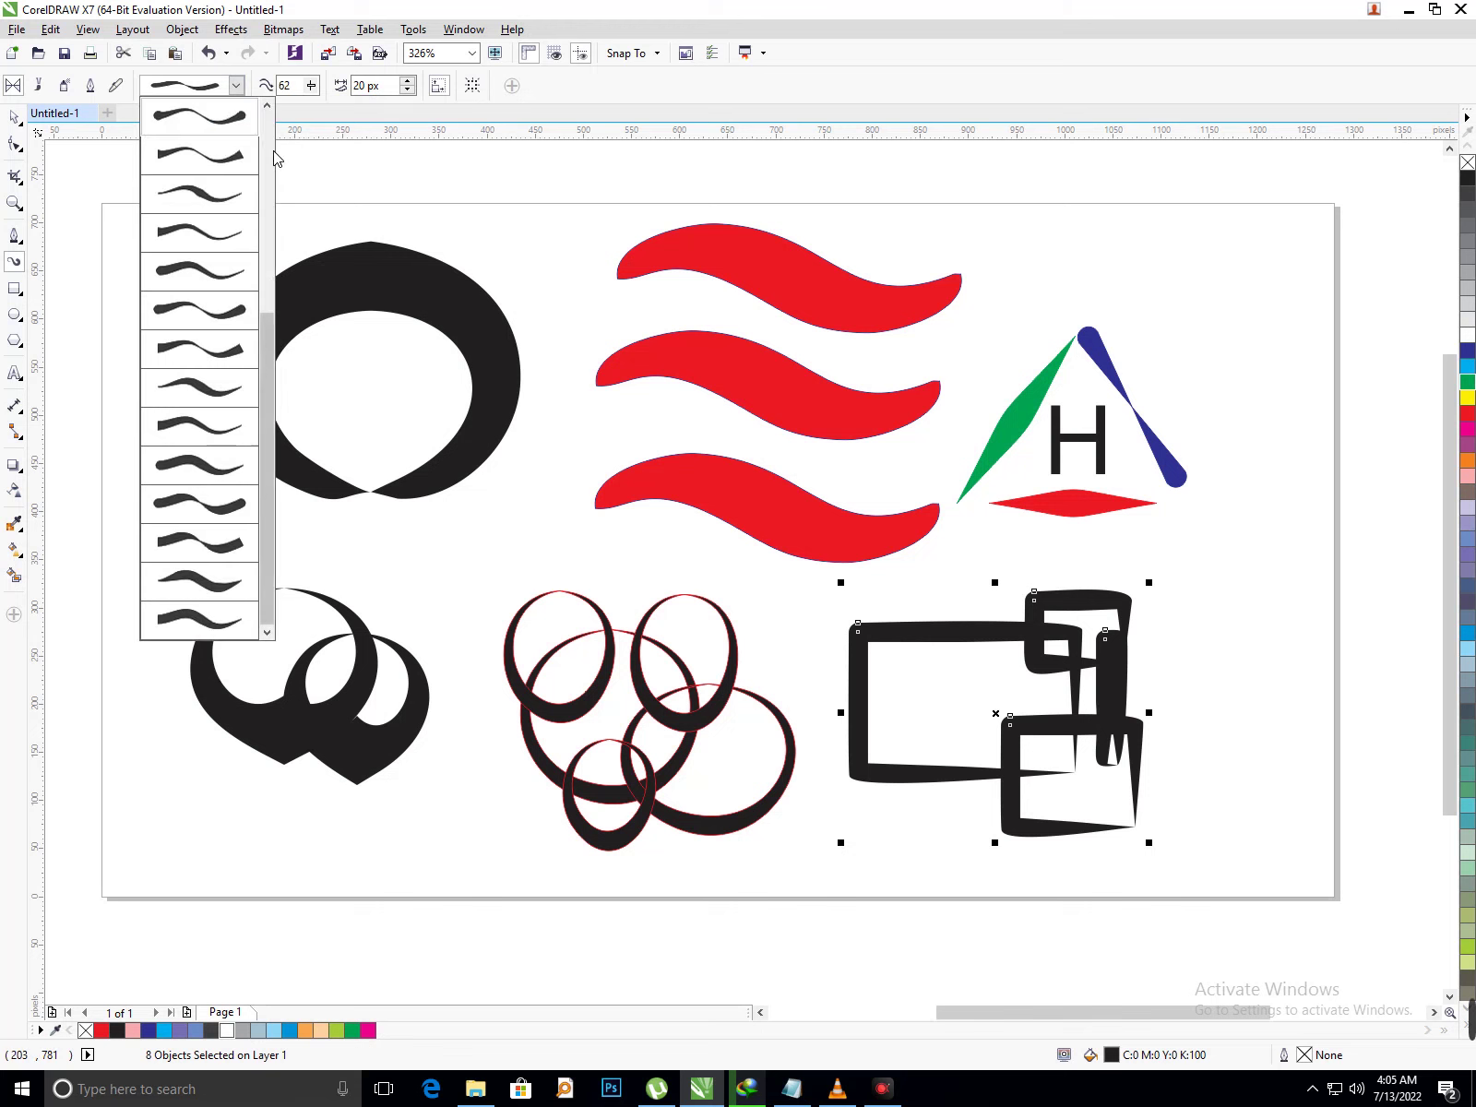
scroll(203, 369, "down", 2)
left_click_drag(267, 388, 284, 610)
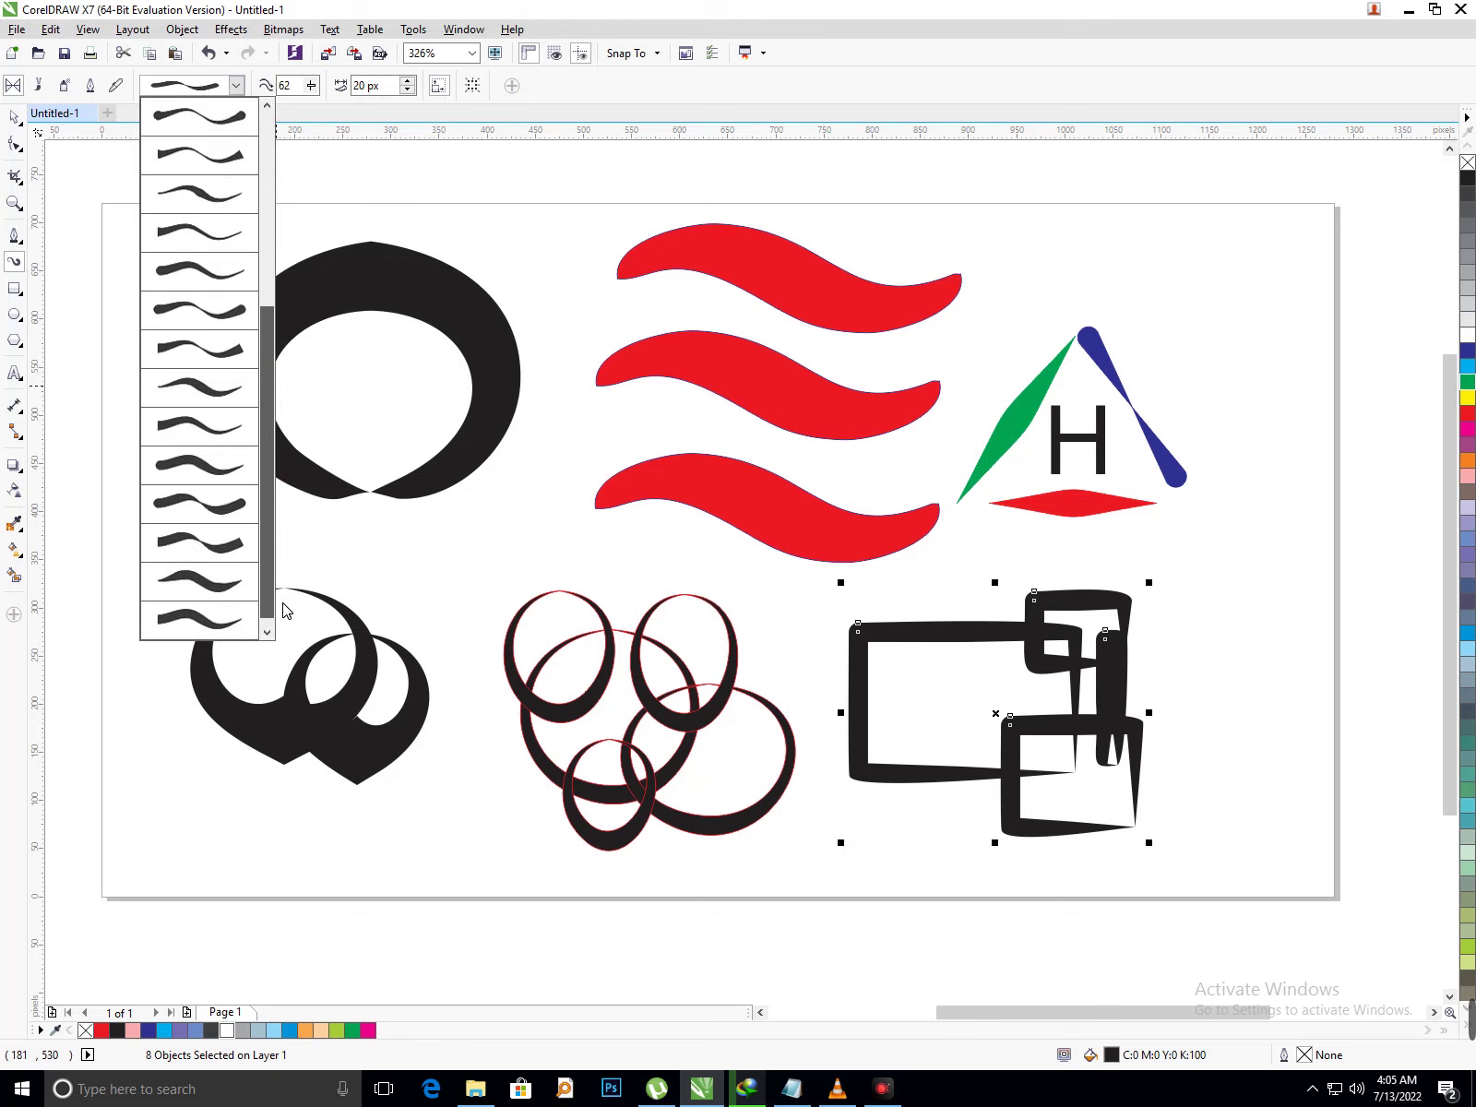
left_click(224, 616)
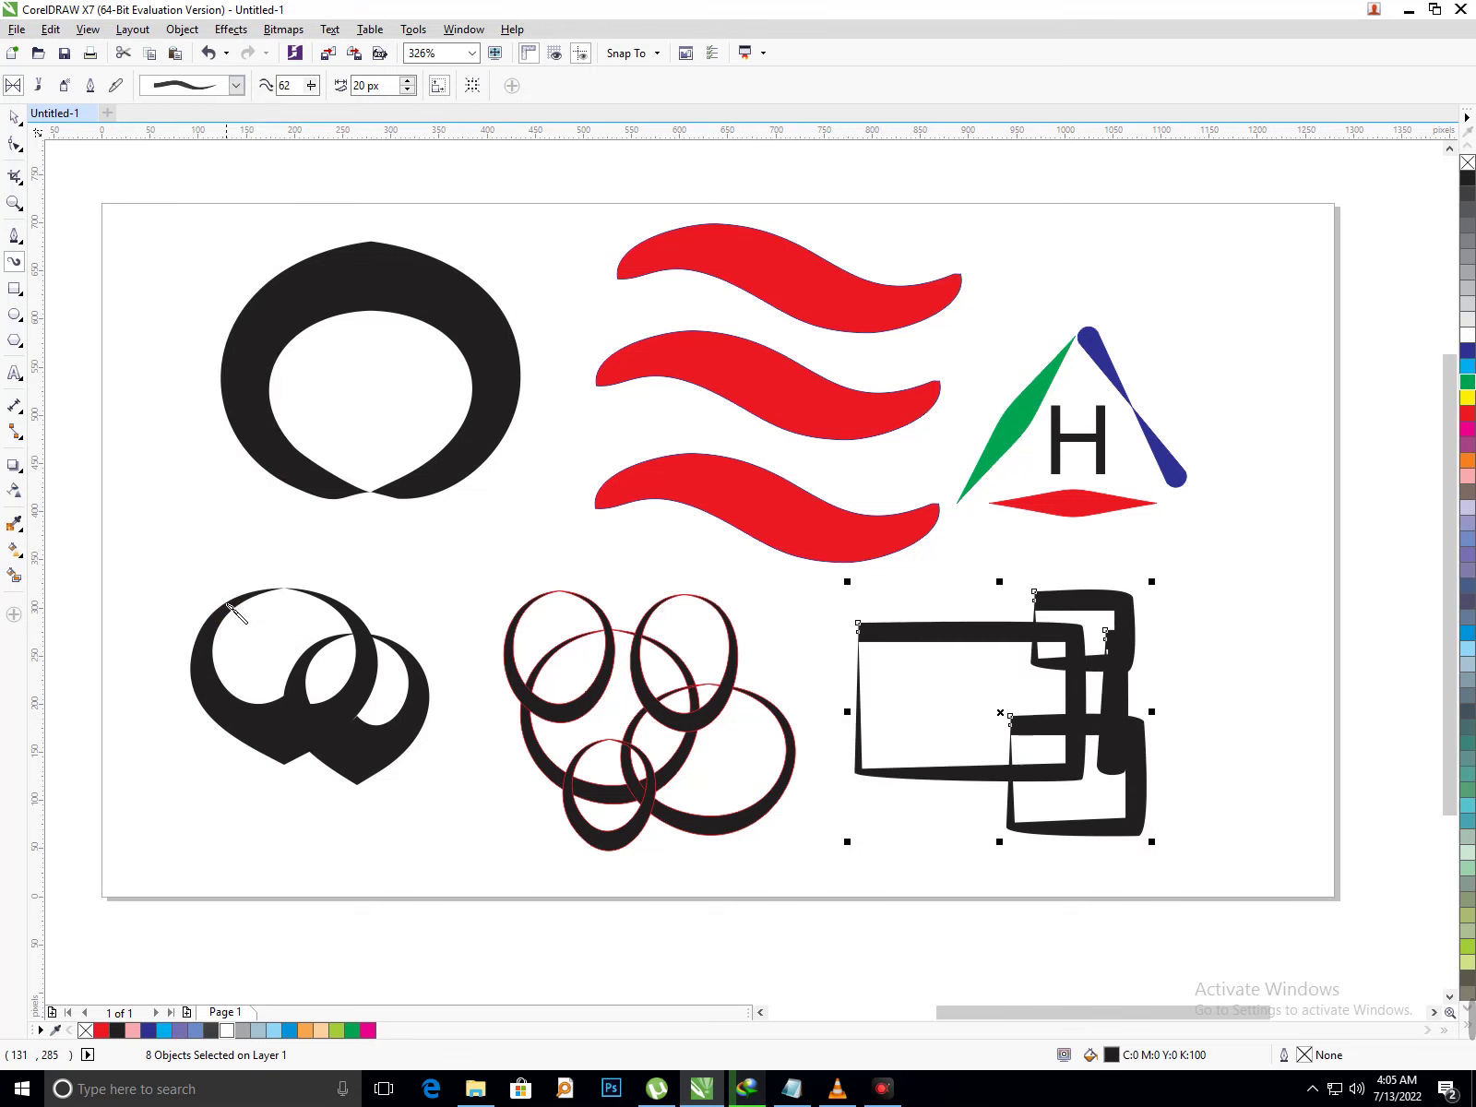
left_click(236, 85)
left_click(208, 587)
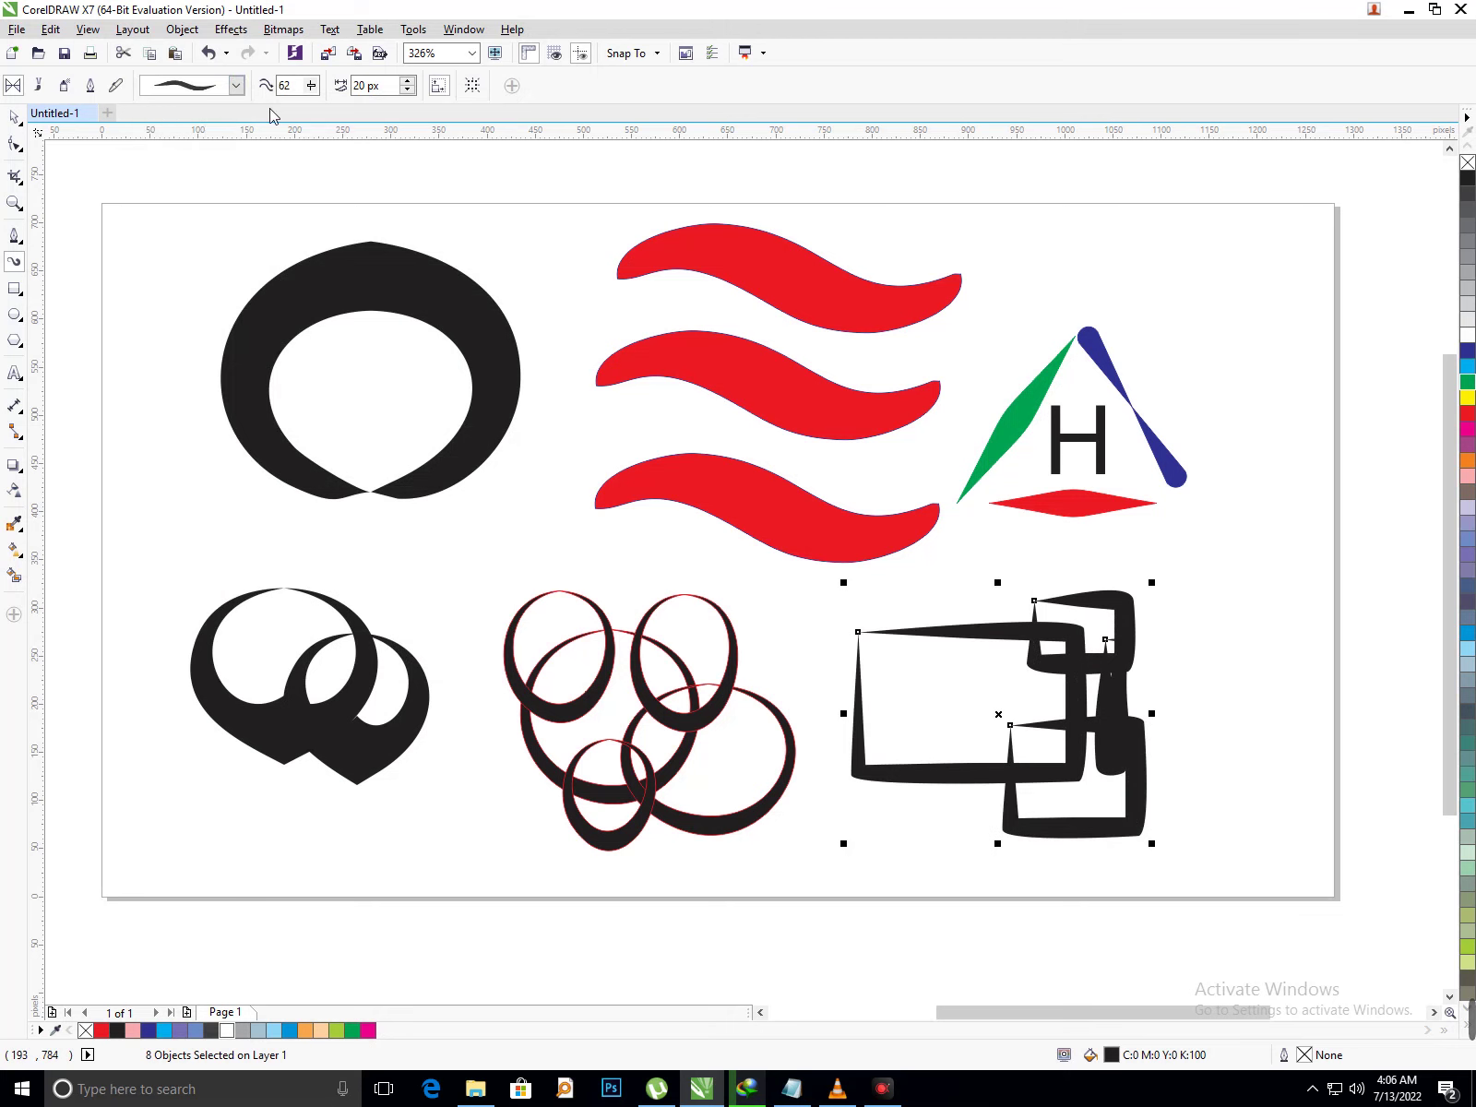
left_click(236, 85)
left_click(201, 470)
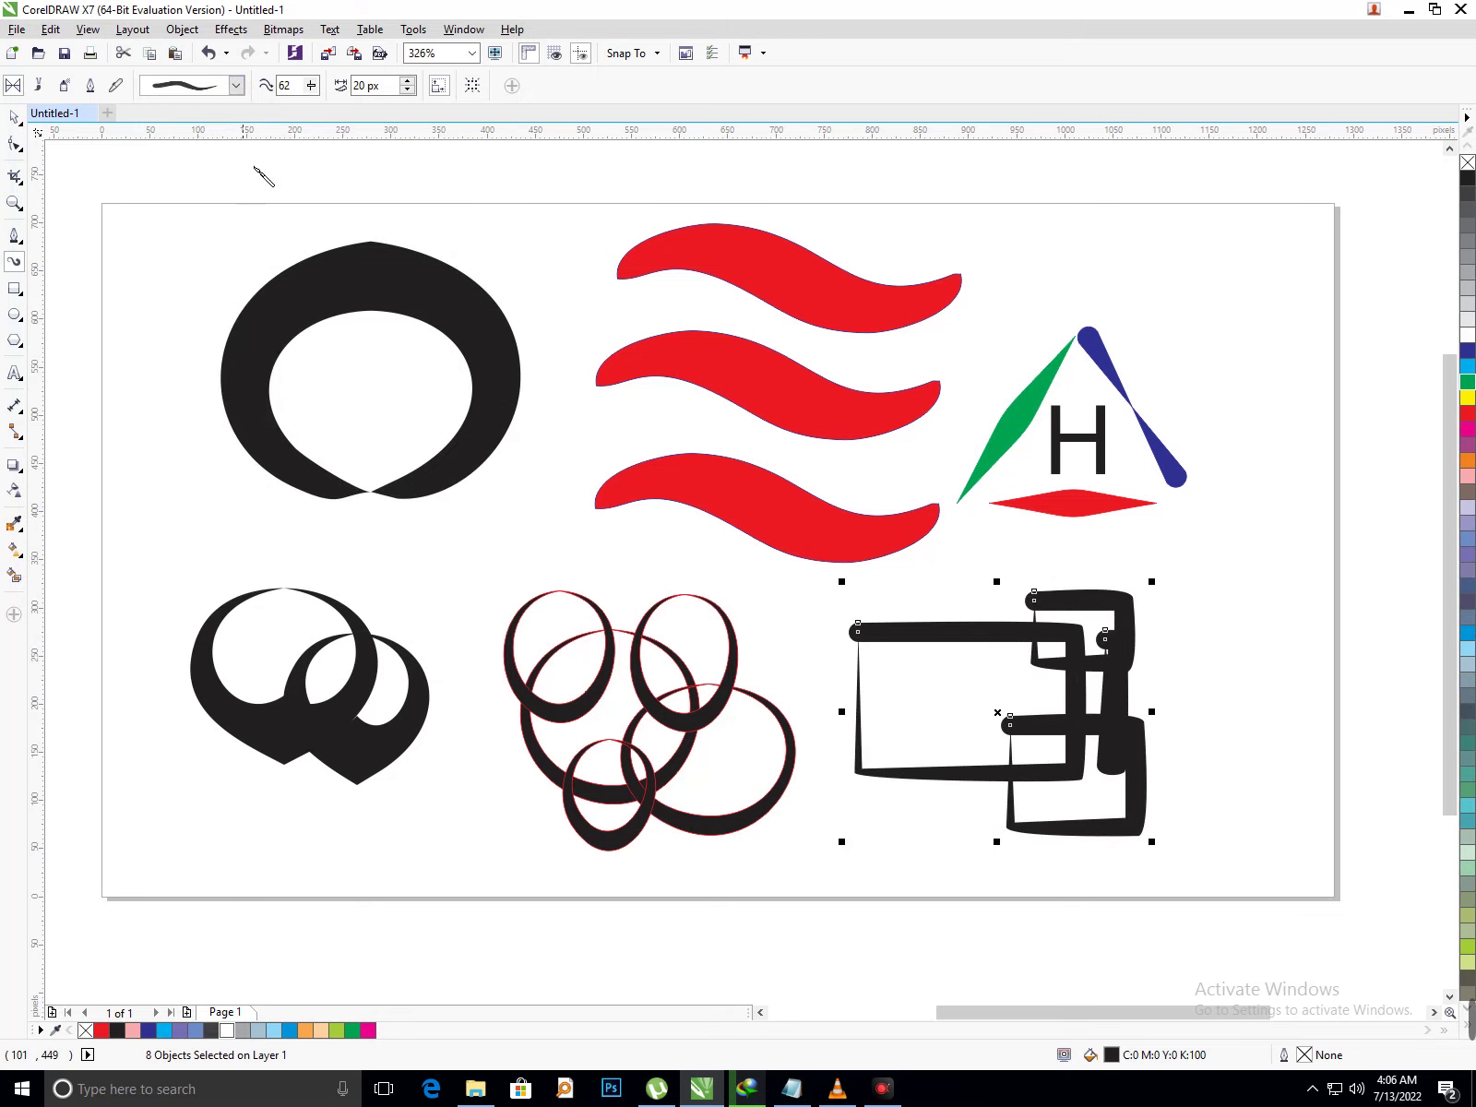
- Apply the preset with a round head thinning to a fine tail to the rectangles, with freehand smoothing 20 and stroke width 10 px
left_click(236, 85)
left_click(251, 319)
double_click(288, 85)
type("4")
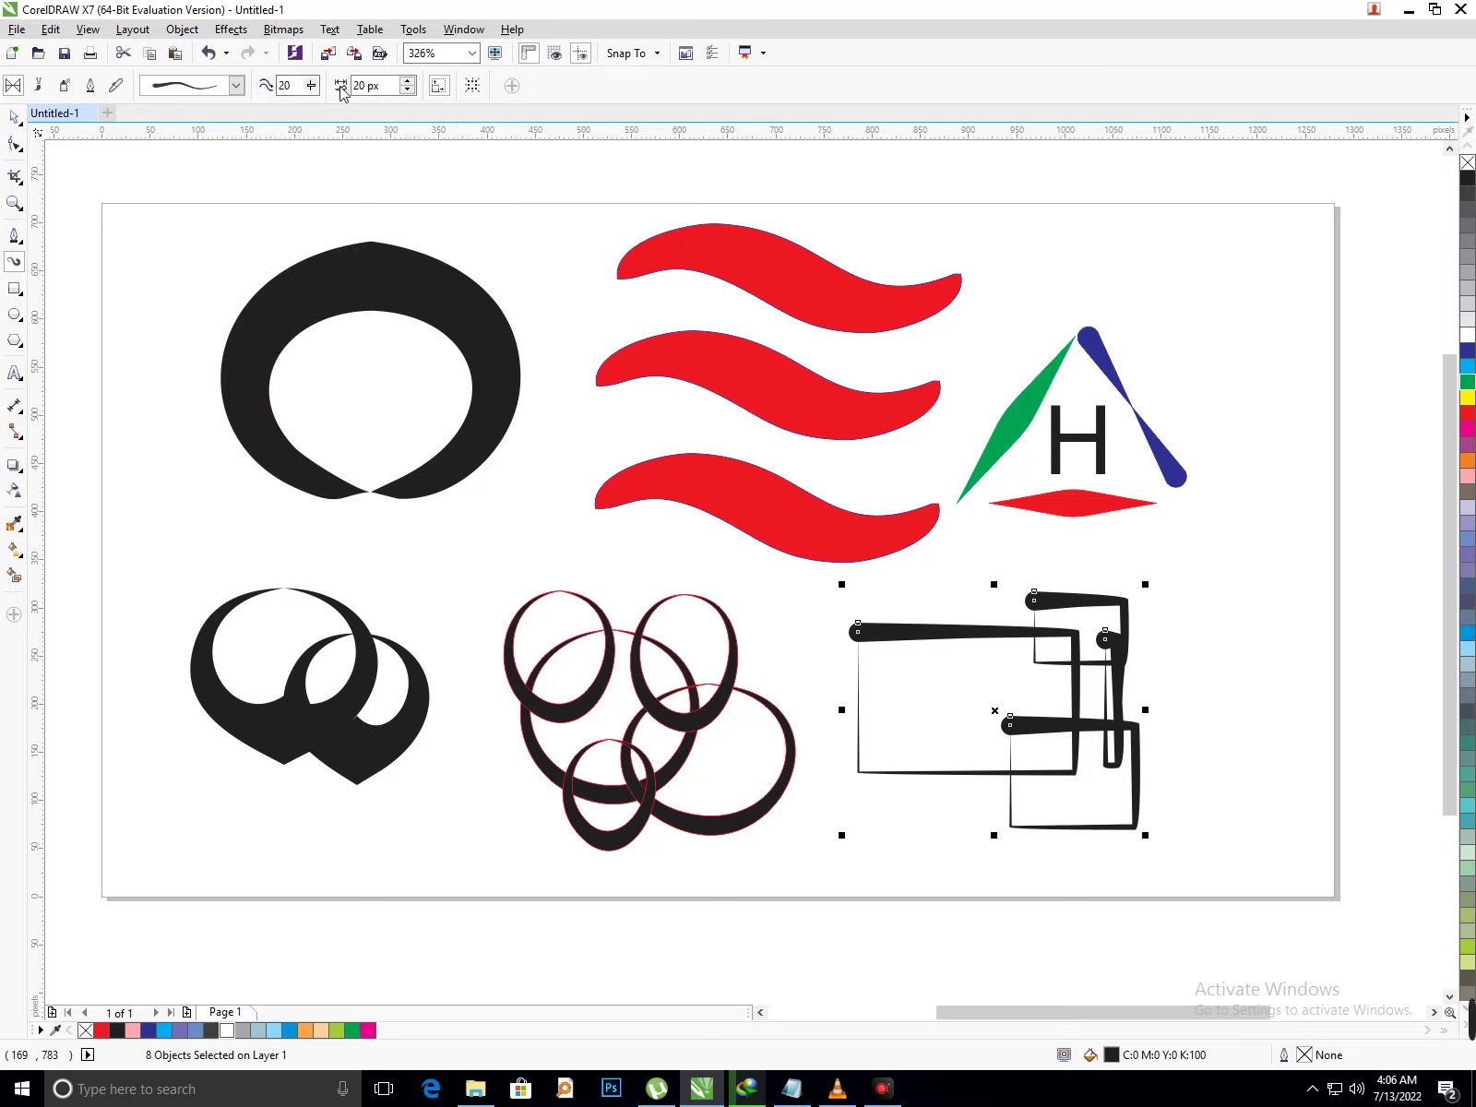
key("Tab")
type("10")
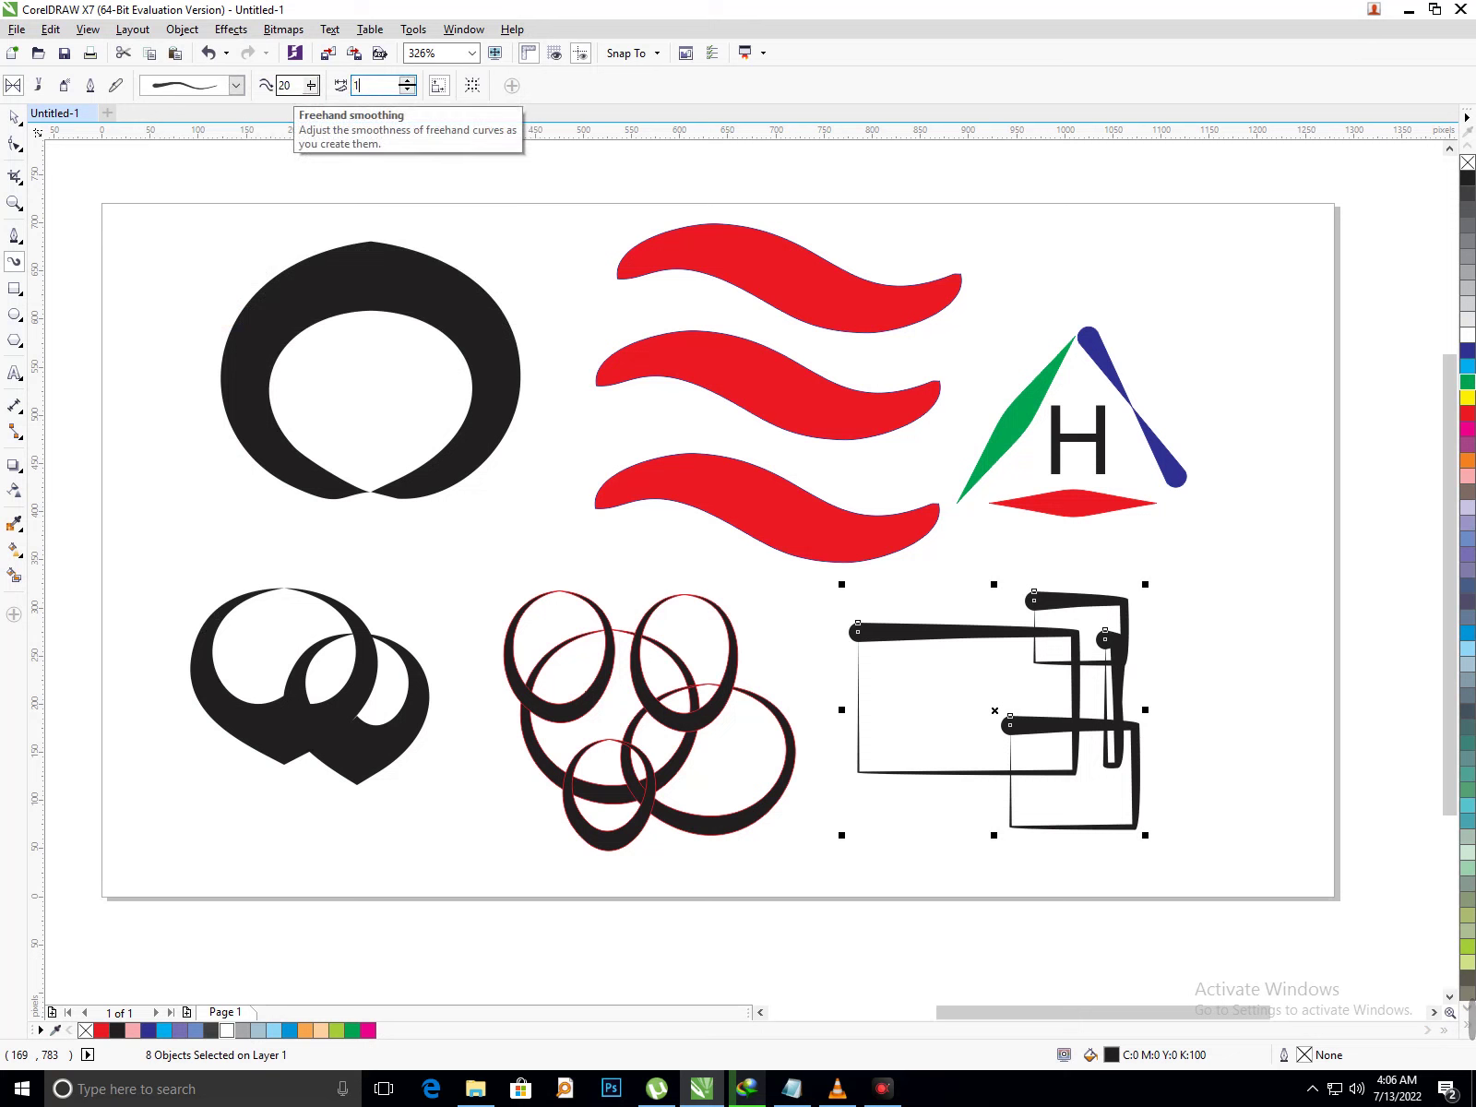
key("Return")
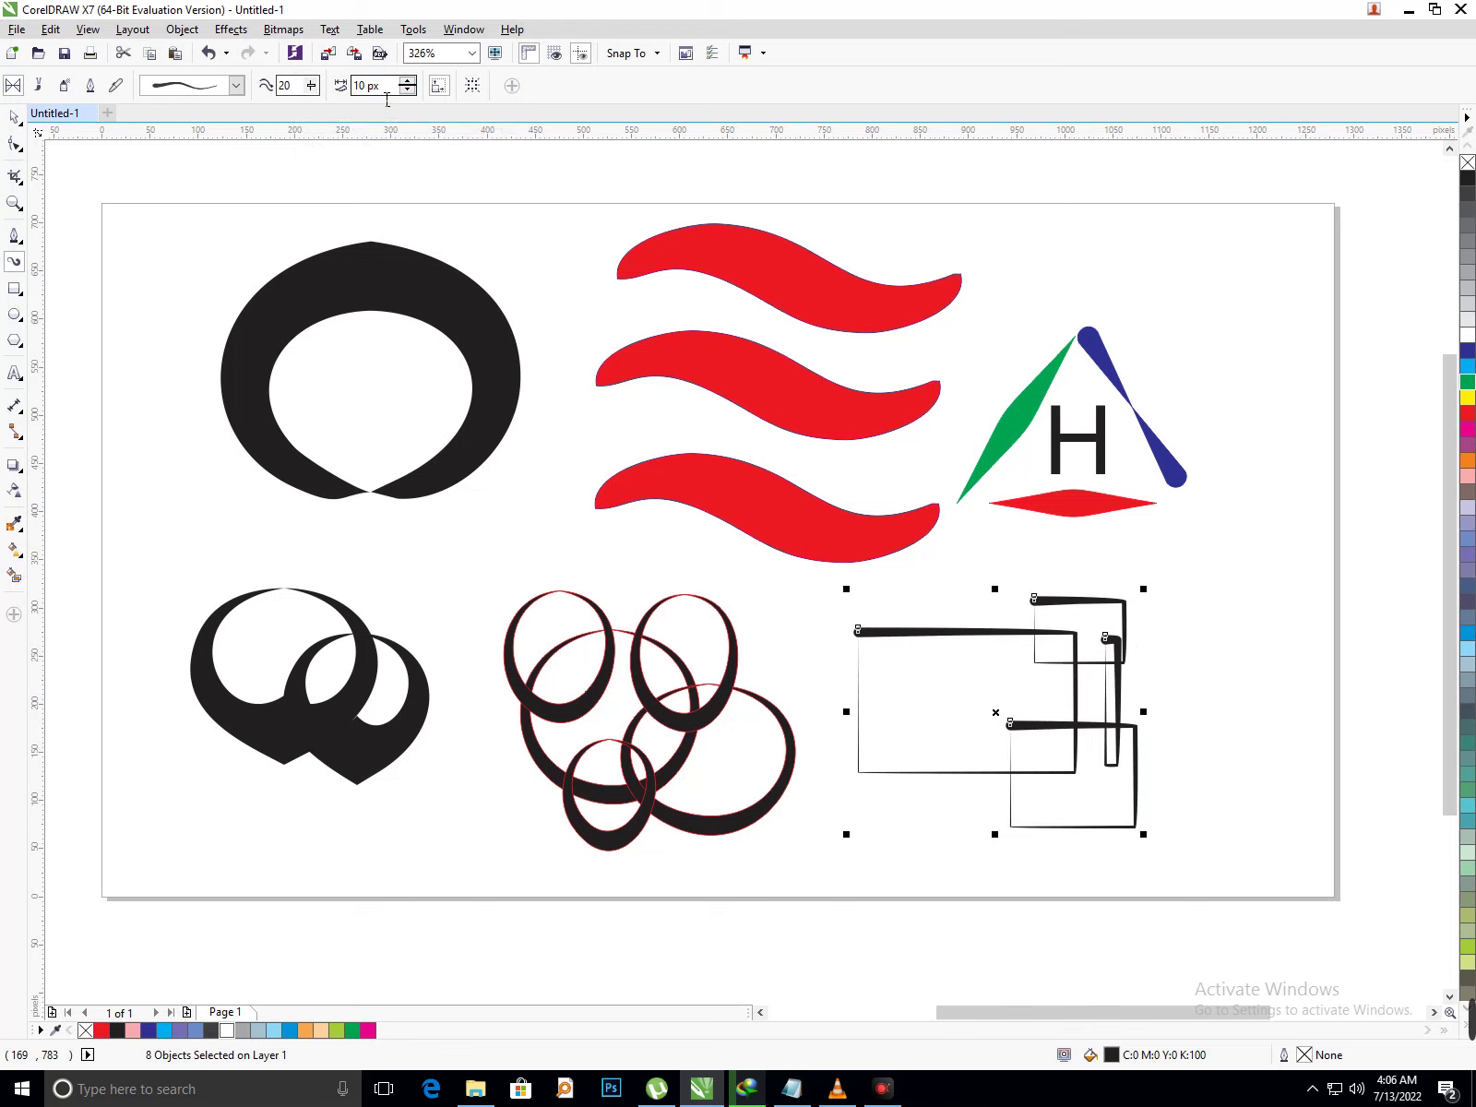
- Switch to Notepad, add the line 'this is weidth of media tool you can decrease and increase', and return to CorelDRAW
left_click(791, 1089)
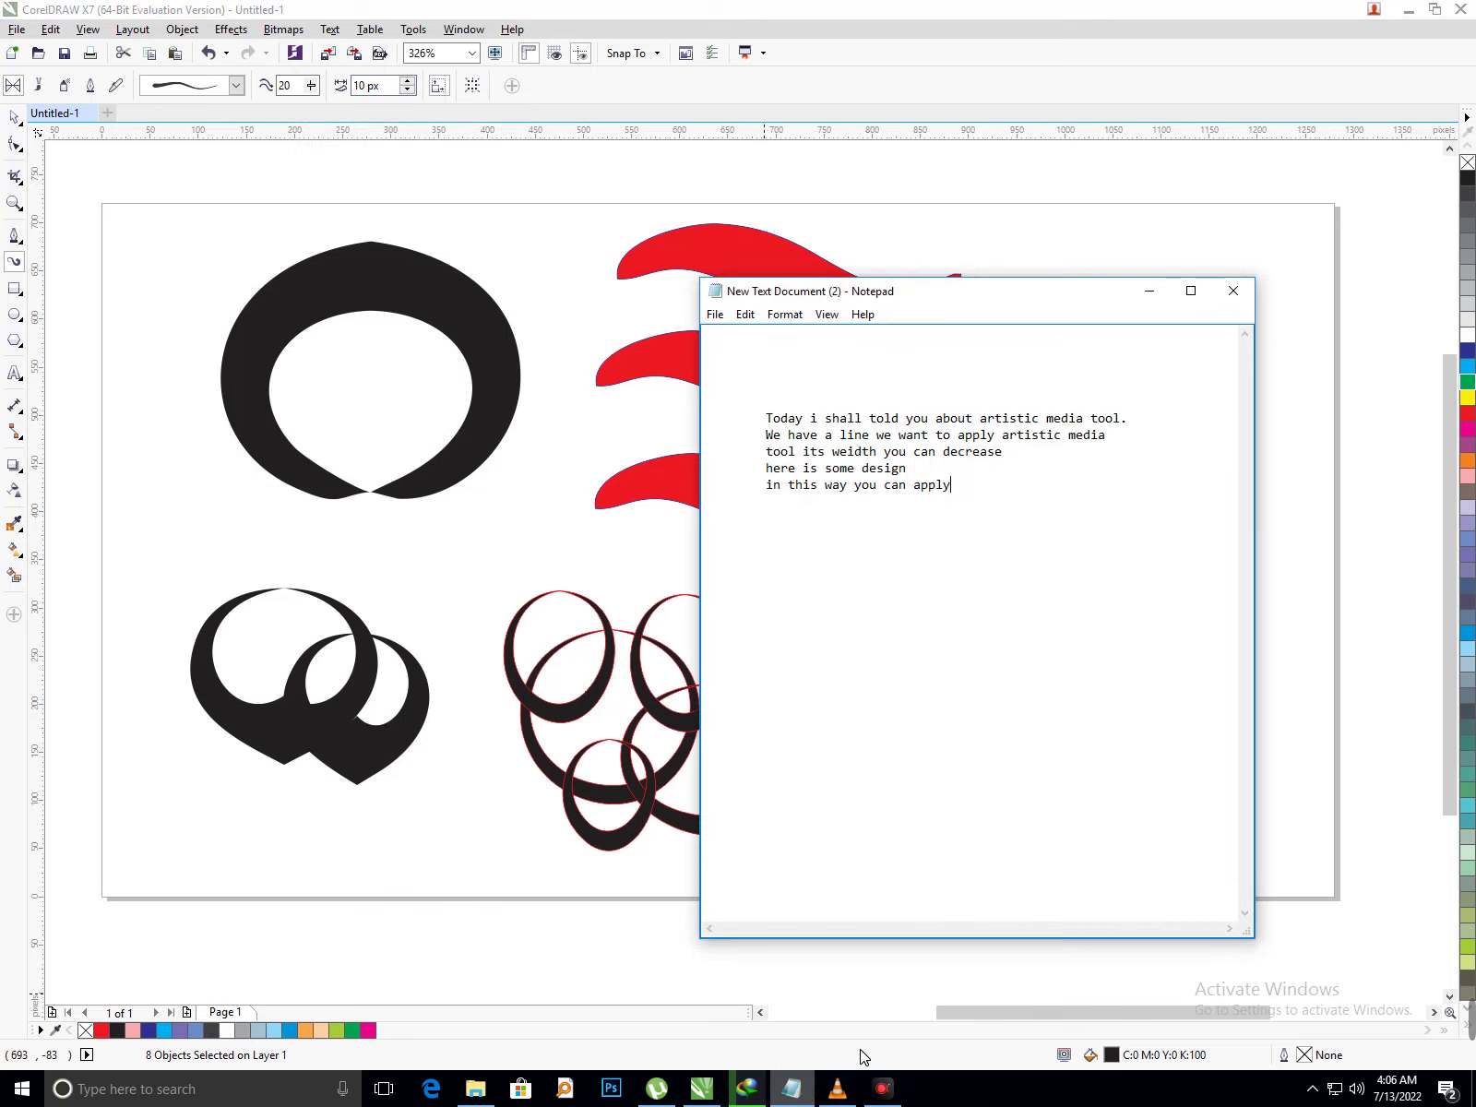
left_click(1311, 1089)
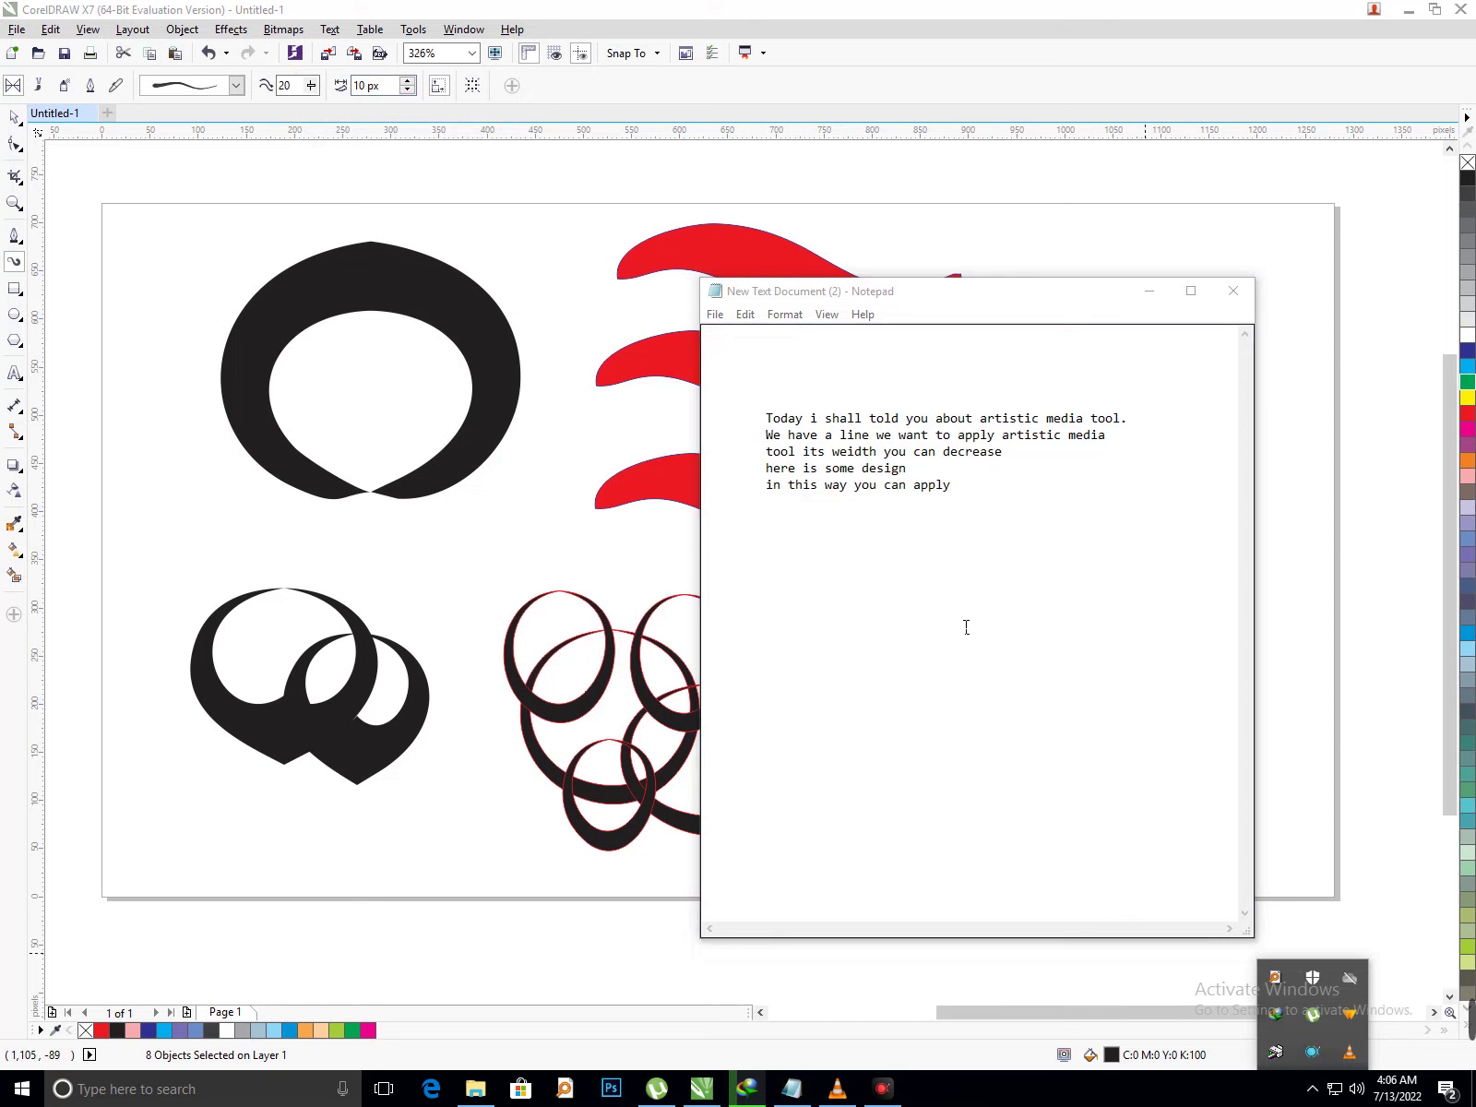
left_click(979, 546)
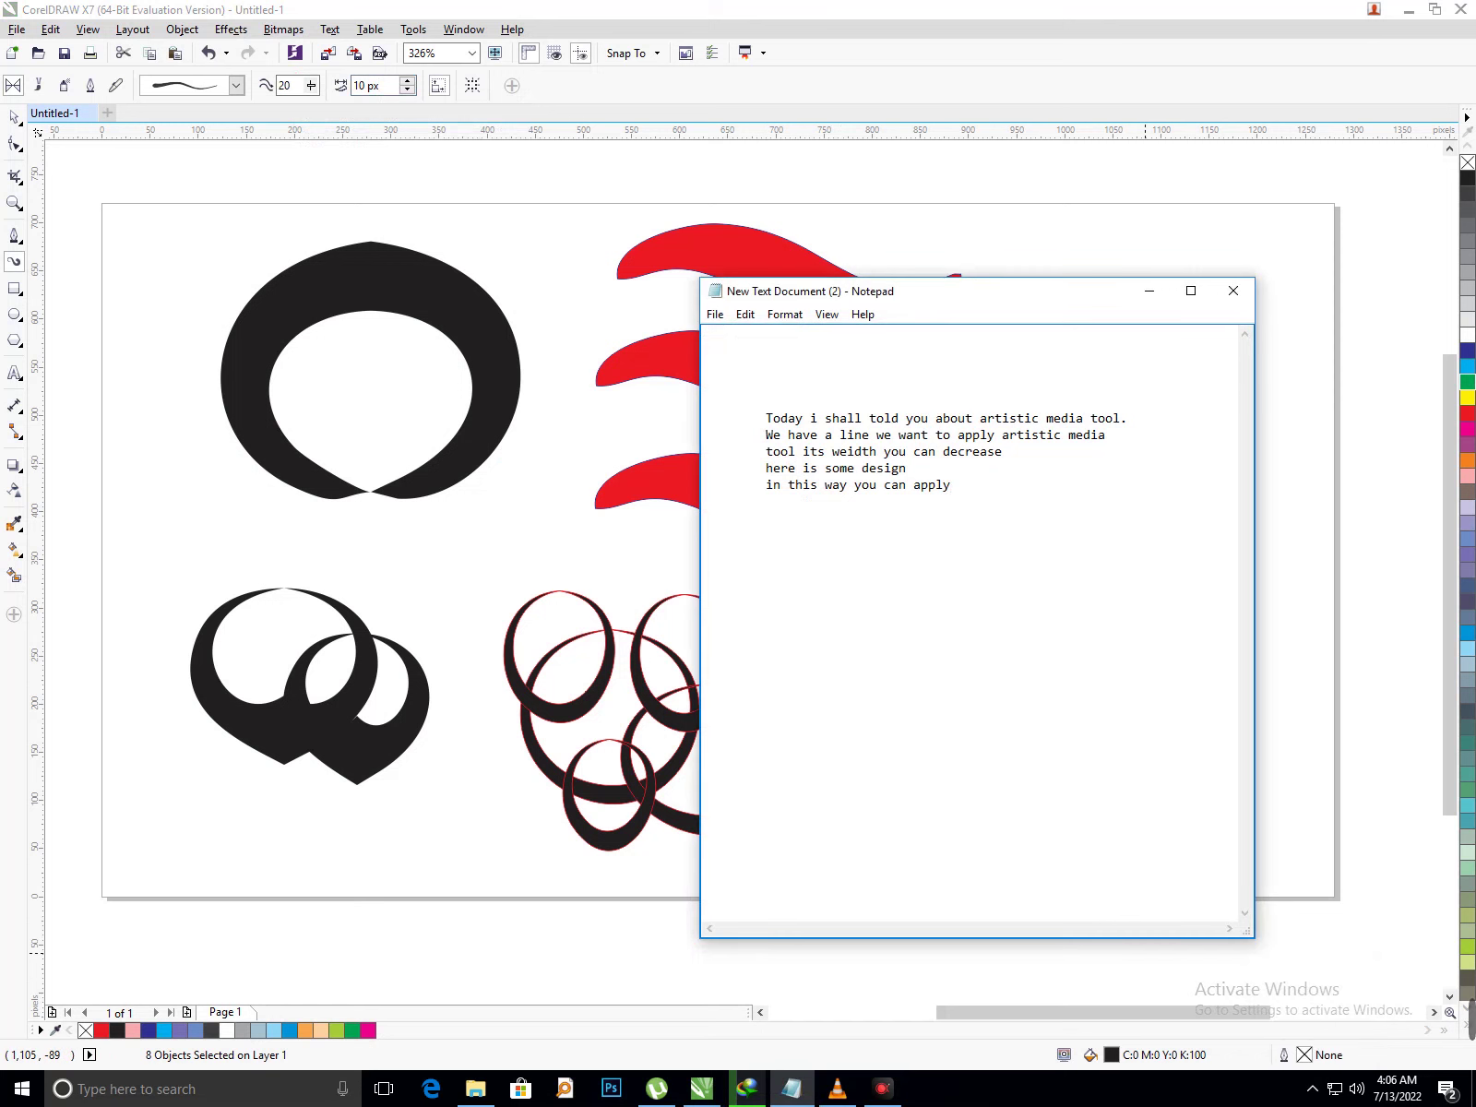
type("is is weidth of media")
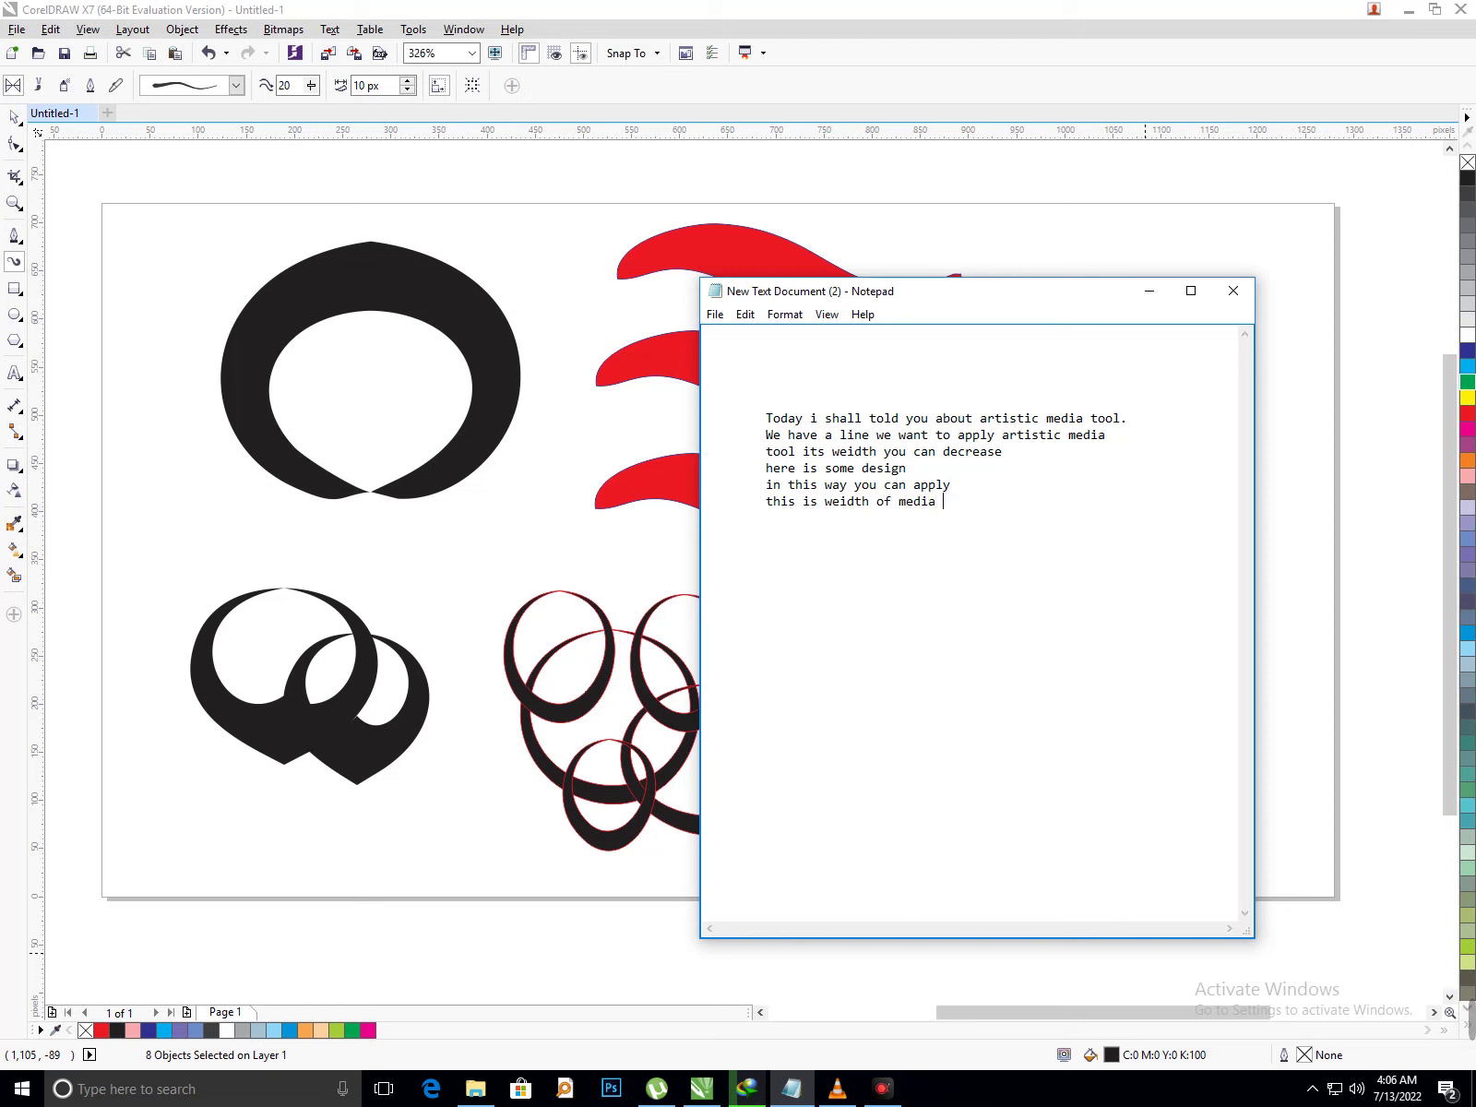
type("tool you can decrease and")
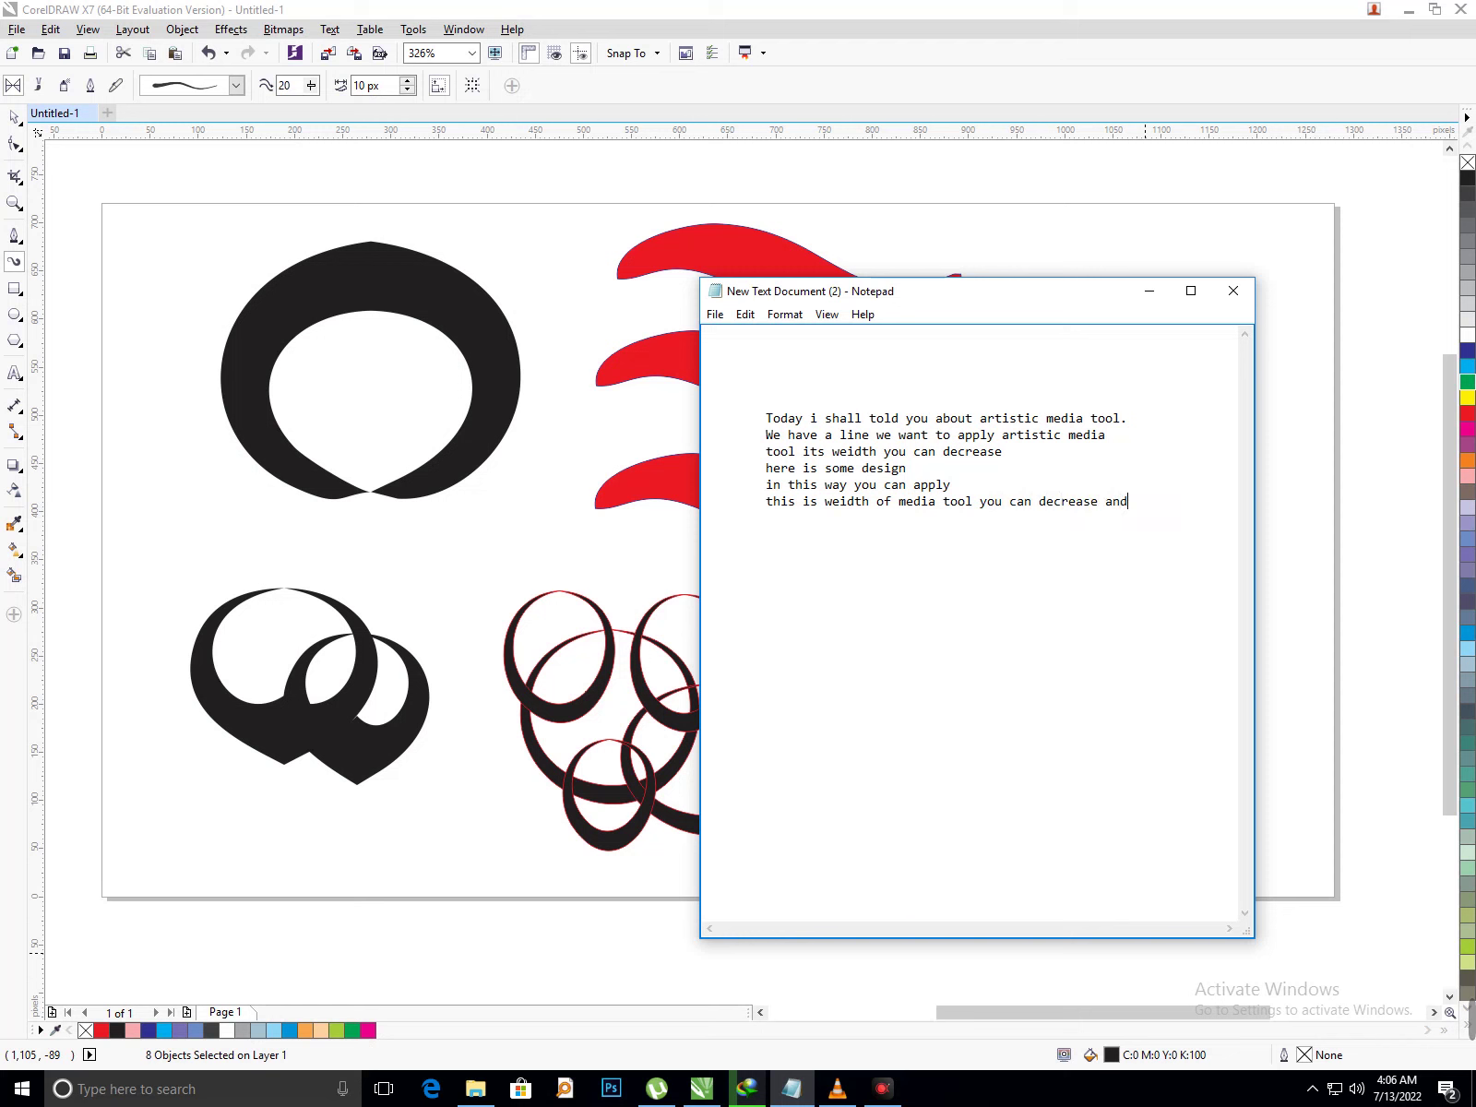
type("increase")
left_click(1148, 291)
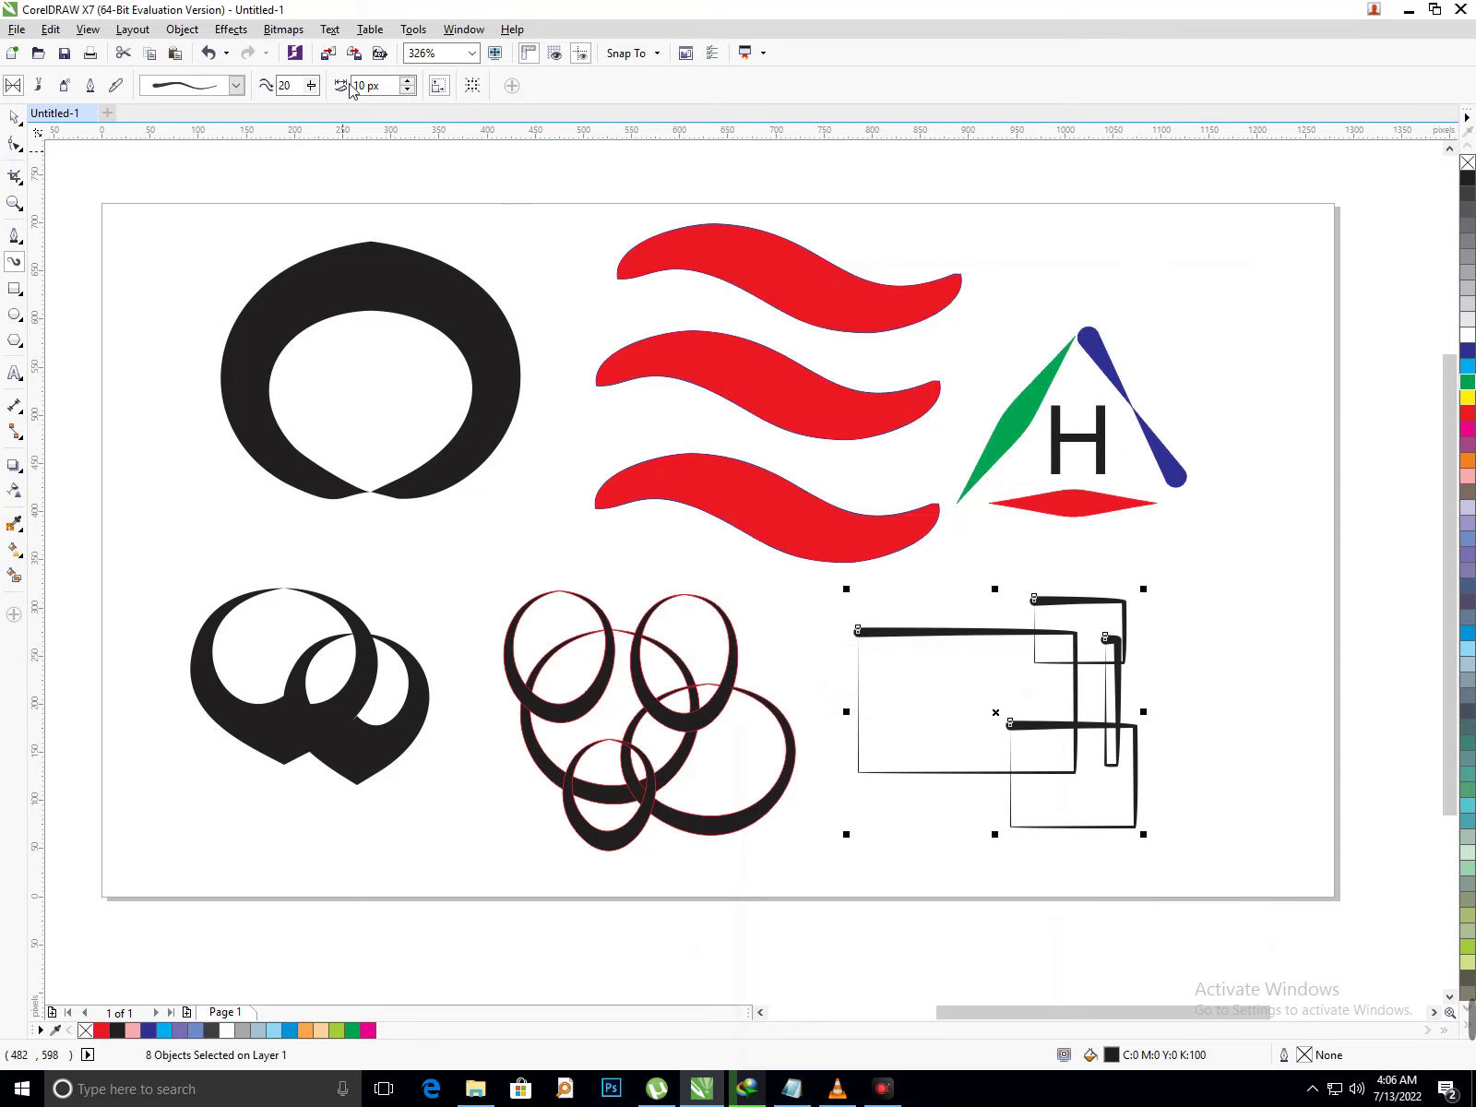
- Try stroke widths of 50 px and 200 px on the four rectangles
left_click_drag(403, 90, 304, 110)
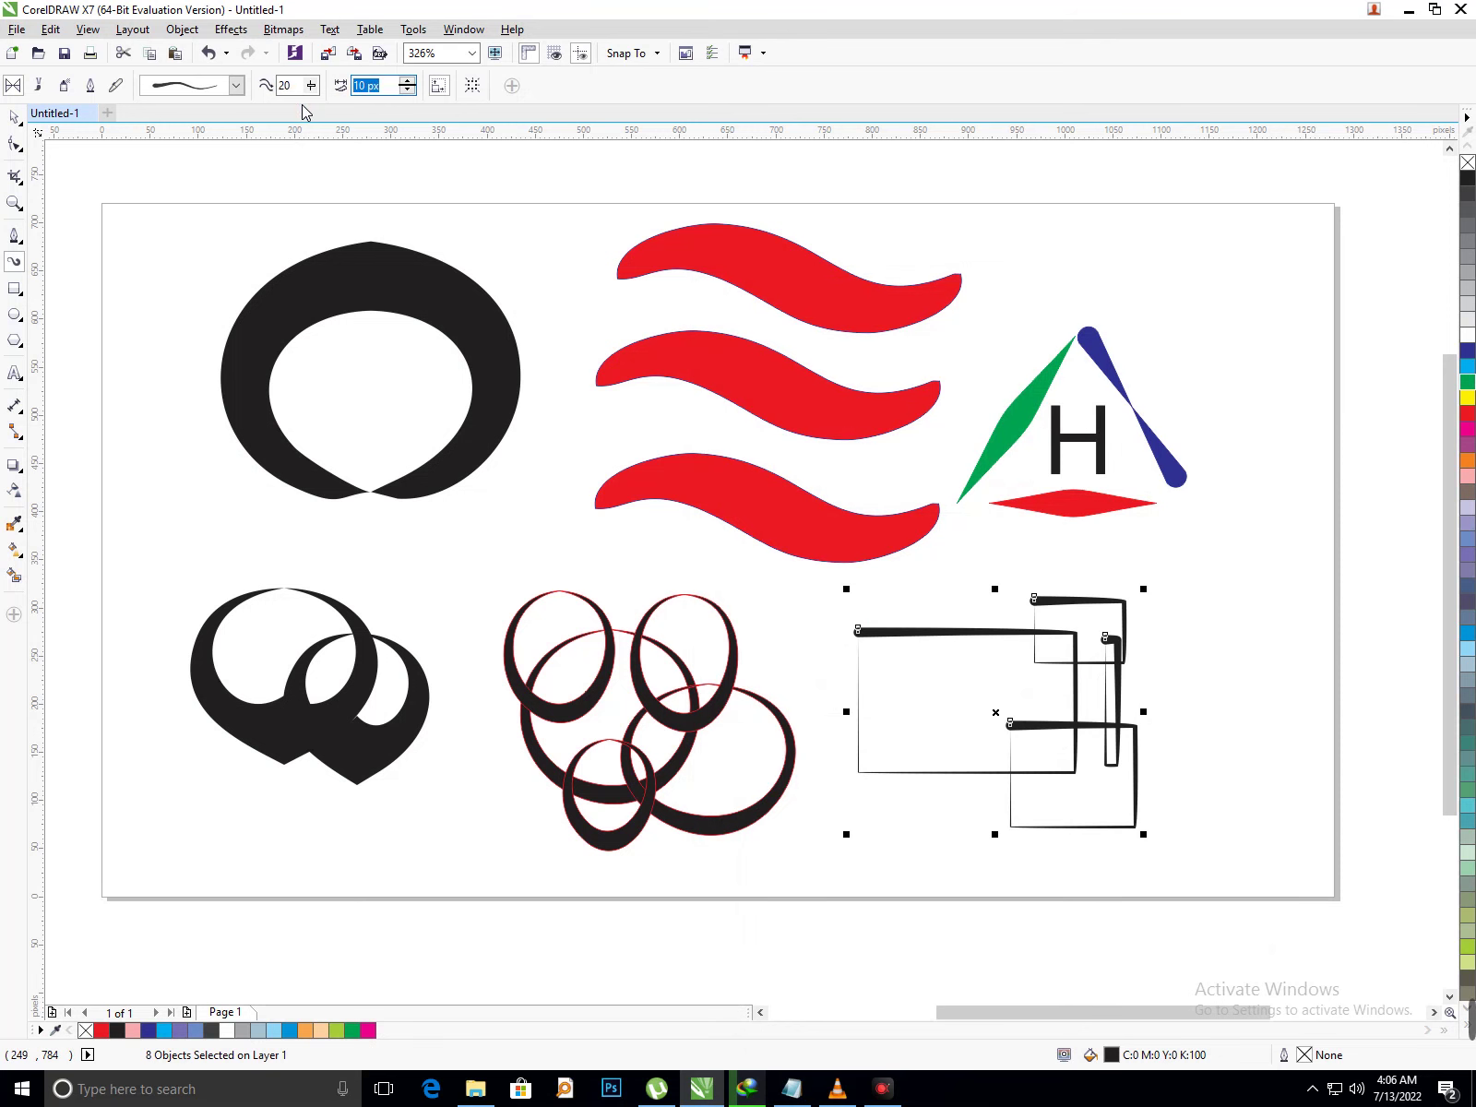
type("50")
key("Return")
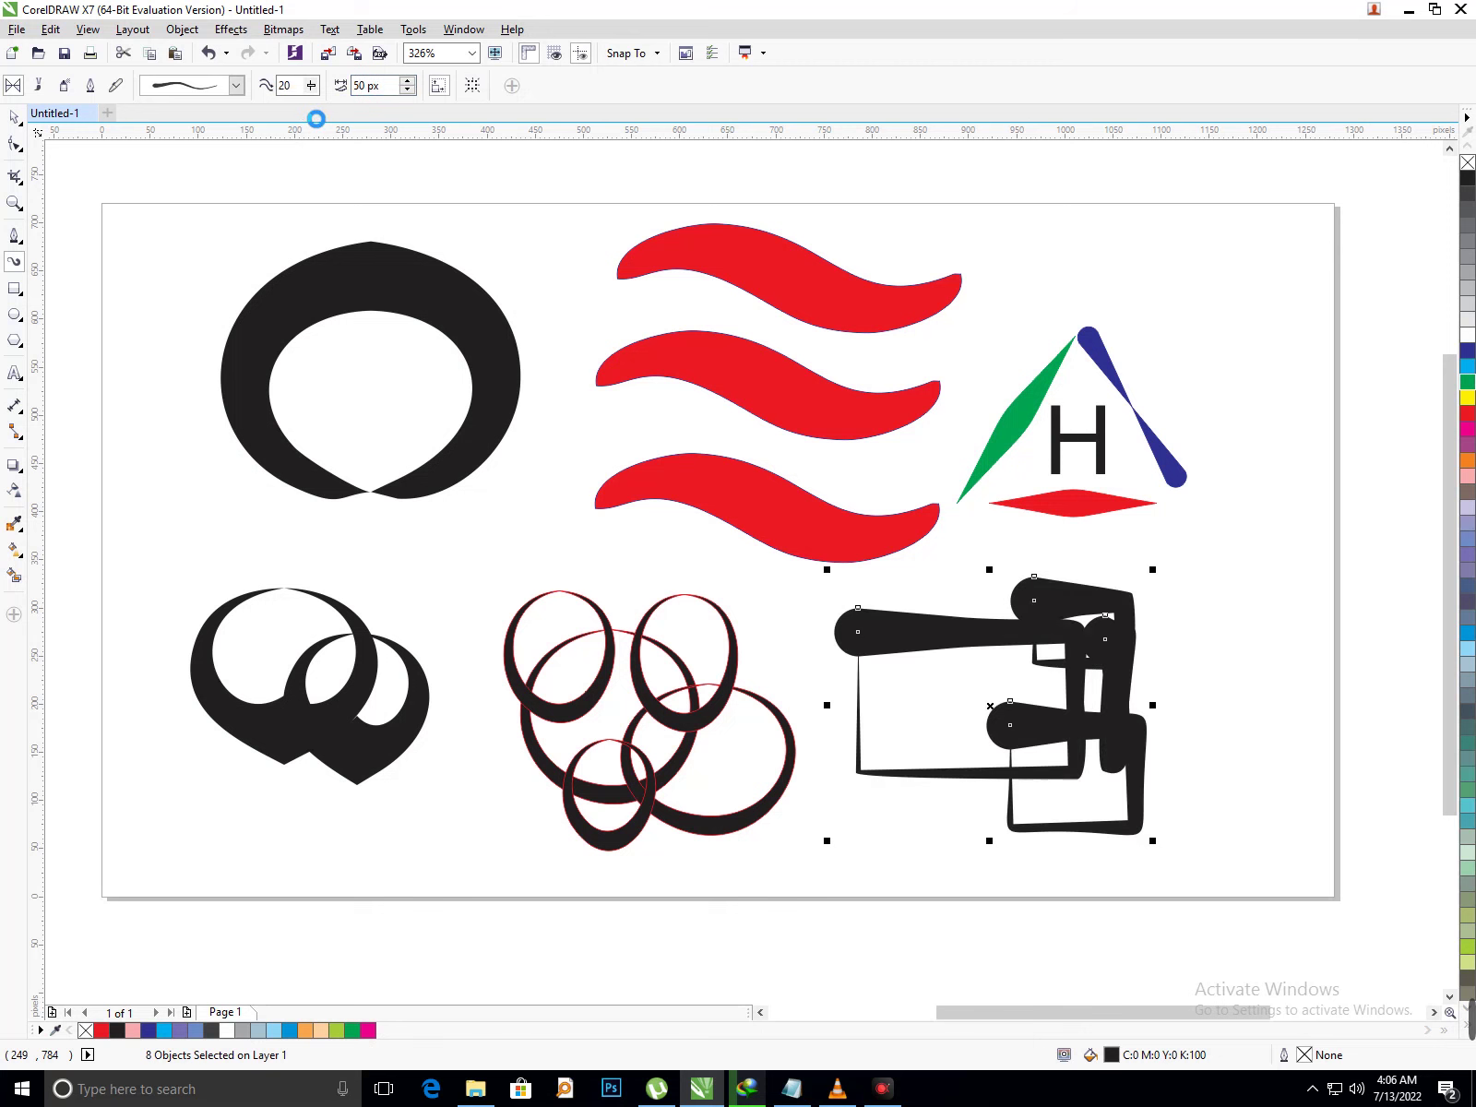
left_click_drag(352, 85, 415, 86)
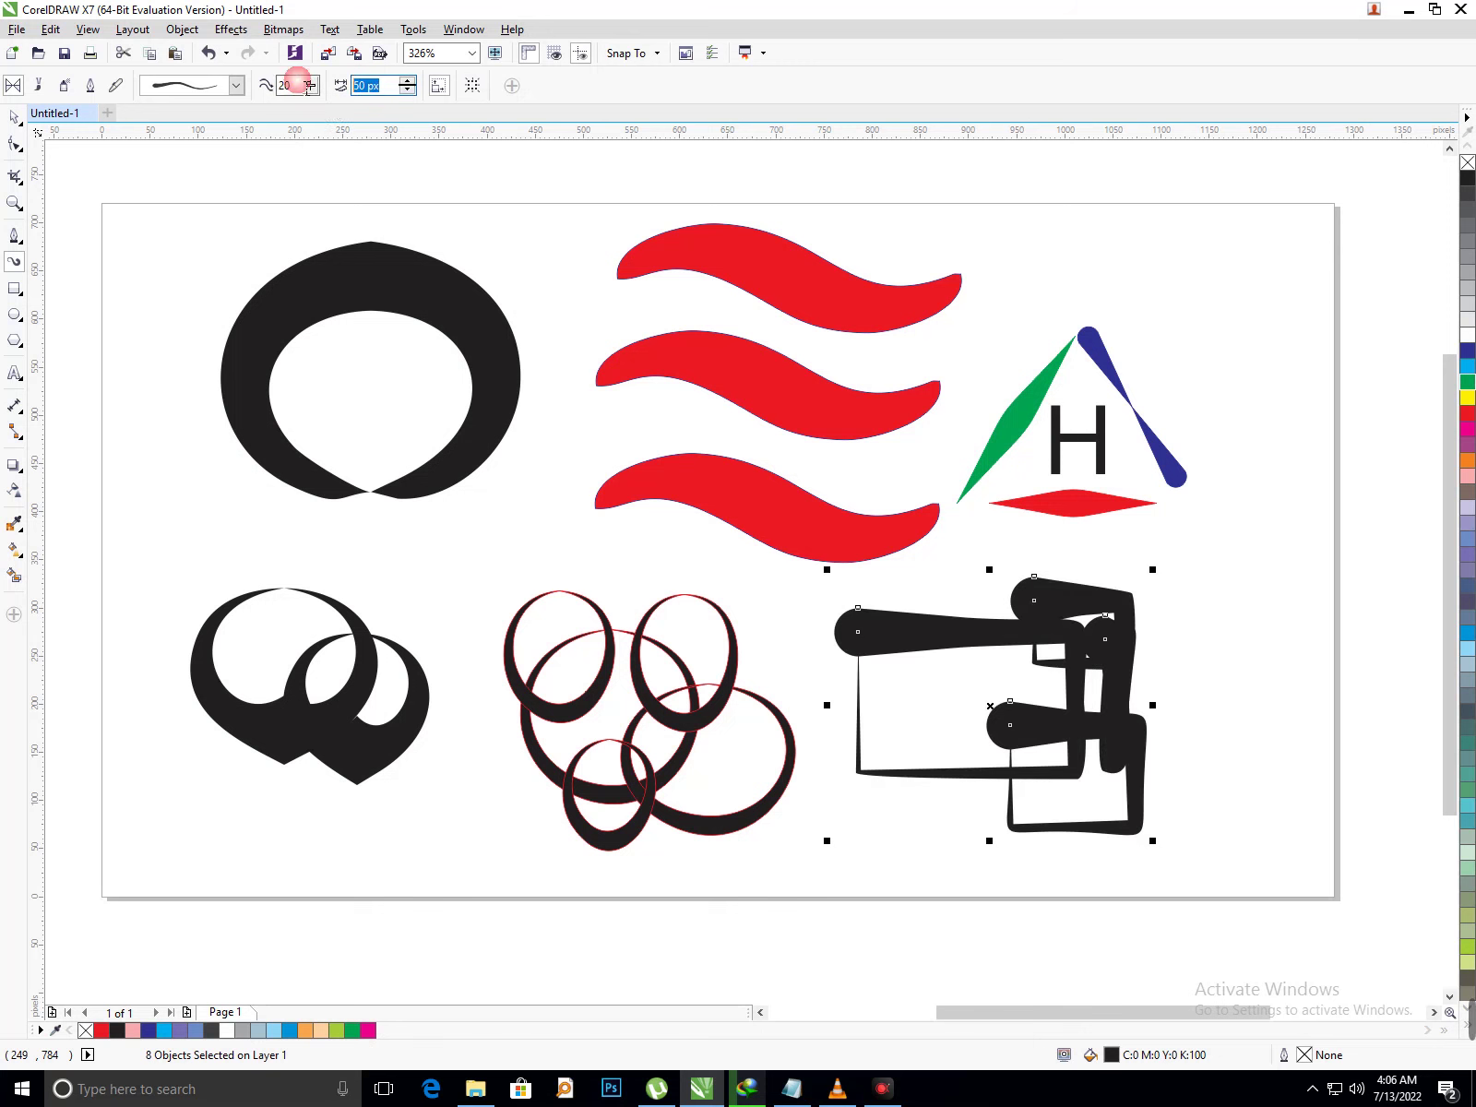
type("200")
key("Return")
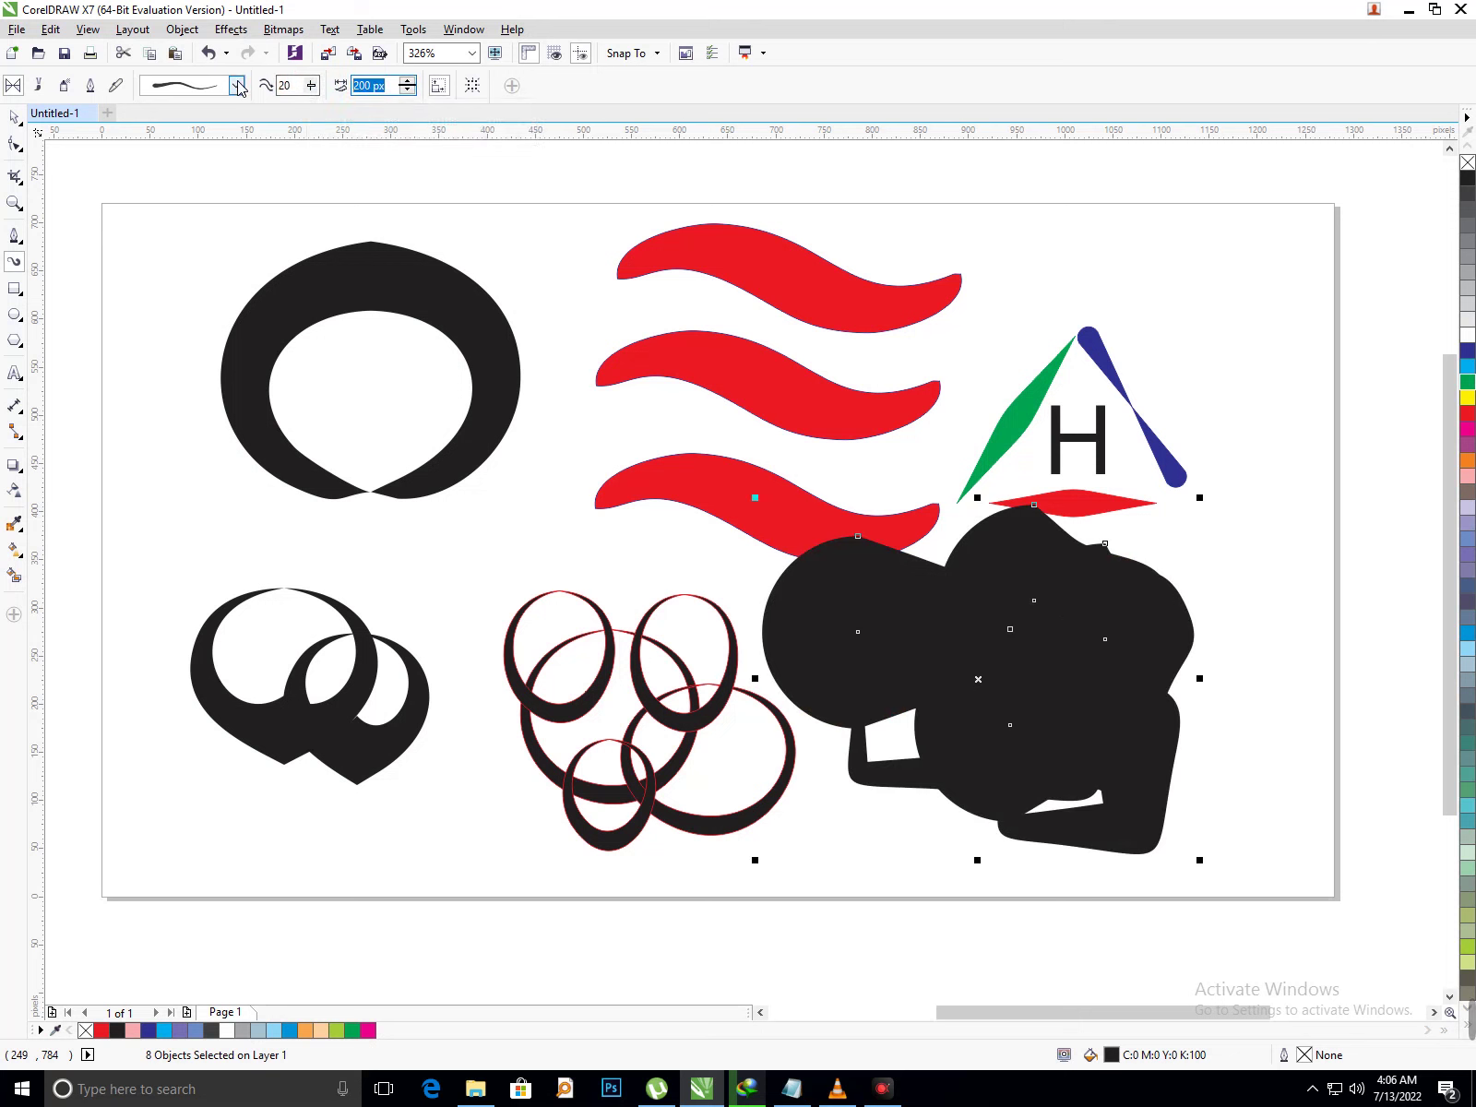
- Set the four rectangles' stroke width to 20 px and hide the bounding box around the selected strokes
type("20")
key("Return")
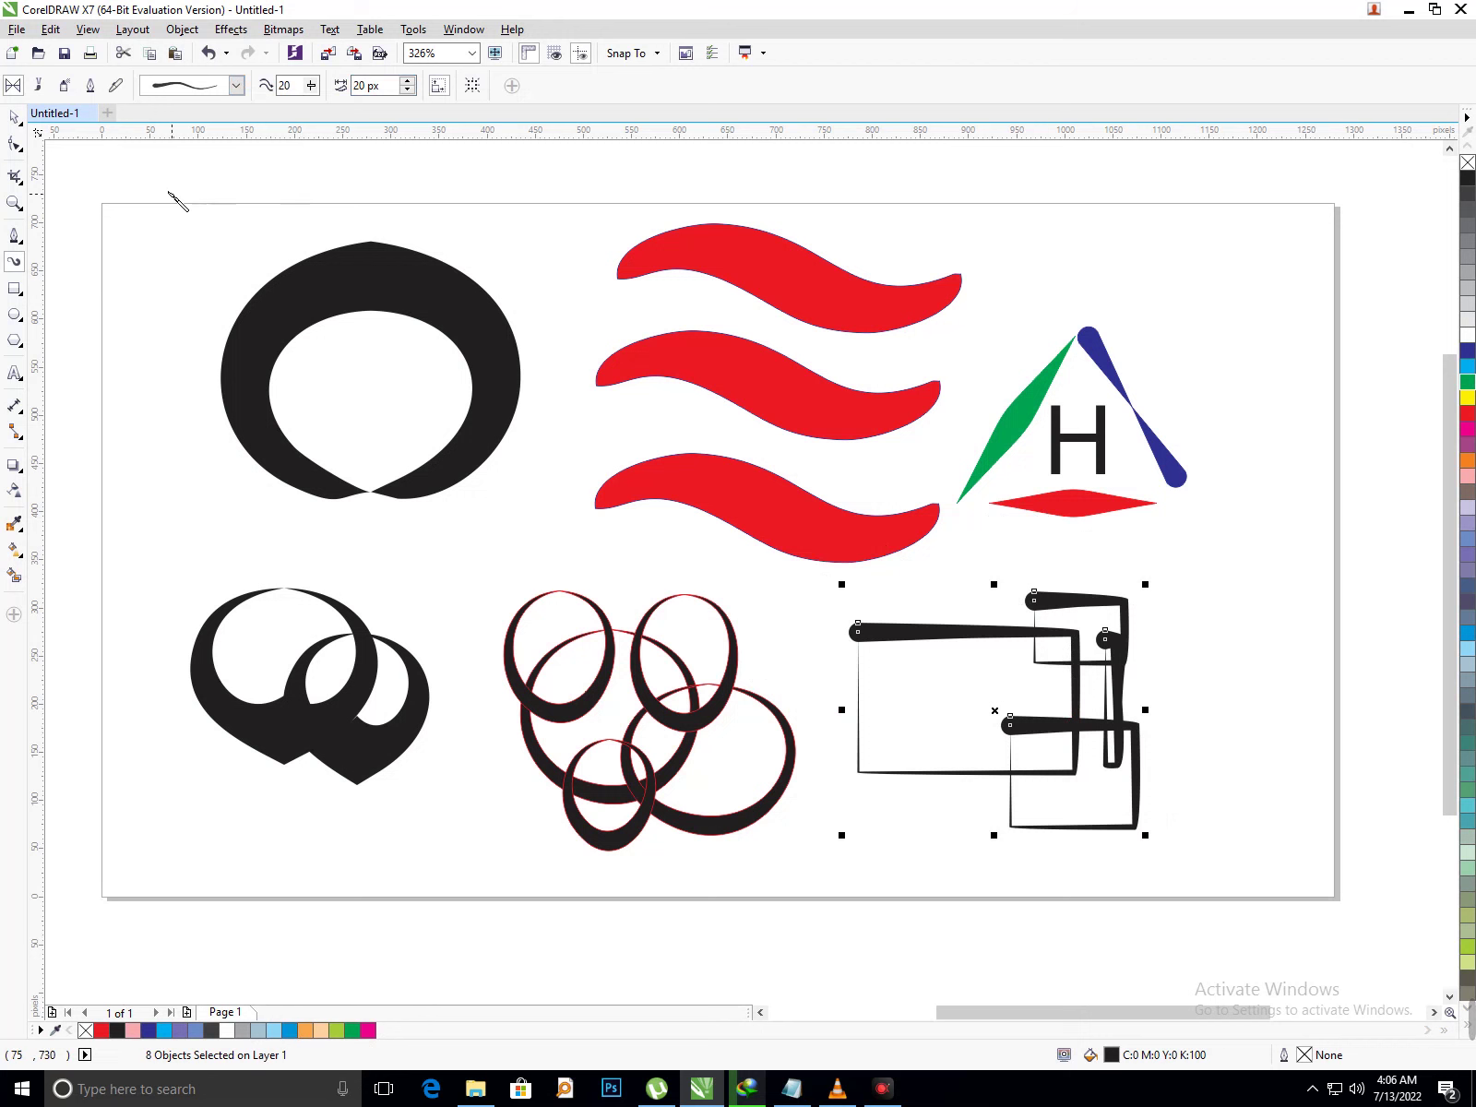
left_click(472, 86)
left_click(472, 87)
left_click(472, 88)
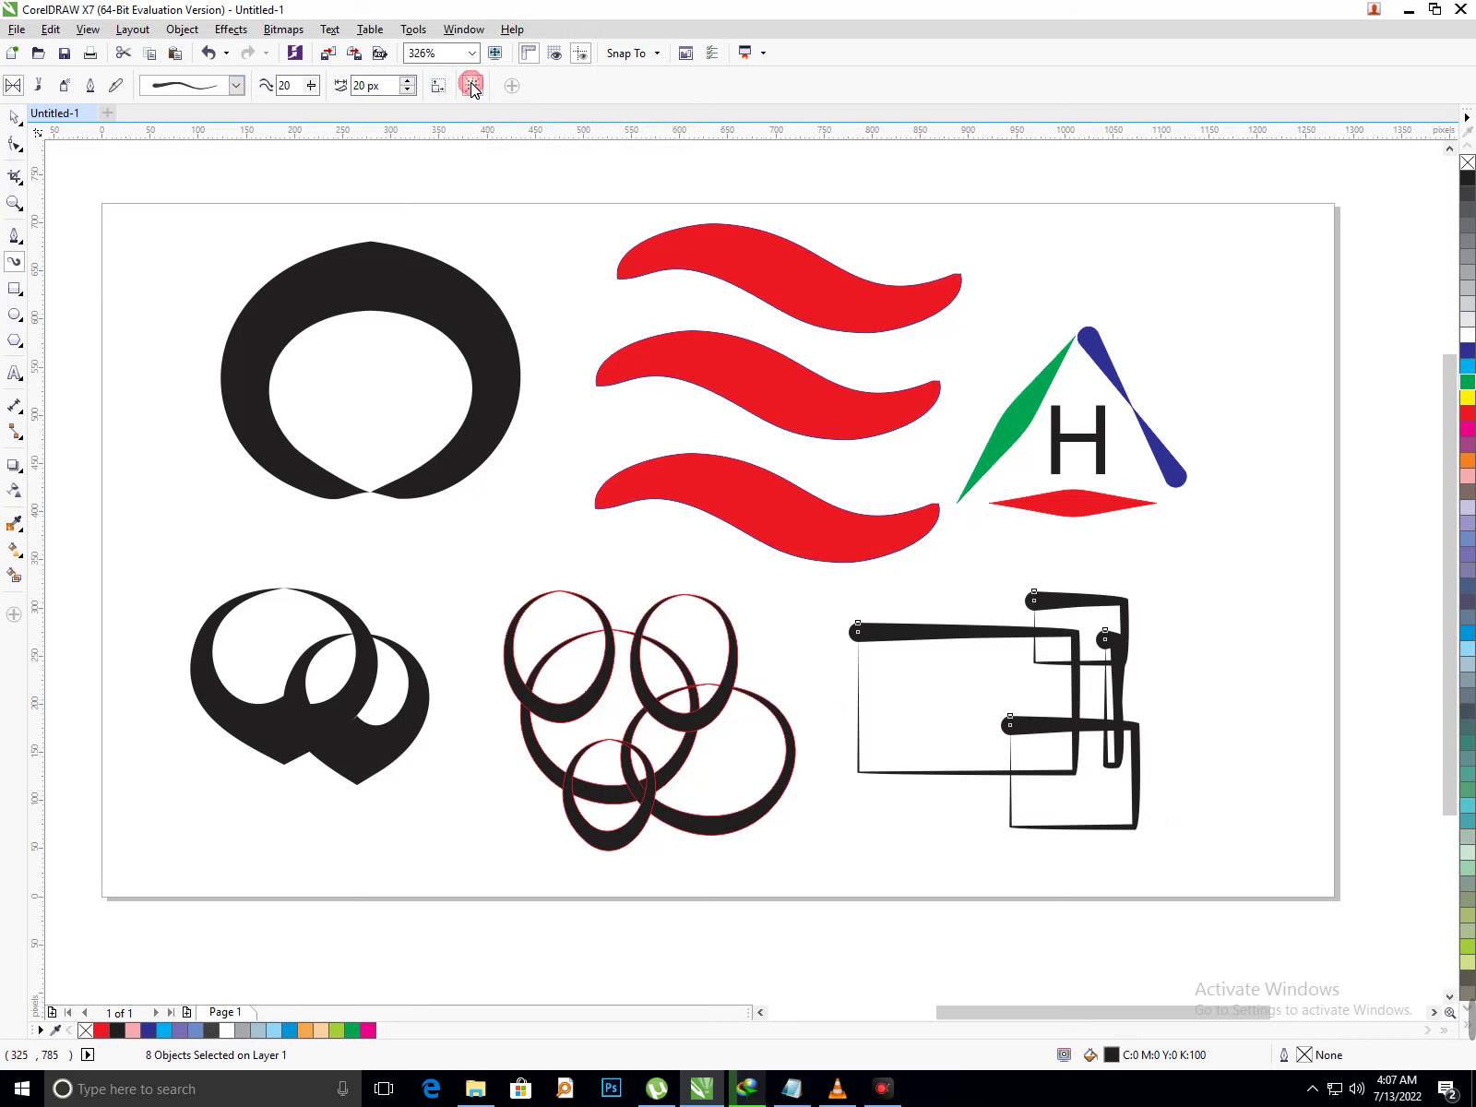
left_click(512, 86)
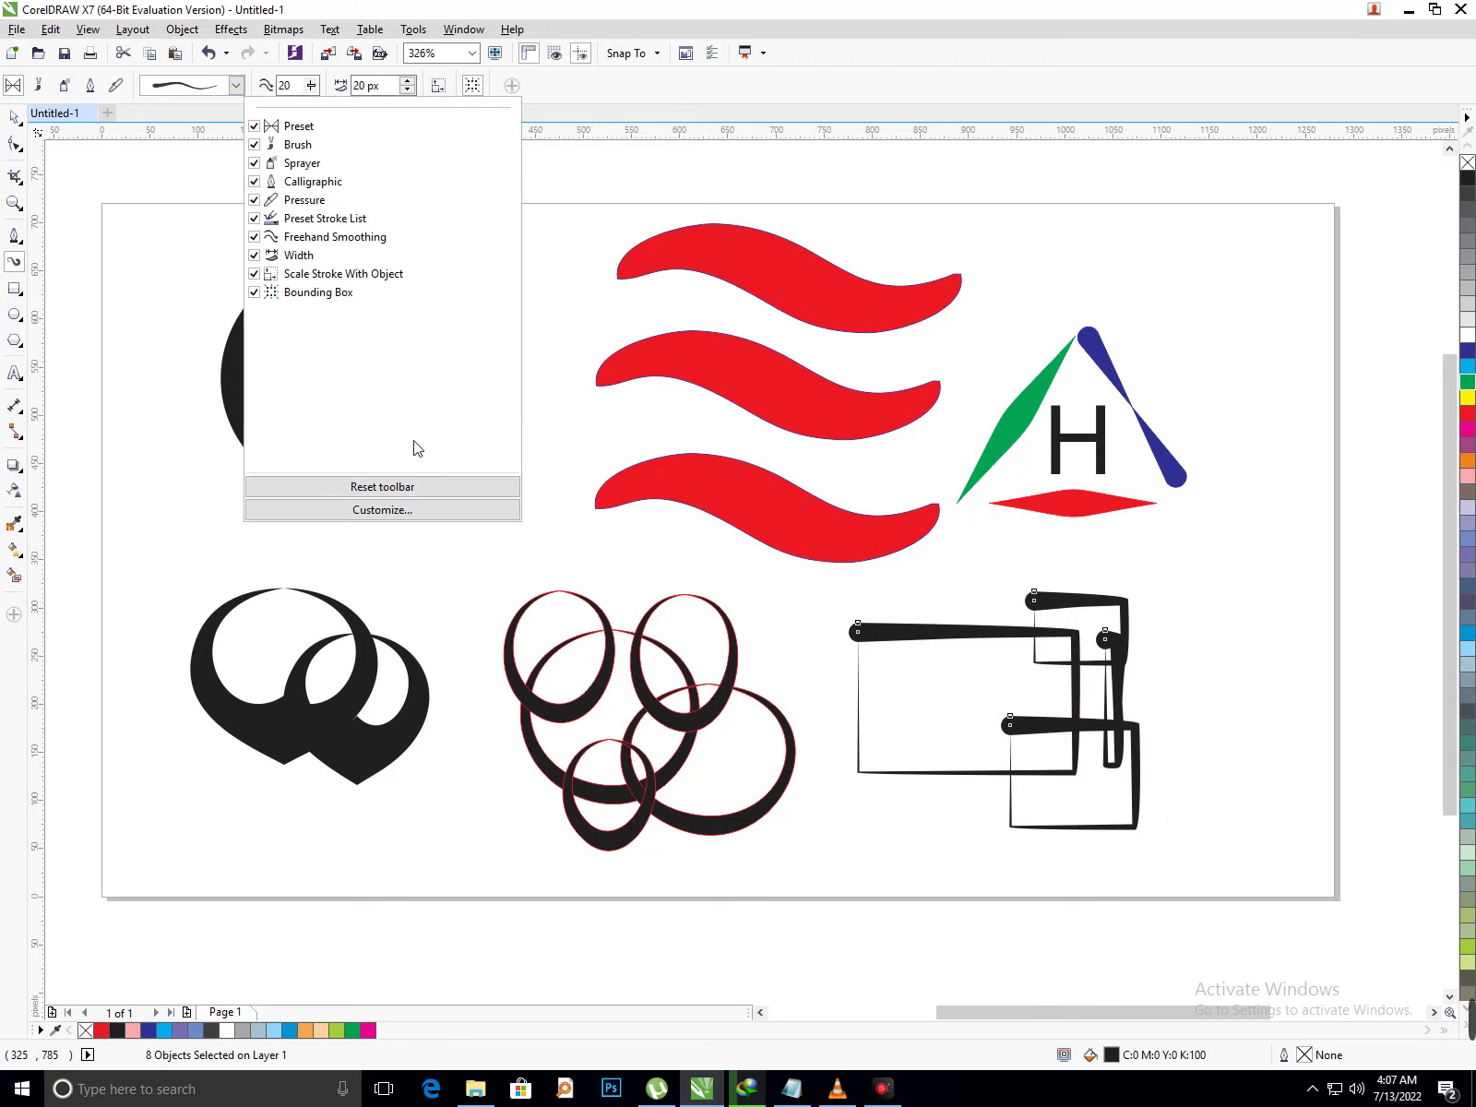
left_click(547, 217)
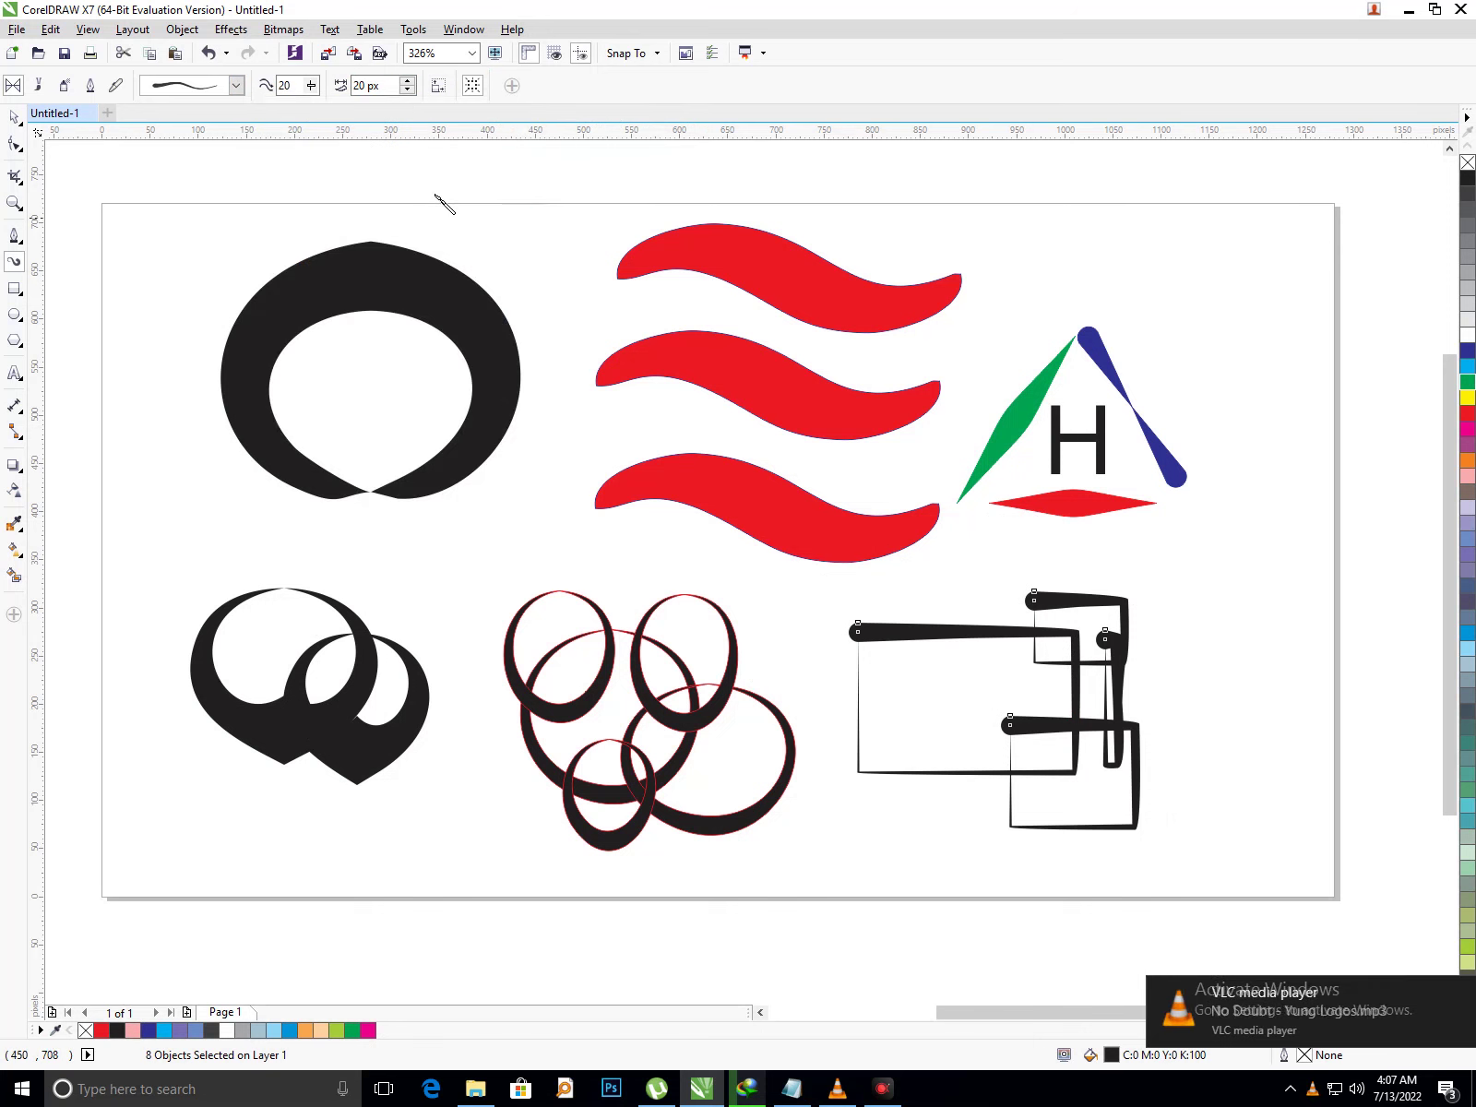
- Try the Calligraphic and Sprayer modes of Artistic Media, and delete the large reddish Brush Strokes spray above the black ring
left_click(99, 89)
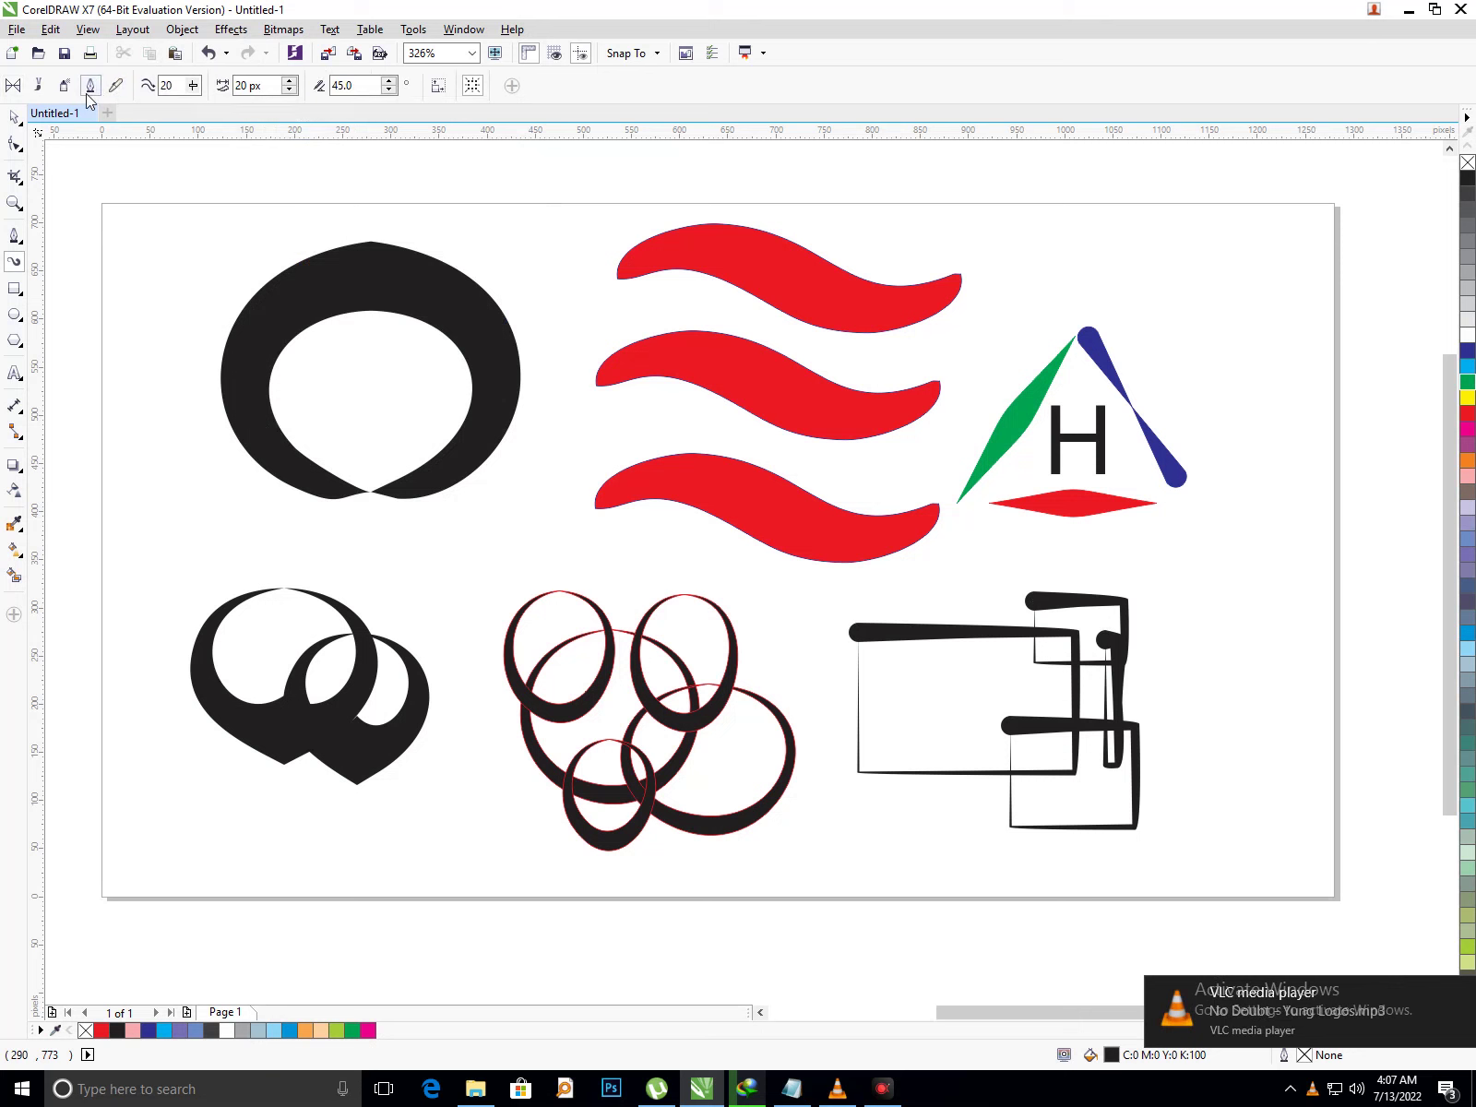
key("ctrl+z")
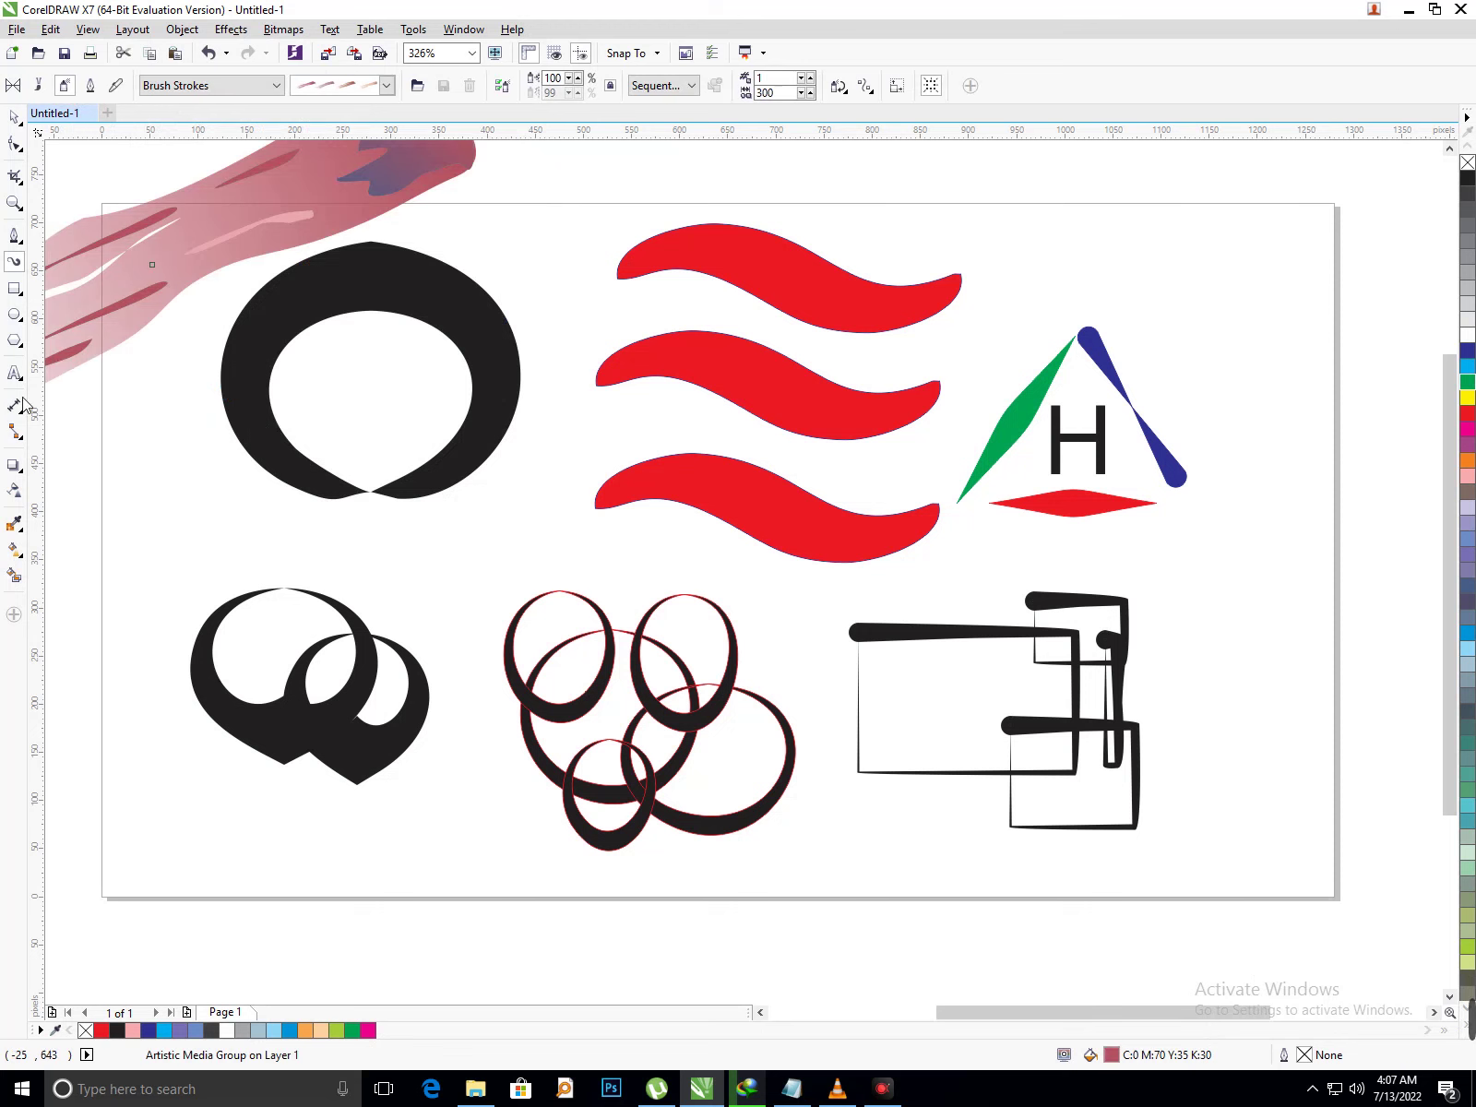
left_click(14, 117)
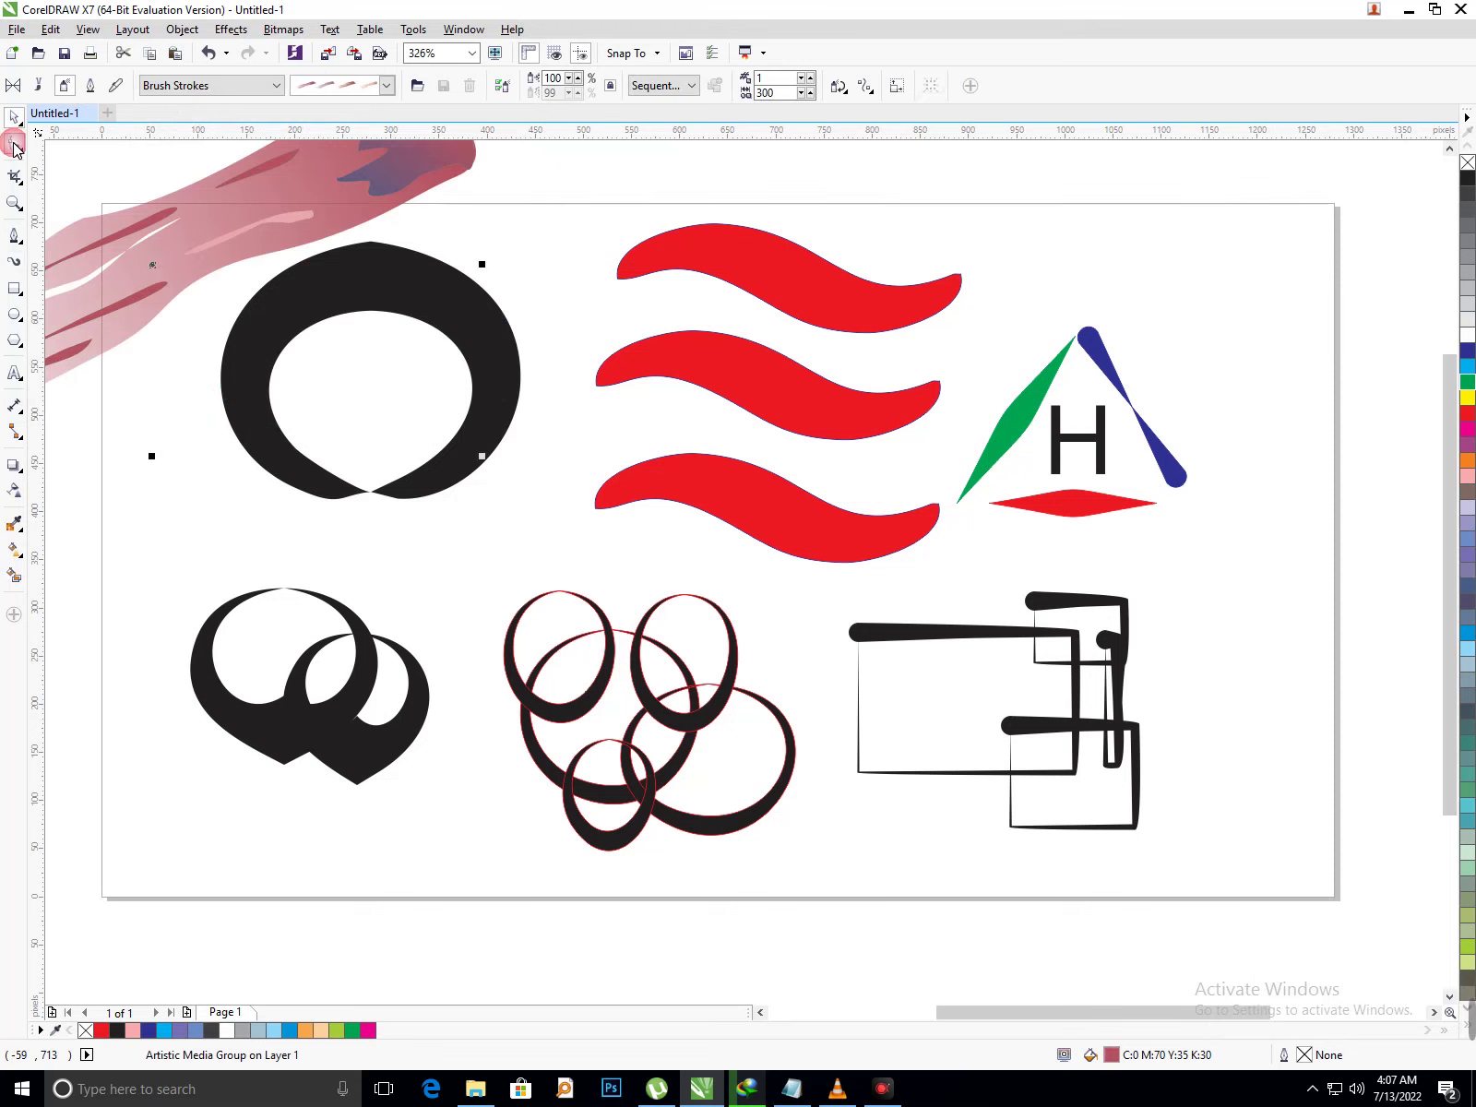
left_click(447, 179)
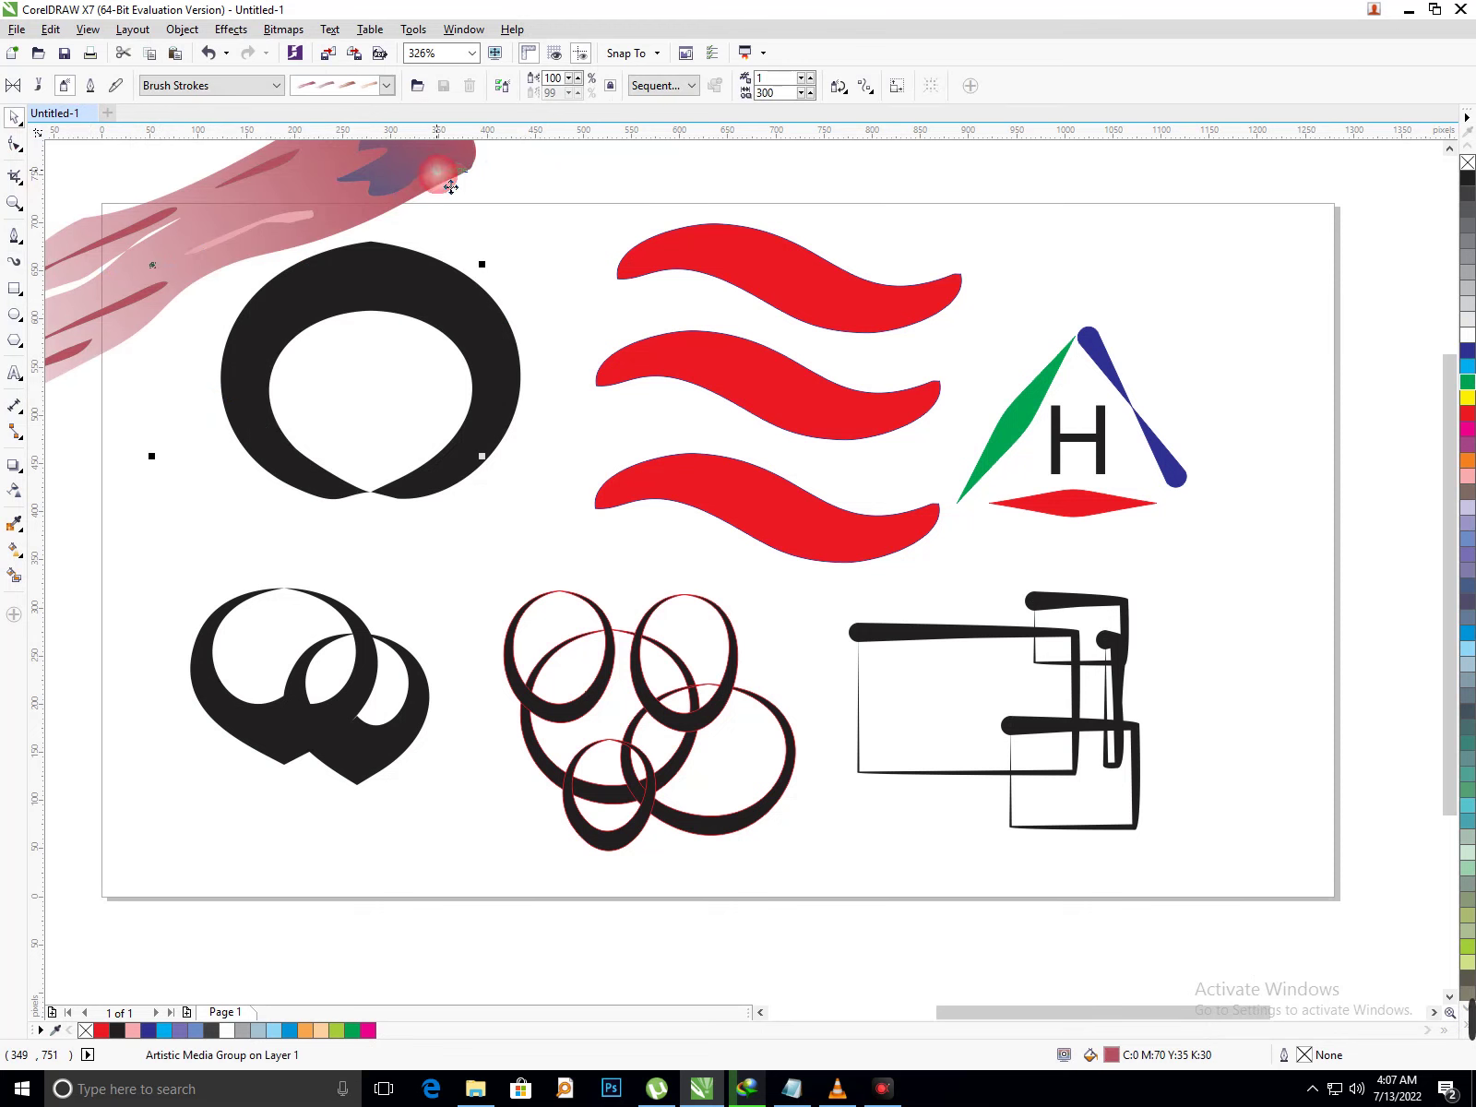
key("Delete")
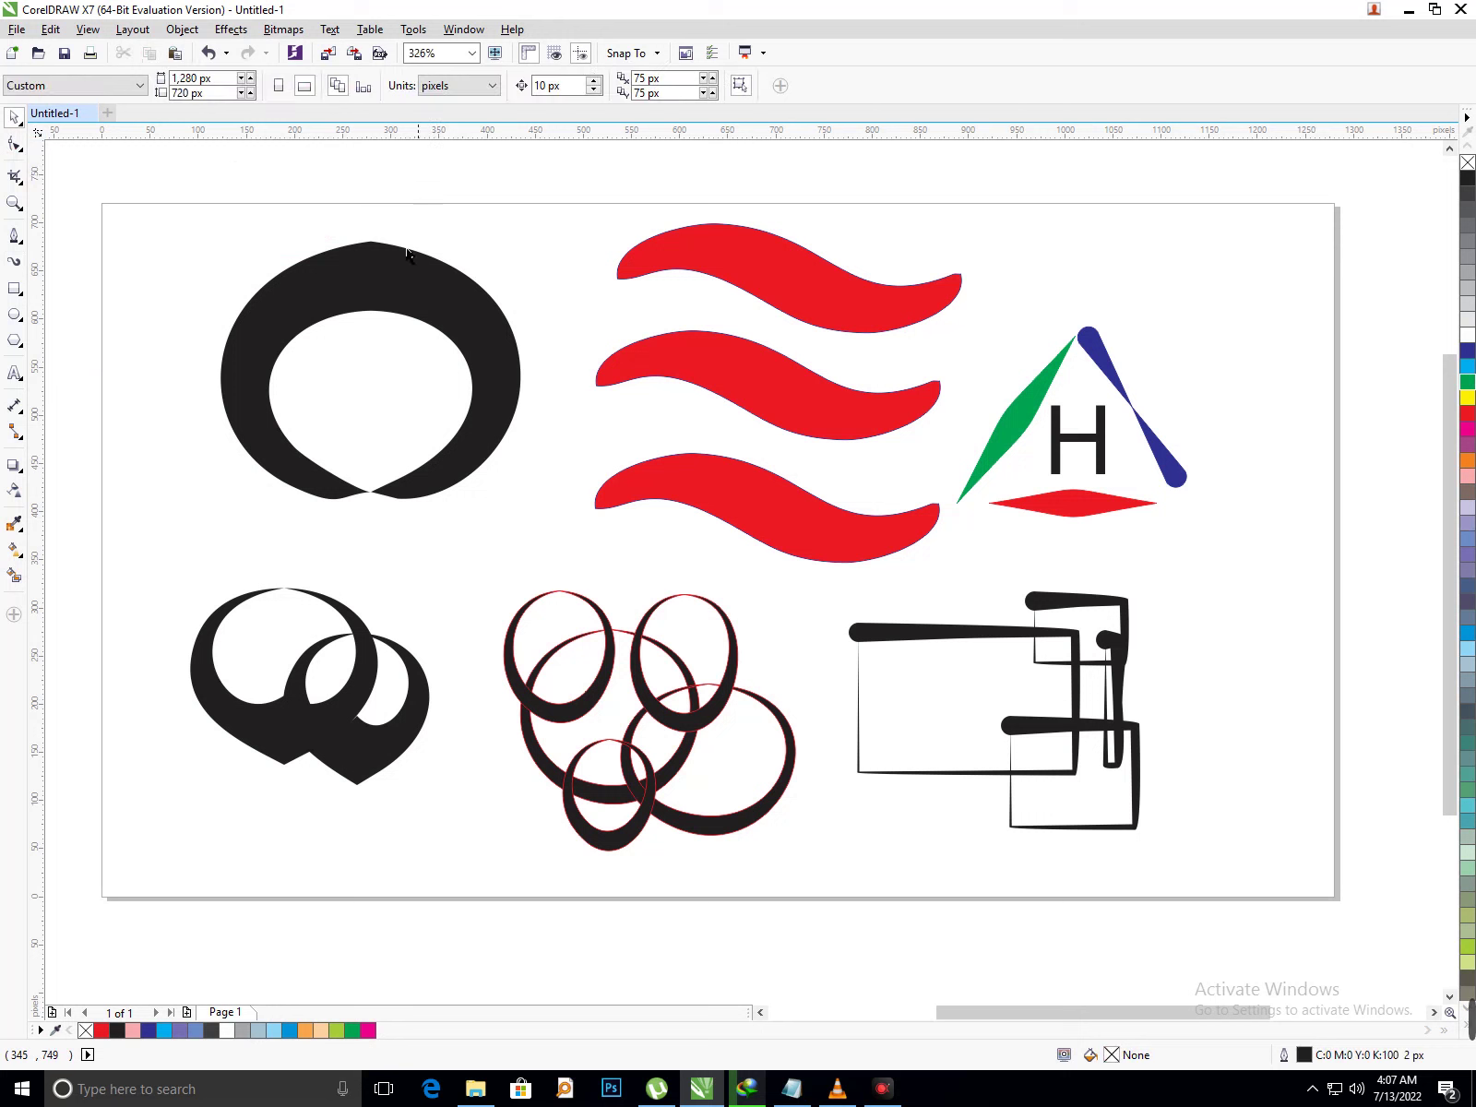
- Spray two large reddish strokes over and above the black ring with Artistic Media's Sprayer, using the Brush Strokes category
left_click(15, 262)
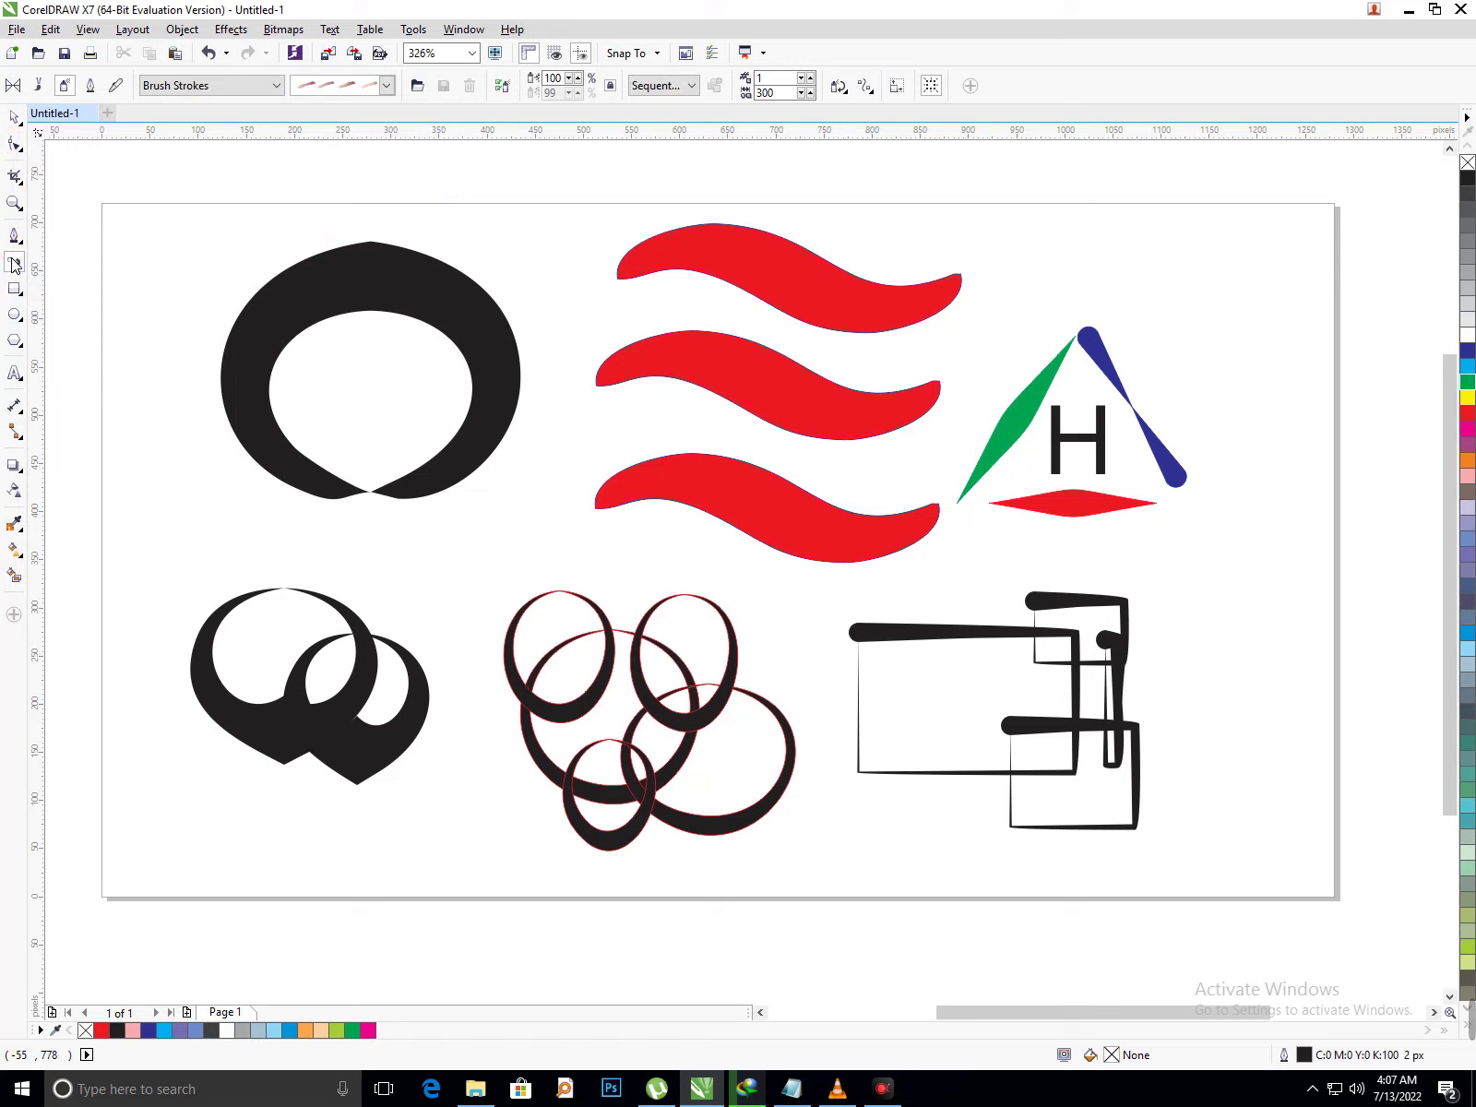
left_click(257, 88)
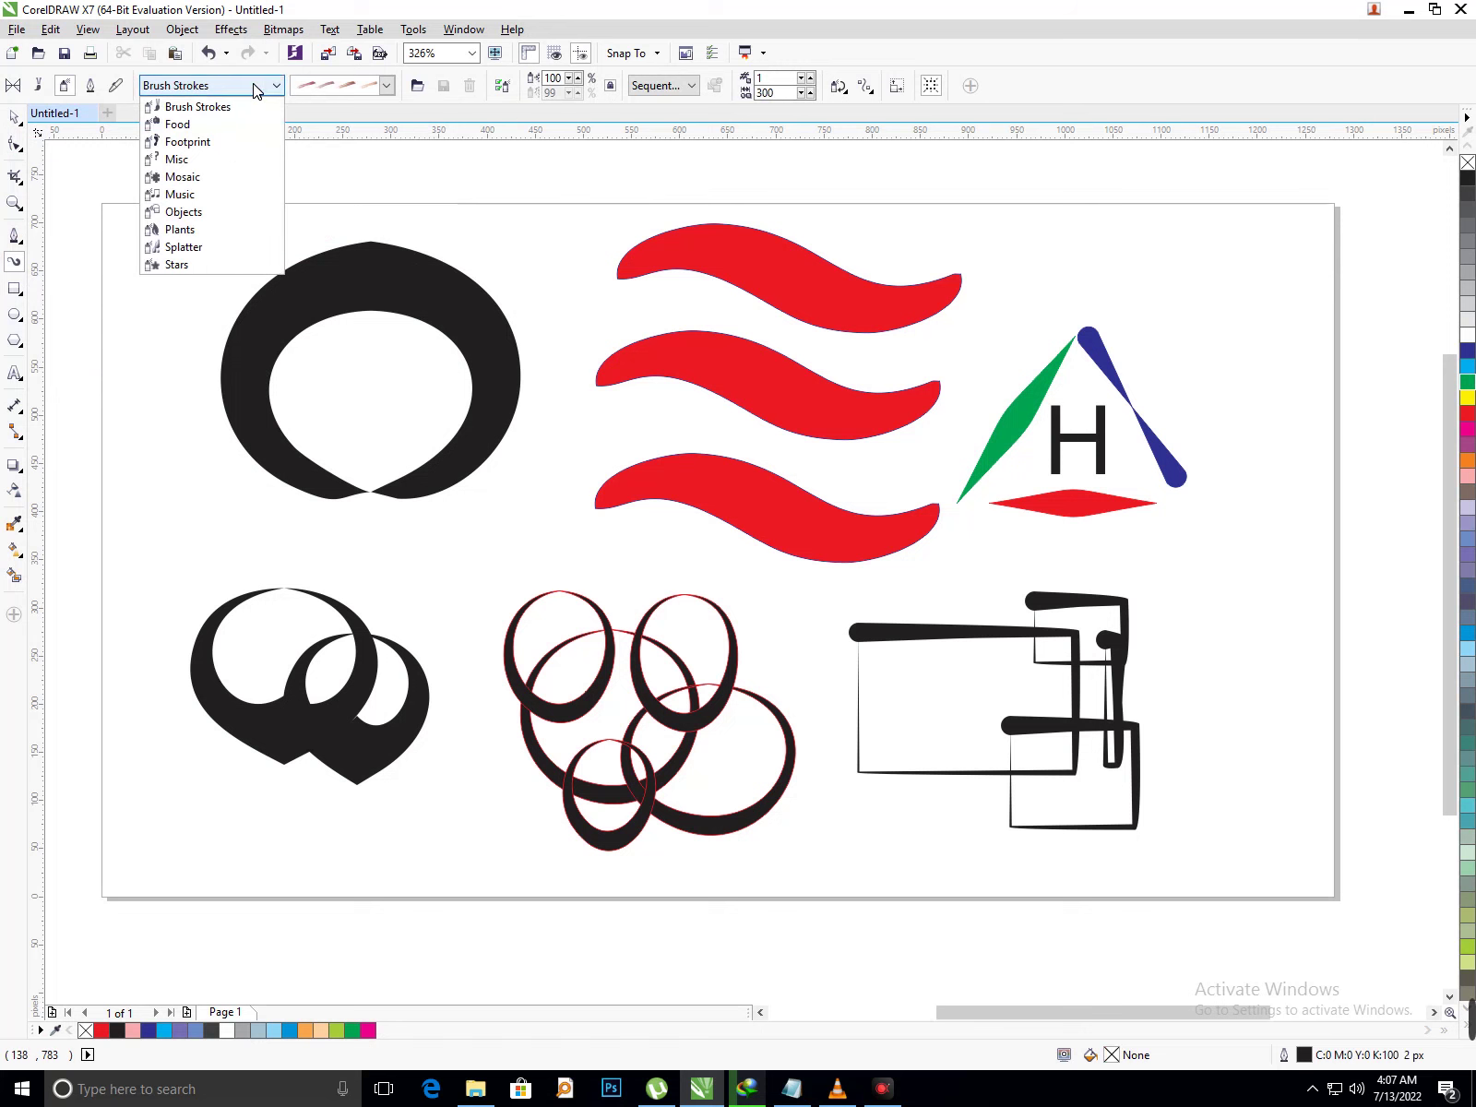
left_click(197, 106)
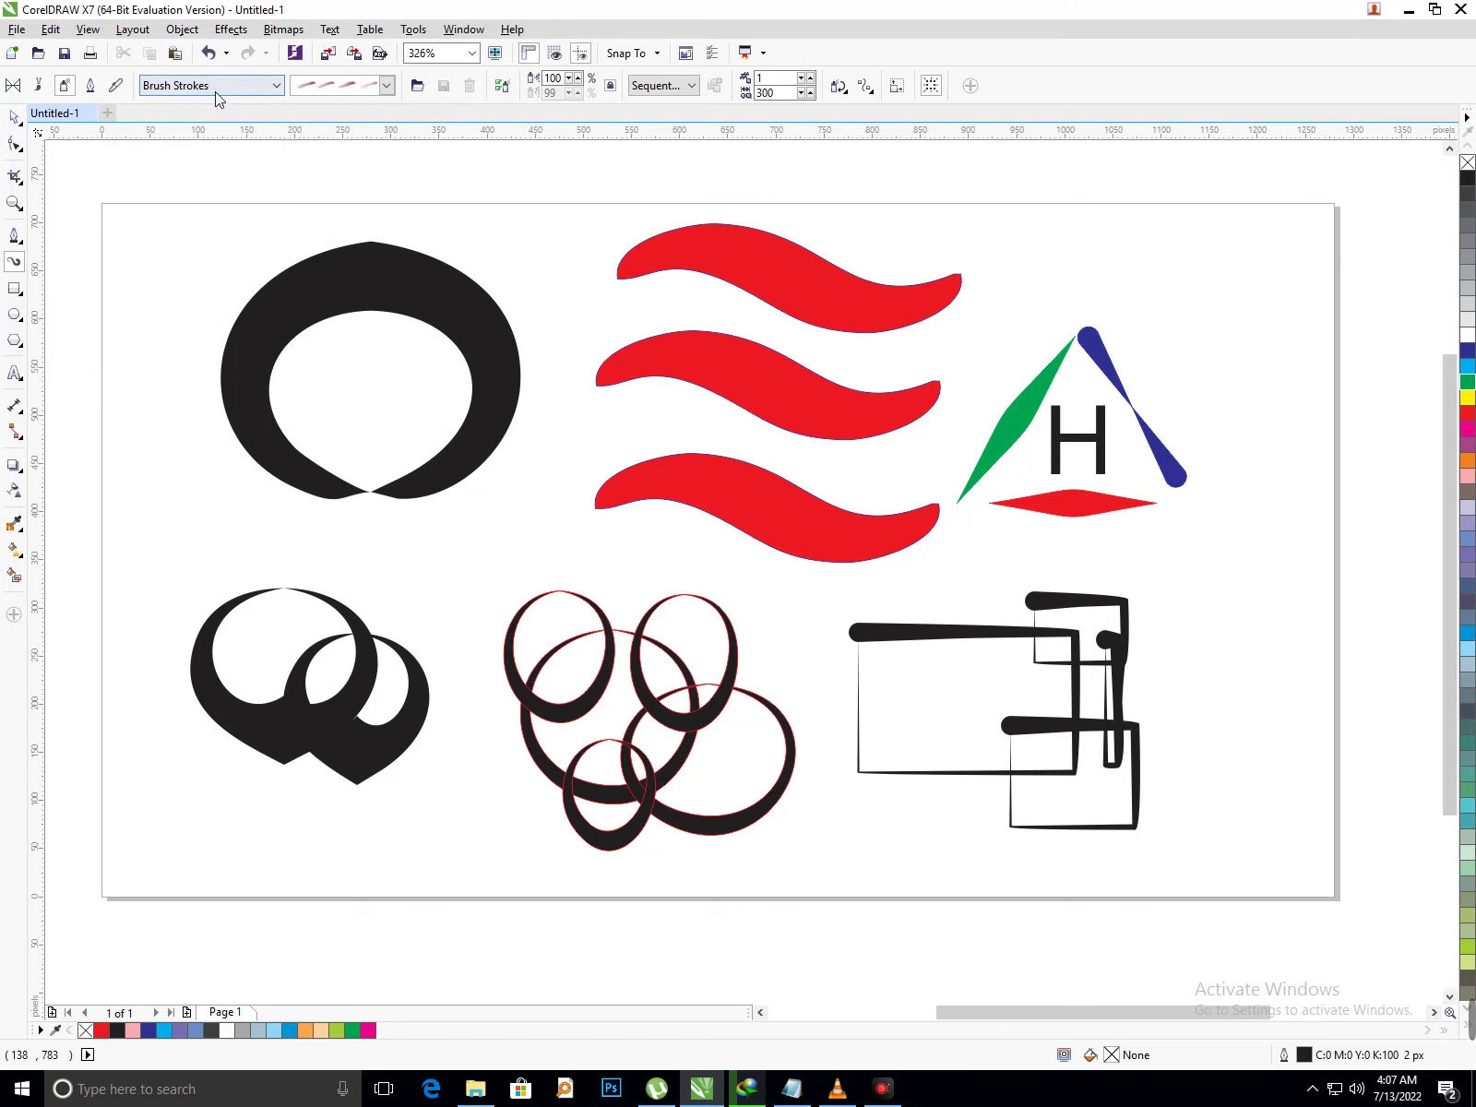
left_click(218, 99)
left_click(204, 105)
left_click(144, 261)
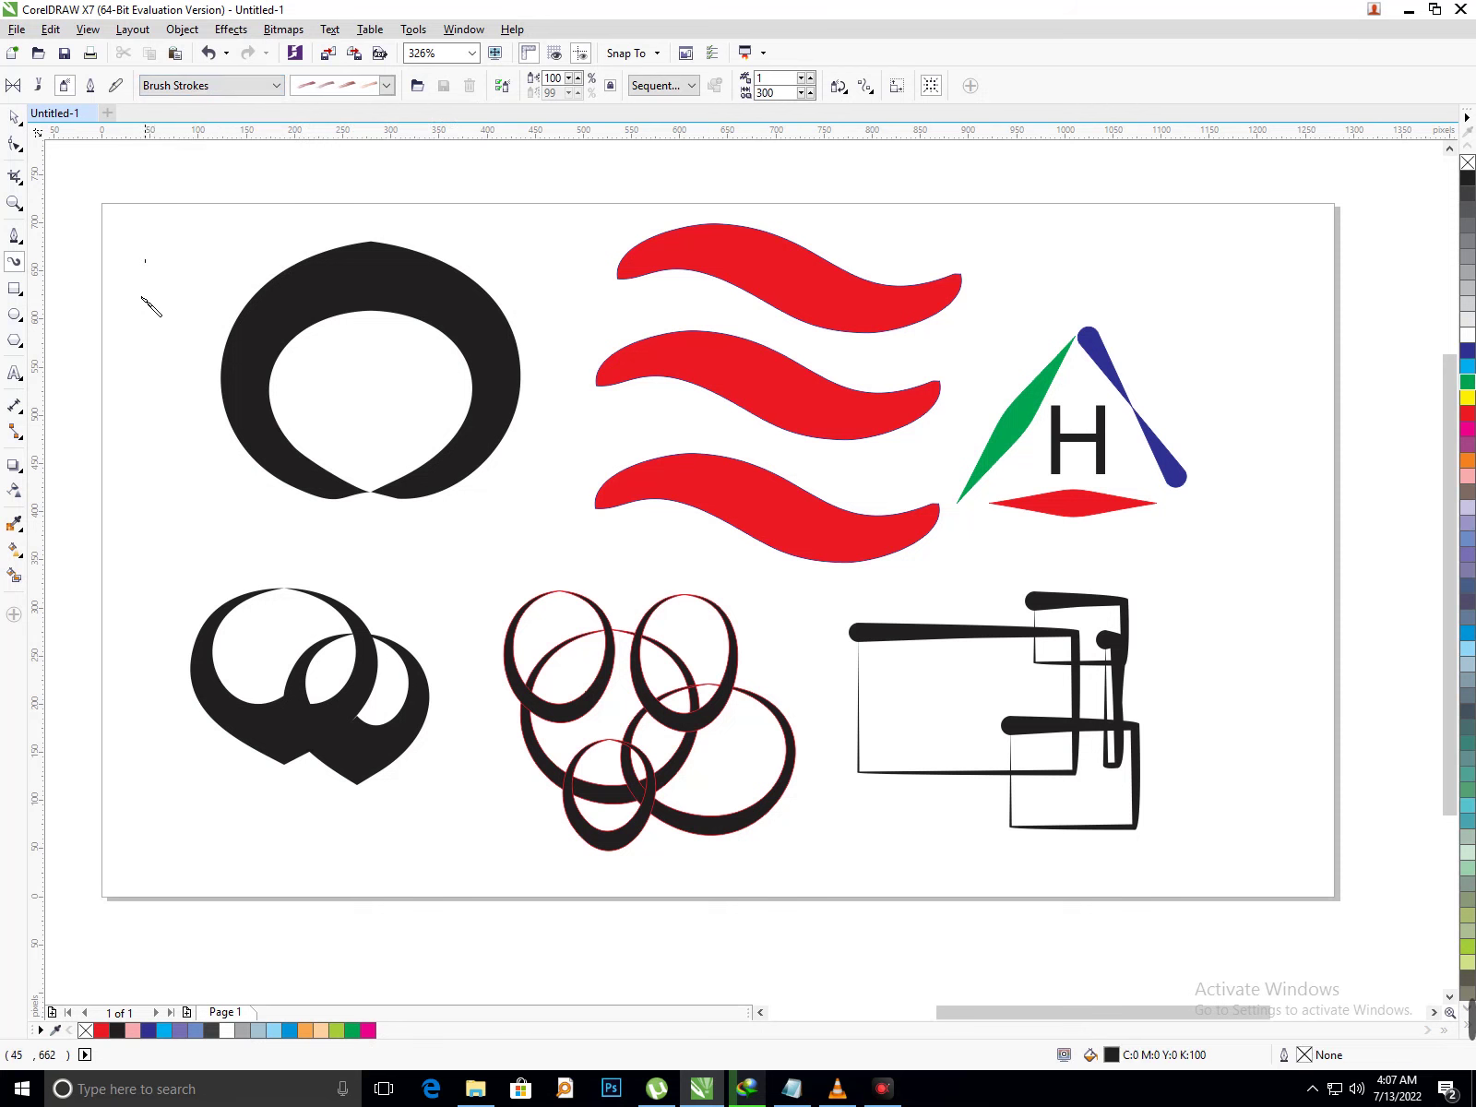
left_click_drag(141, 297, 175, 346)
left_click_drag(166, 431, 224, 590)
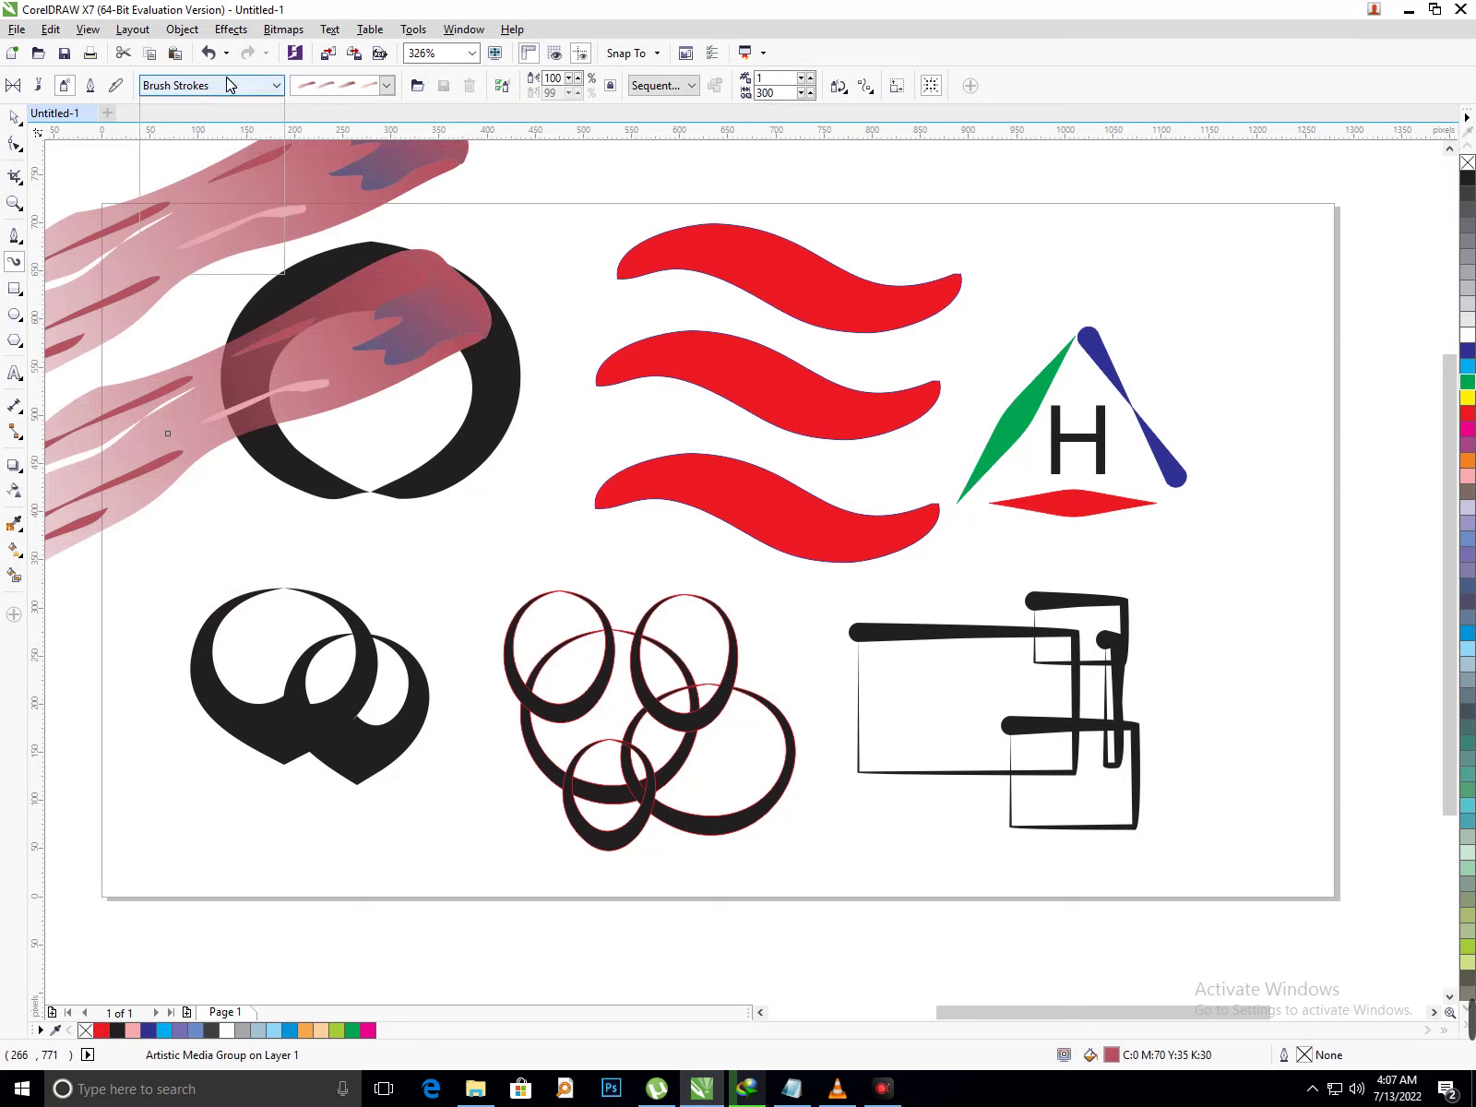
- Try the Misc spray category and spray another large stroke across the red waves
left_click(274, 85)
left_click(226, 161)
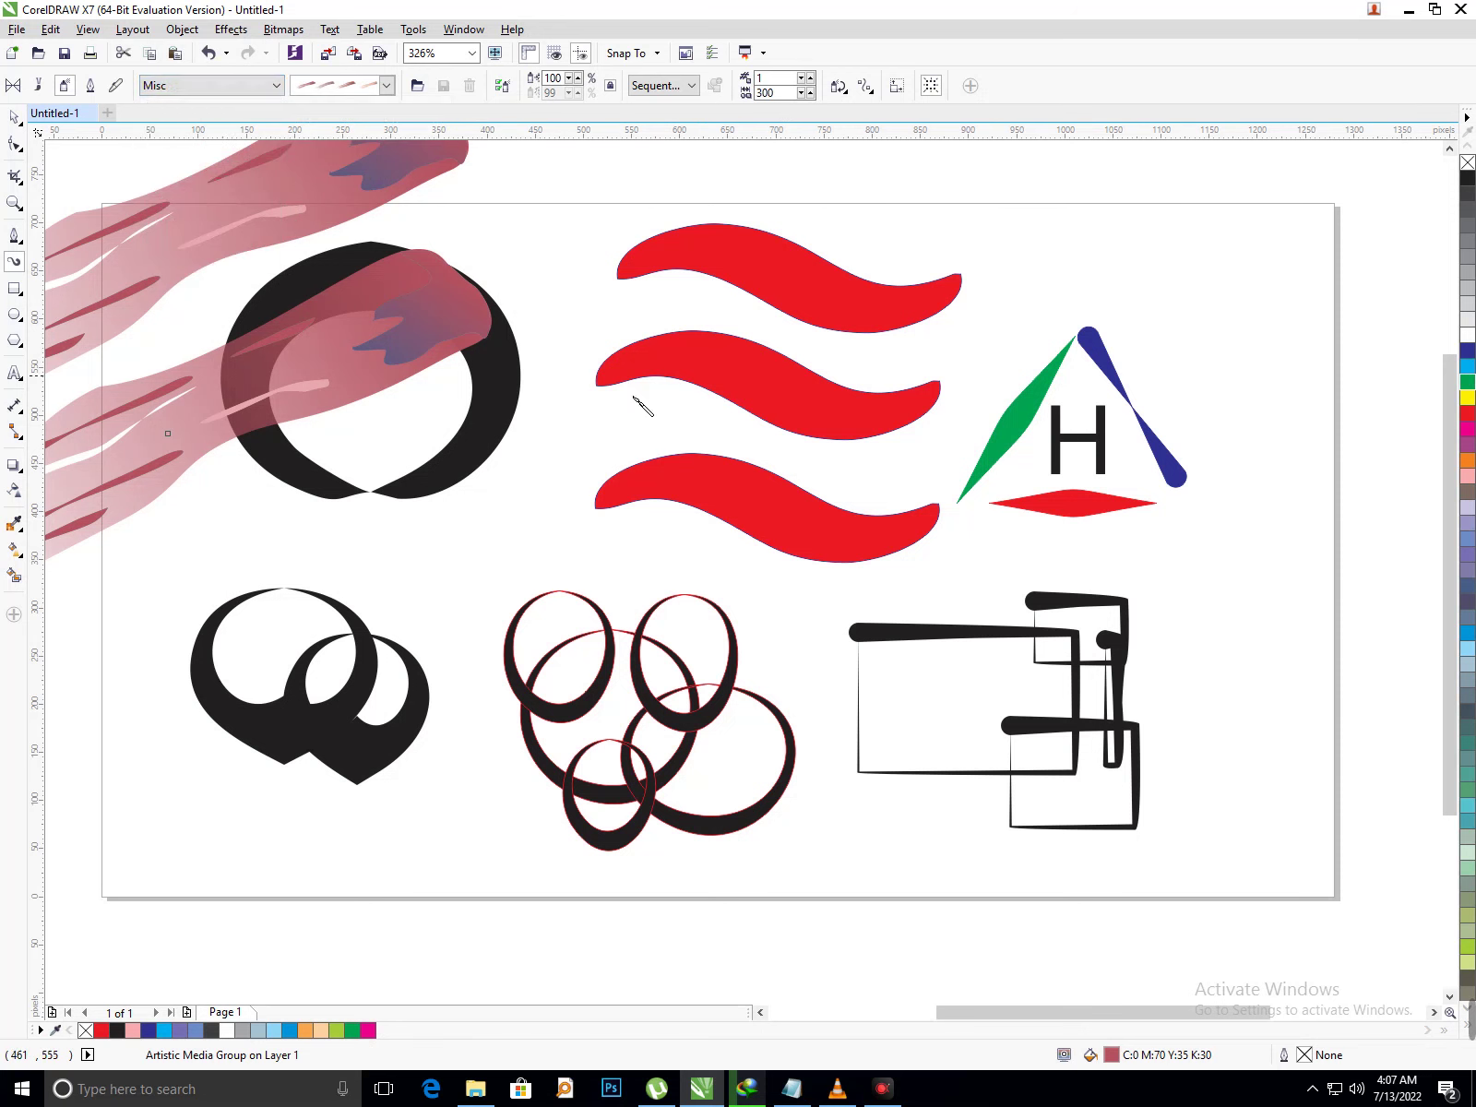
left_click_drag(592, 397, 595, 480)
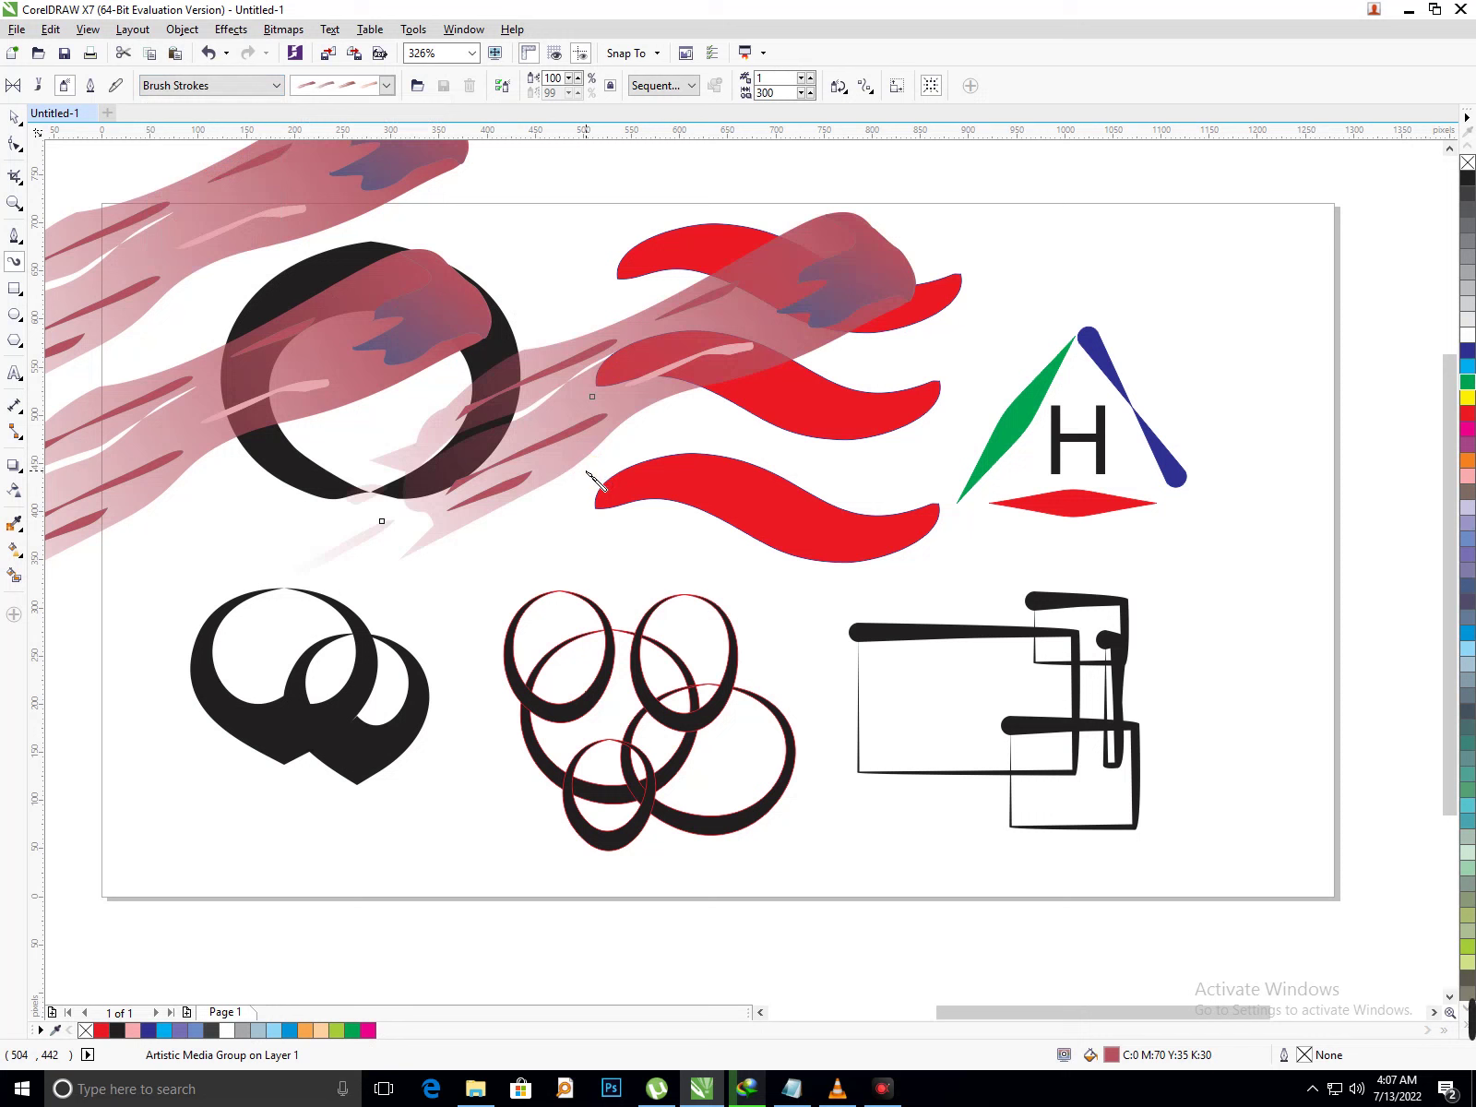
- Spray beside the triangle logo, choose the blue splash spraylist, and spray more strokes across the ovals and rectangles
left_click_drag(1285, 449, 1273, 590)
left_click(387, 85)
left_click(337, 184)
left_click_drag(419, 710, 857, 785)
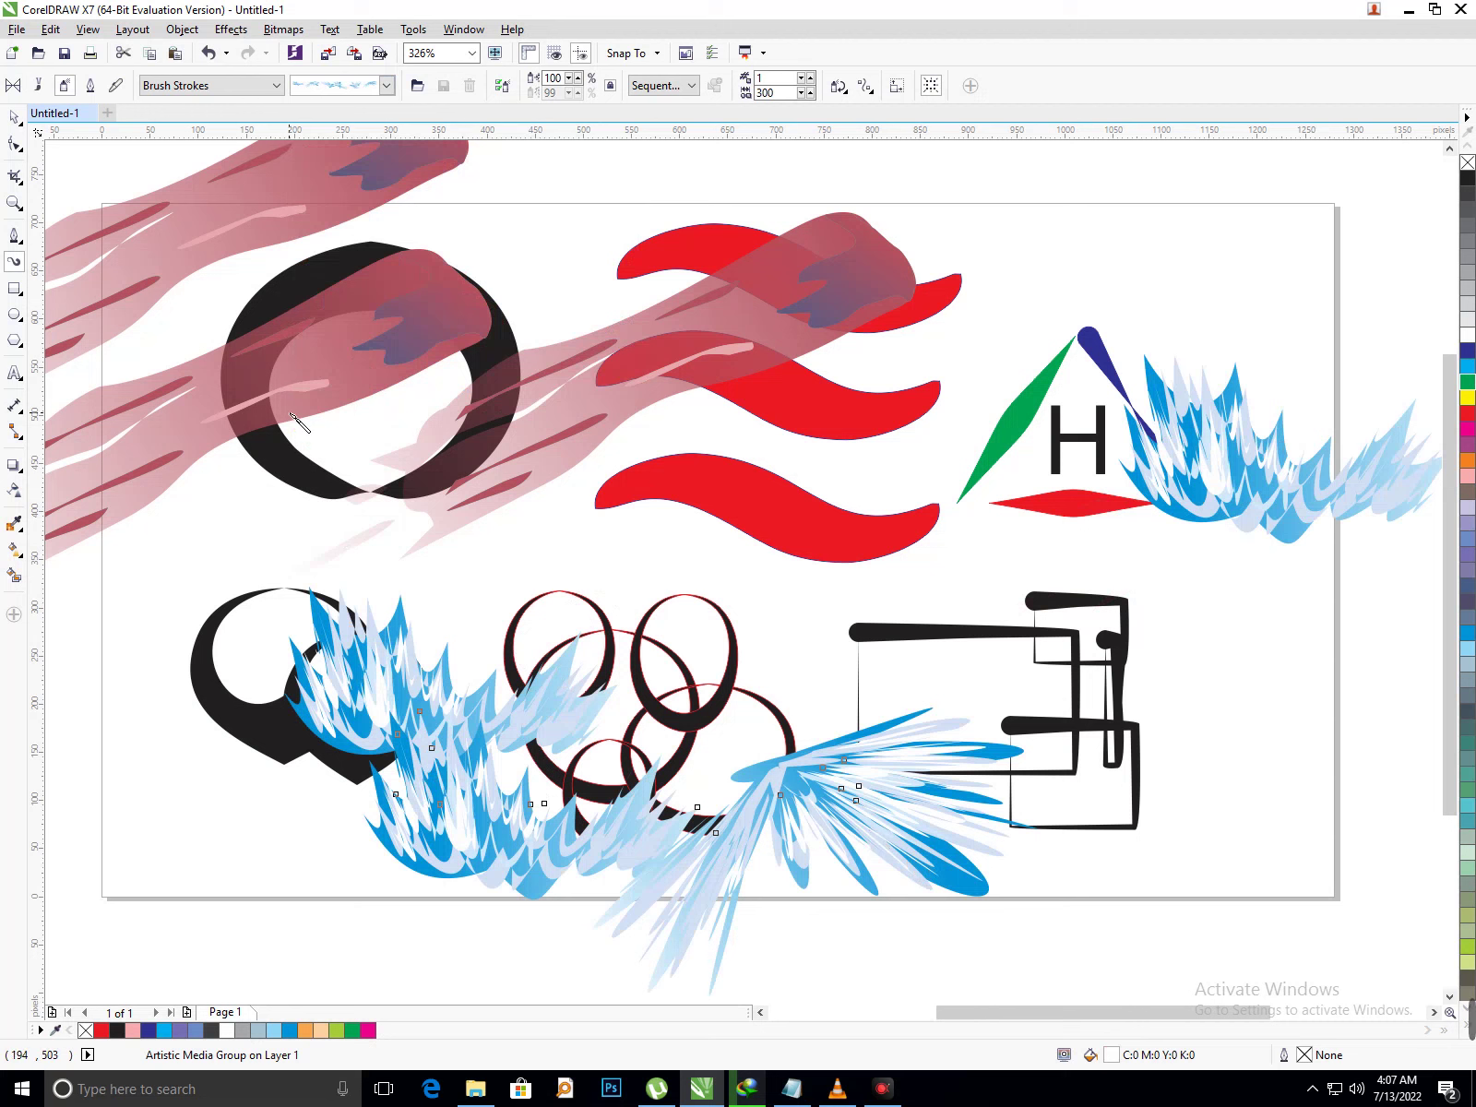
left_click(121, 410)
mouse_move(536, 552)
left_mouse_down()
mouse_move(658, 565)
mouse_move(703, 553)
left_mouse_up()
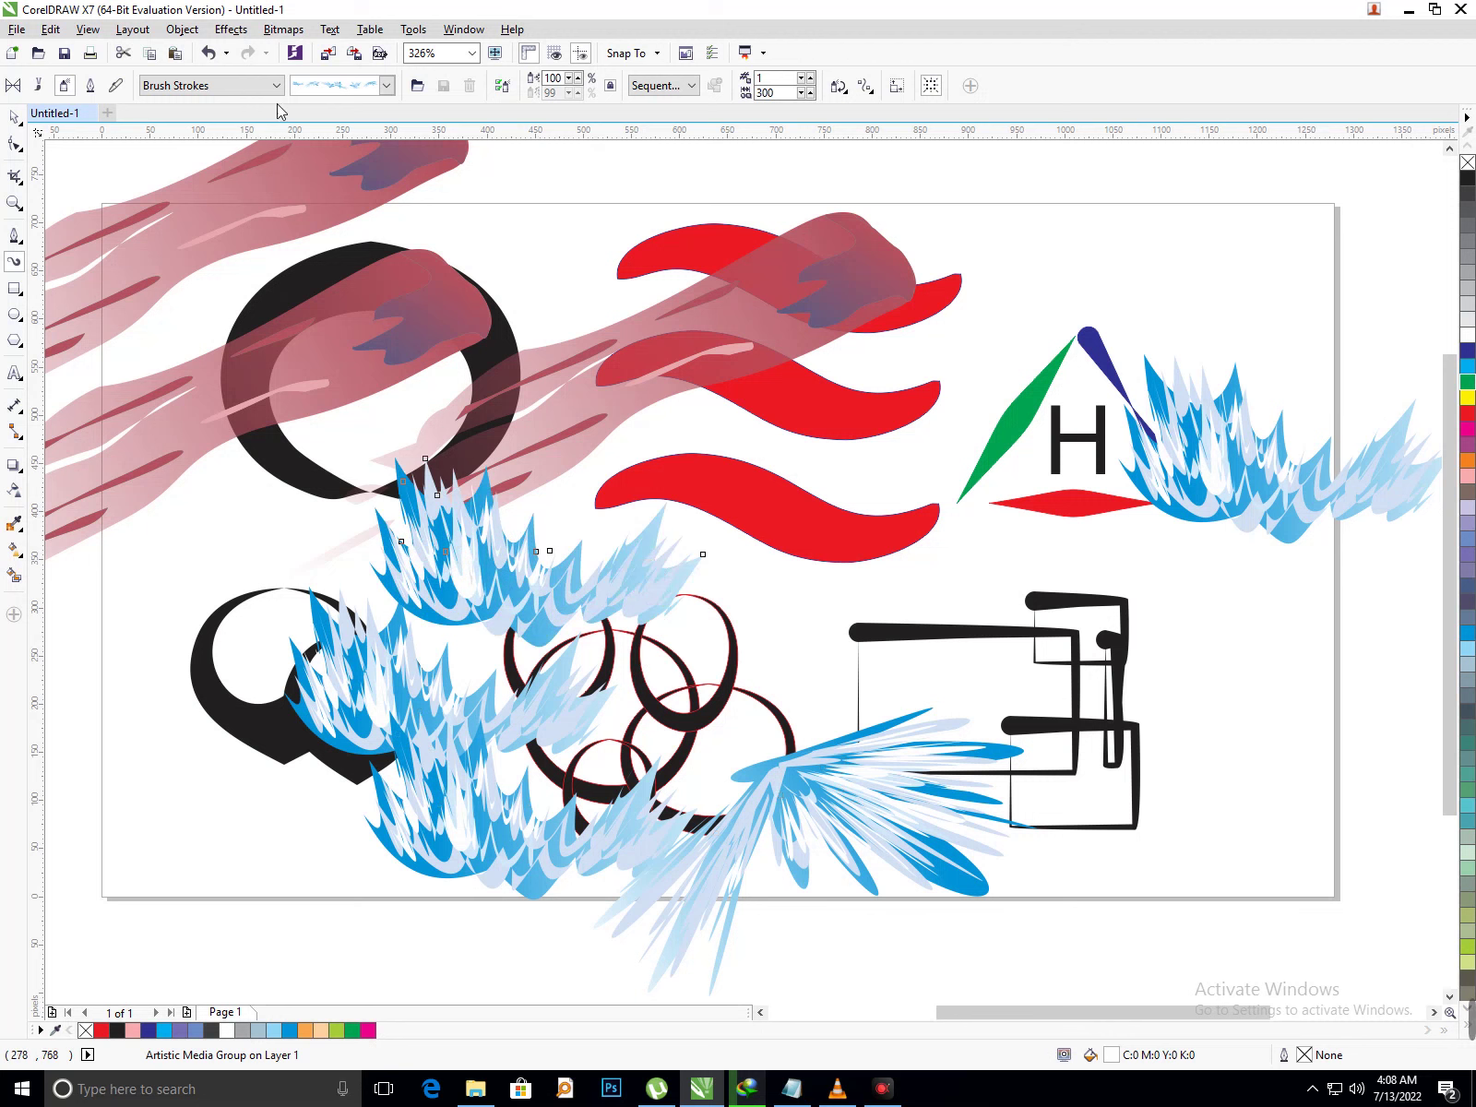
- Create a new Letter-size document named Untitled-2 and set its page to landscape orientation
left_click(107, 113)
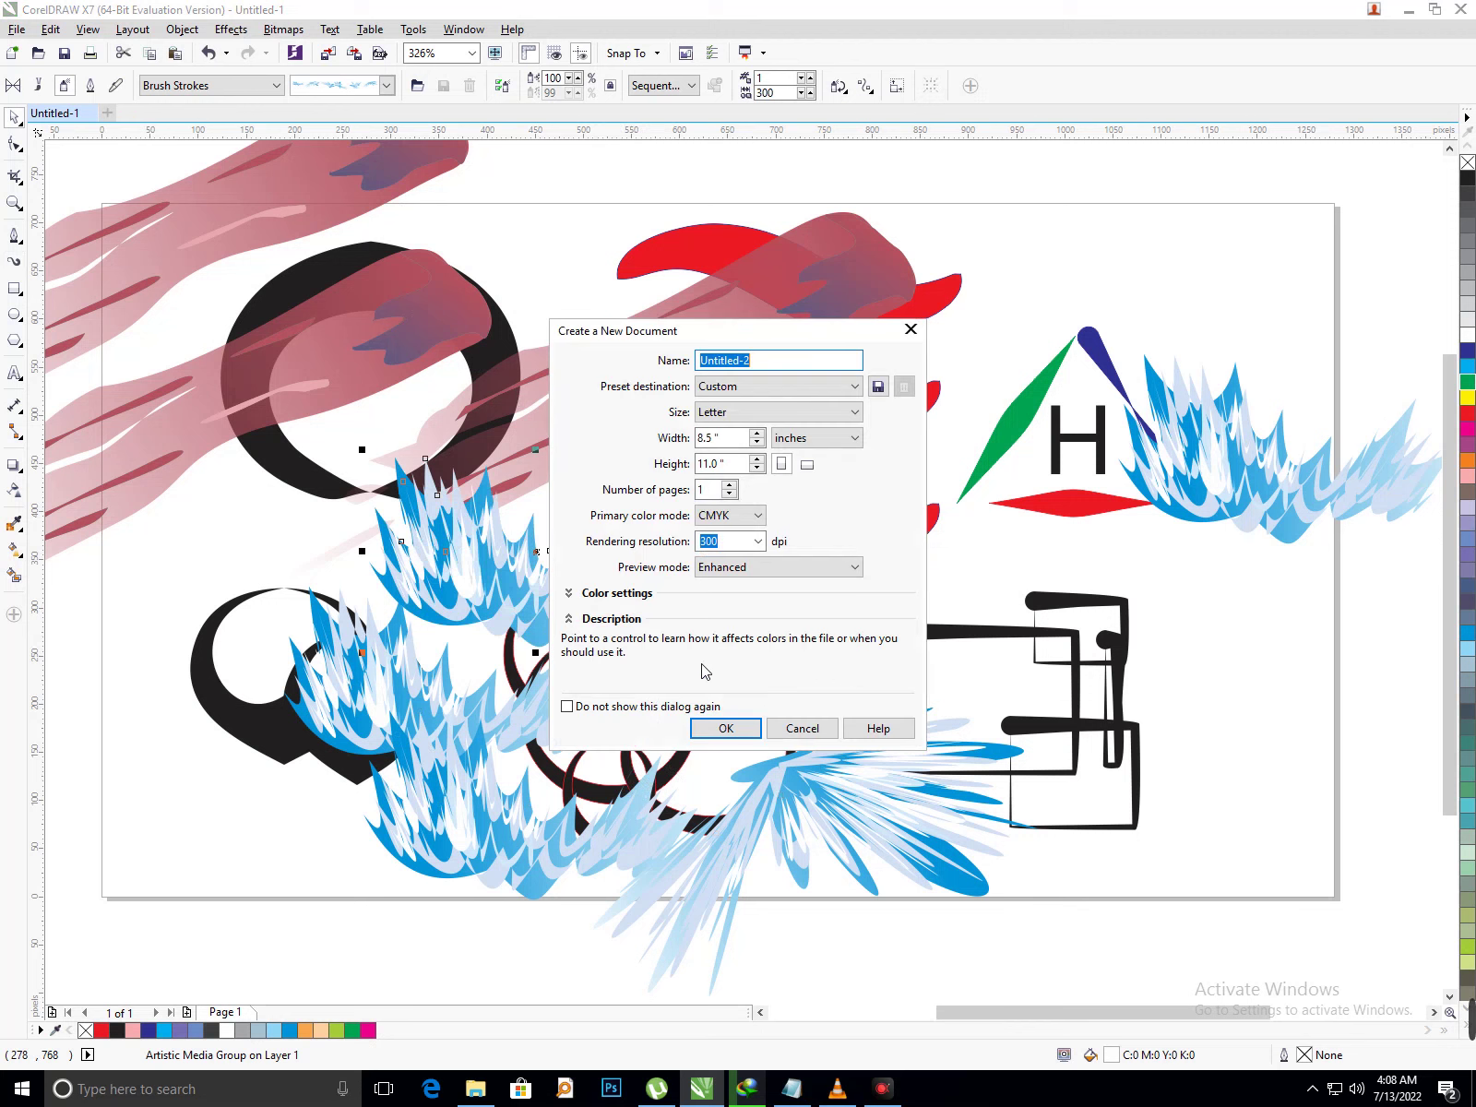
left_click(747, 729)
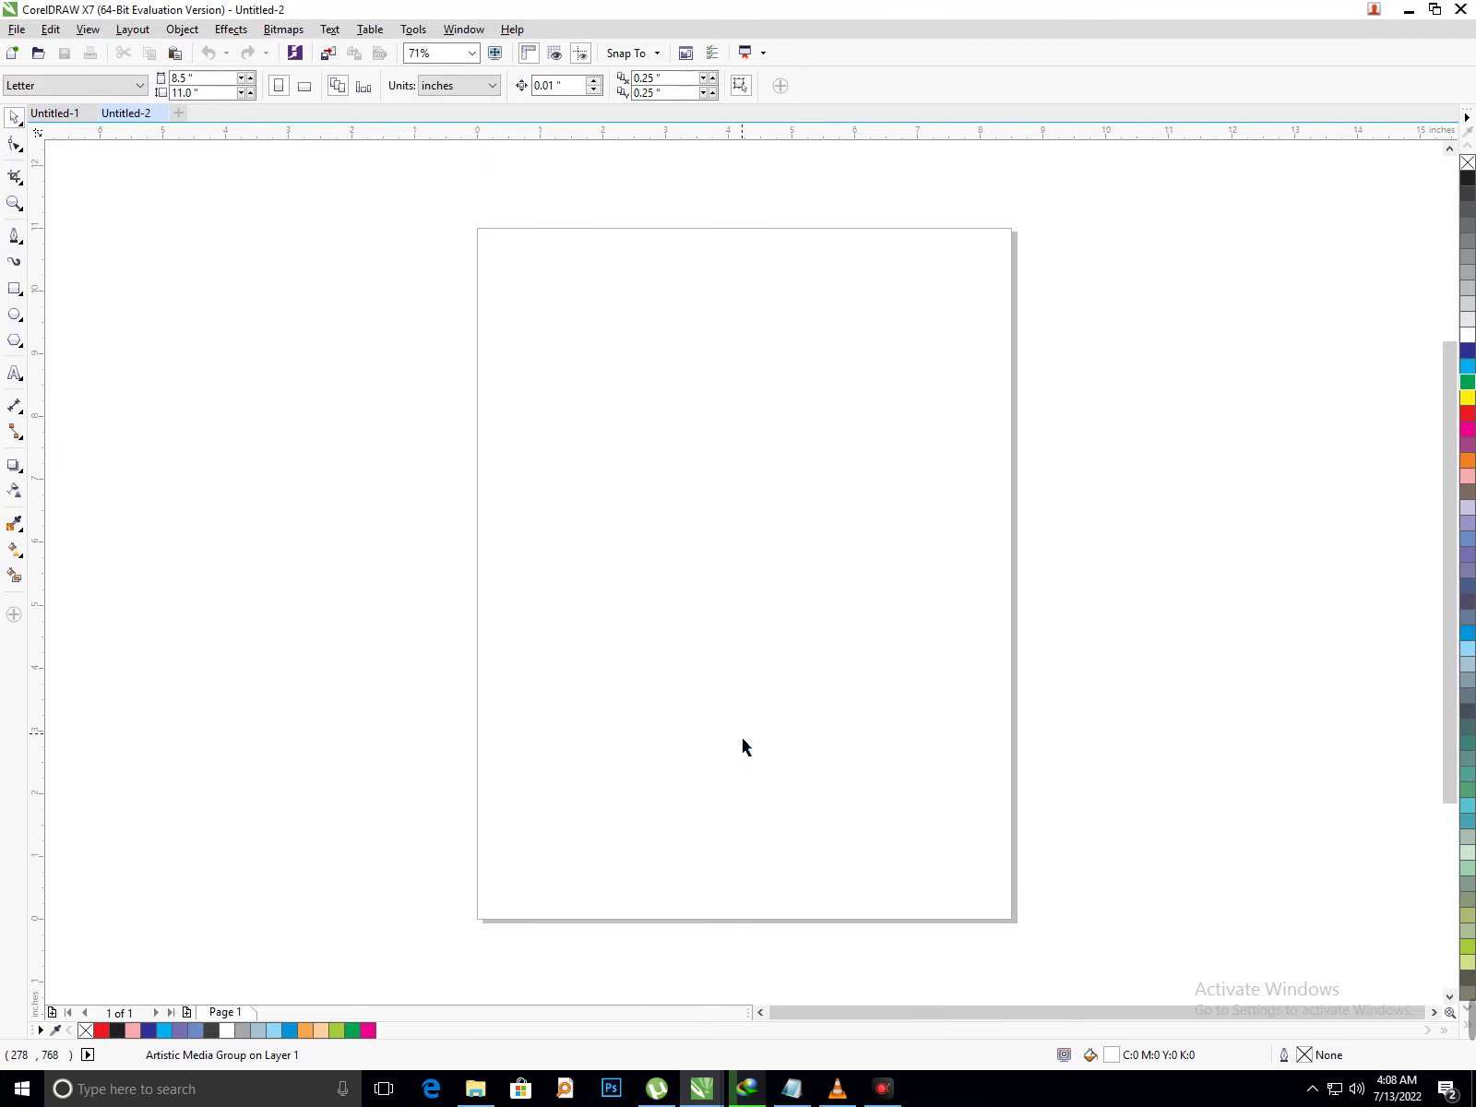
left_click(305, 86)
- Spray a short blue splash stroke near the page's upper-left corner and look through the Brush Strokes spraylists
left_click(14, 261)
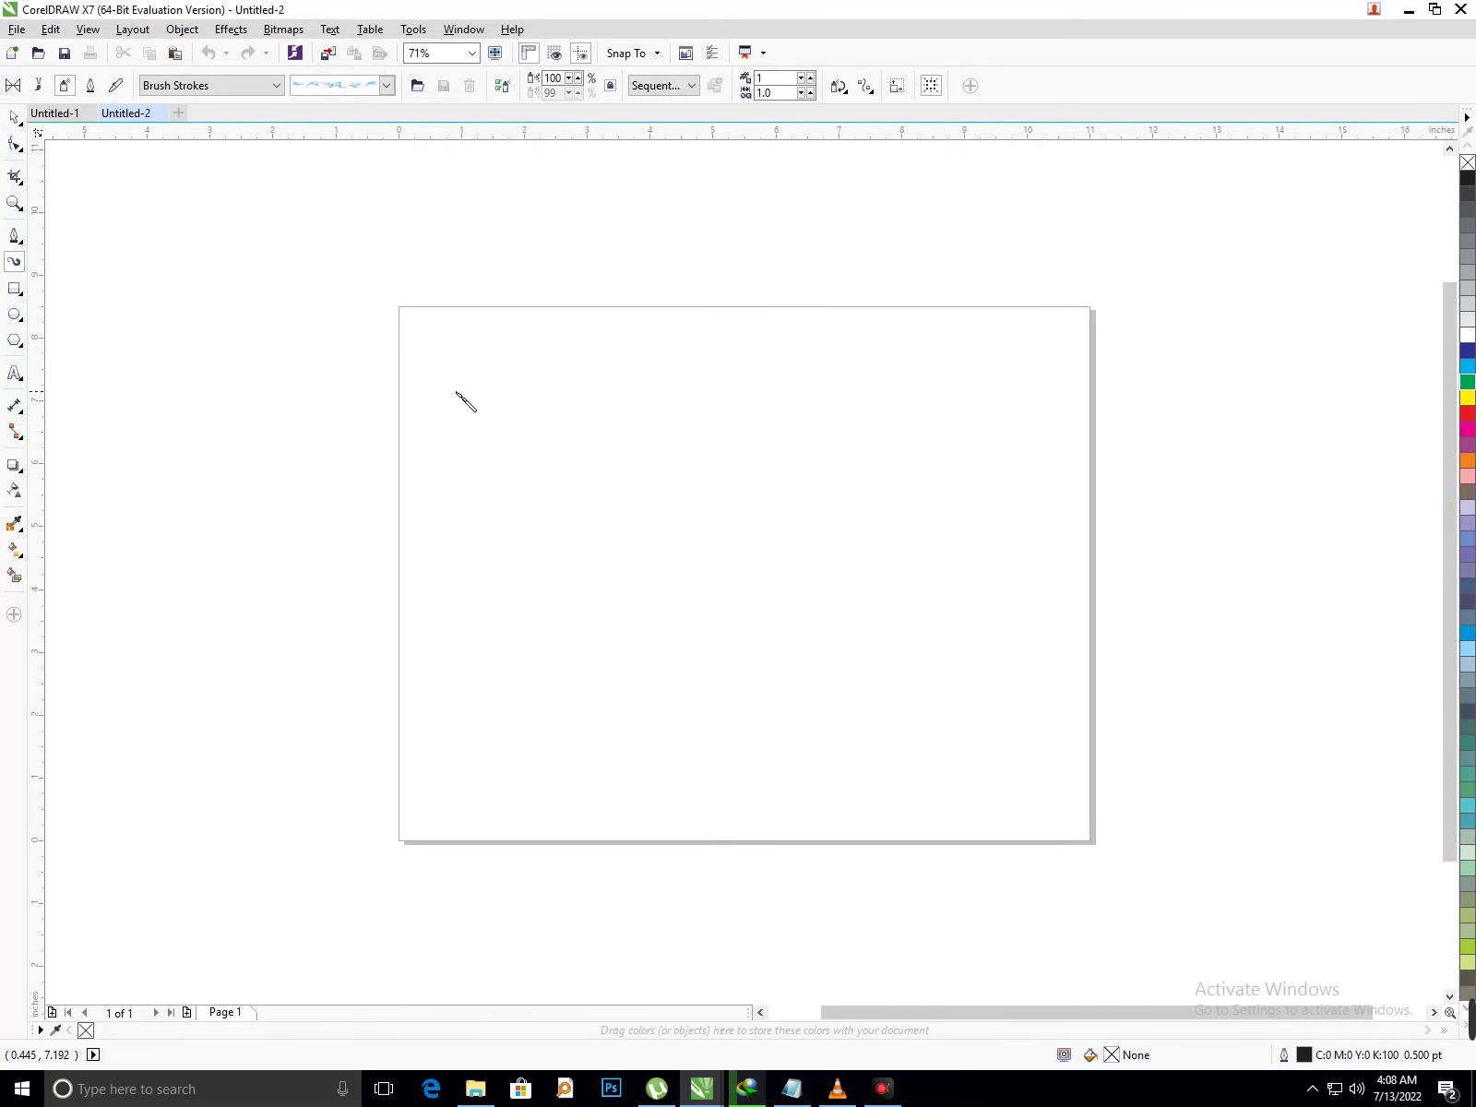
left_click_drag(456, 384, 554, 401)
key("Escape")
left_click(15, 265)
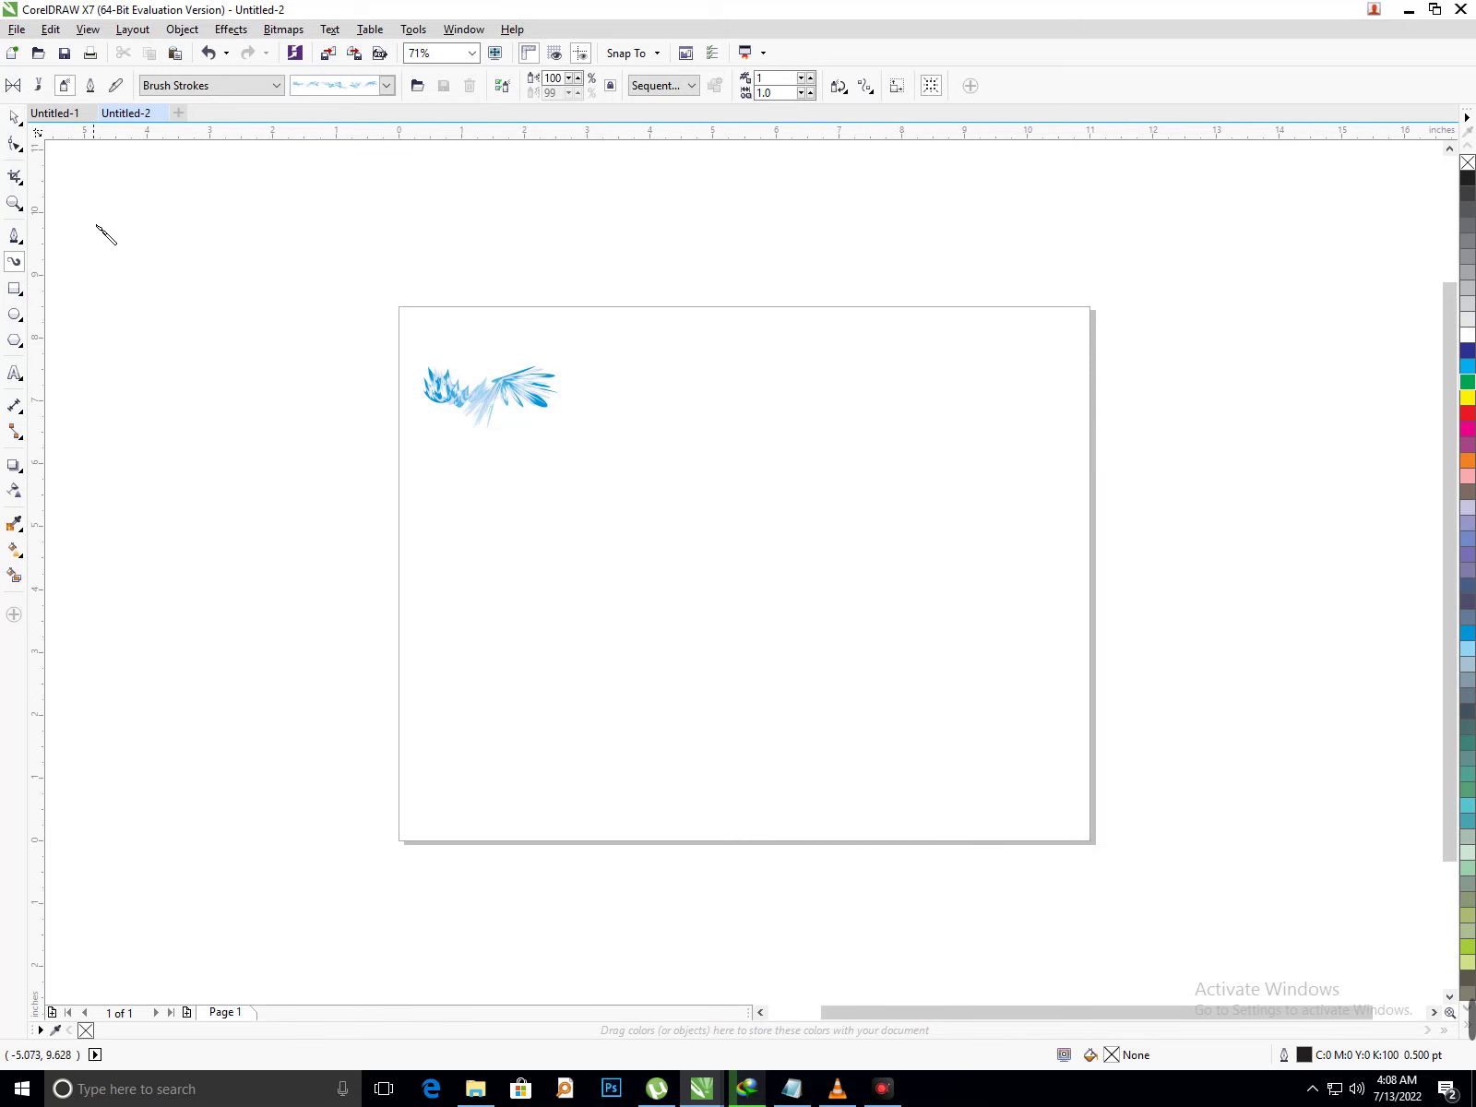
left_click(387, 86)
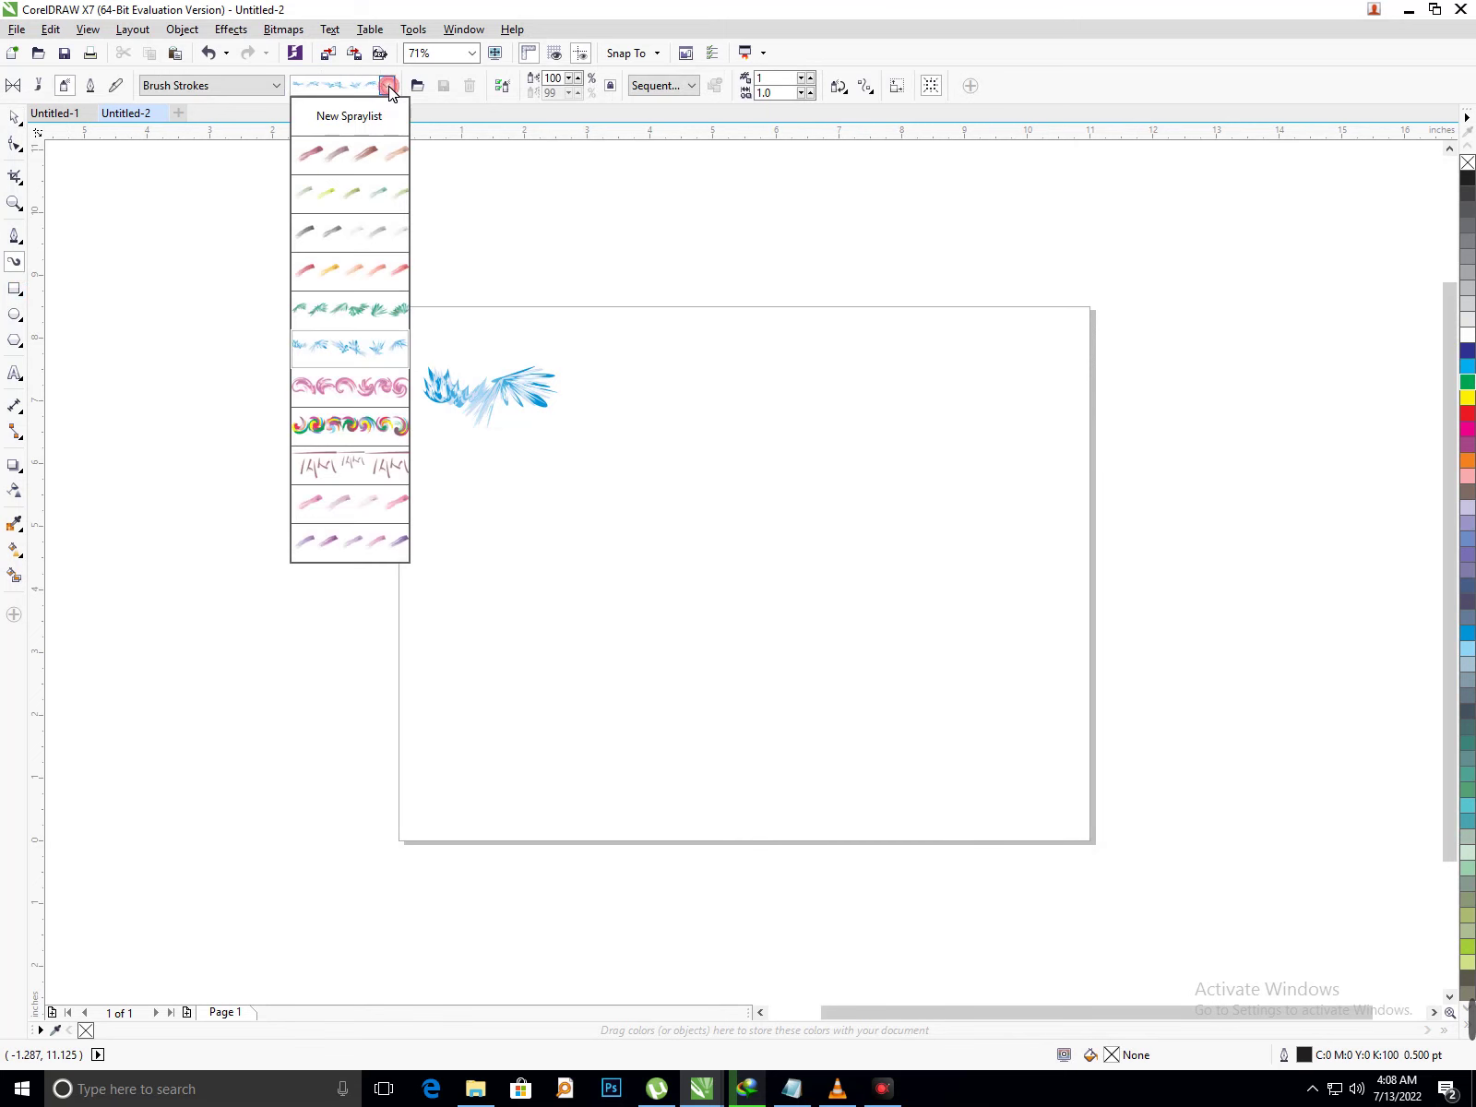
left_click(672, 699)
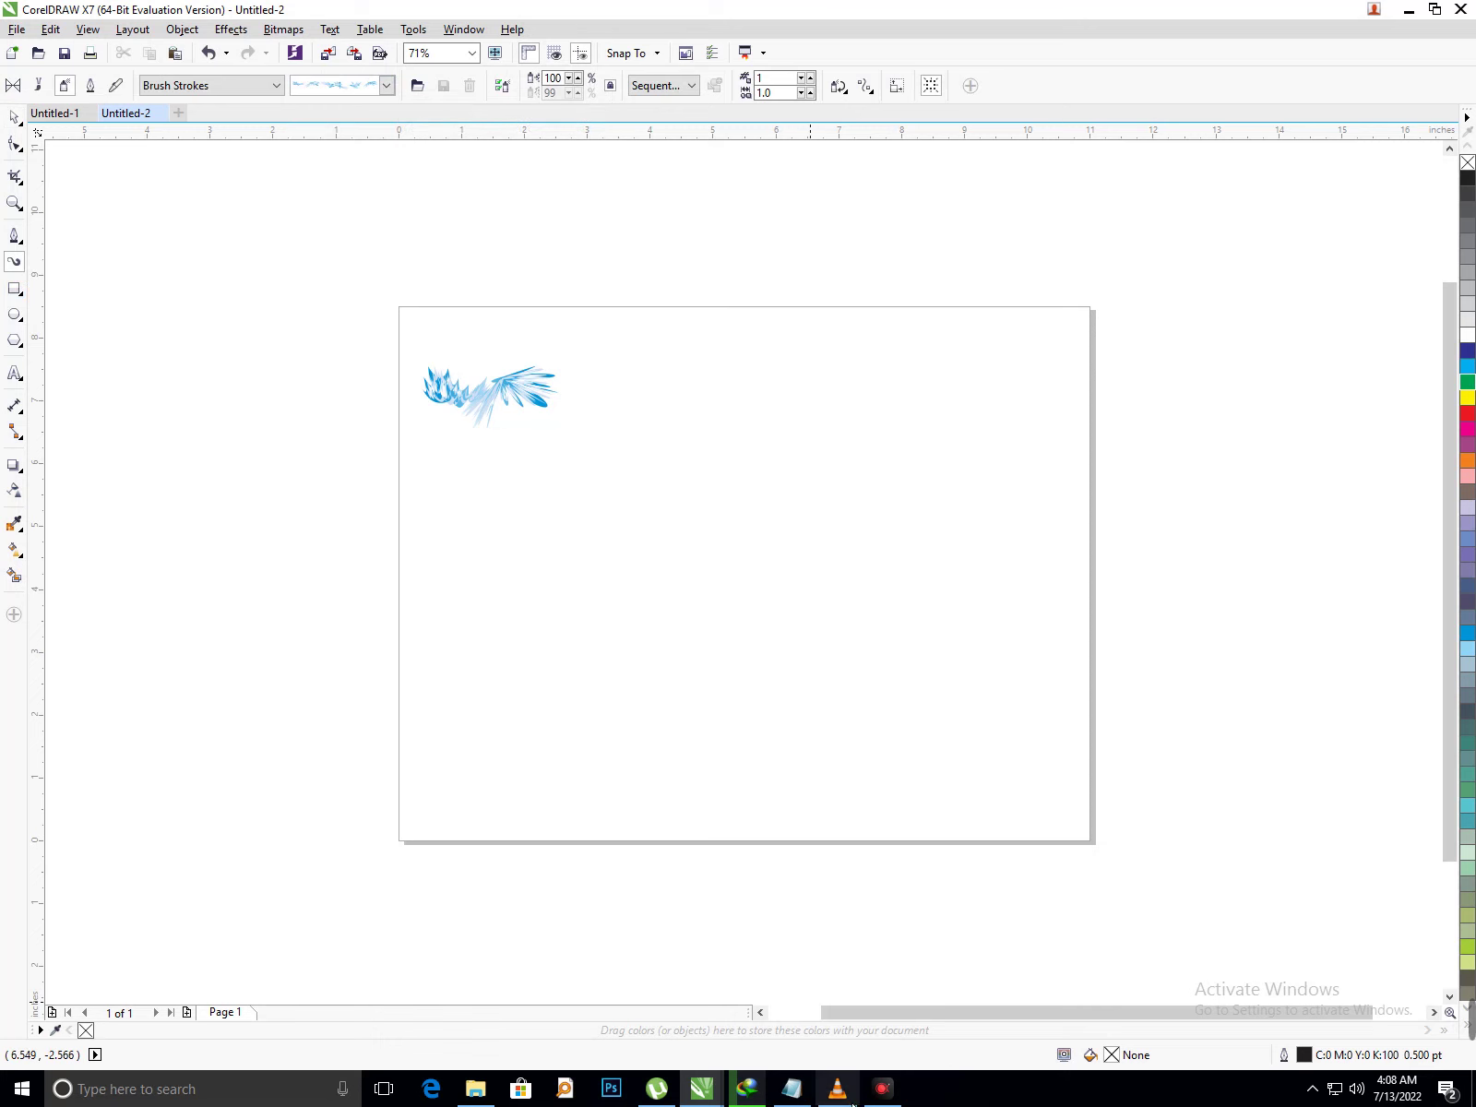
- Switch to Notepad, add the line 'here are al ready exist some design which you can use', and return to CorelDRAW
left_click(791, 1088)
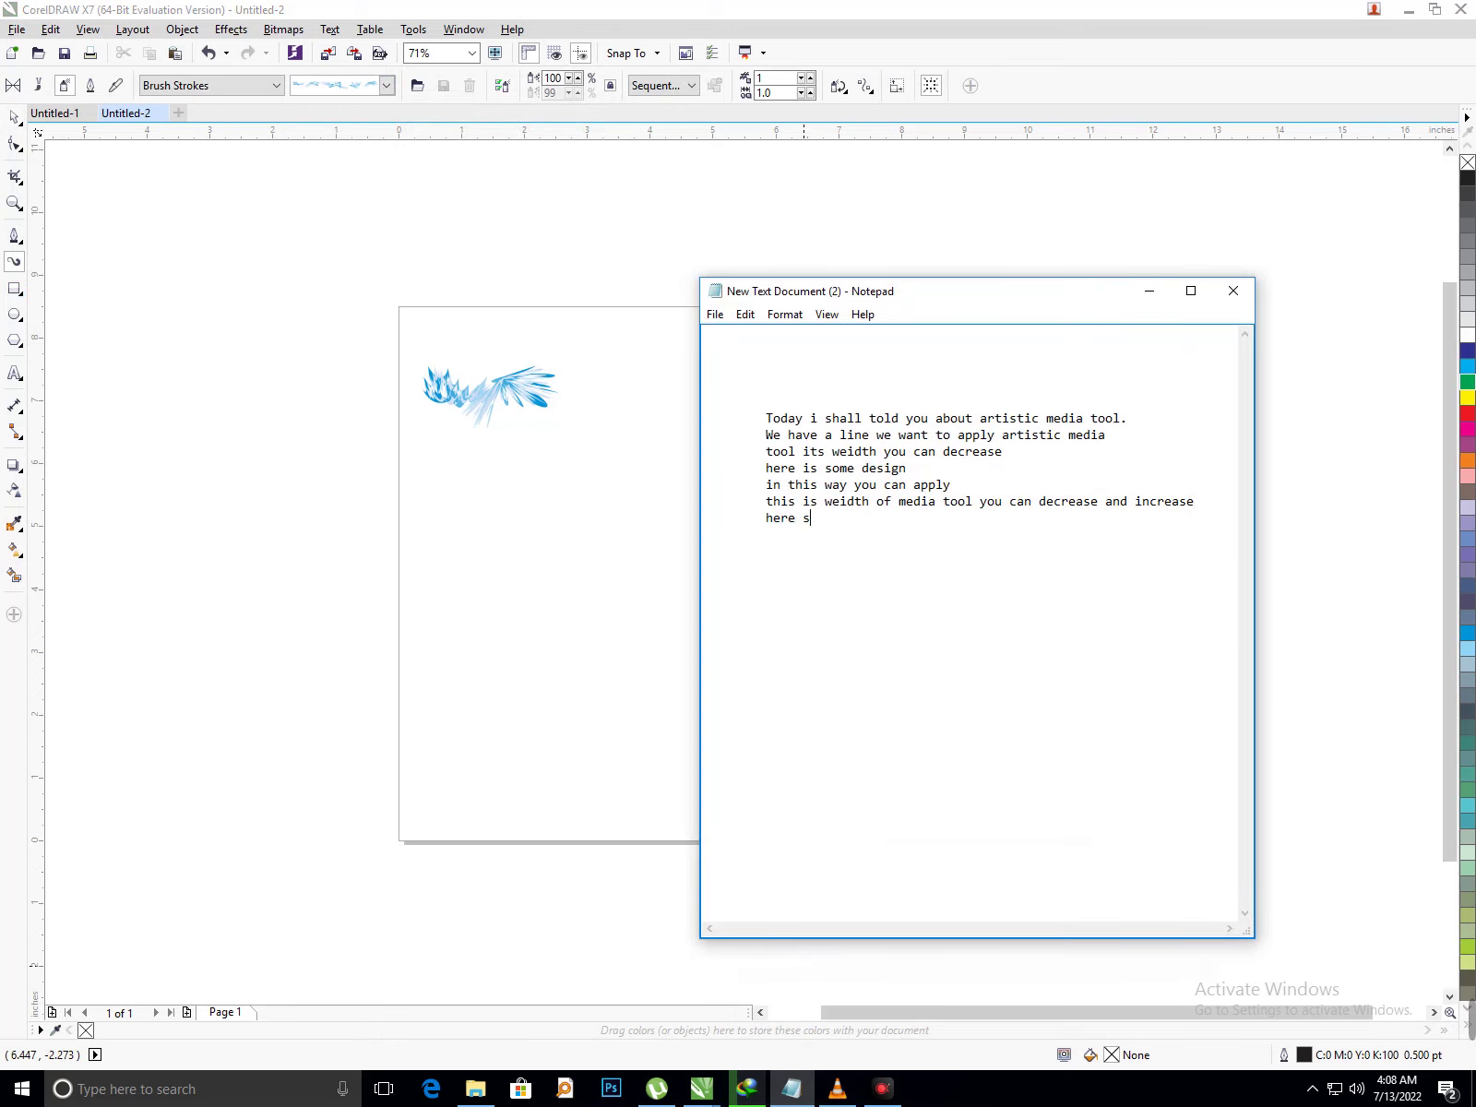
type("are al ready")
left_click(1312, 1088)
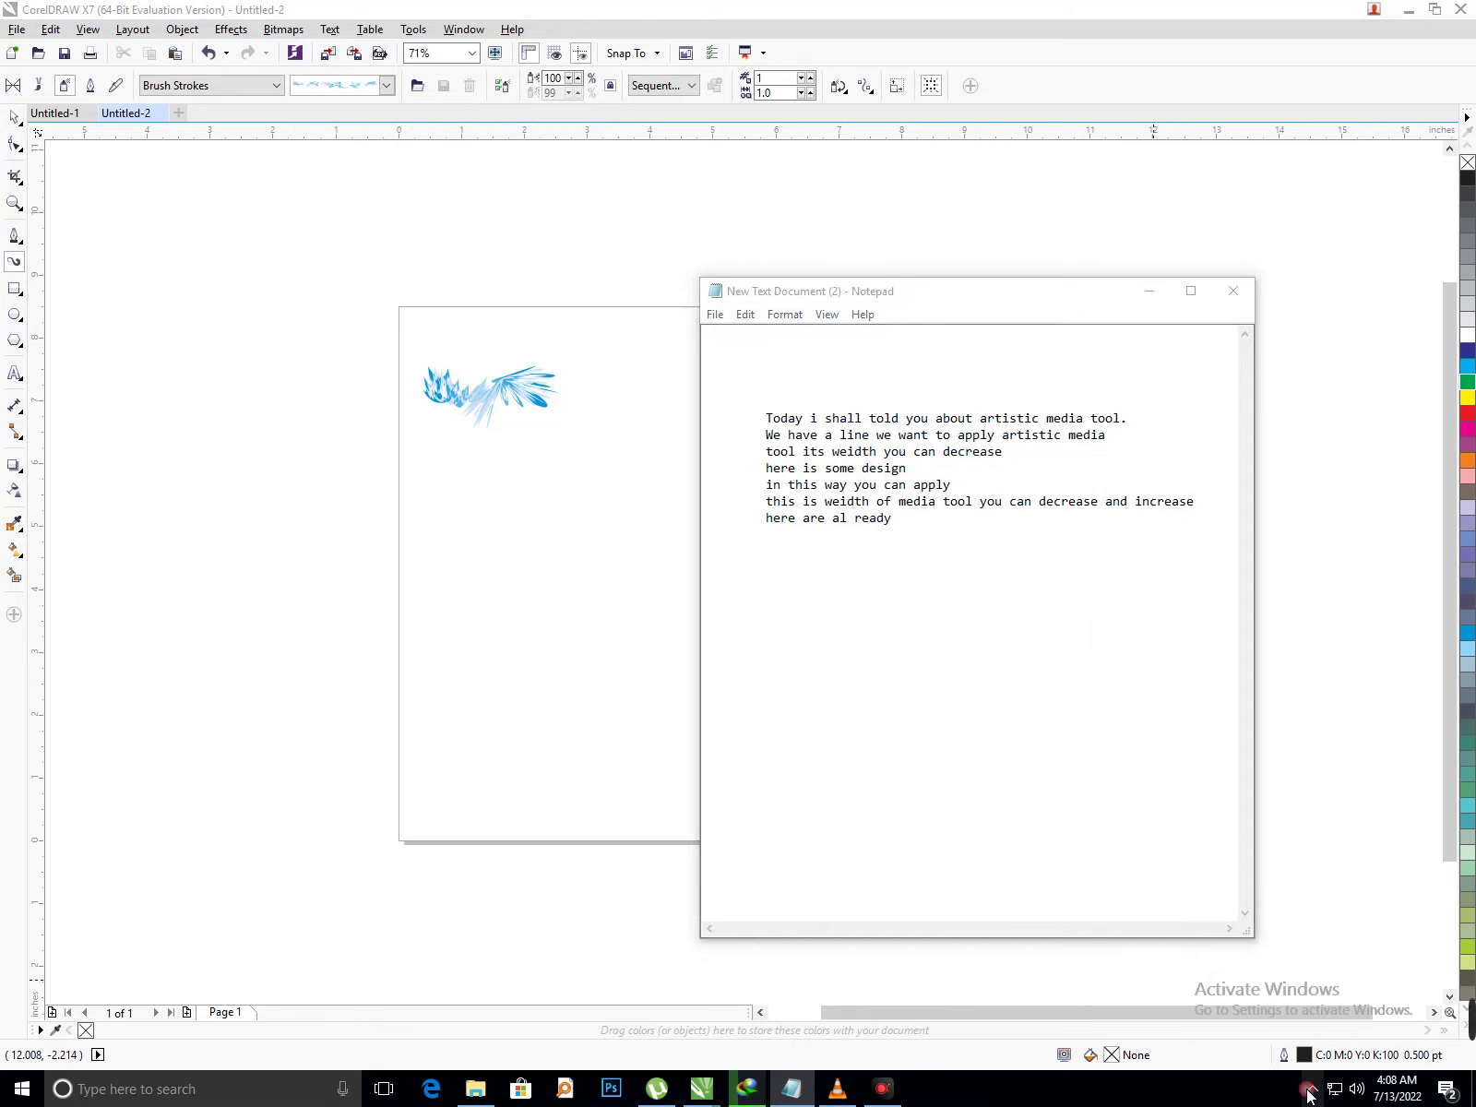
left_click(912, 536)
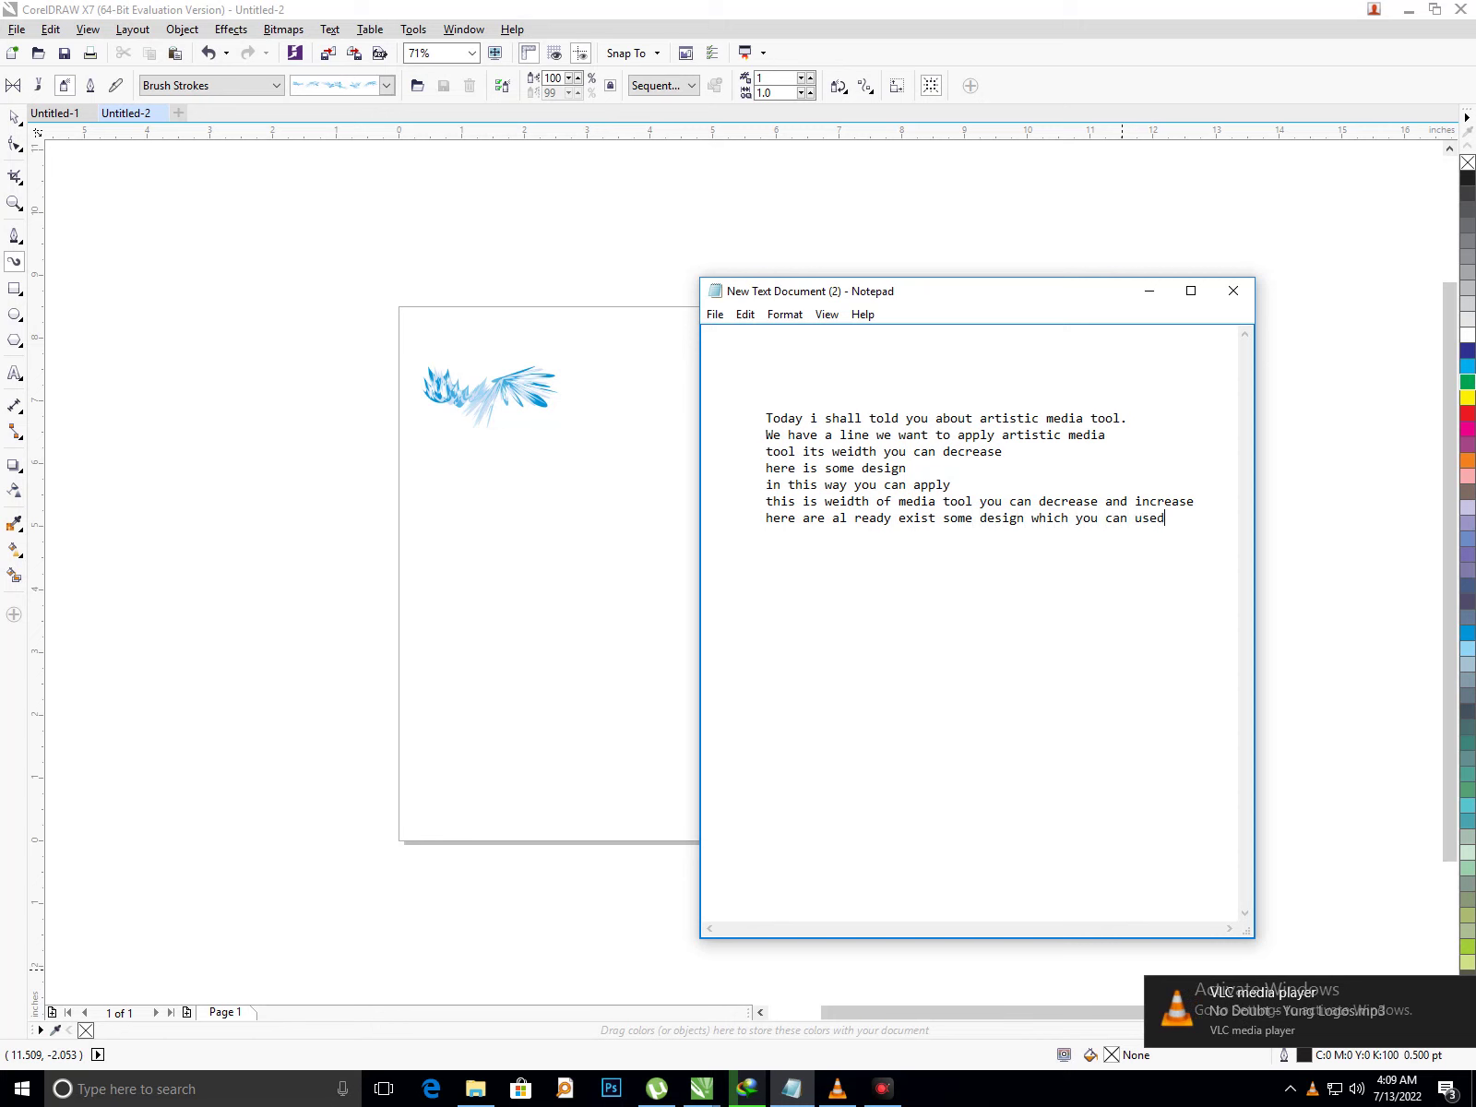
key("BackSpace")
left_click(1151, 294)
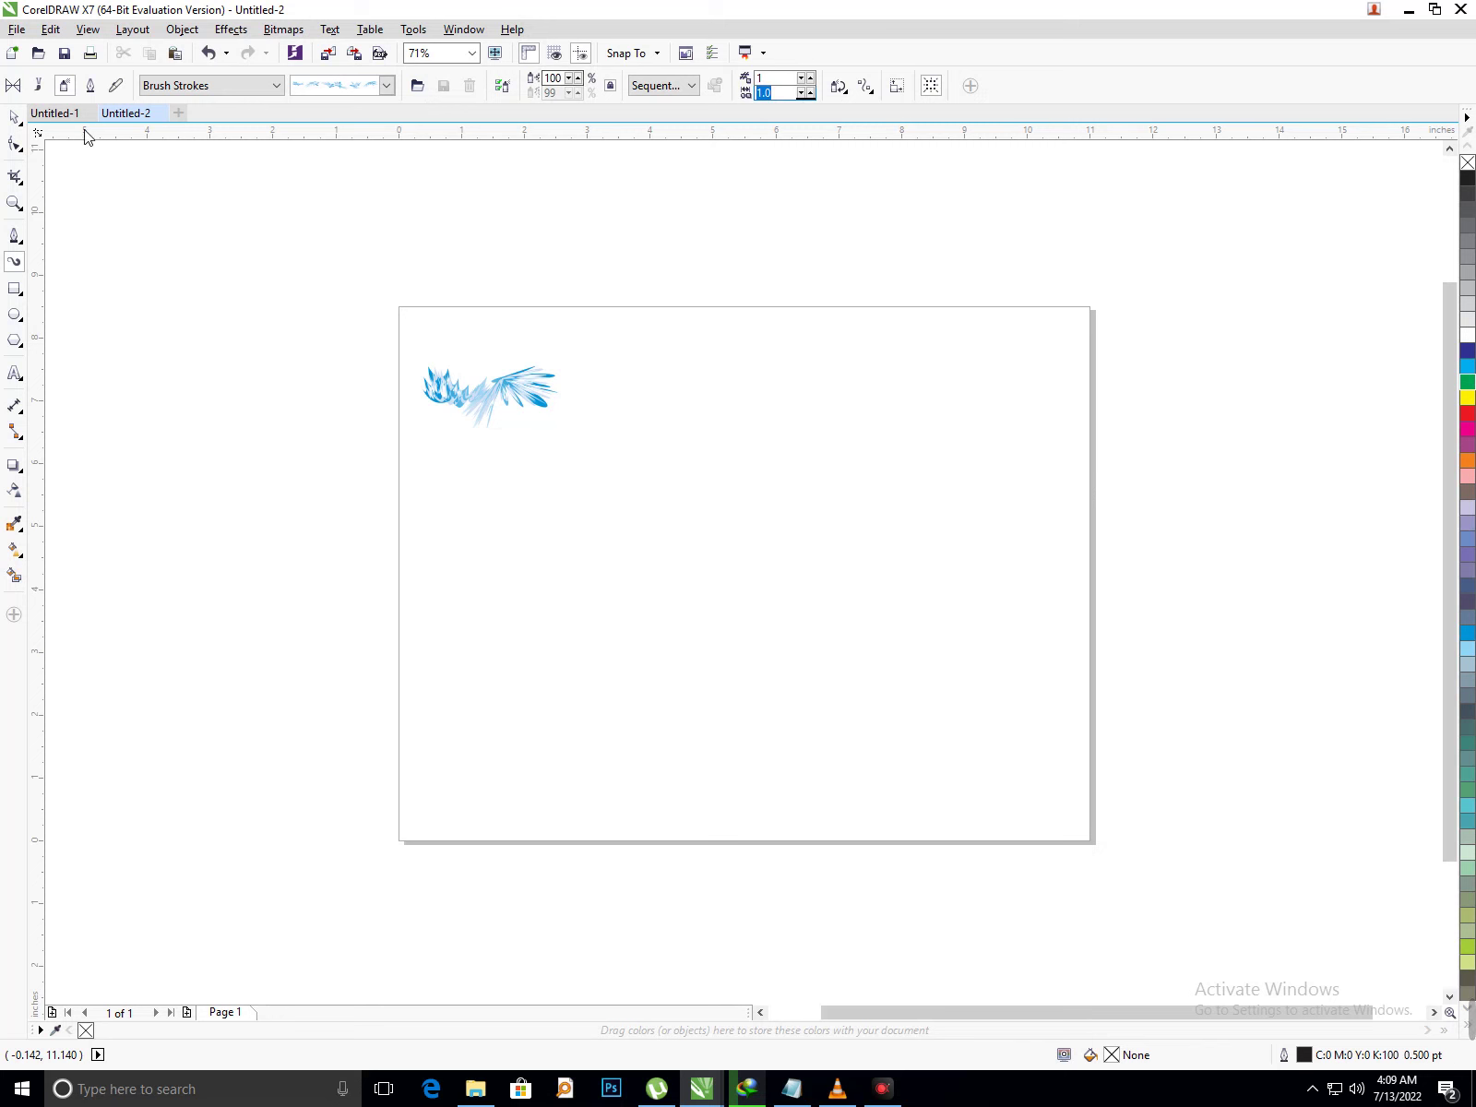
- Draw a nearly horizontal straight line about 4 inches long across the middle of the page
left_click(15, 235)
left_click(539, 556)
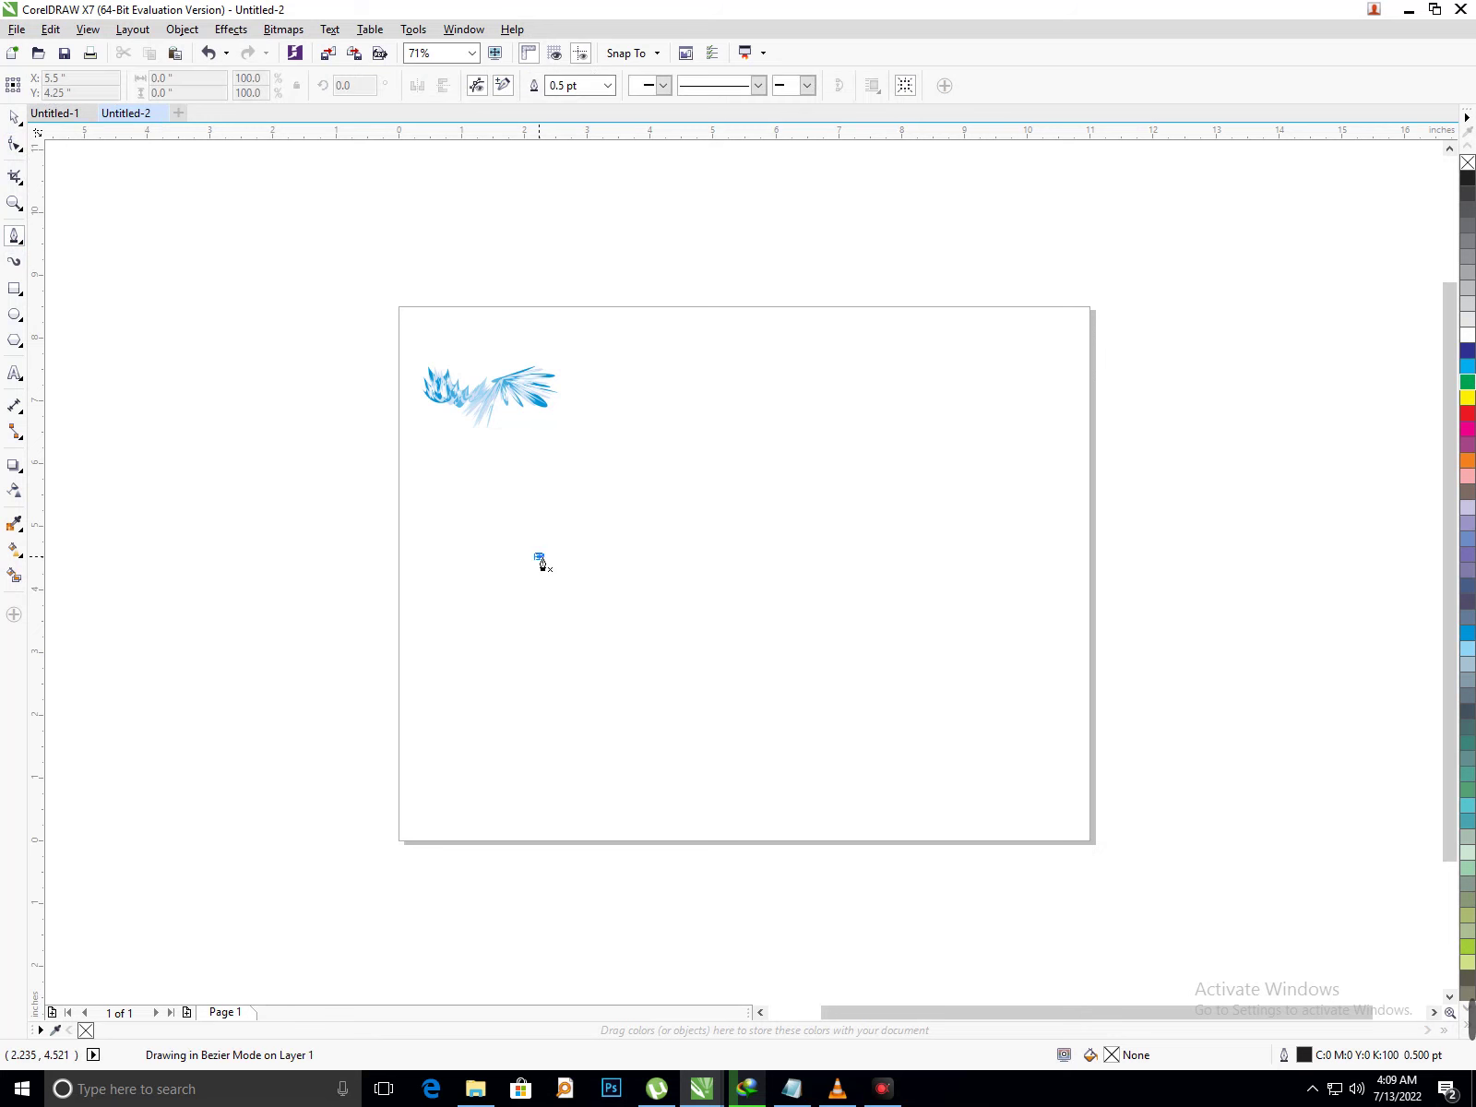
double_click(790, 566)
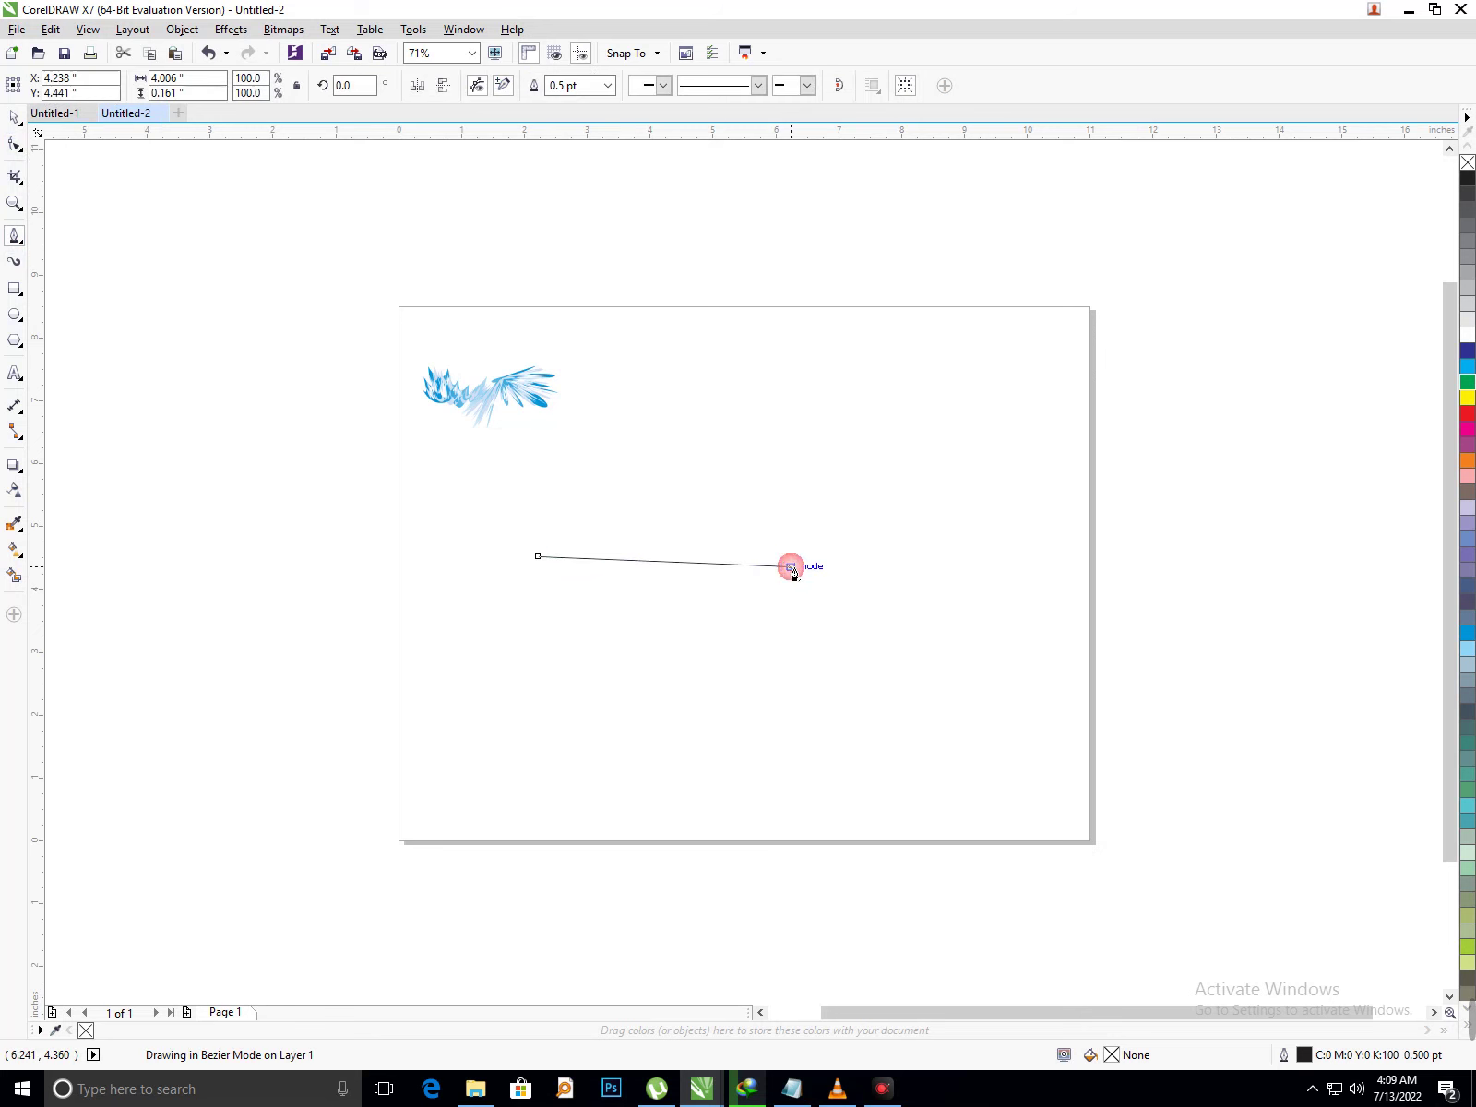
- Try the Brush Strokes, Footprint and Splatter spray categories with the line selected
left_click(19, 261)
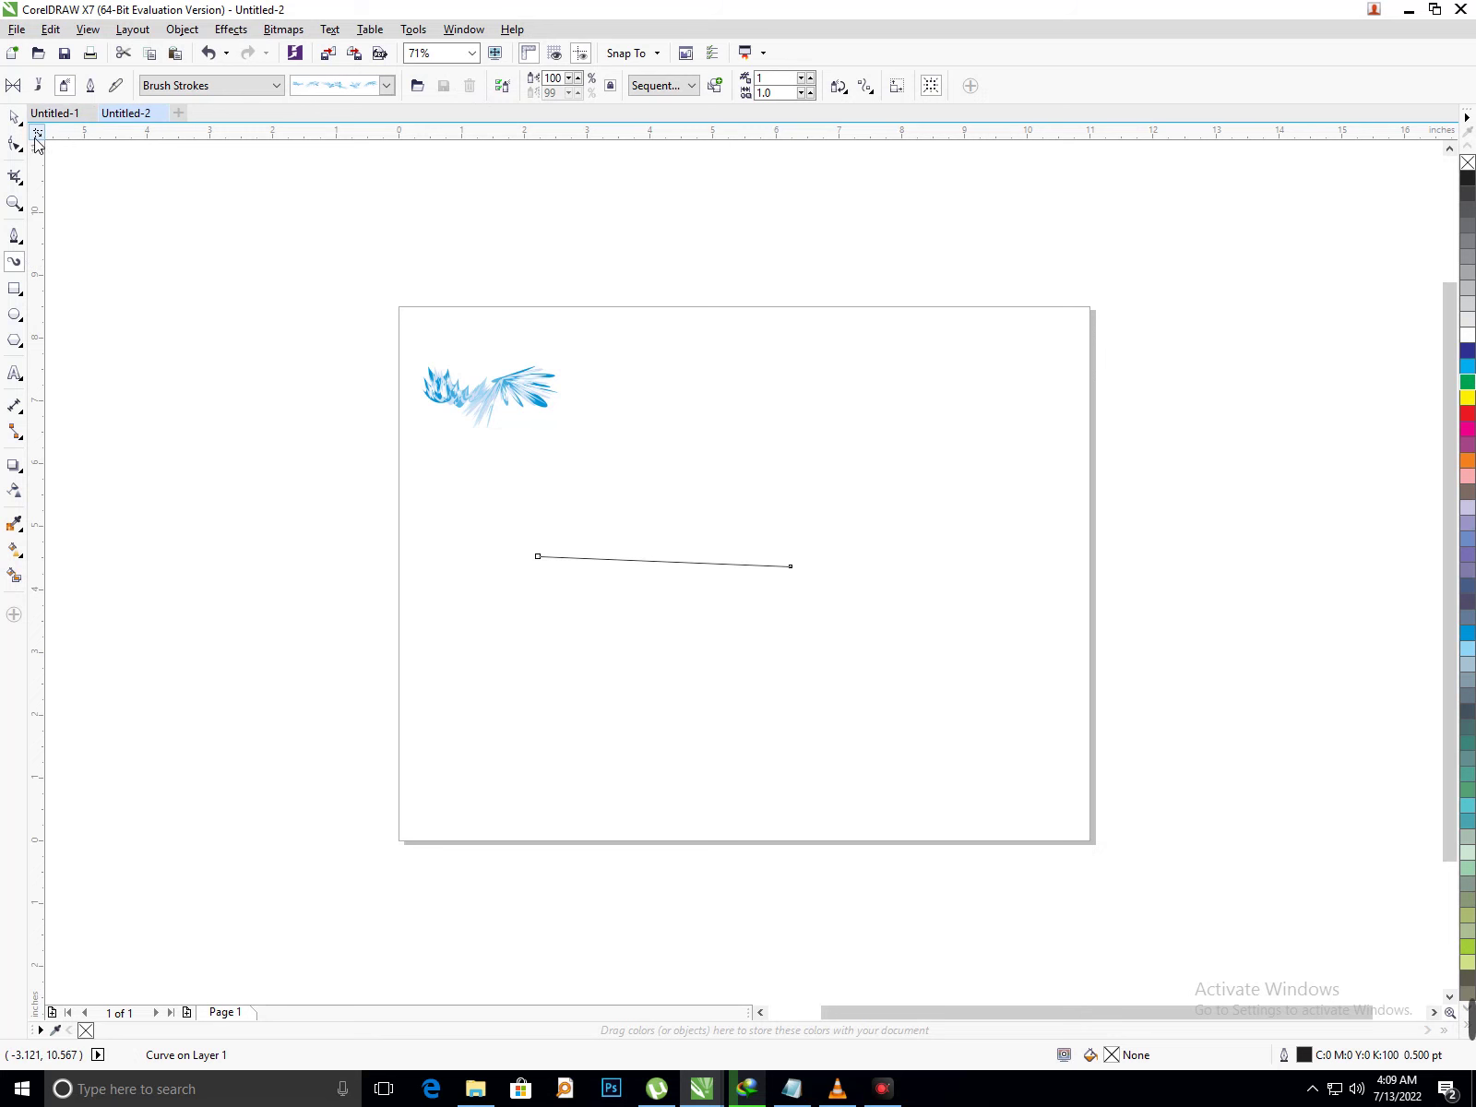
left_click(14, 116)
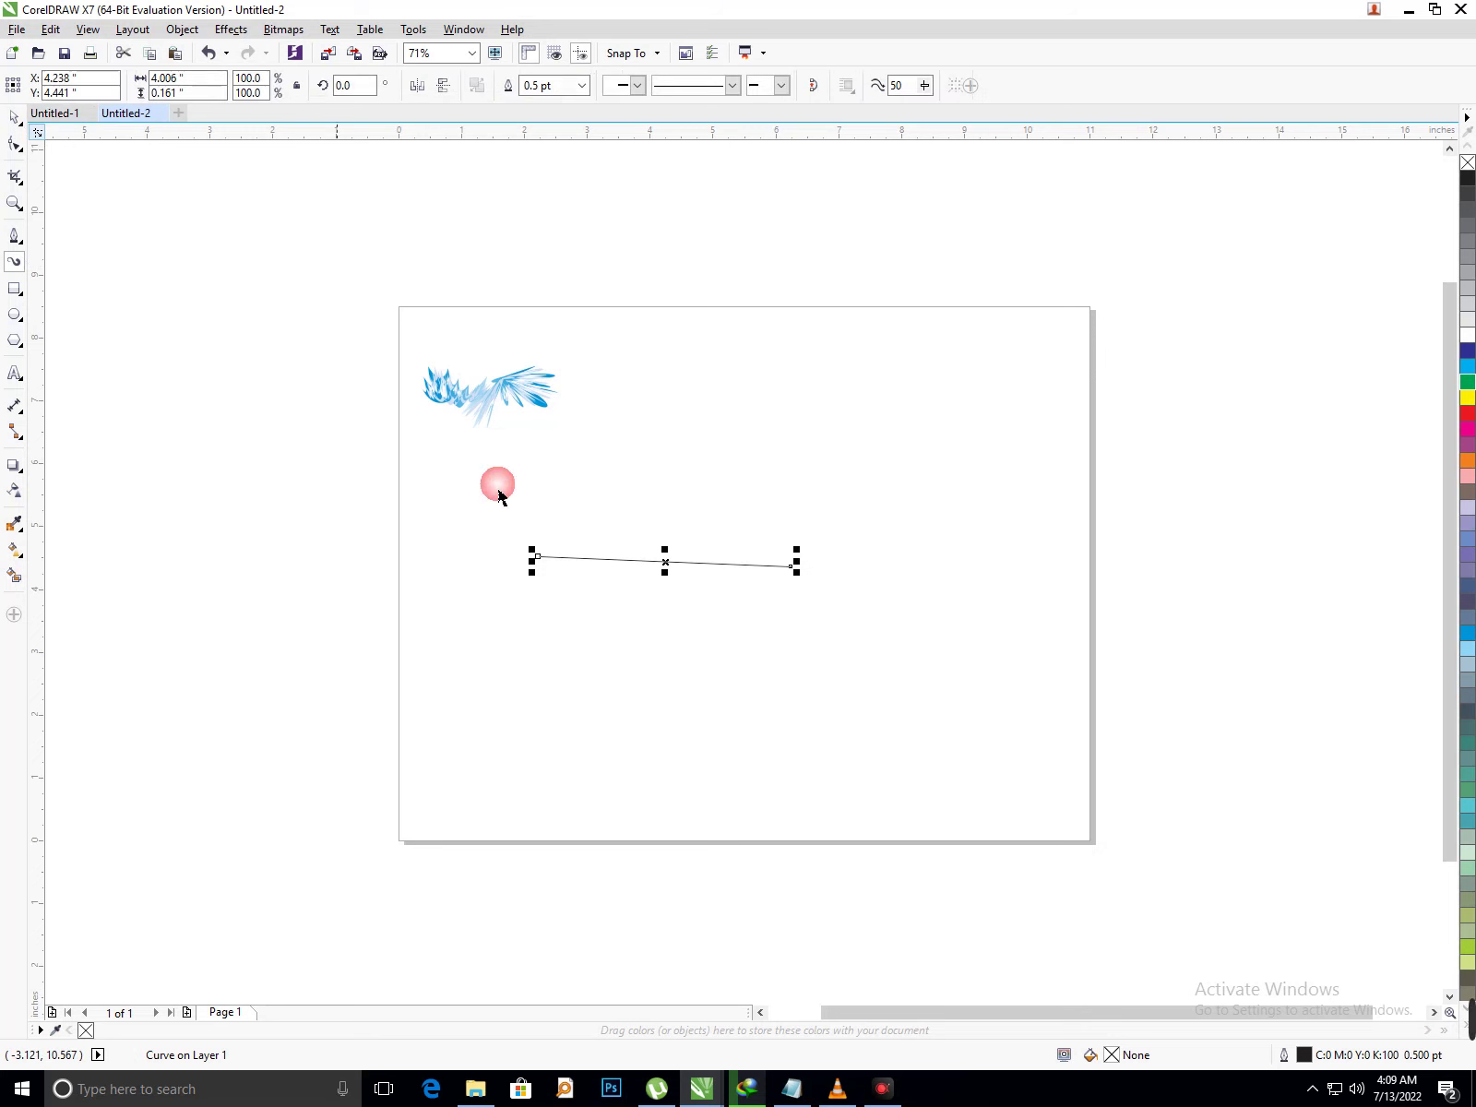
left_click(13, 263)
left_click(247, 83)
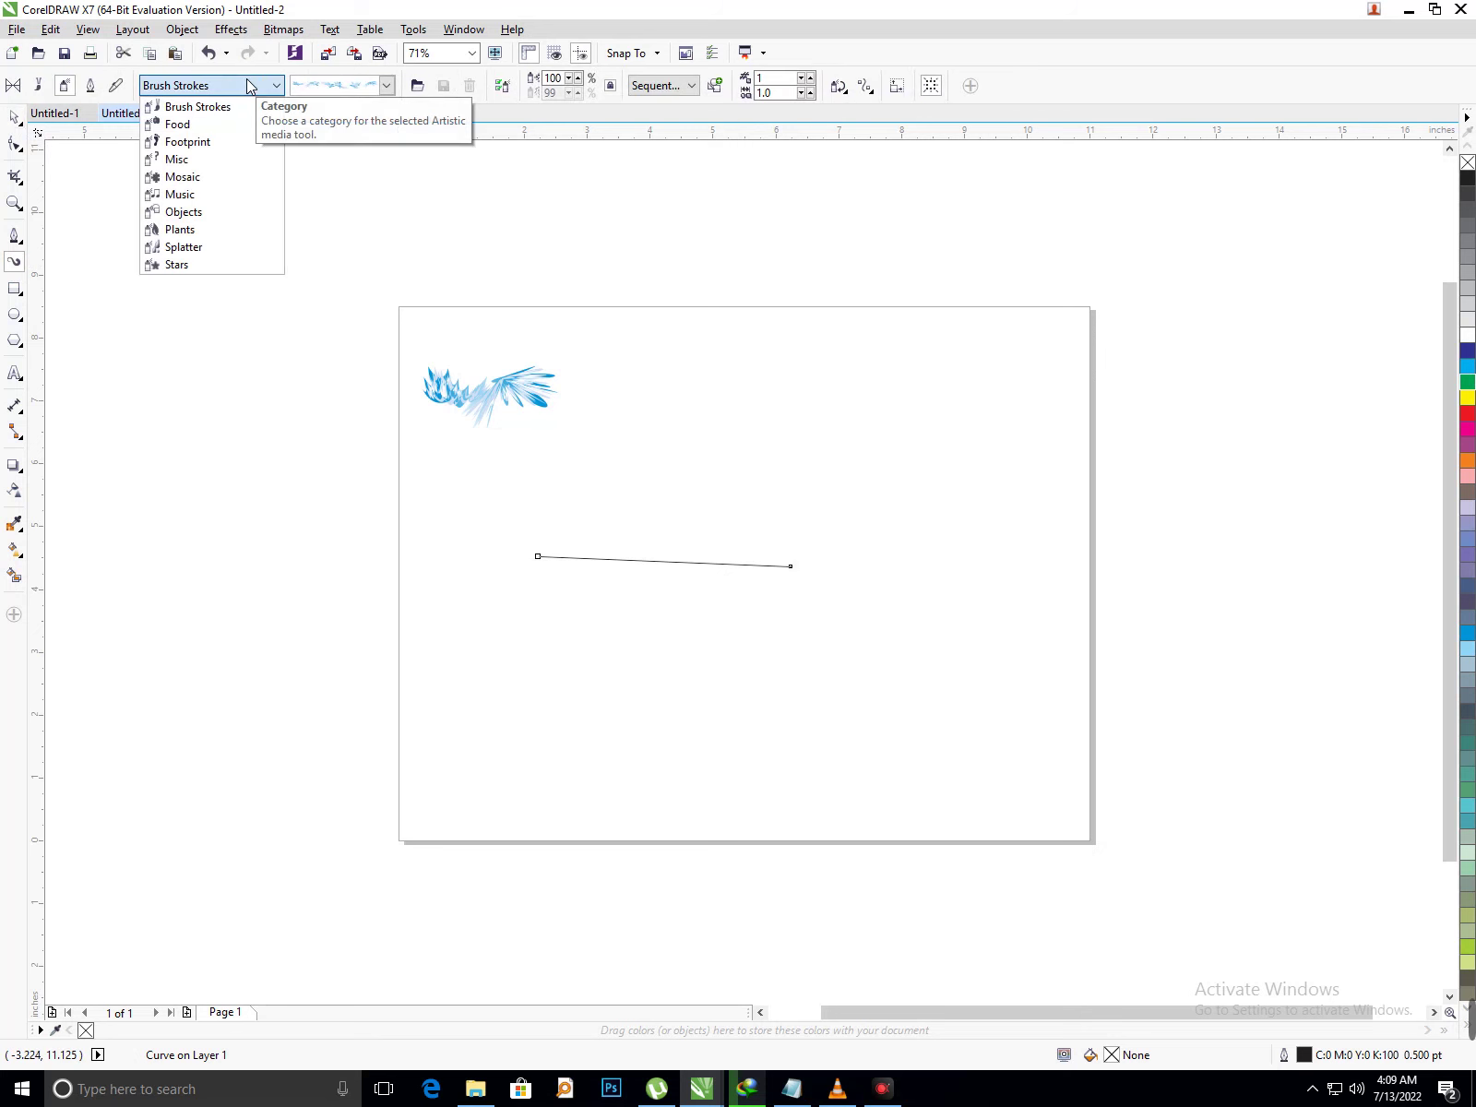
left_click(235, 110)
left_click(251, 85)
left_click(237, 127)
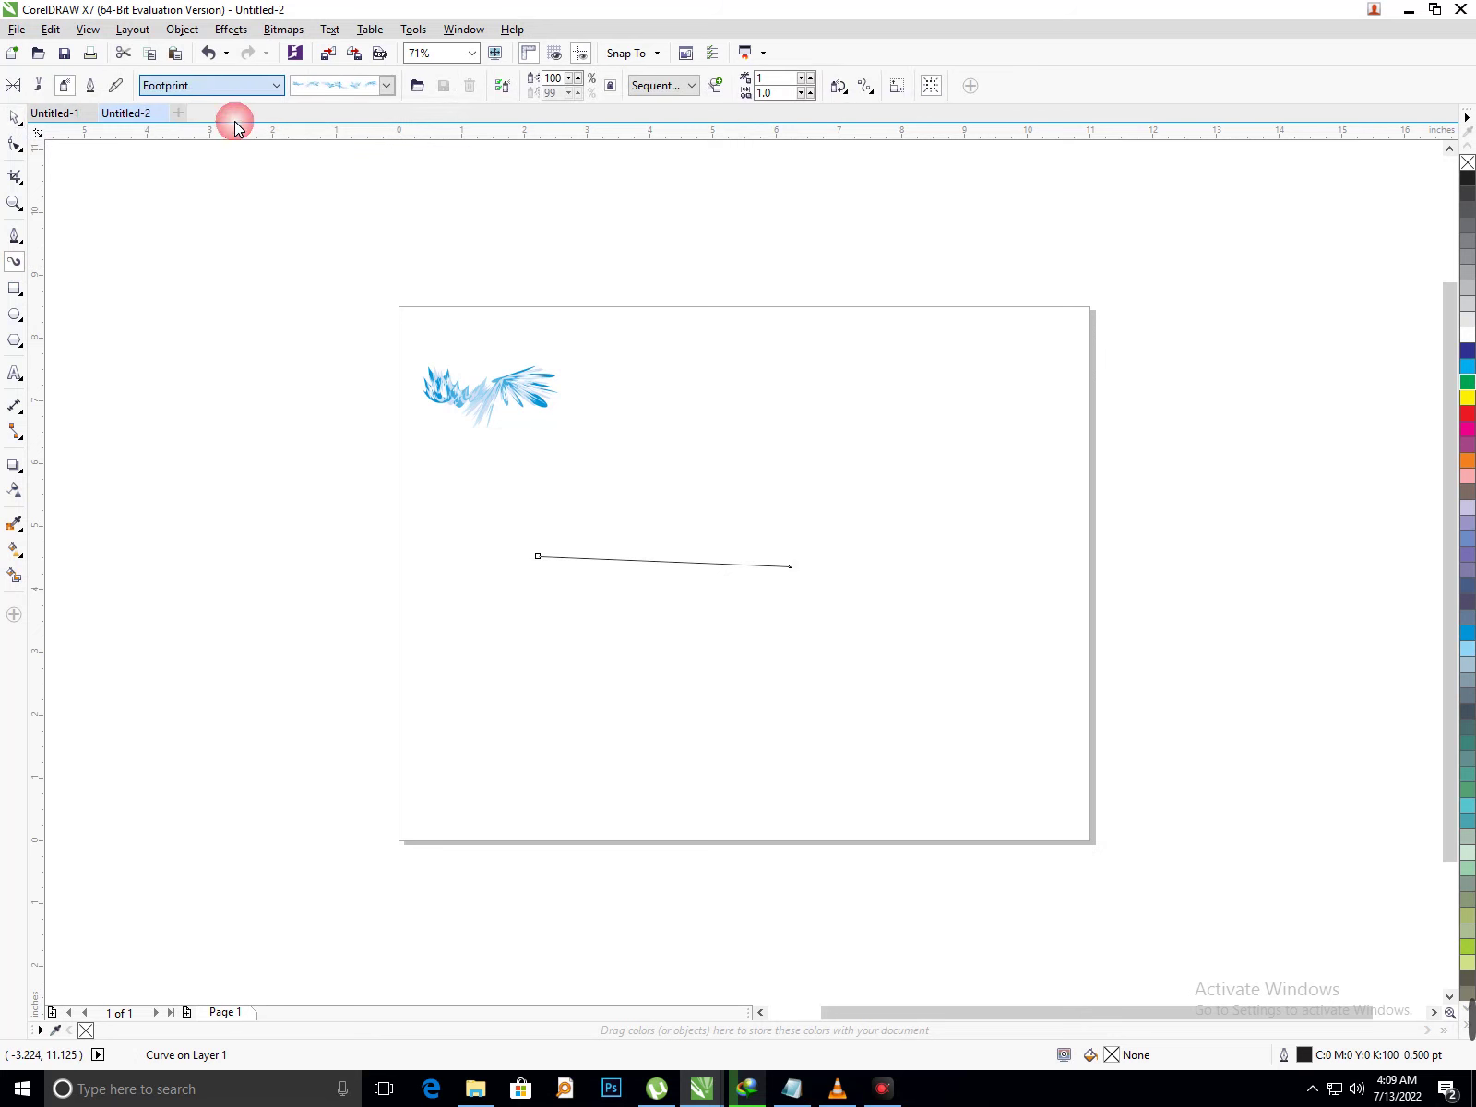
left_click(260, 90)
left_click(244, 247)
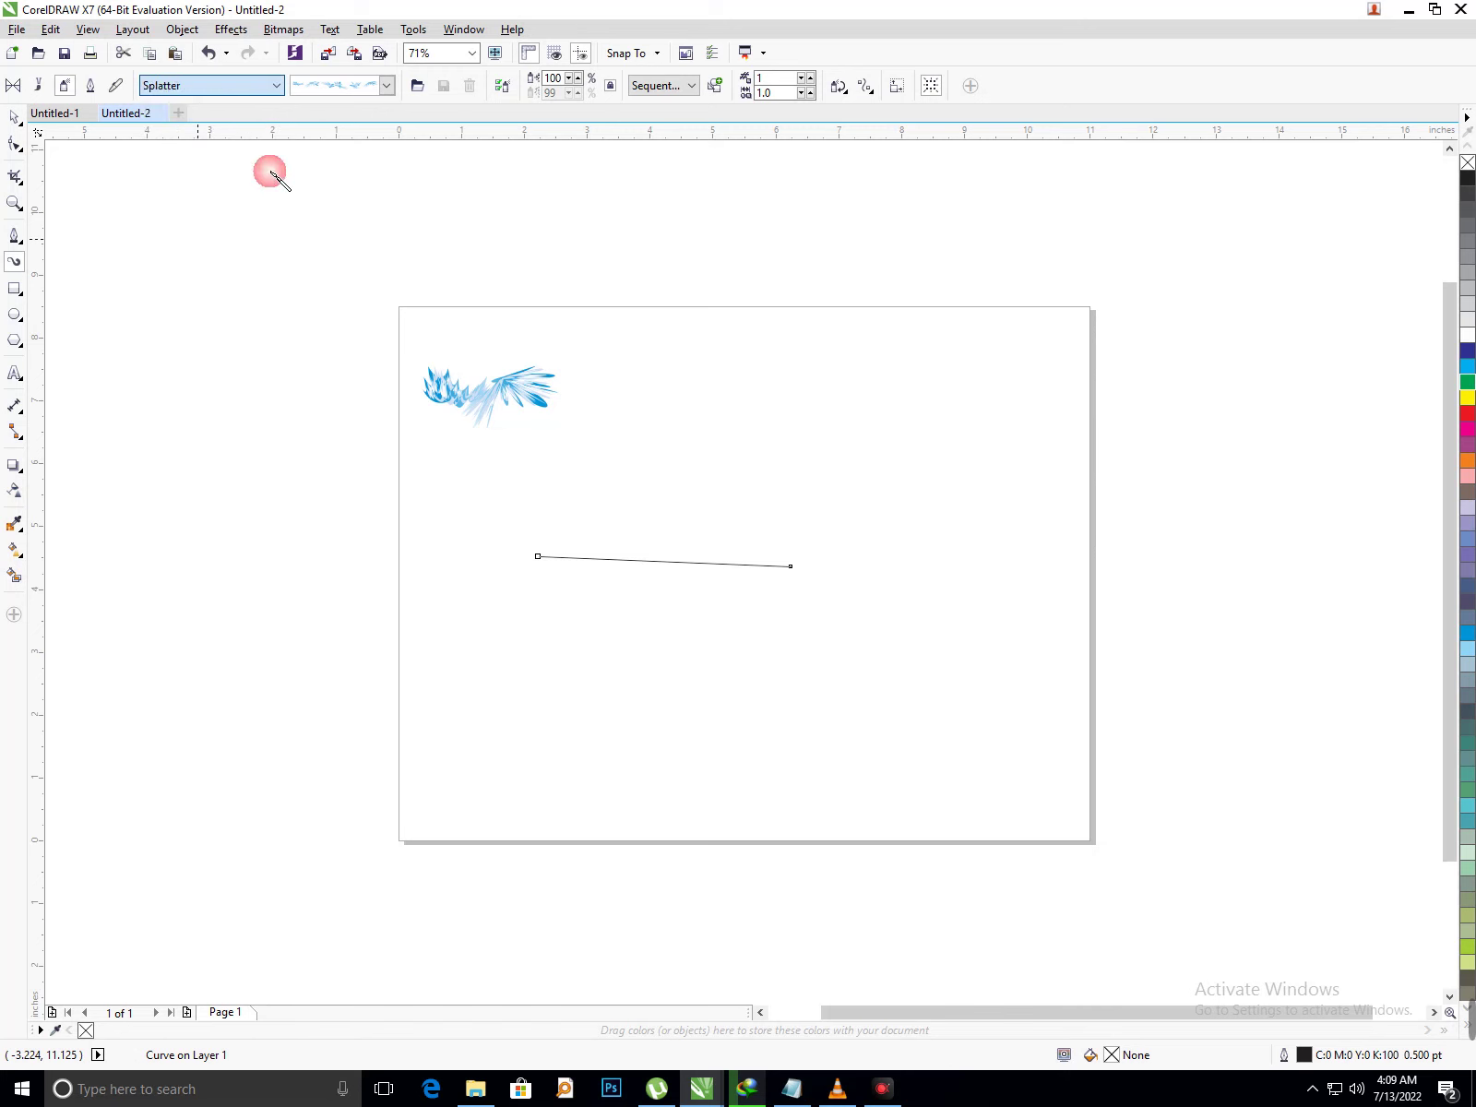
- Switch Artistic Media to Preset mode and apply the preset stroke with a rounded head and thin tapering tail to the line
left_click(12, 85)
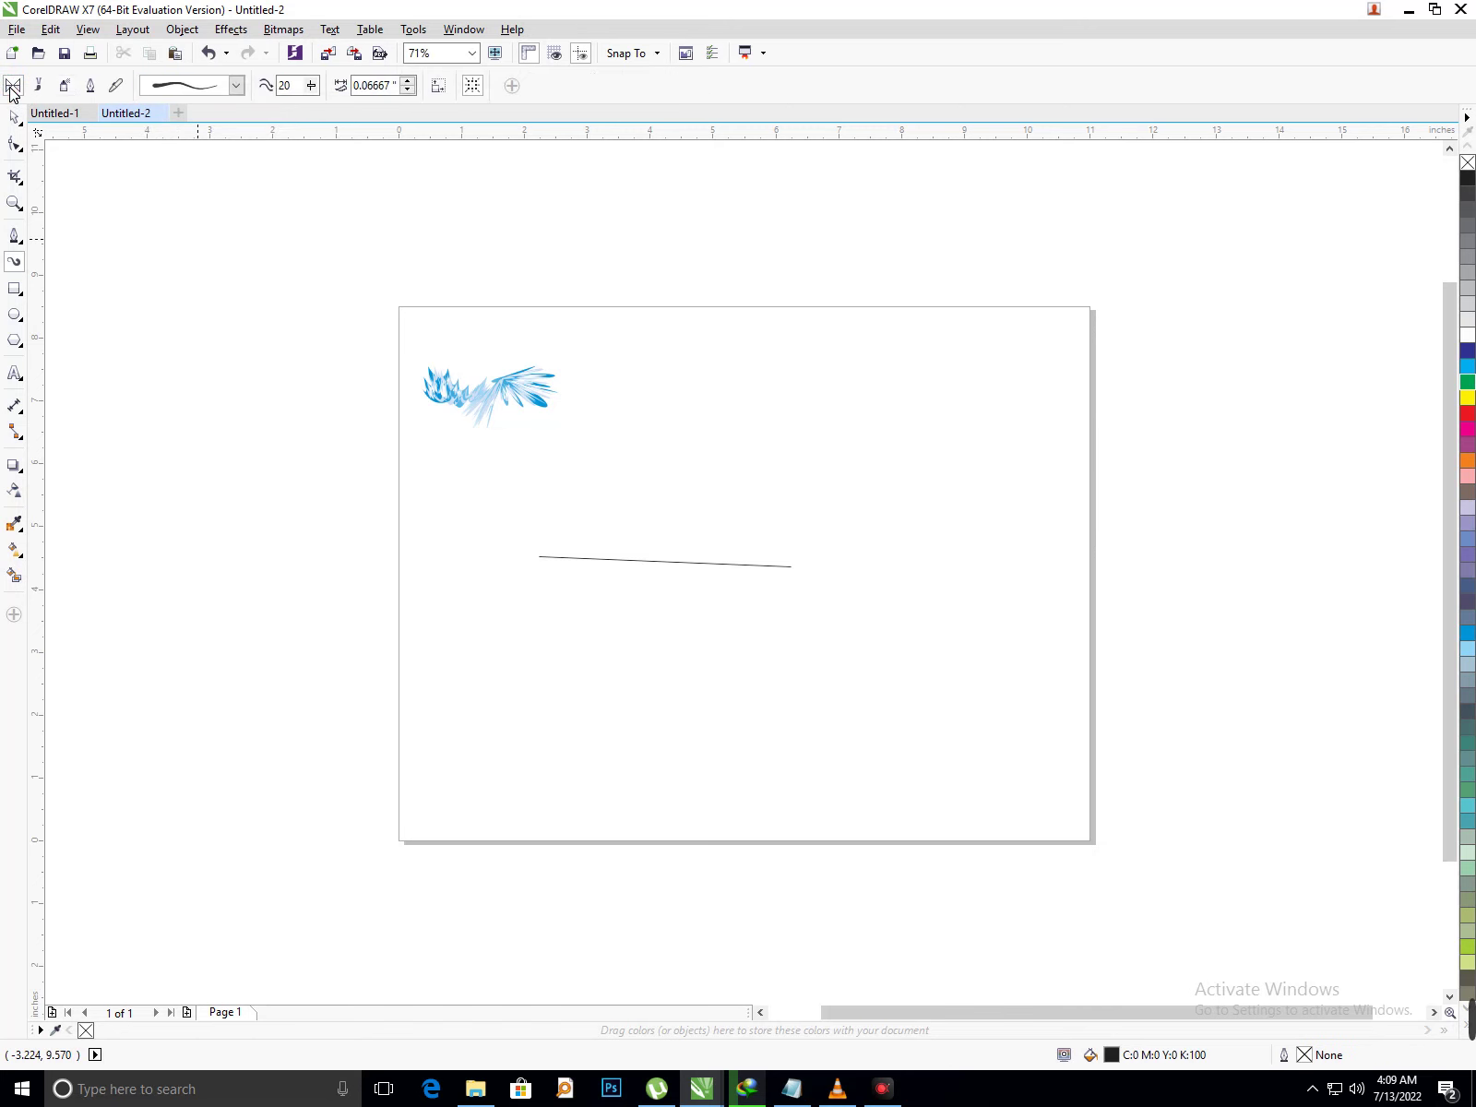
left_click(237, 86)
left_click(235, 284)
left_click(16, 118)
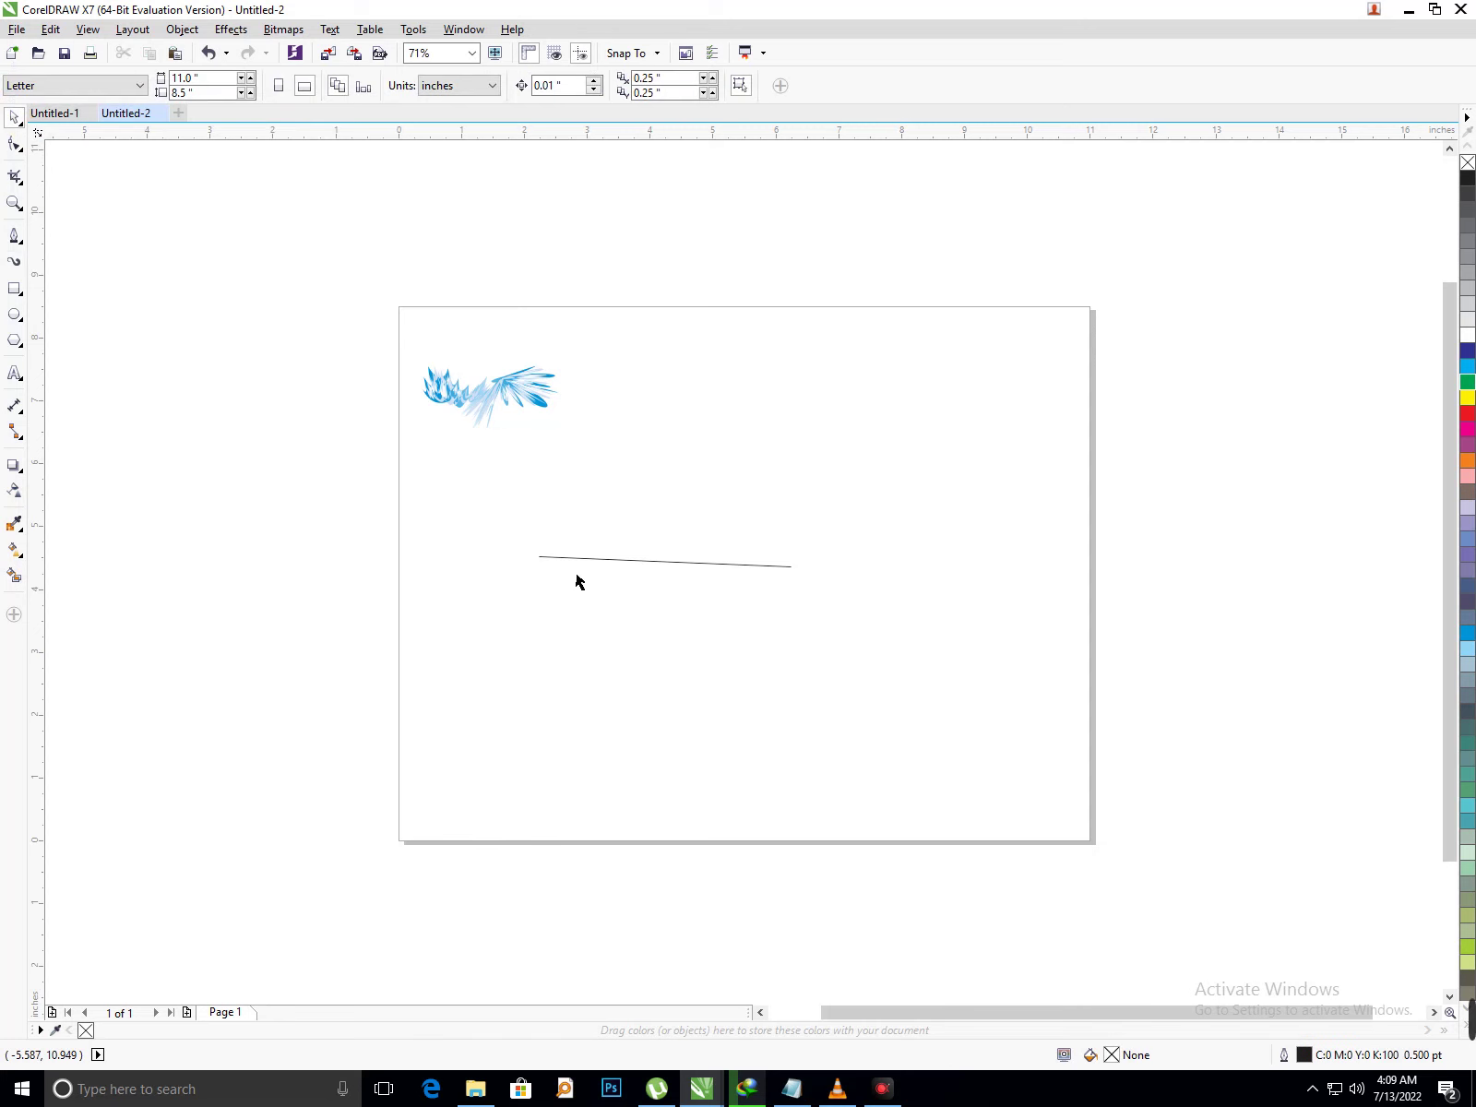
left_click(639, 559)
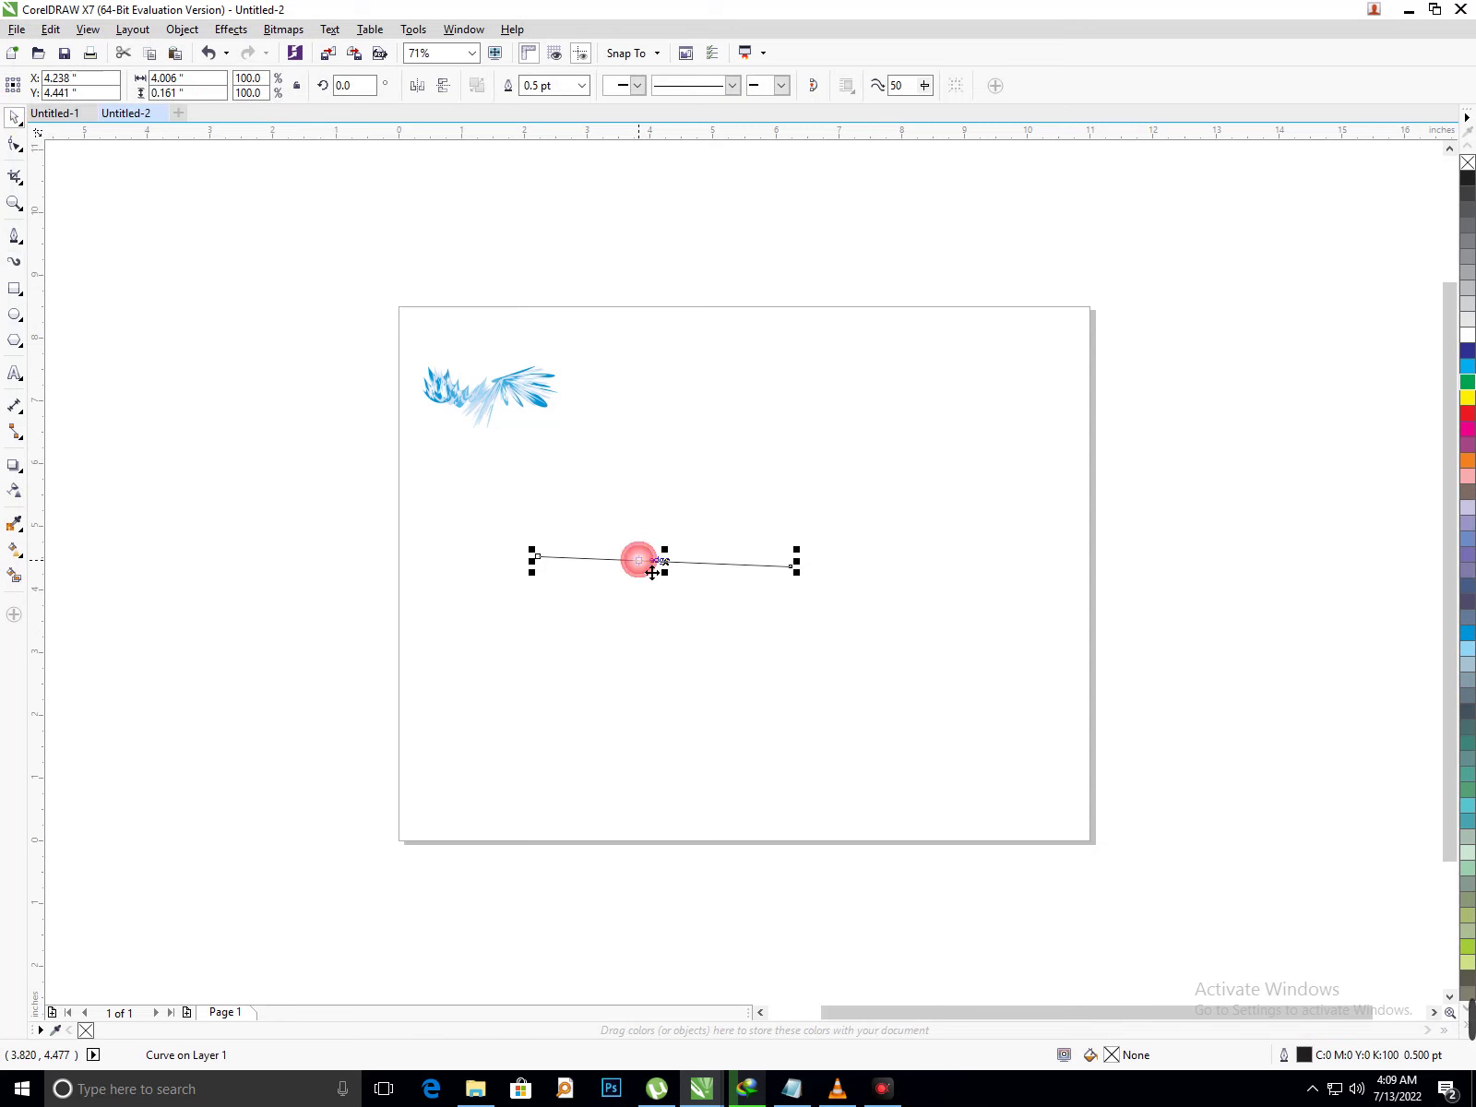
left_click(14, 261)
left_click(235, 86)
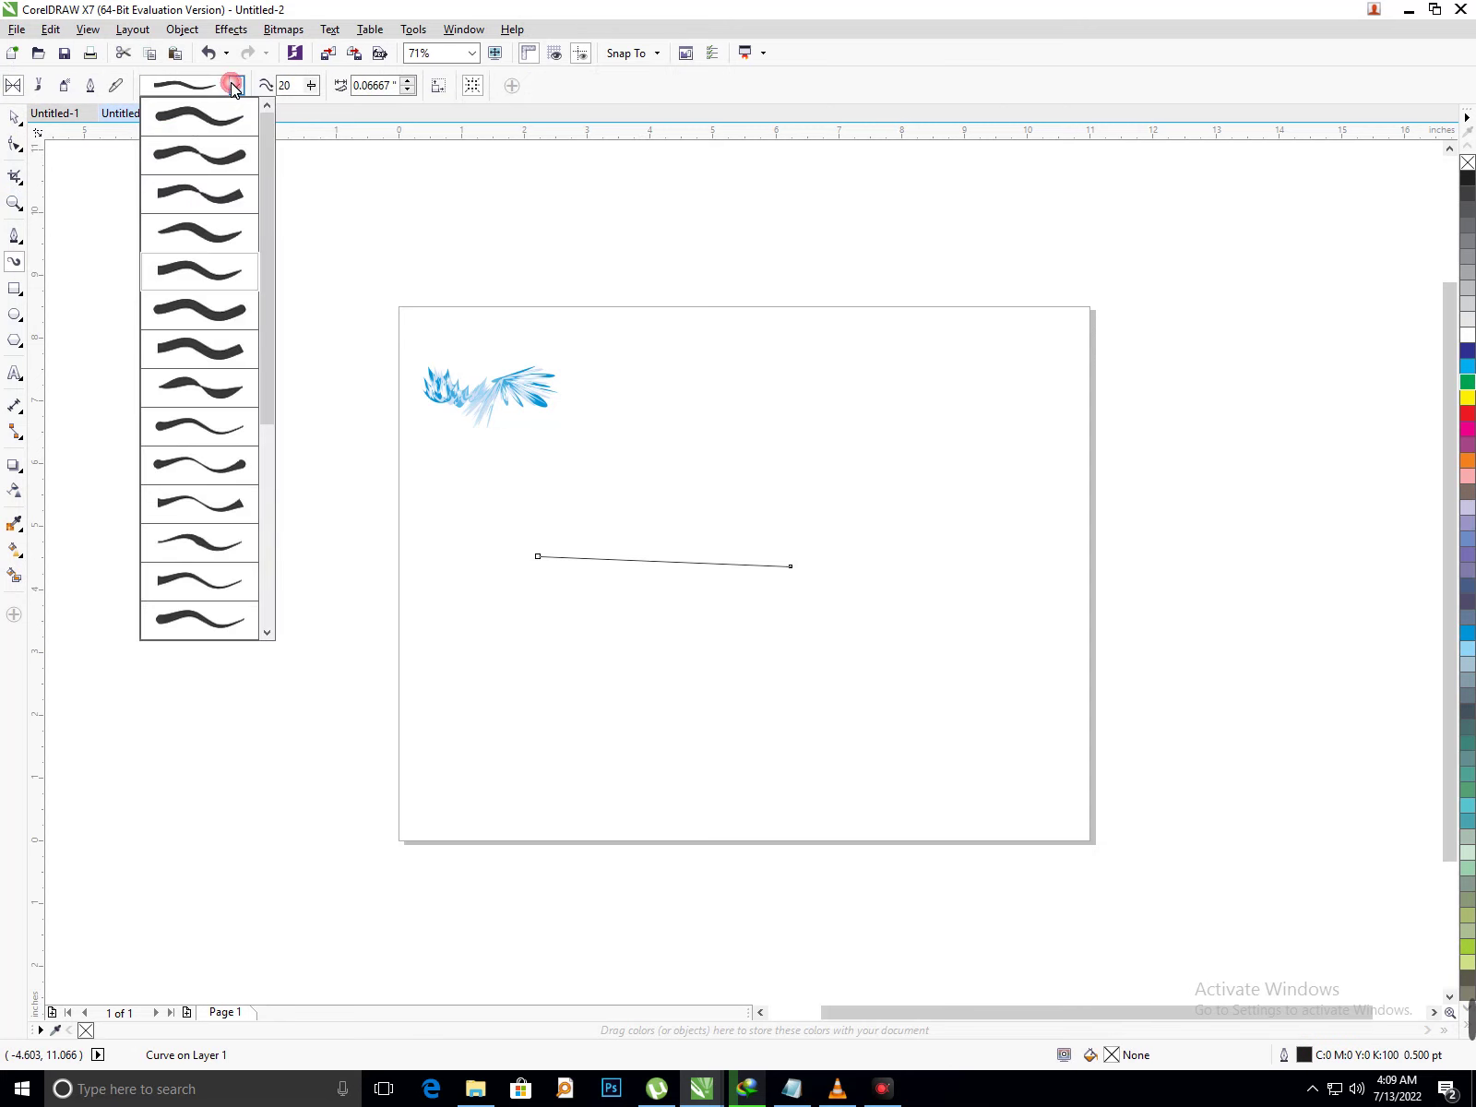
left_click(175, 417)
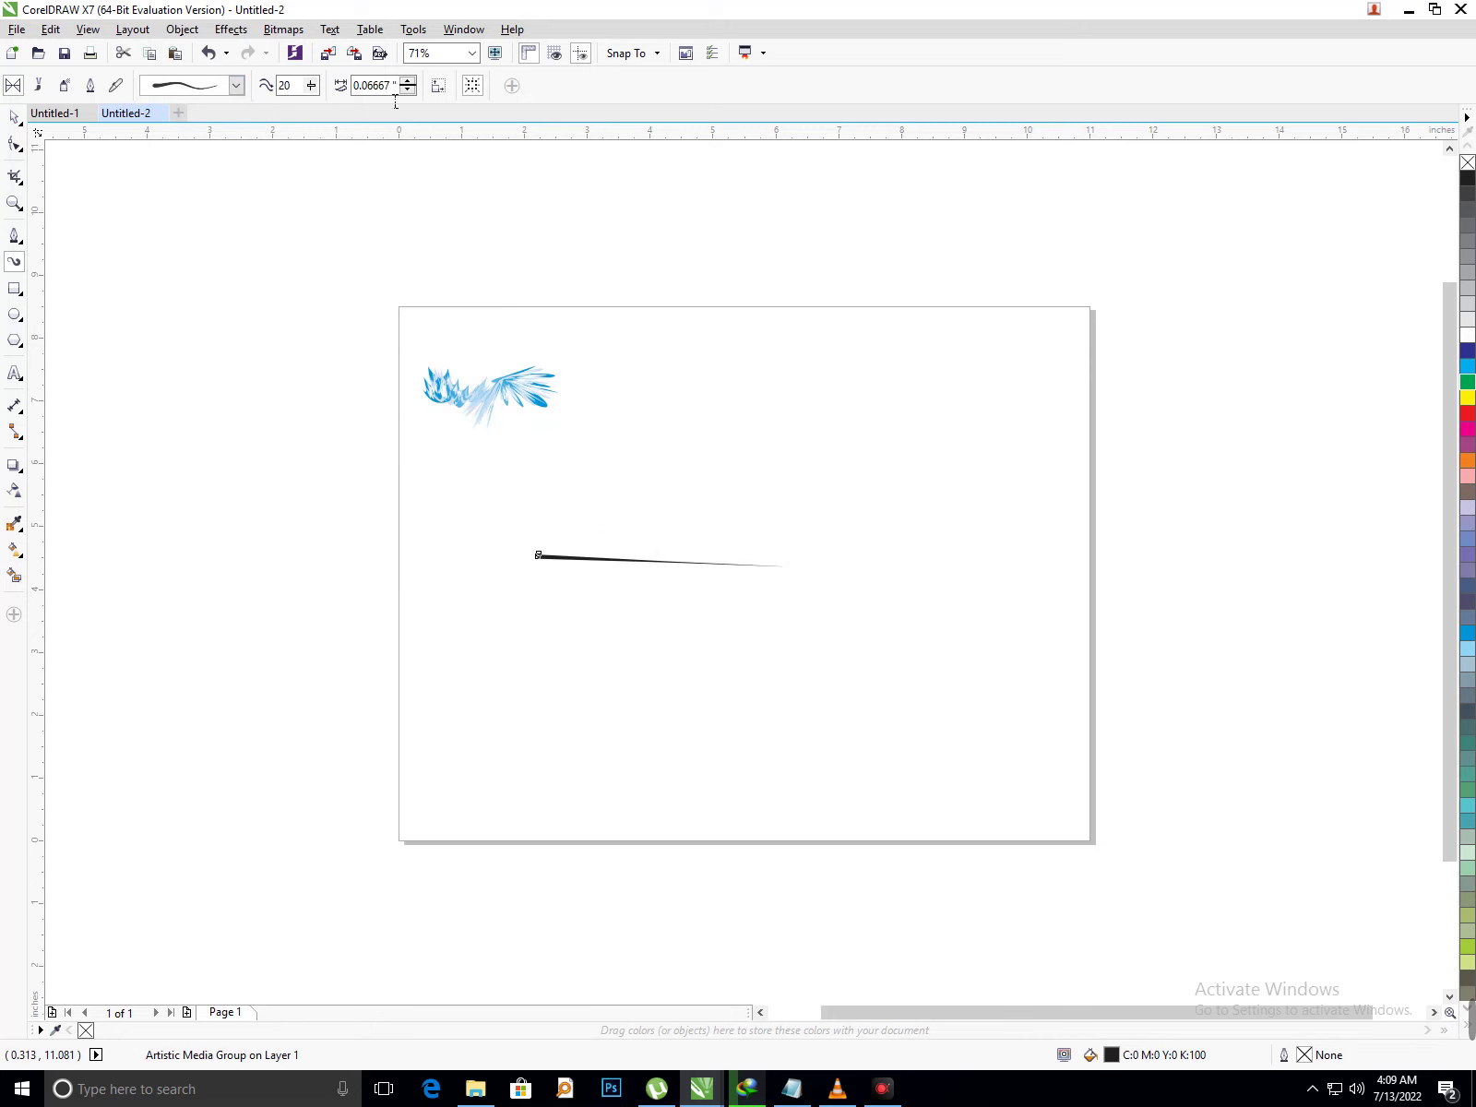
- Try a stroke width of 10 inches on the preset line and settle on a width of 0.5 inches
left_click_drag(403, 97, 276, 91)
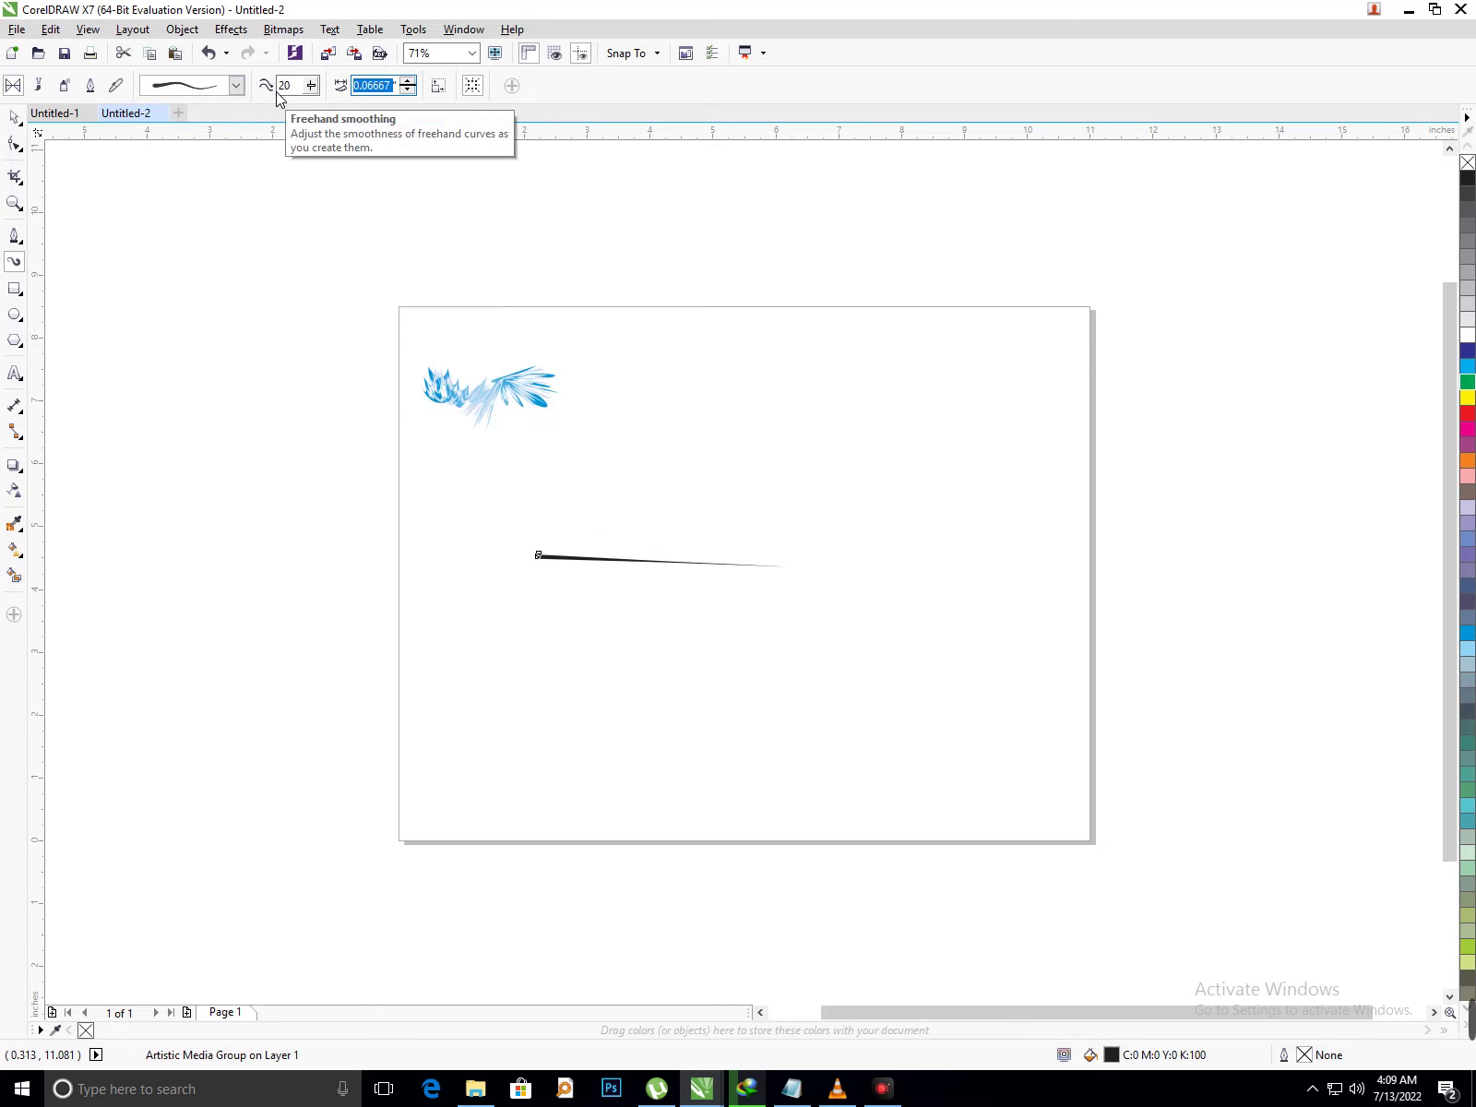
type("10")
key("Return")
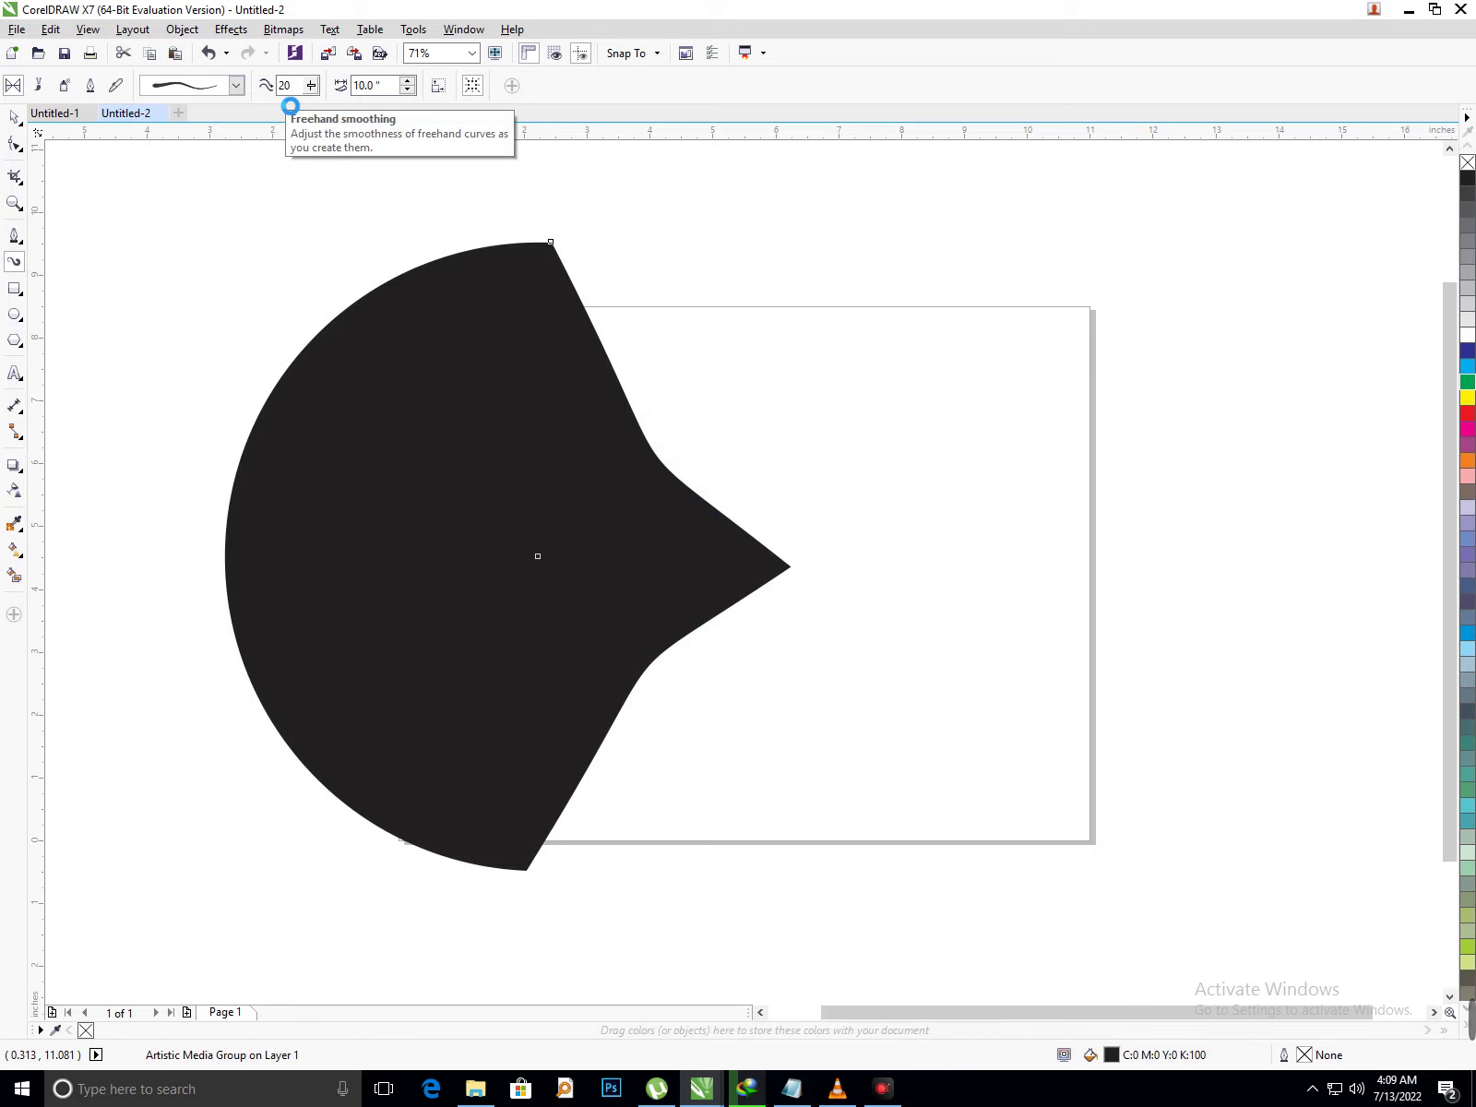
key("Tab")
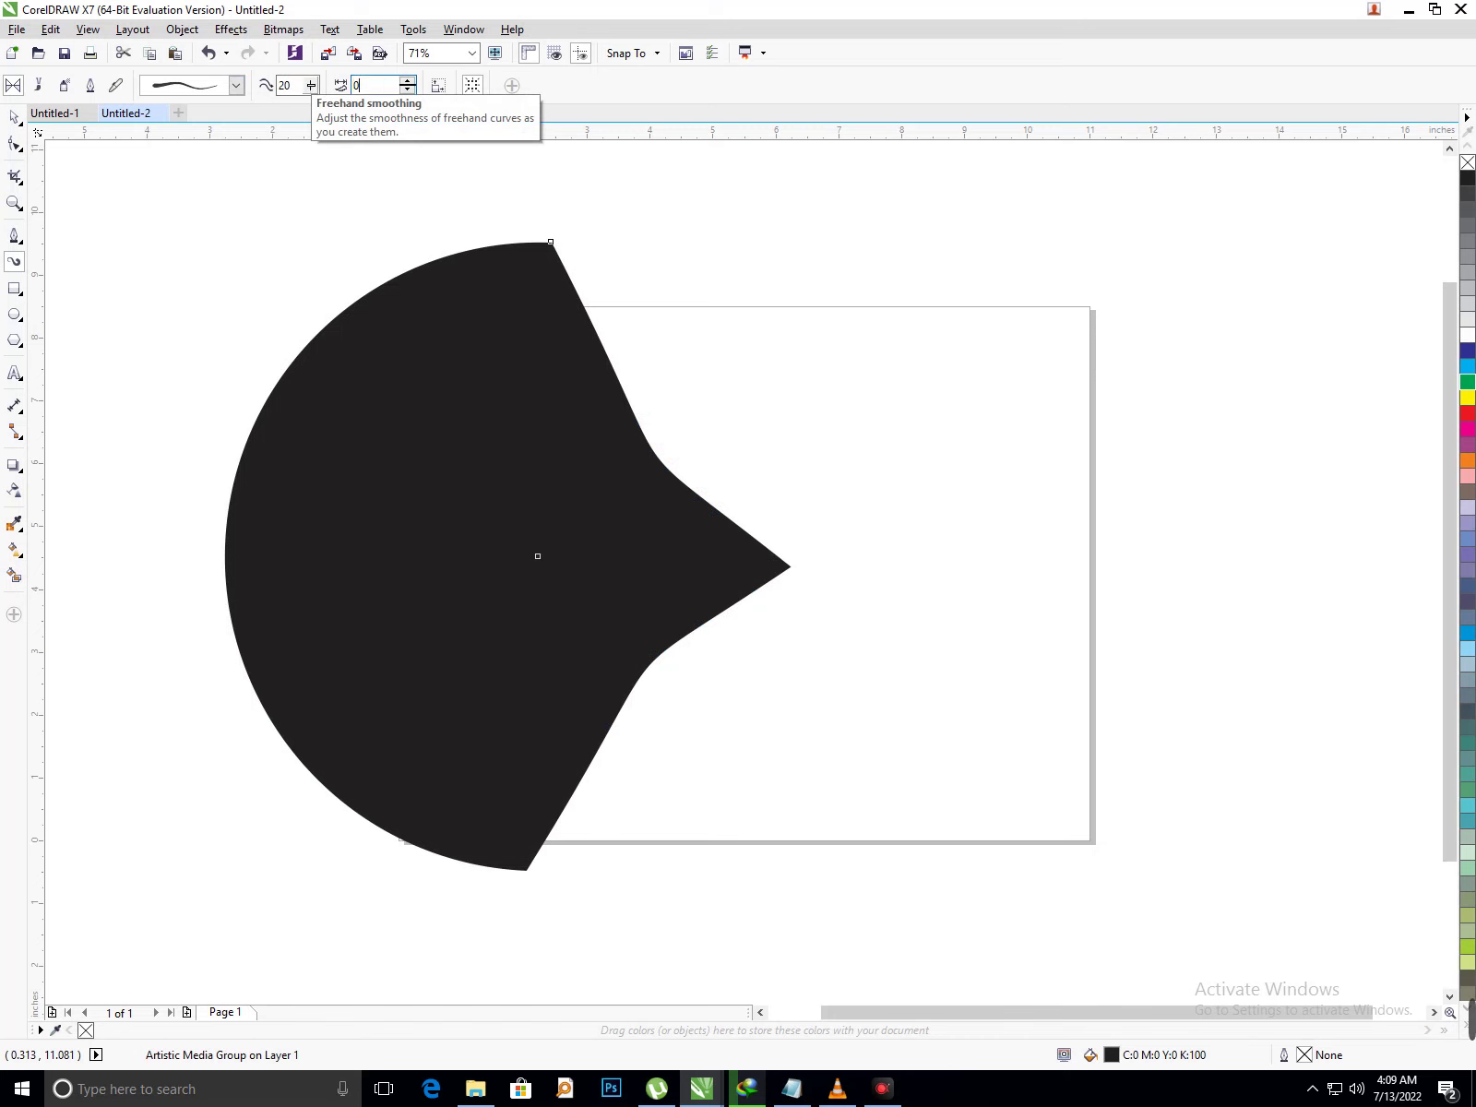
key("Return")
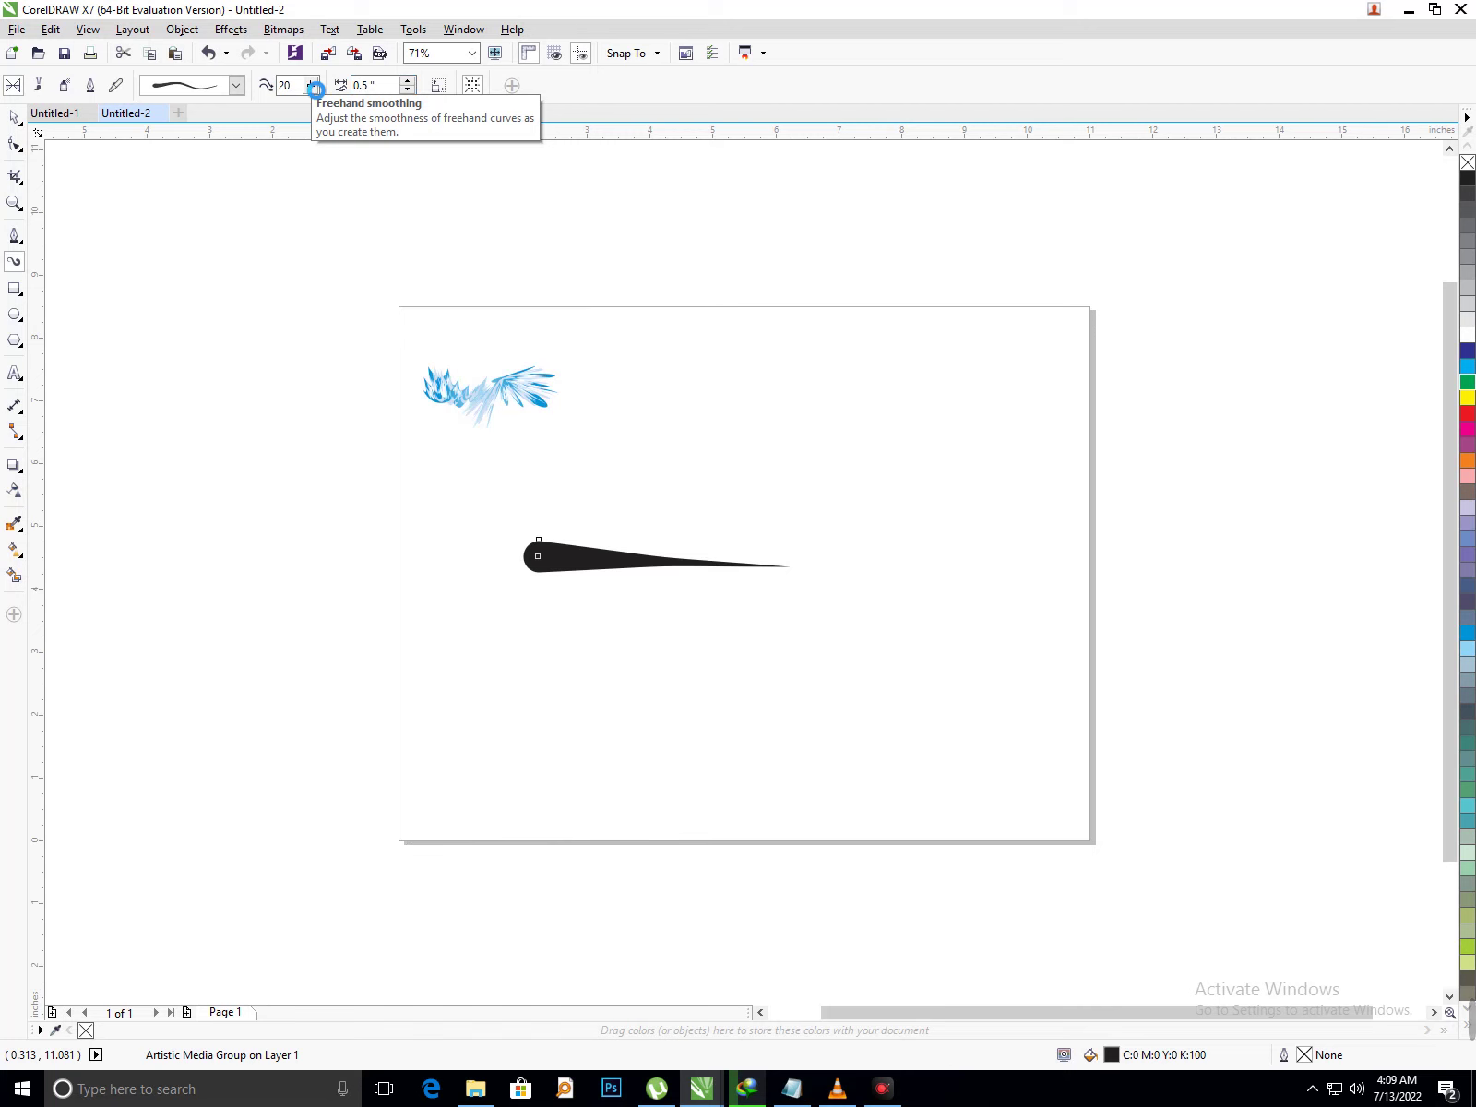
- Delete the blue brush-stroke spray and the black preset line from the page
left_click(14, 116)
left_click_drag(214, 237, 1034, 762)
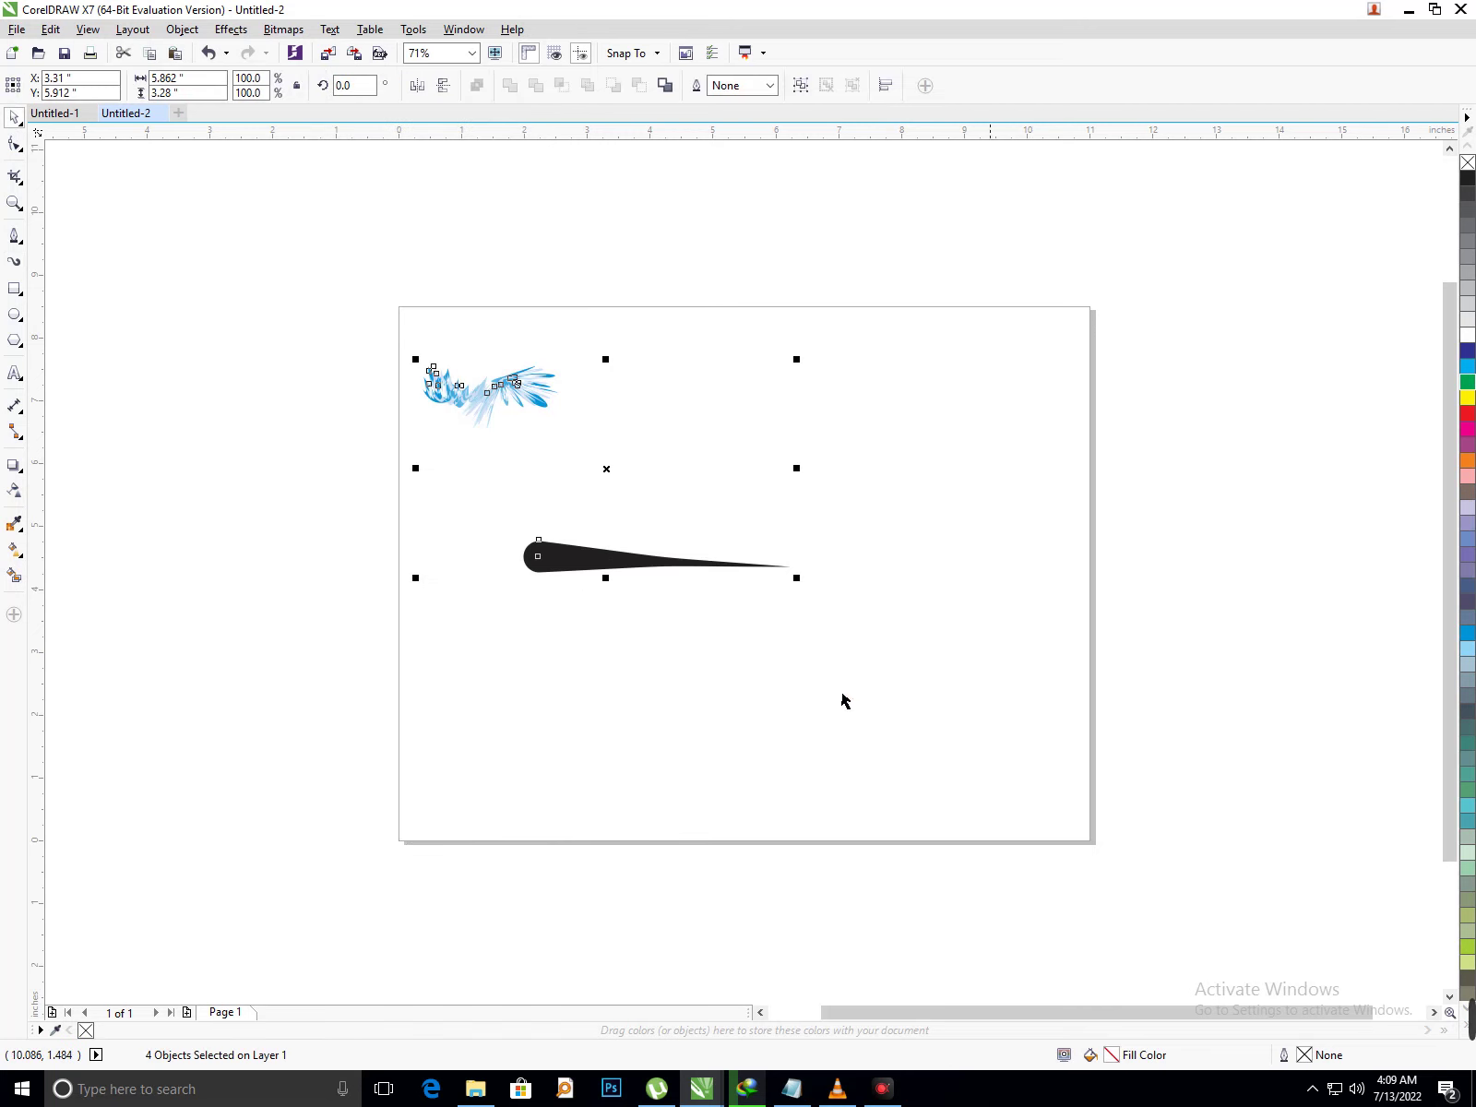
key("Delete")
- Spray two horizontal Artistic Media strokes of pastel squares from the Mosaic category, about 5.5 and 8.4 inches long, across the upper page
left_click(14, 262)
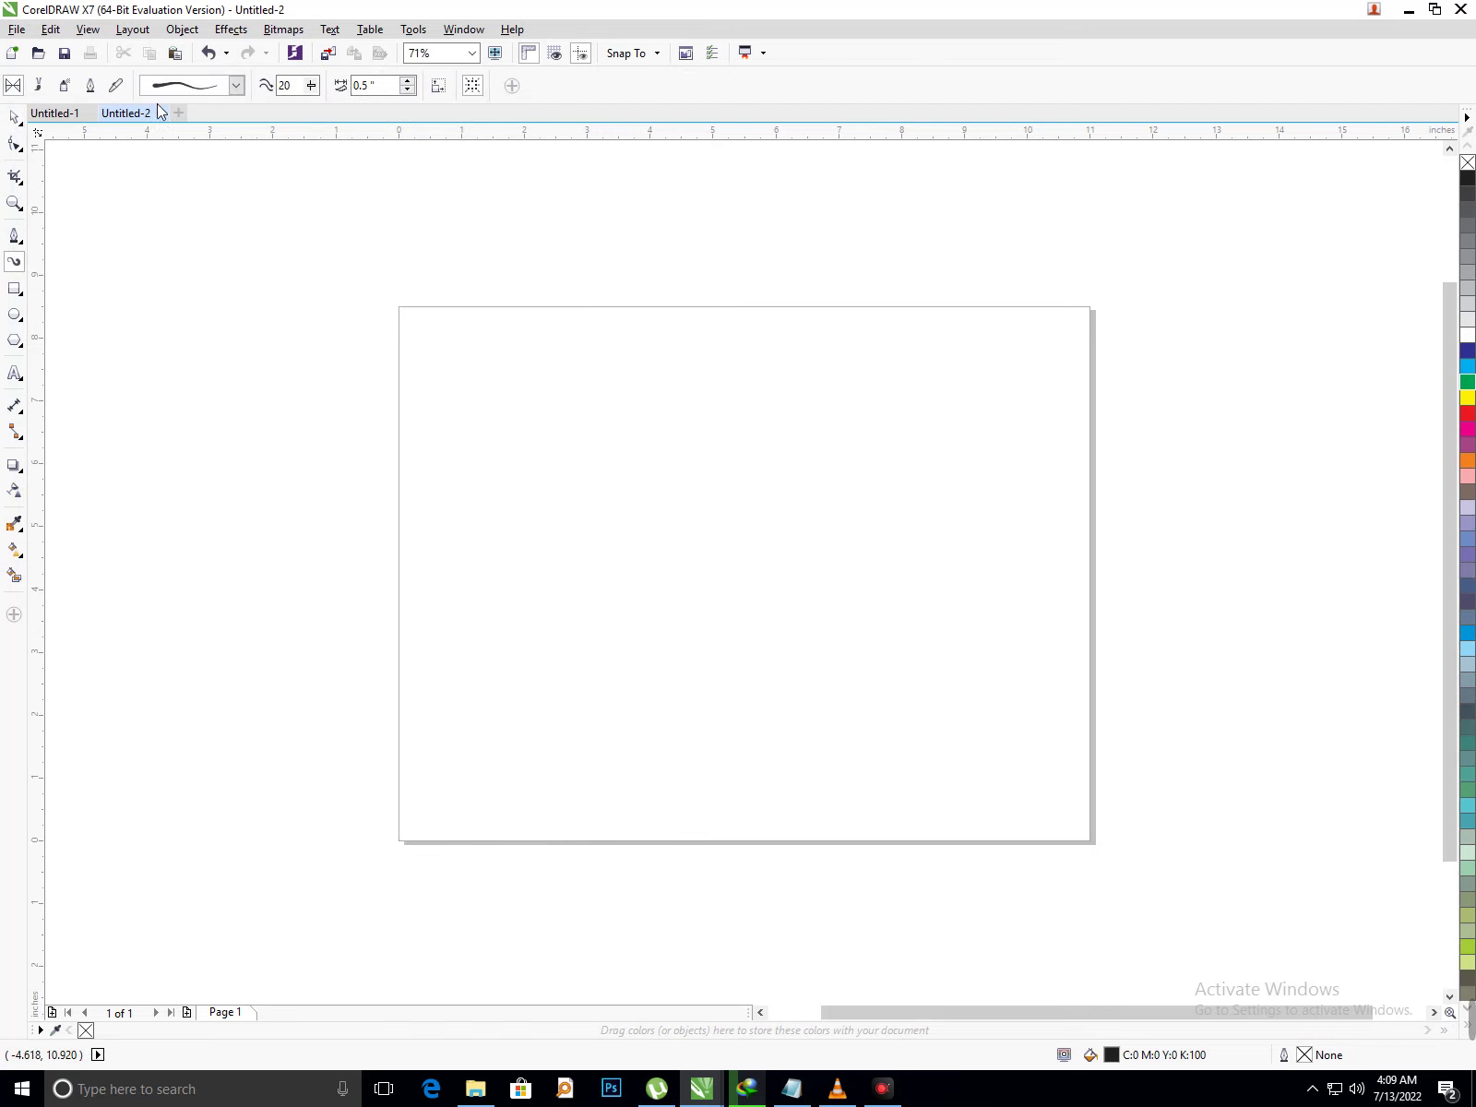
left_click(64, 88)
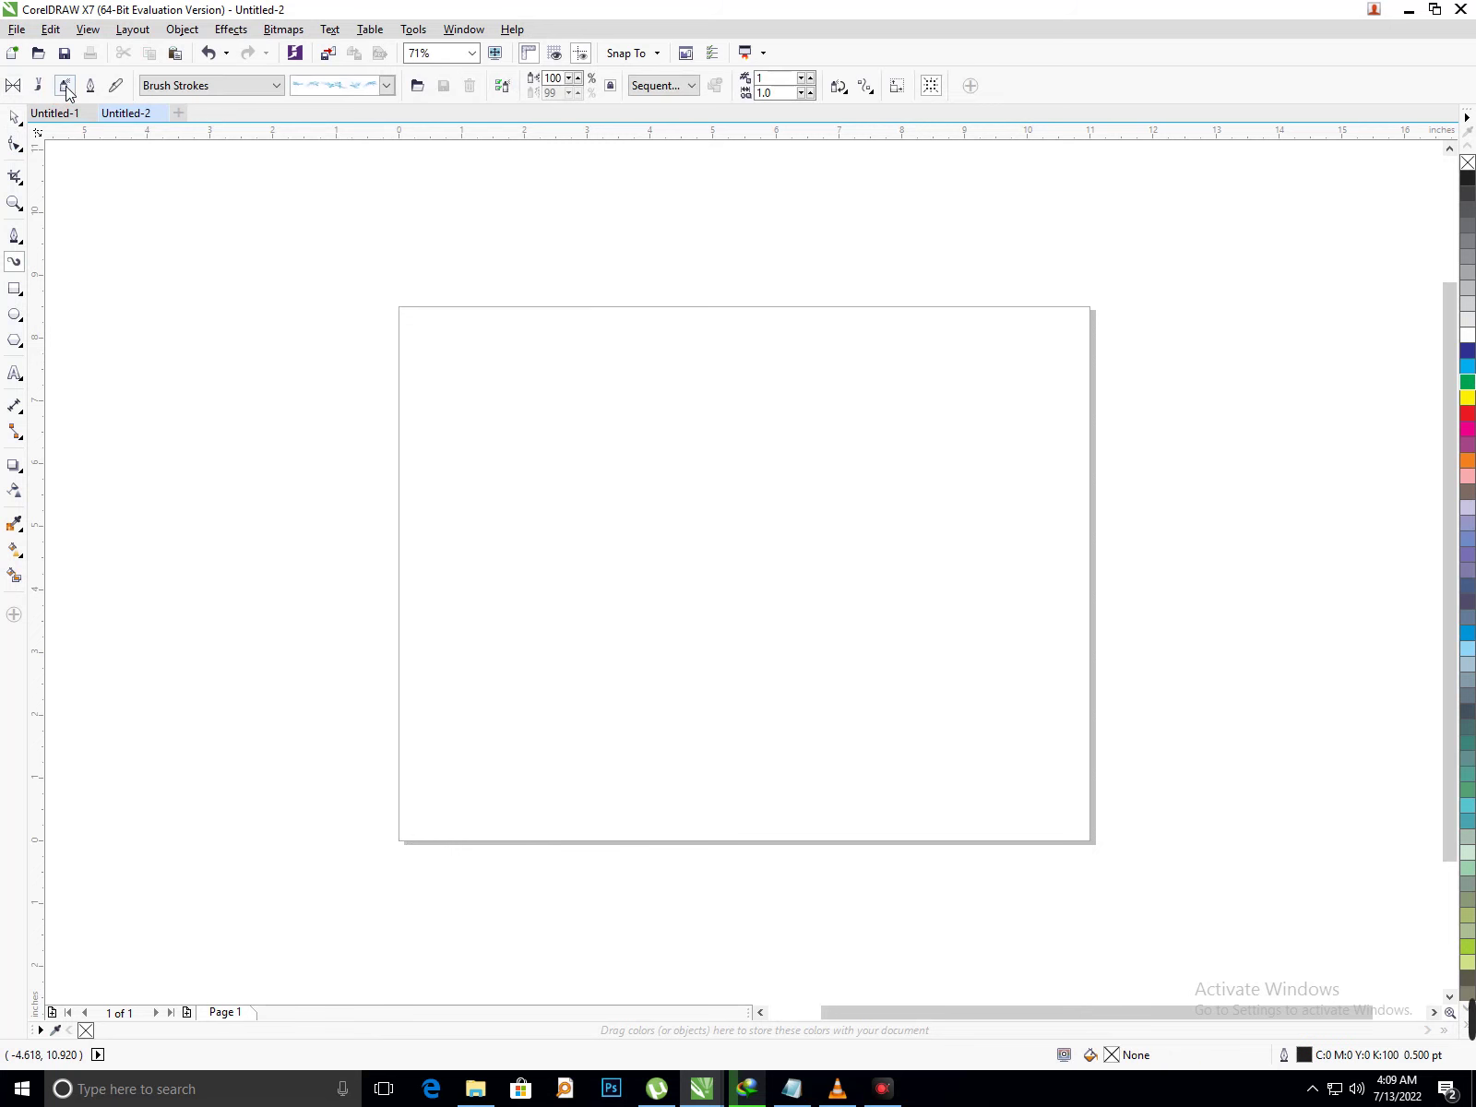
left_click(248, 90)
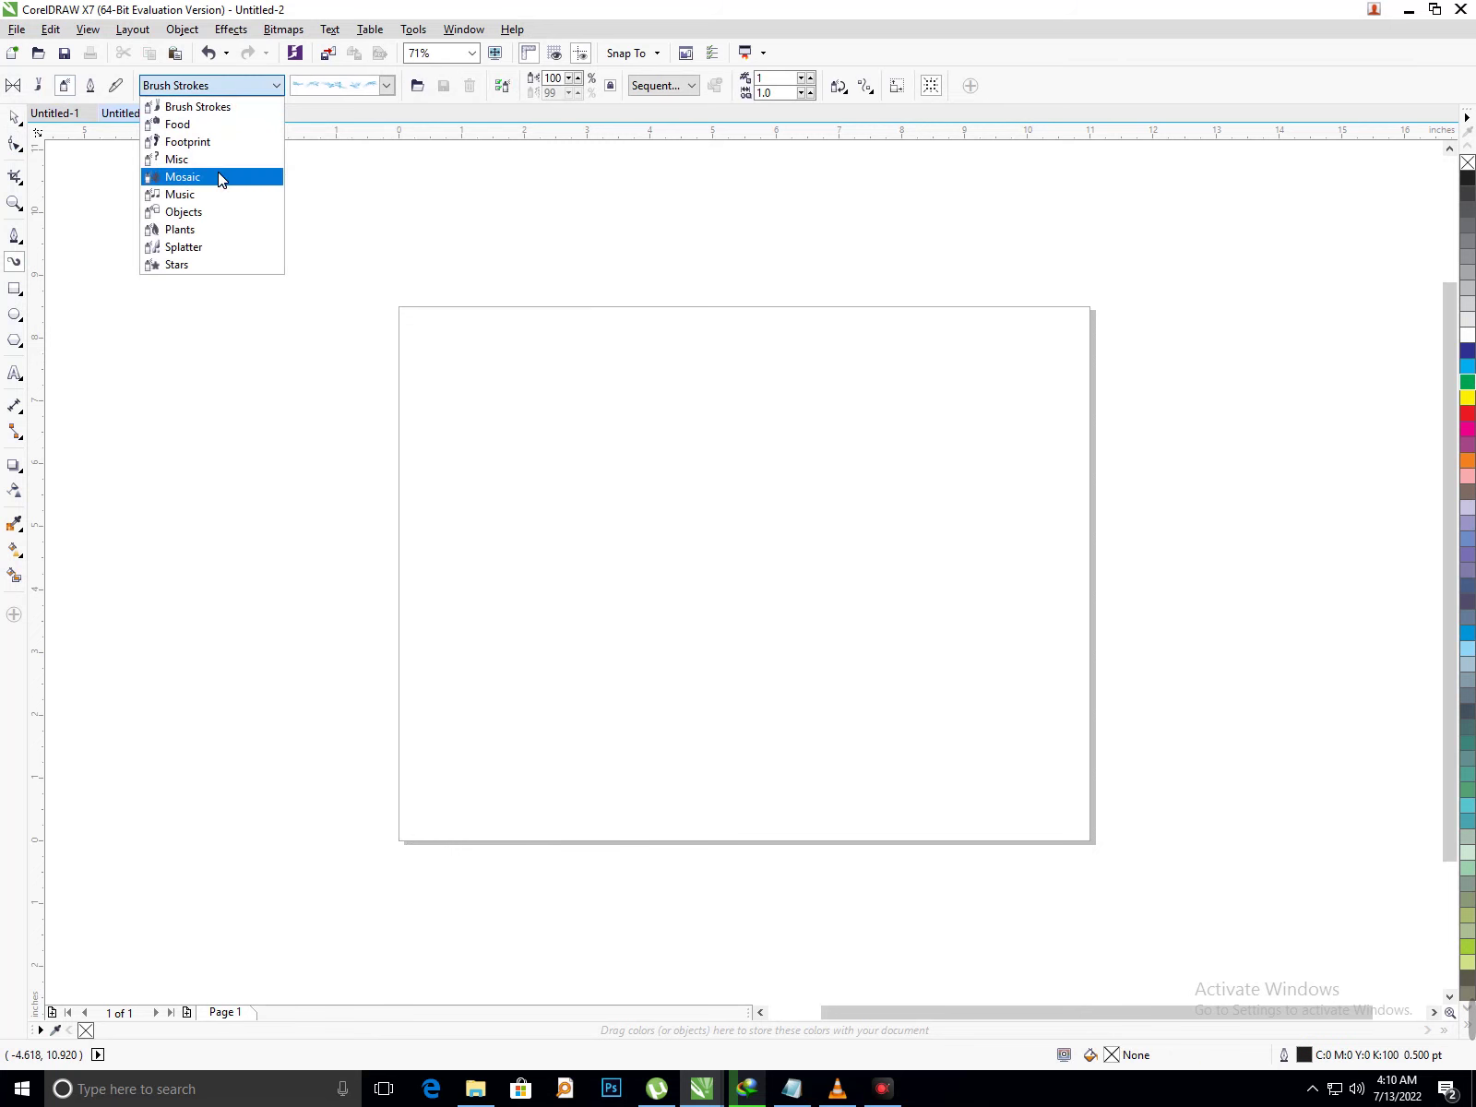
left_click(217, 173)
left_click_drag(466, 393, 814, 406)
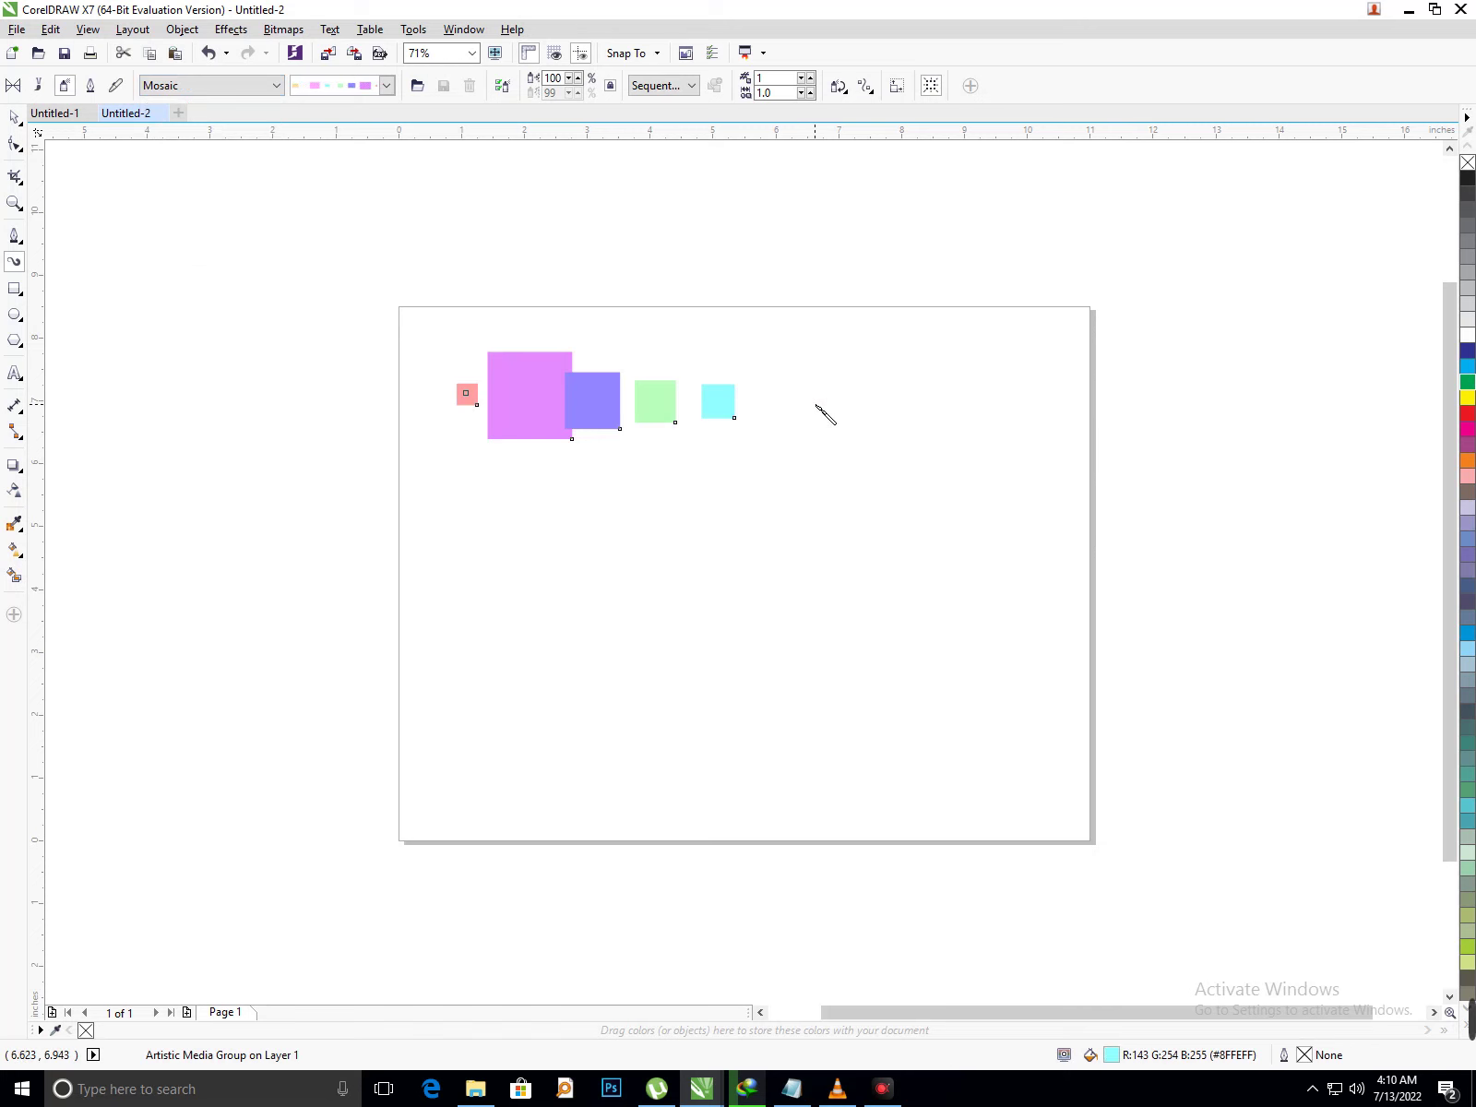
left_click_drag(509, 493, 1037, 507)
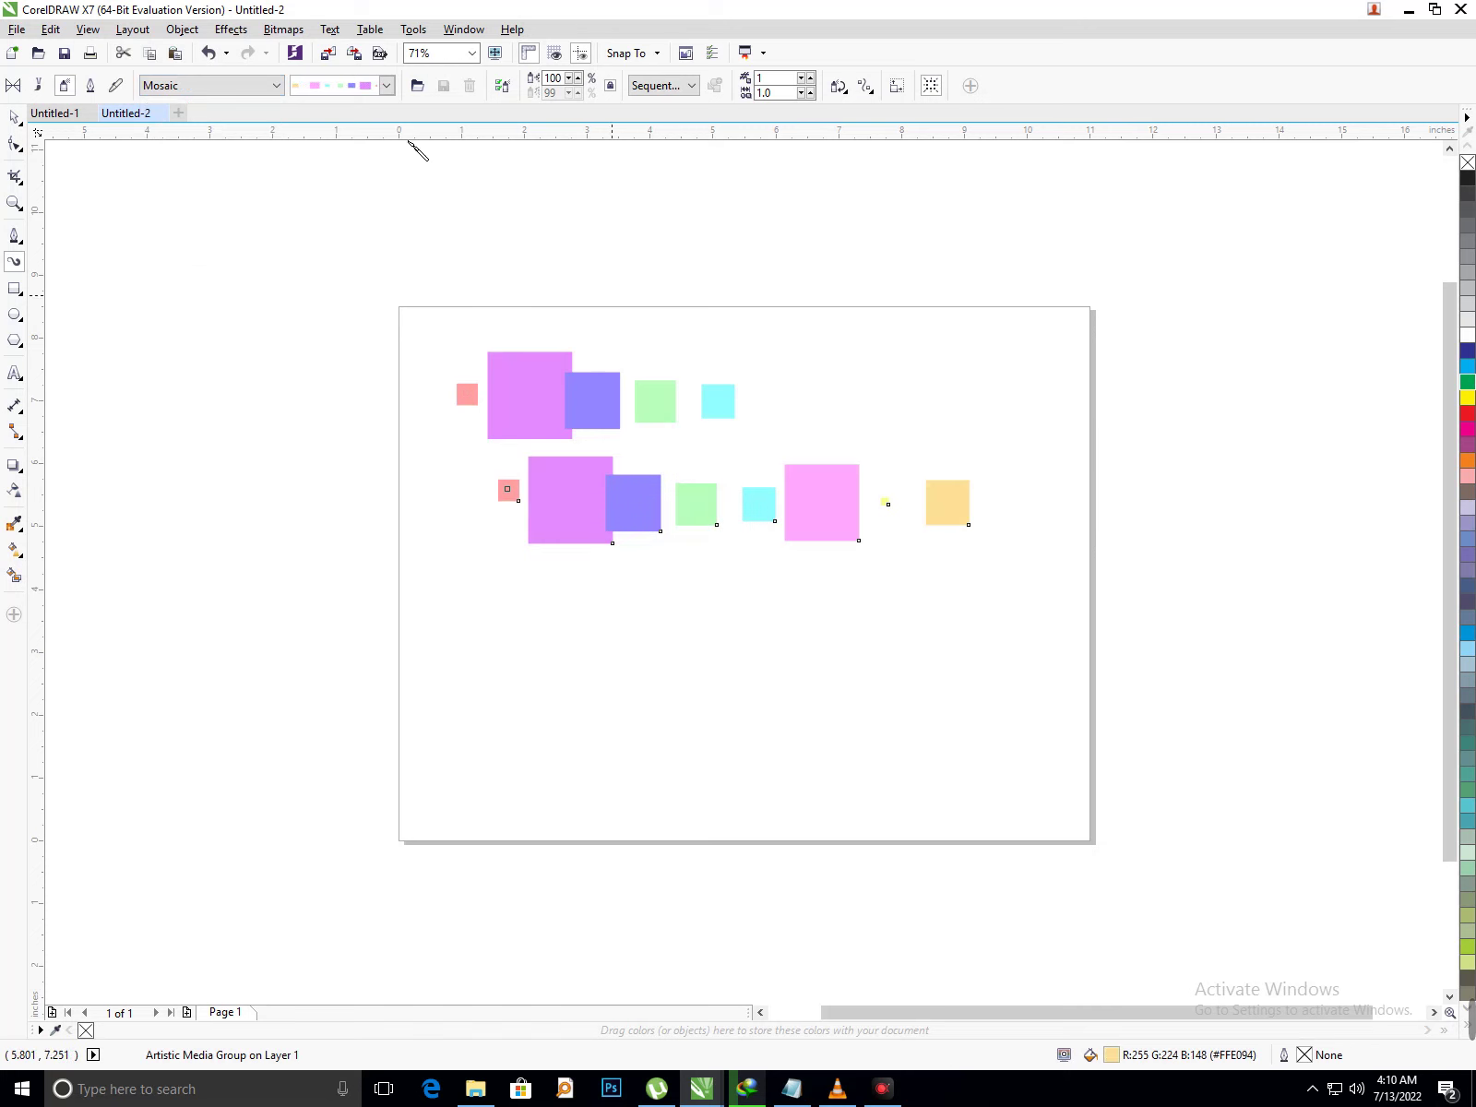
- Apply the red tile Mosaic spray and draw a row across the lower page, then apply brown stone hexagons and draw a row above the page
left_click(387, 85)
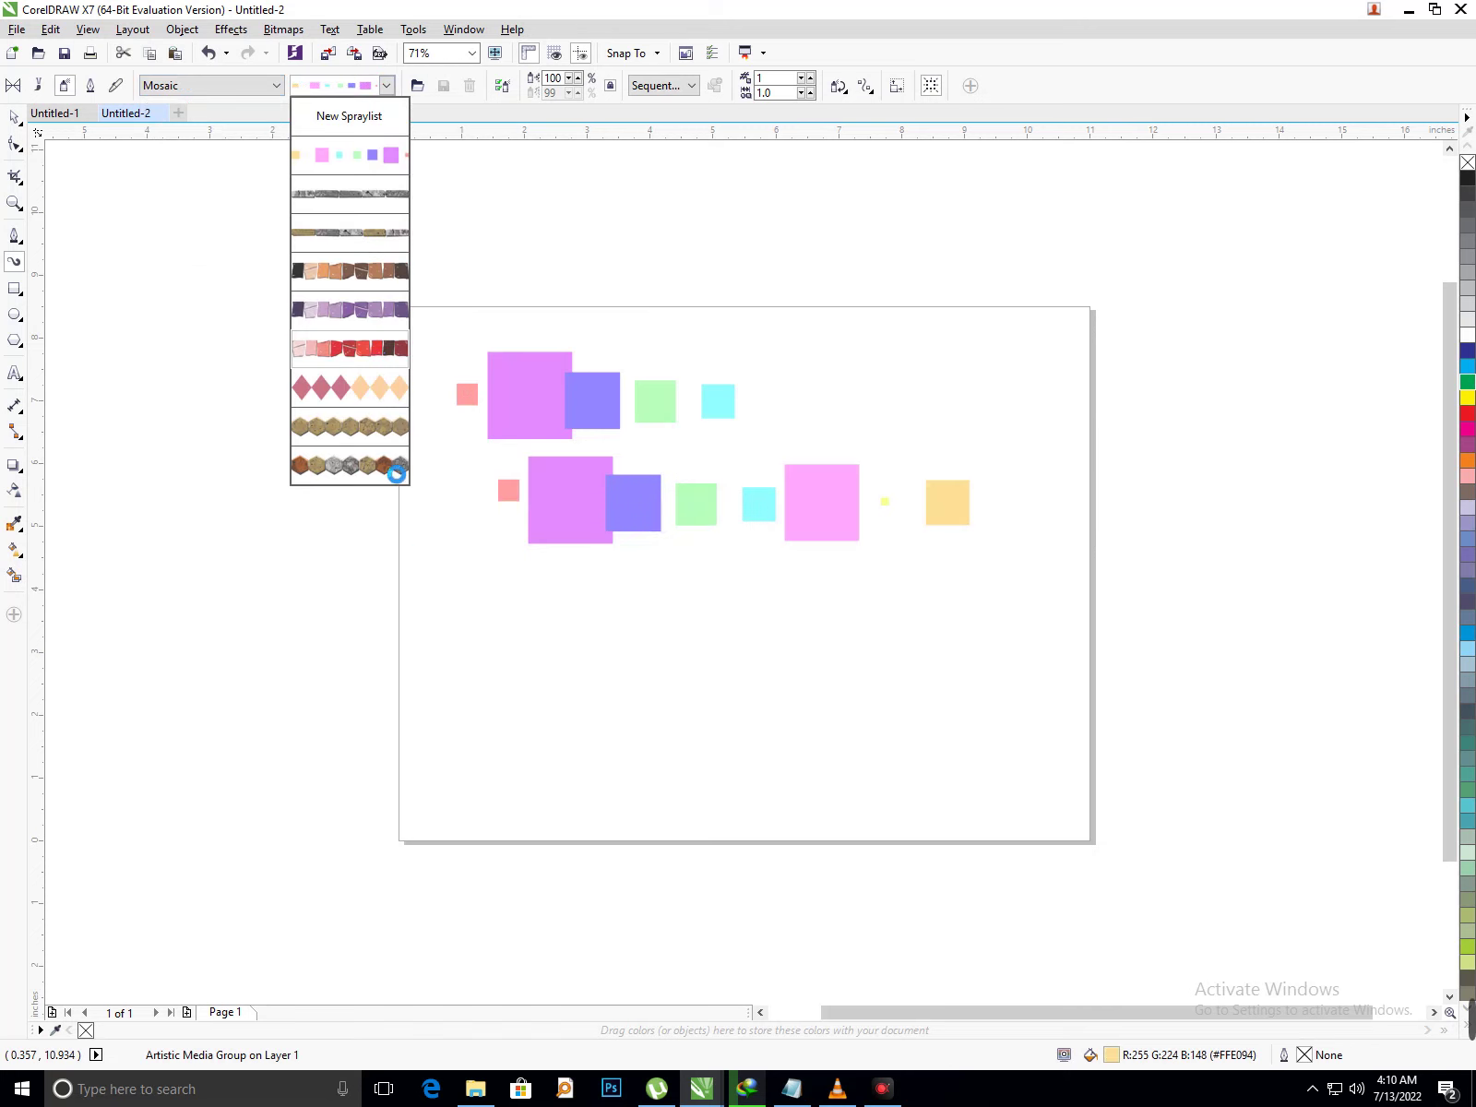
left_click(349, 348)
mouse_move(481, 638)
left_mouse_down()
mouse_move(606, 637)
mouse_move(980, 682)
left_mouse_up()
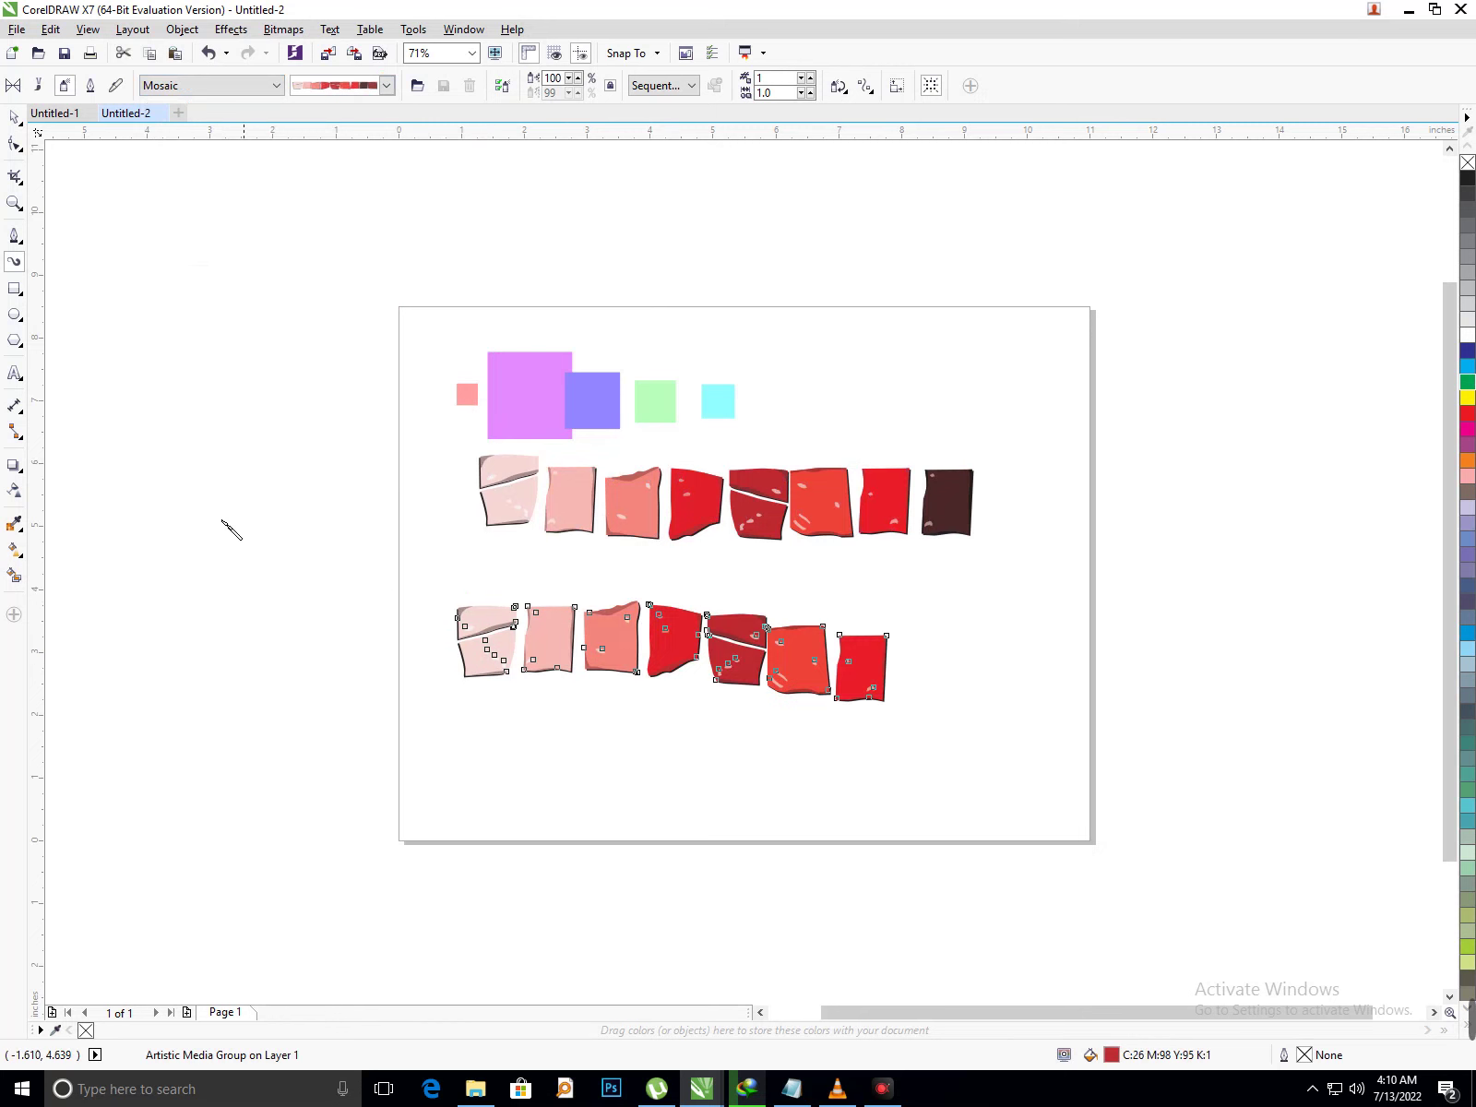
left_click(386, 85)
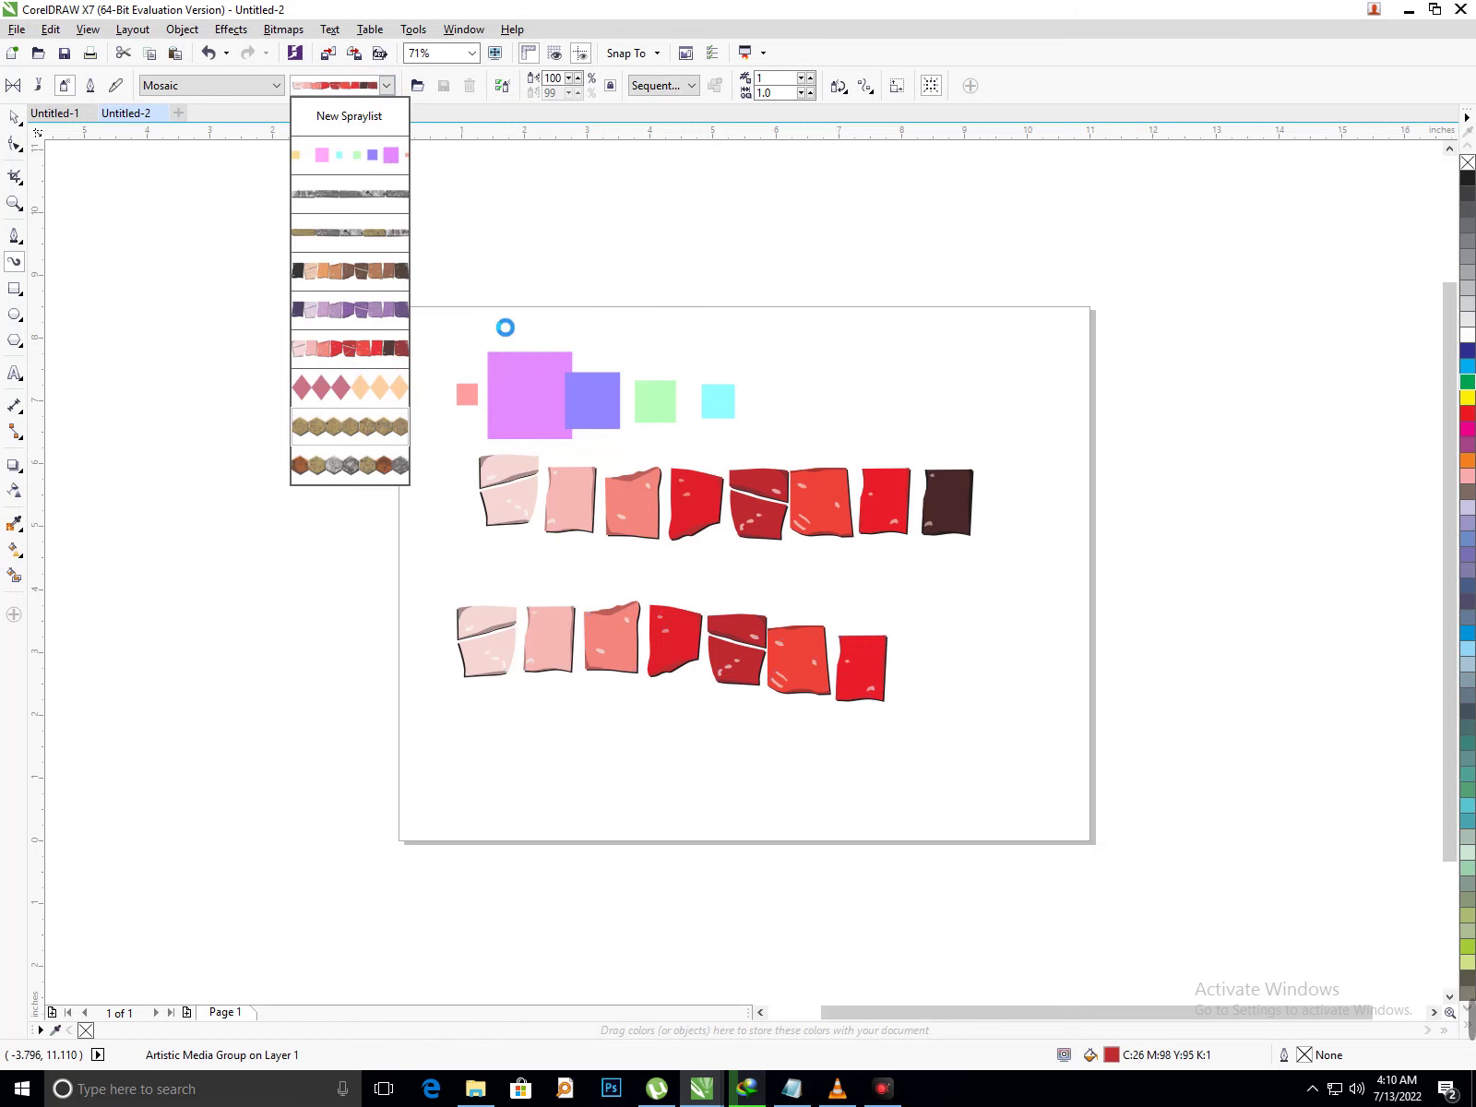
left_click_drag(431, 276, 920, 277)
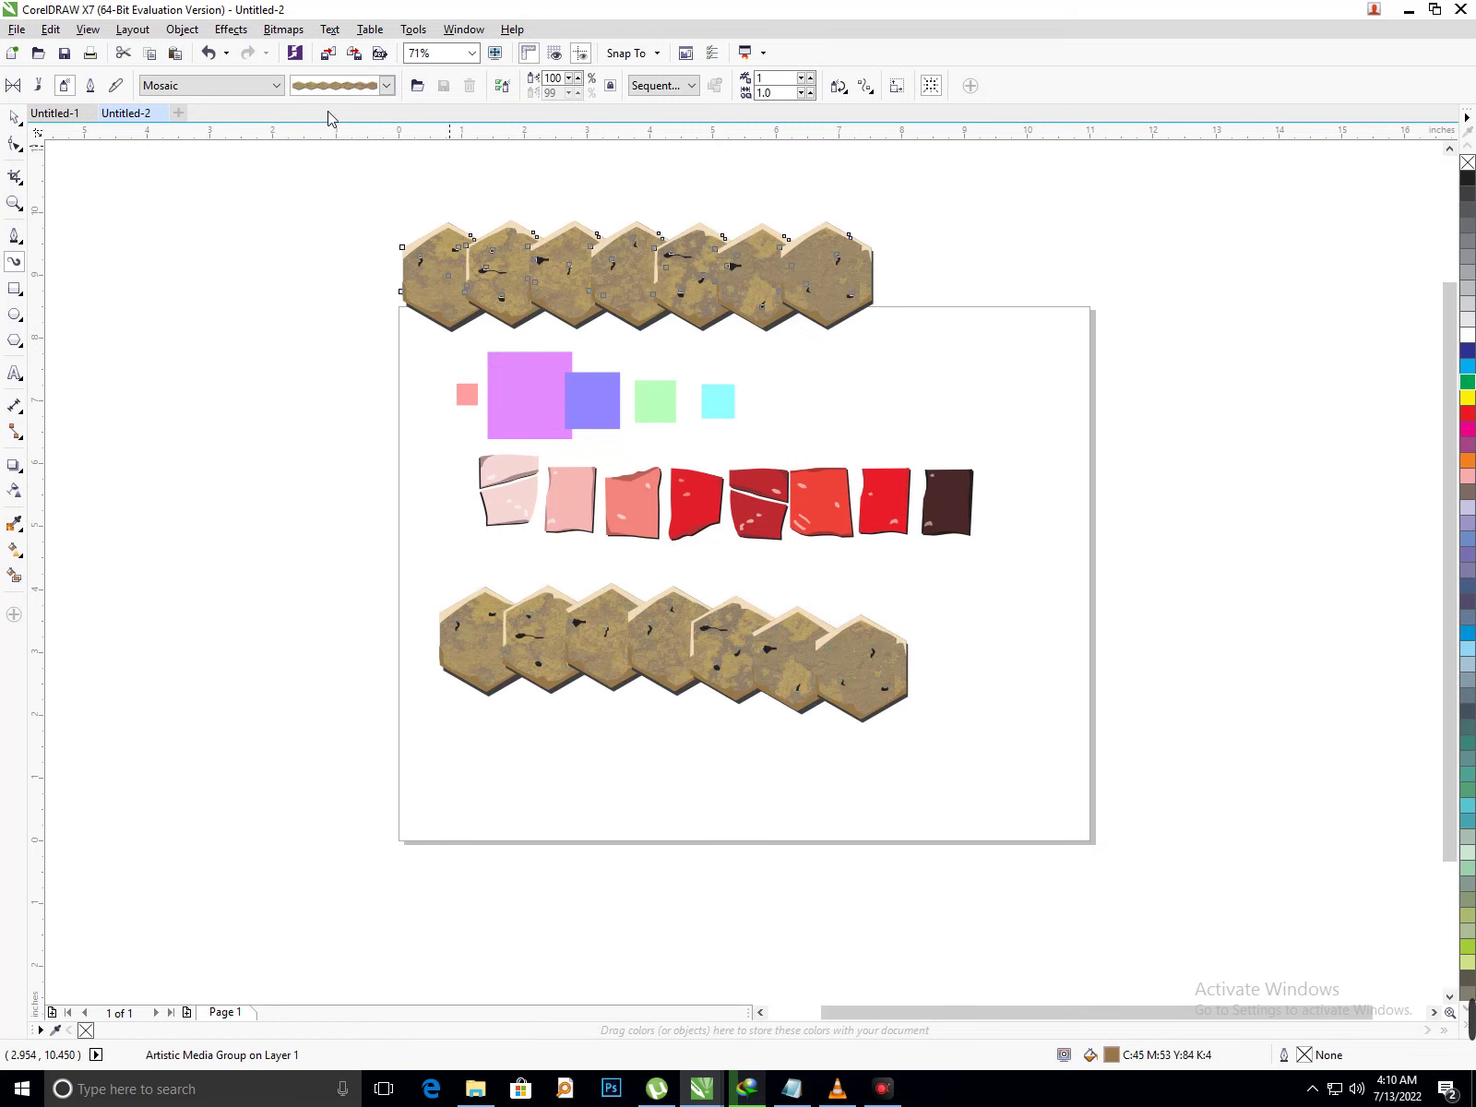
- Change the row above the page to the red tile spray and draw a vertical stroke of it beside the page's left edge
left_click(386, 85)
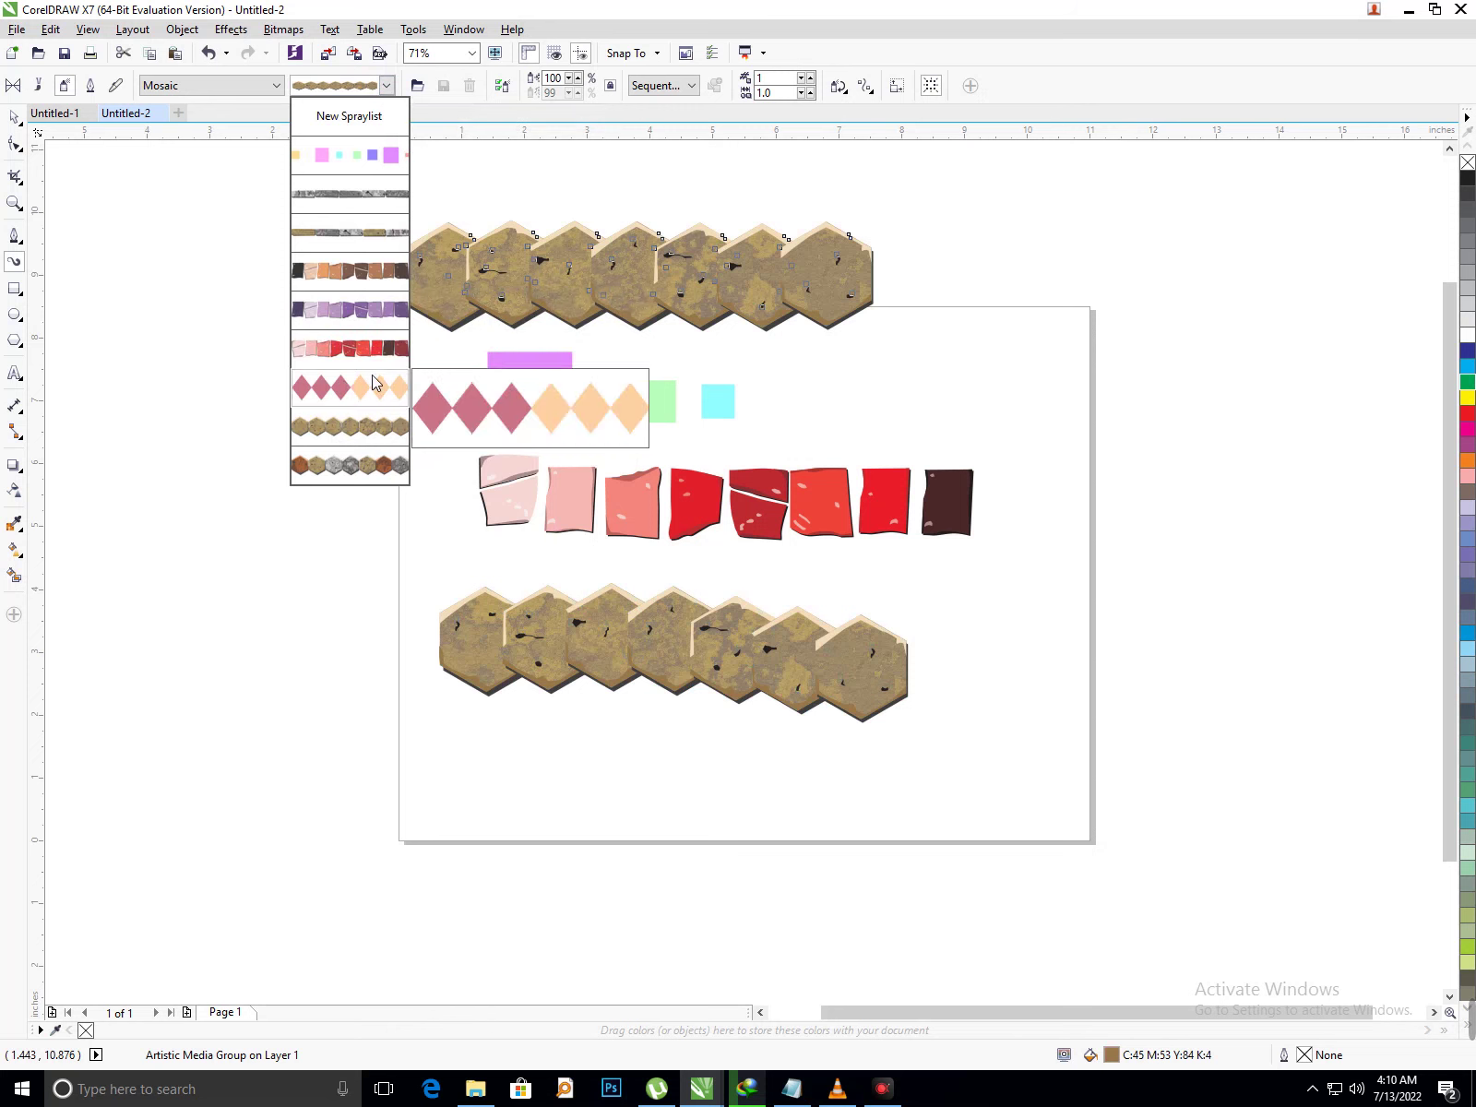
left_click(332, 348)
left_click_drag(251, 383, 253, 577)
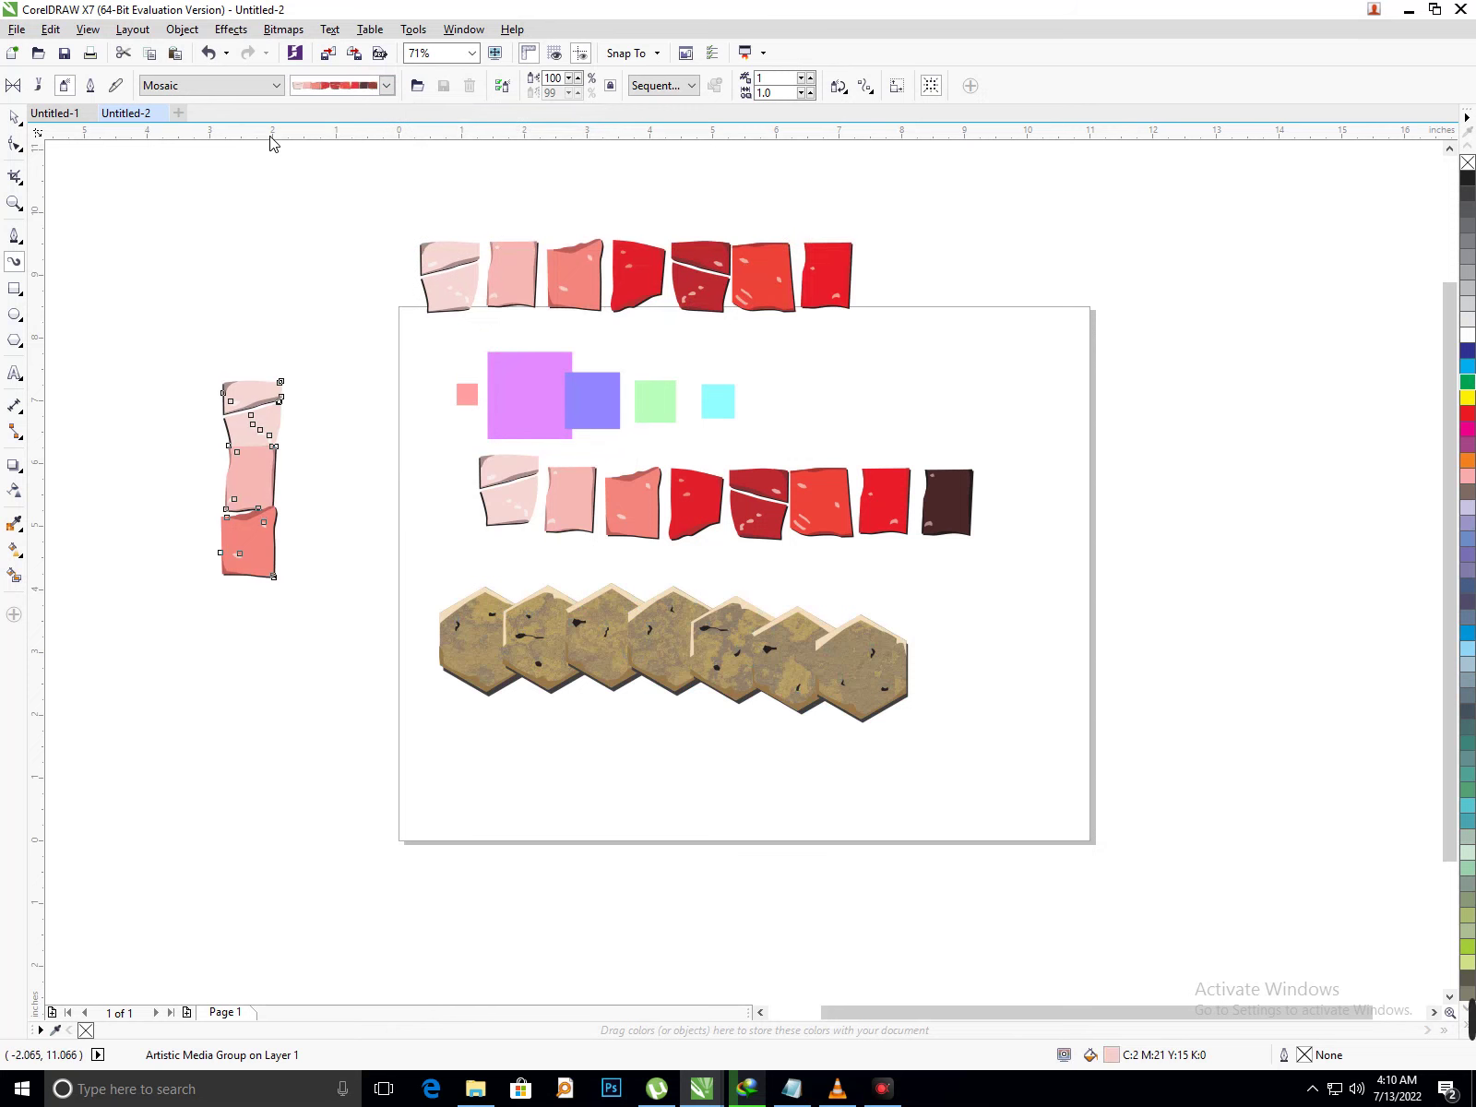
- Try the Music and Stars spray categories while drawing two short, roughly vertical strokes left of the page
left_click(256, 86)
left_click(203, 157)
left_click_drag(224, 201, 165, 364)
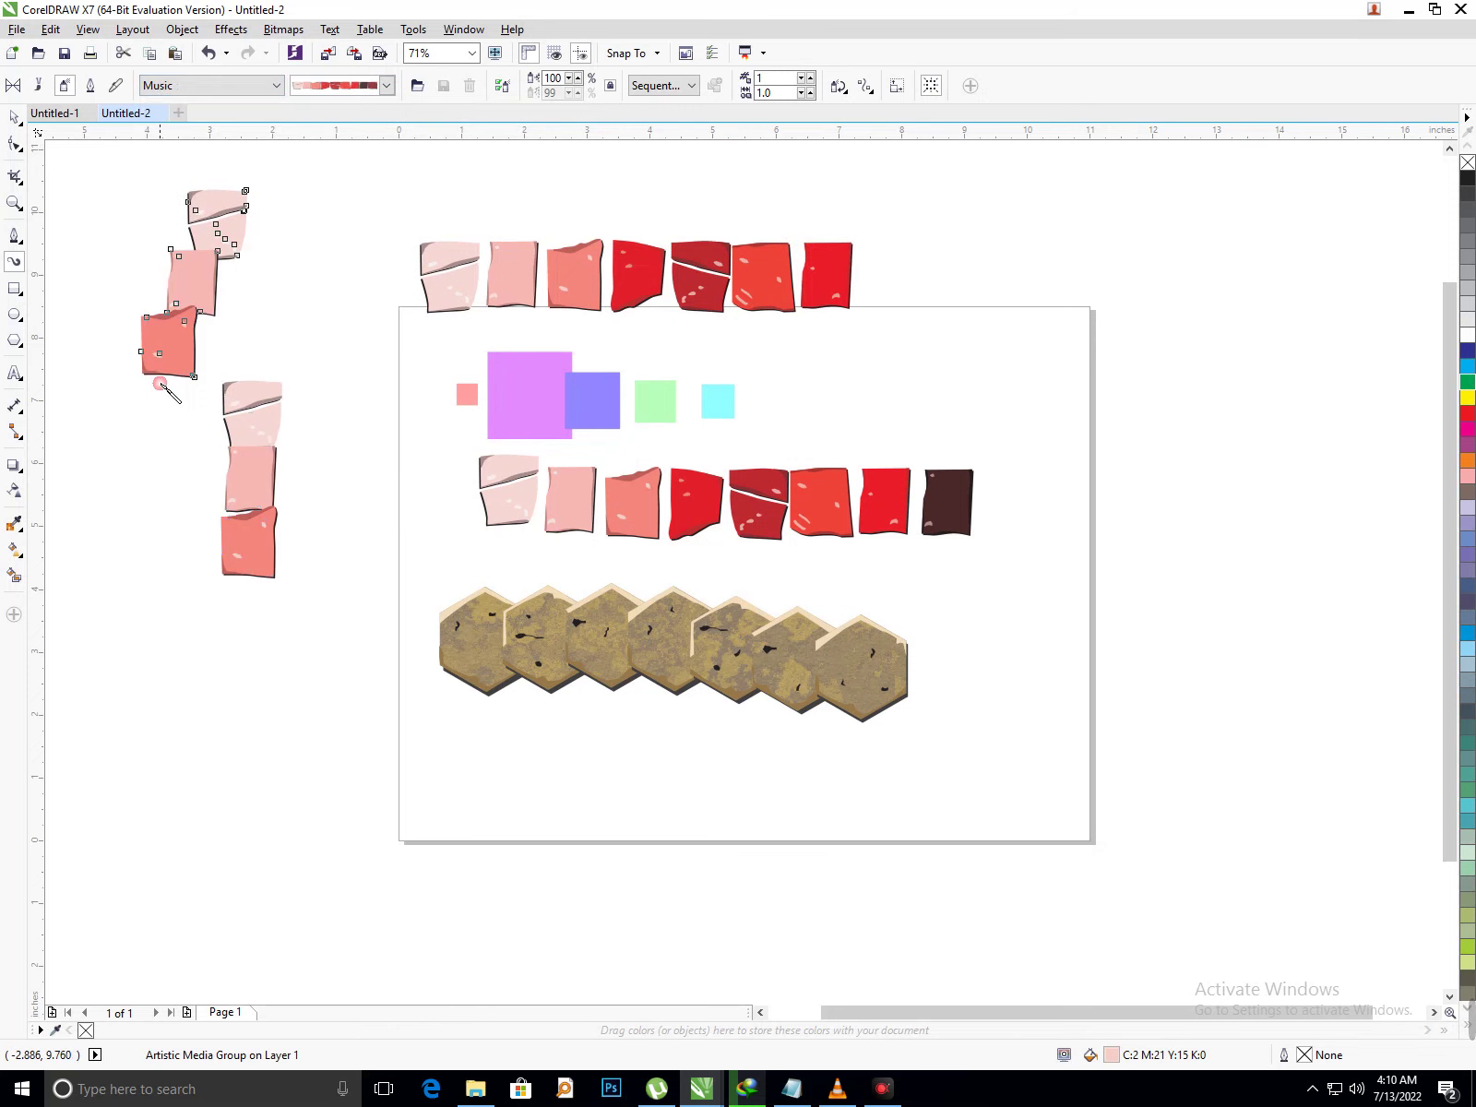
left_click(231, 85)
left_click_drag(314, 268, 345, 447)
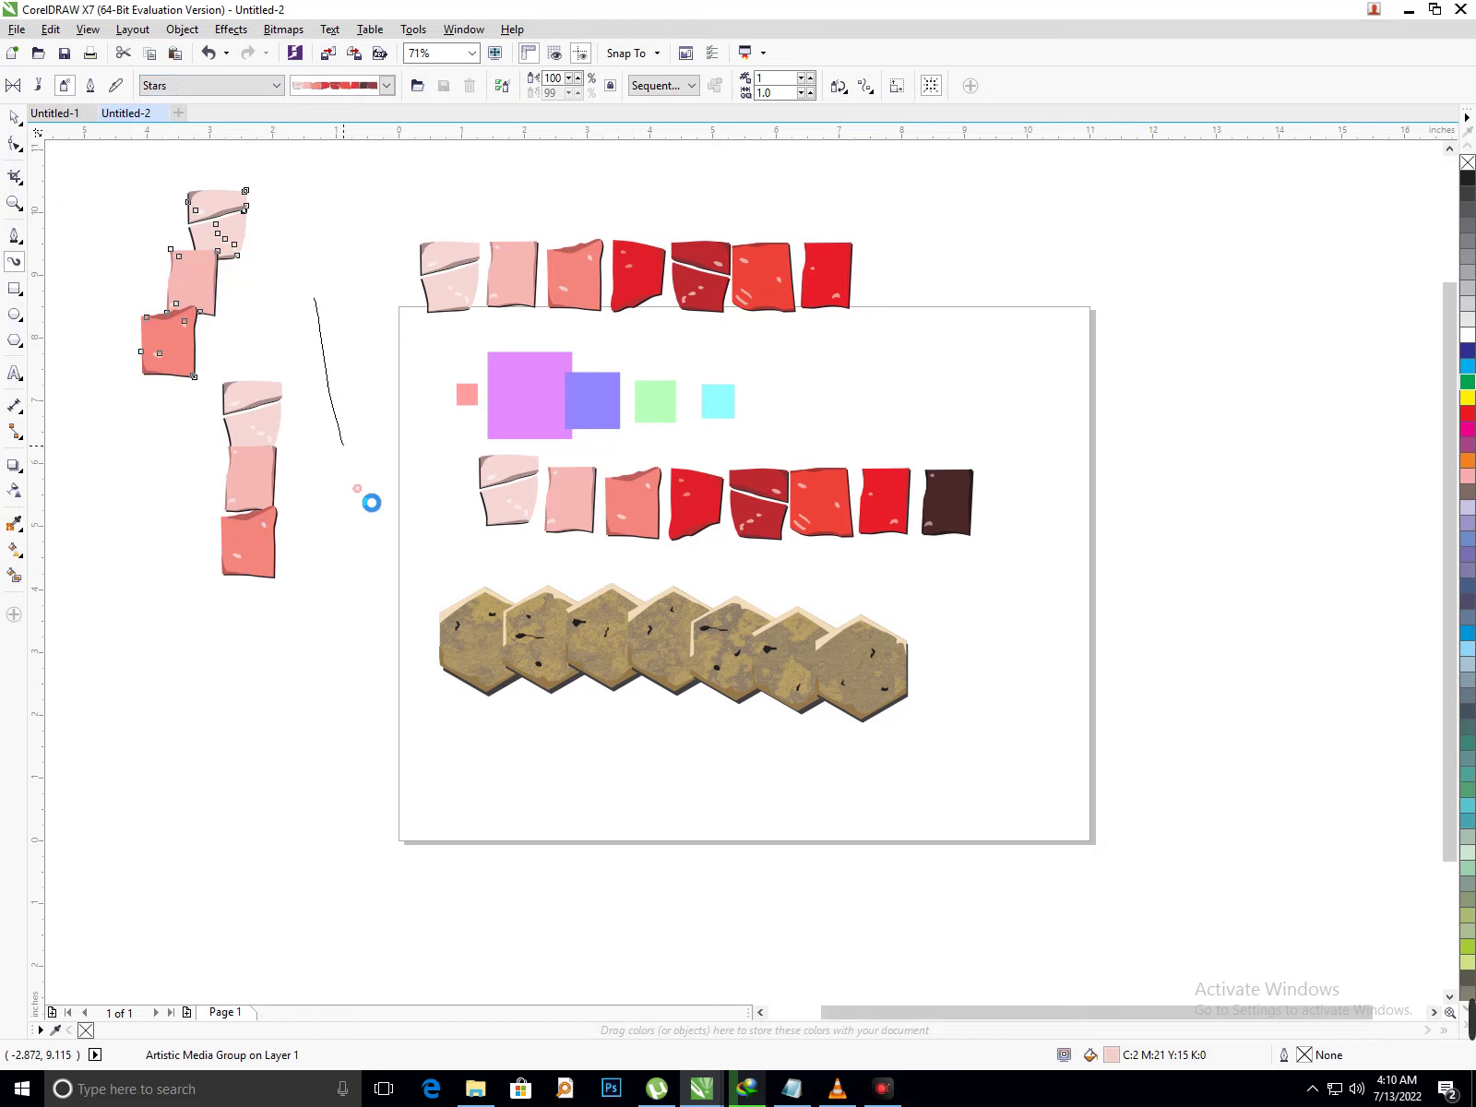
- Apply the brown stone hexagon Mosaic spray to the last stroke and draw two vertical strokes of it along the page's right edge
left_click(386, 85)
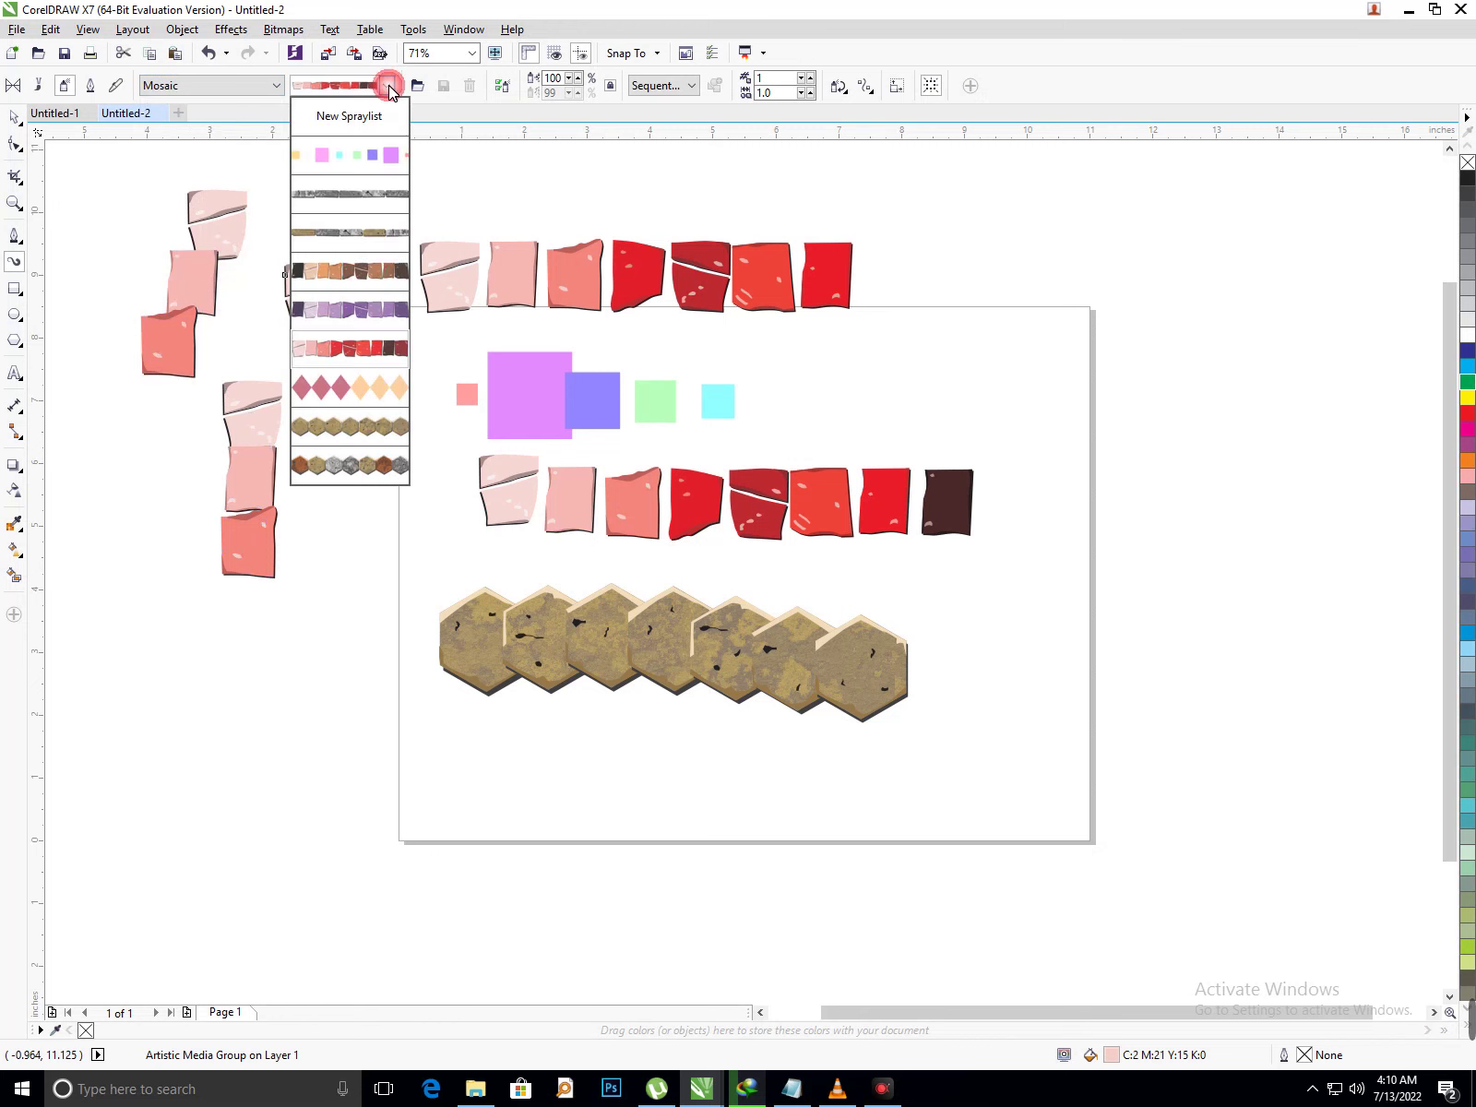
left_click(378, 431)
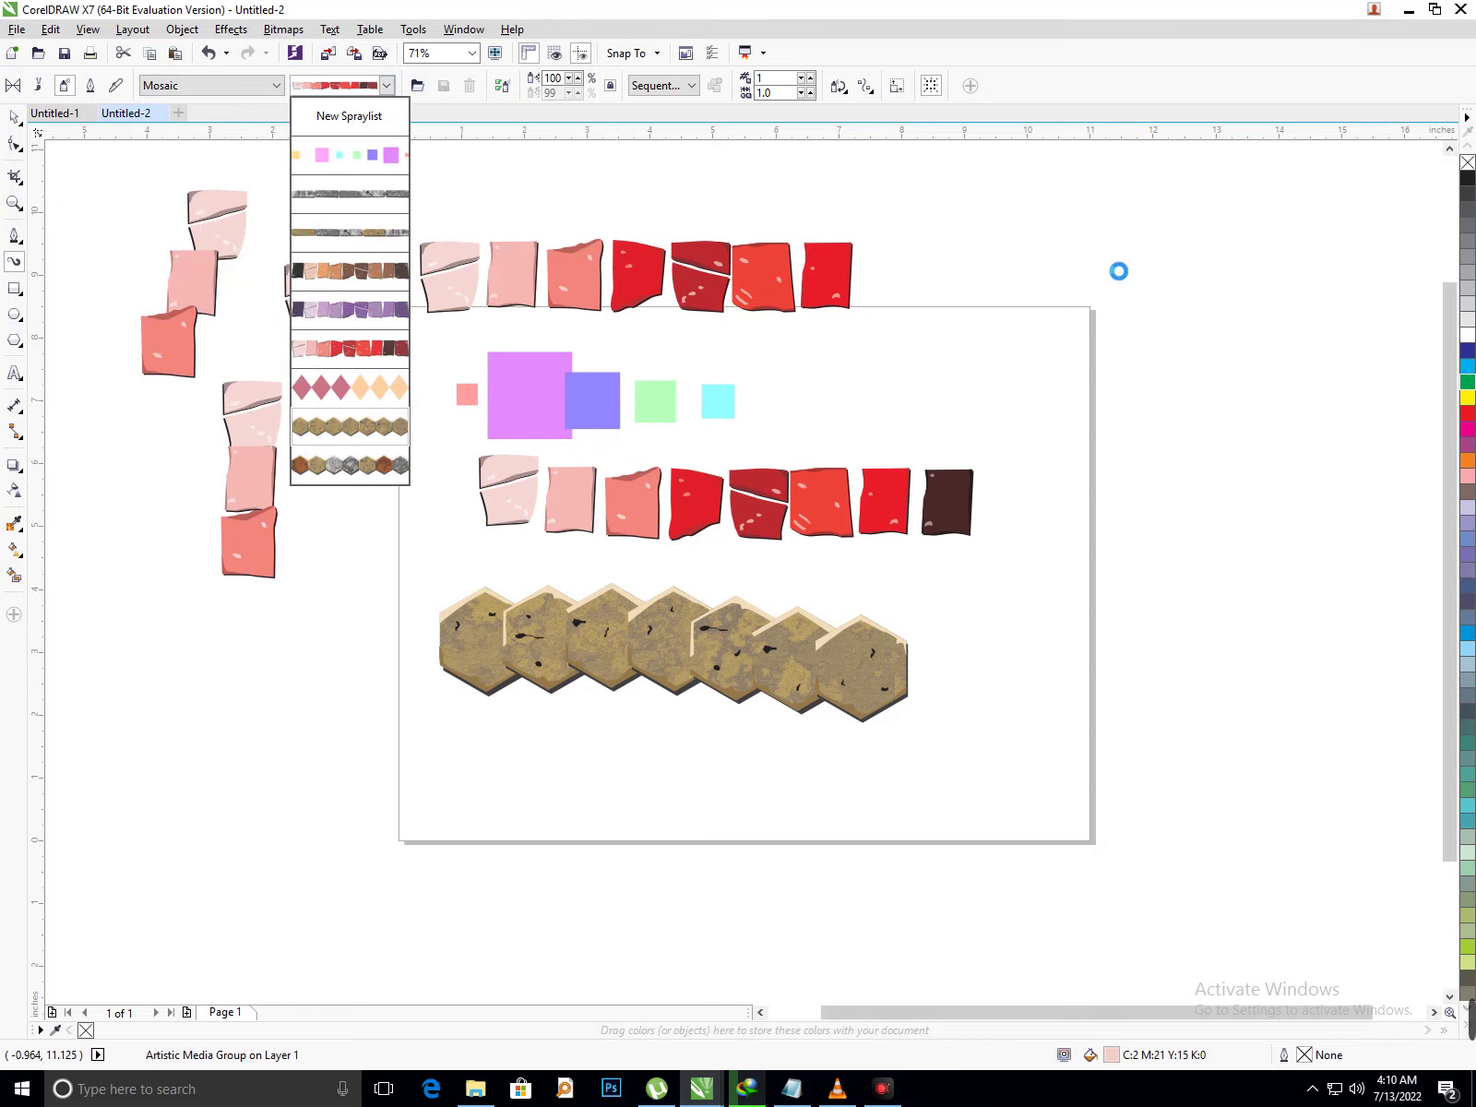
left_click_drag(1117, 270, 1135, 339)
left_click_drag(1137, 441, 1160, 712)
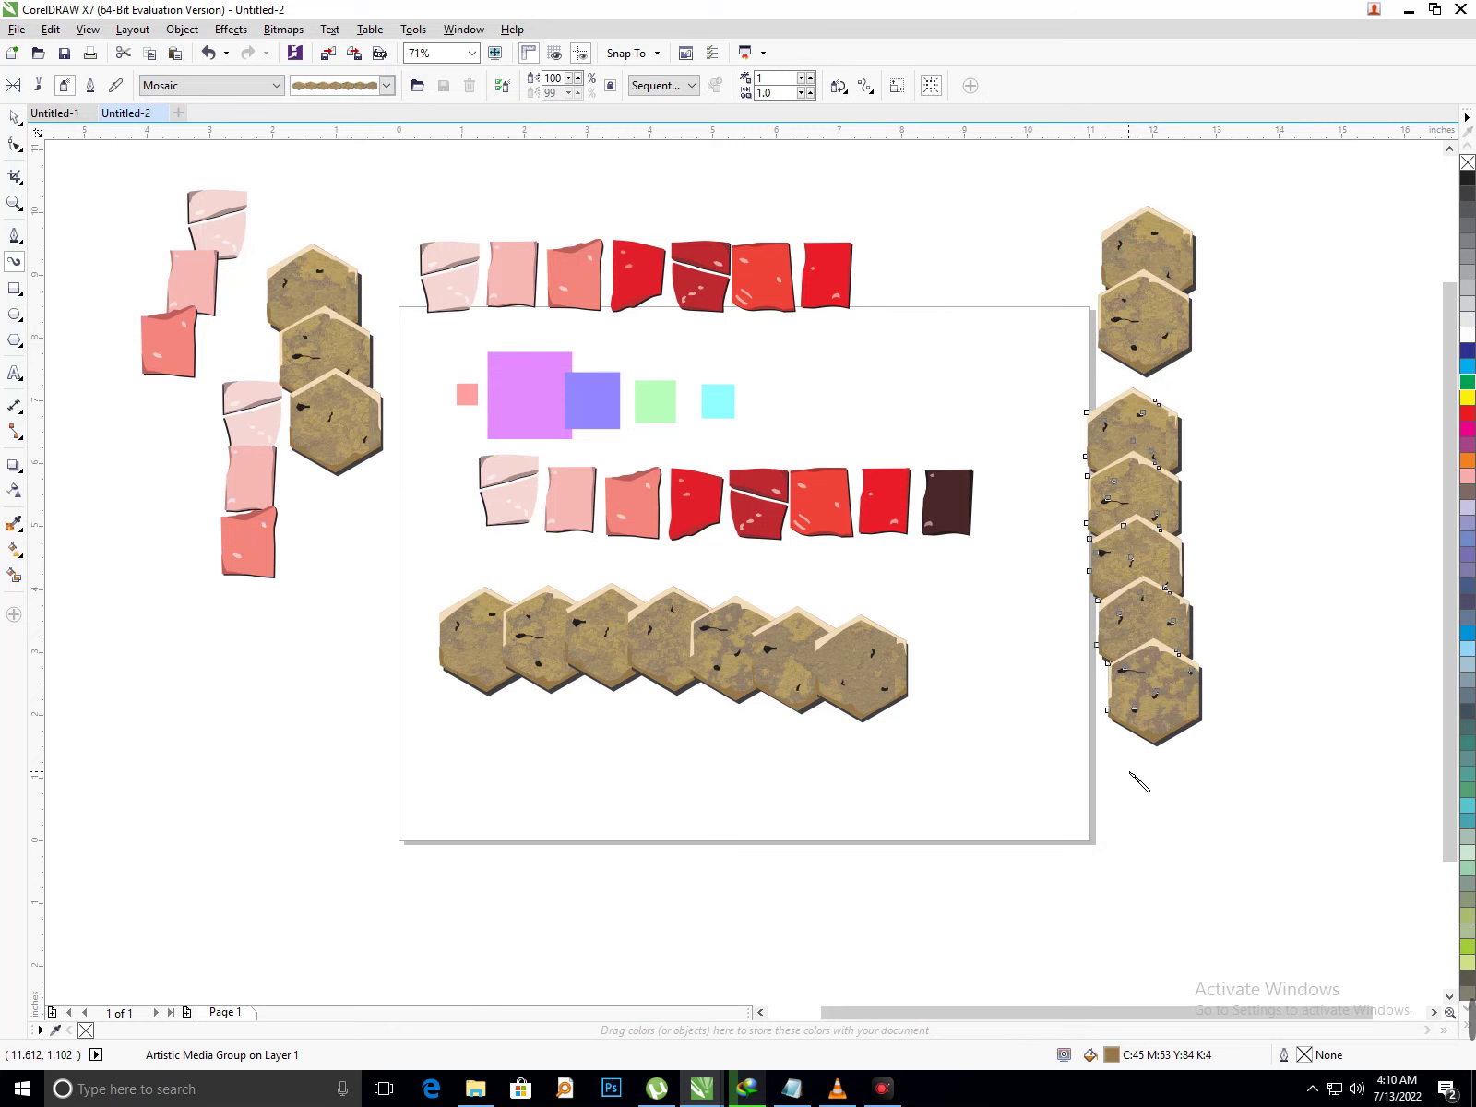